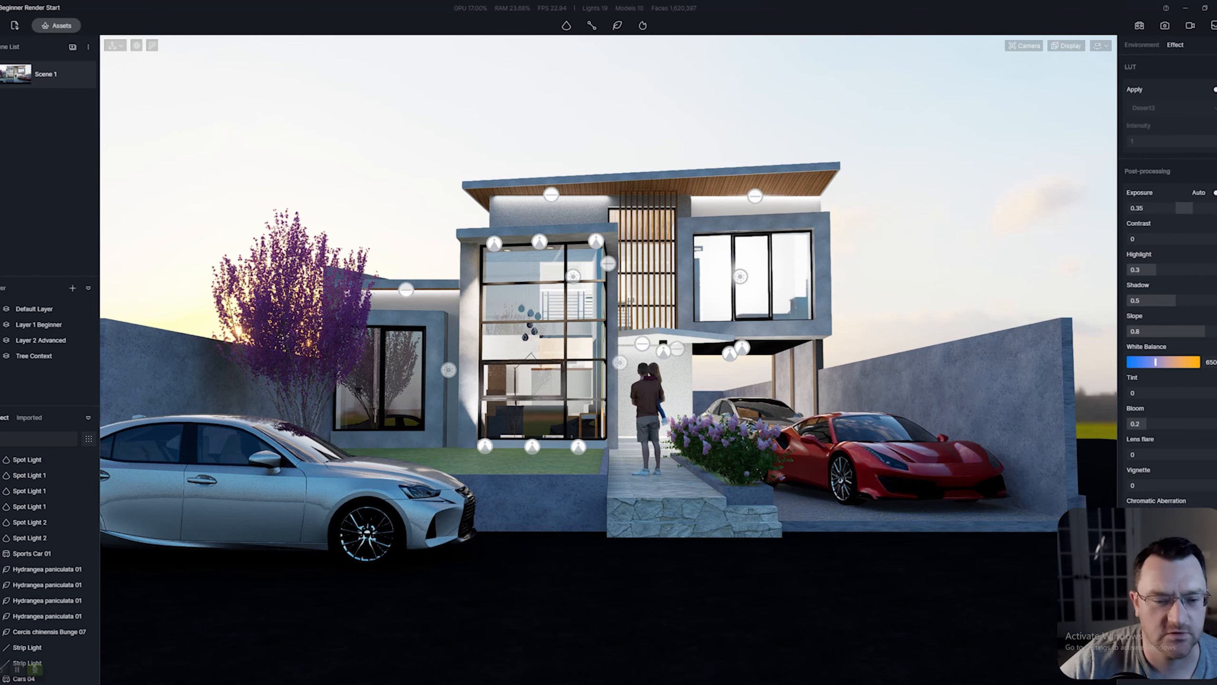
# - Examine the house front, cars and planting from several camera distances and angles
pyautogui.moveTo(609, 360); pyautogui.dragTo(475, 372, button='right')
pyautogui.press('d')
pyautogui.press('w')
pyautogui.press('a')
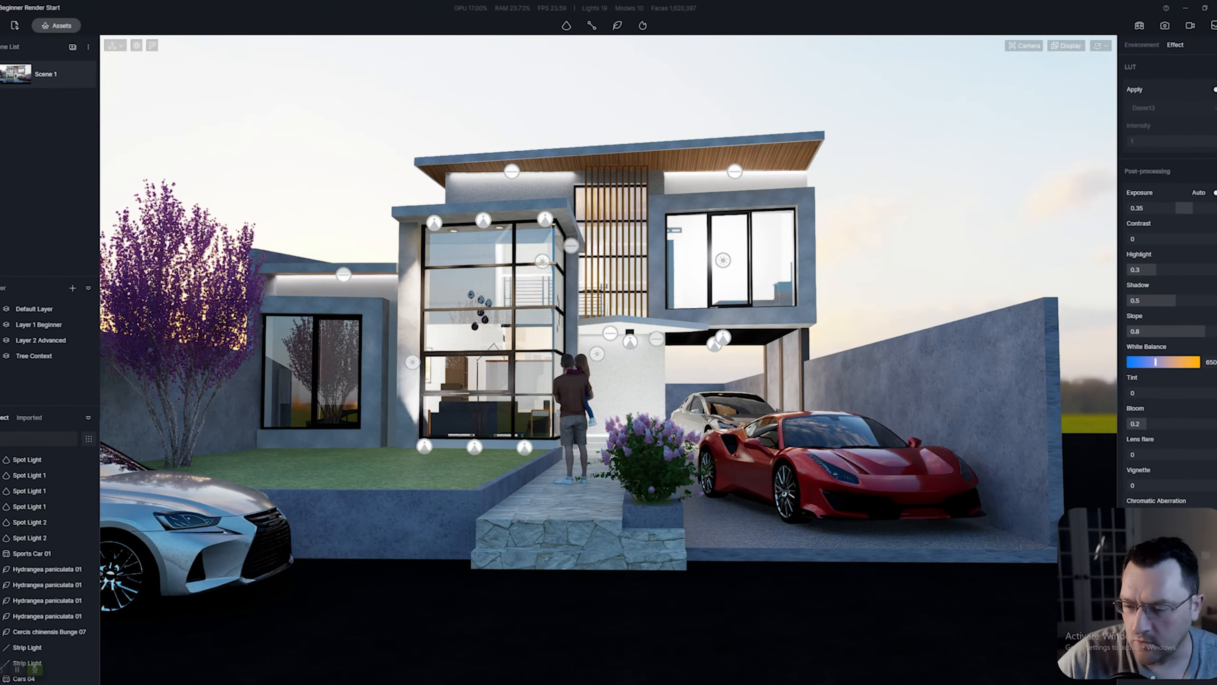
pyautogui.press('w')
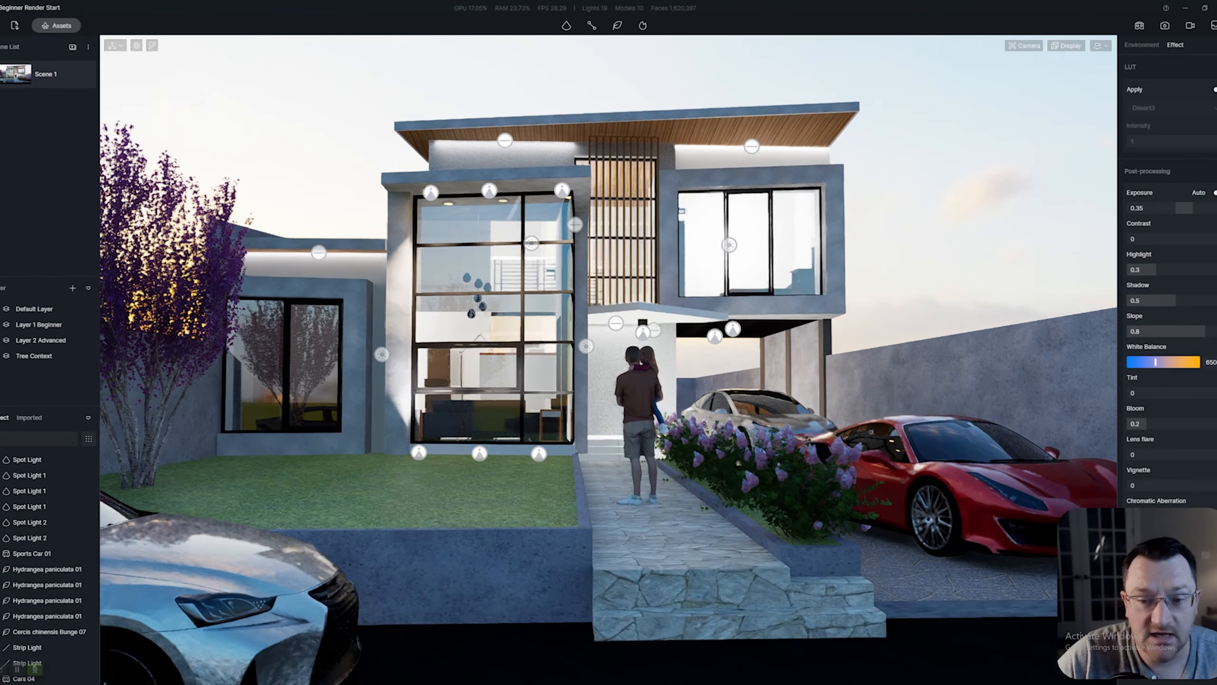
pyautogui.press('s')
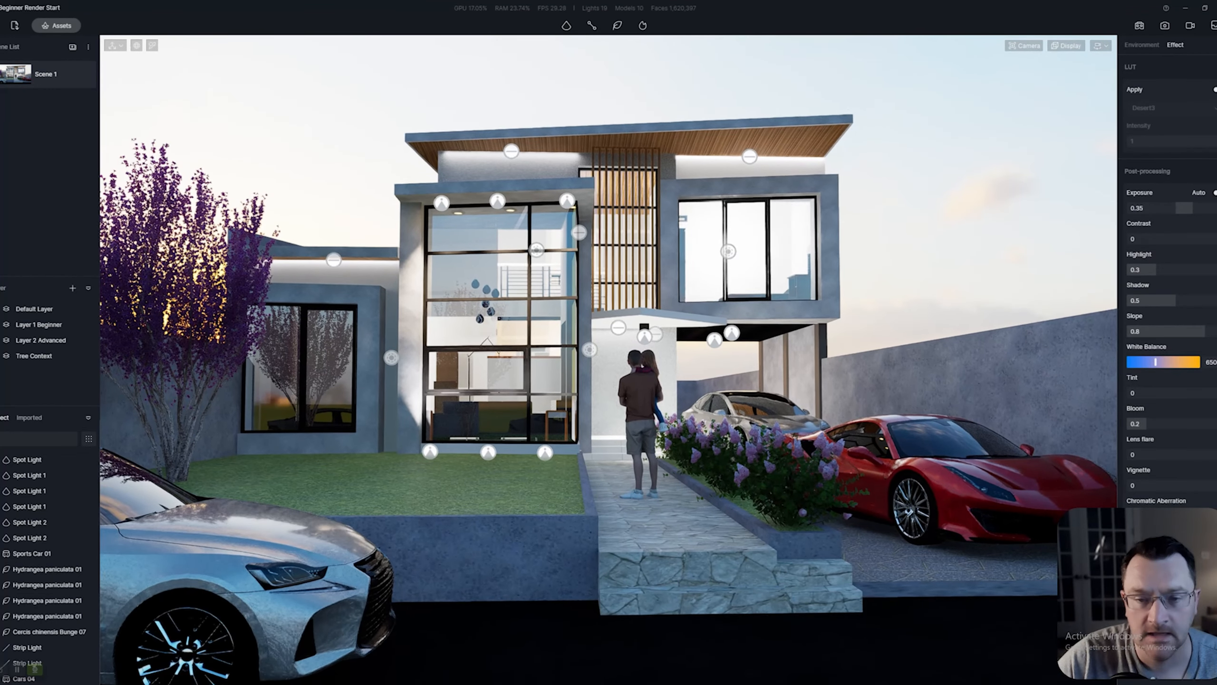
pyautogui.moveTo(609, 359); pyautogui.dragTo(589, 350, button='right')
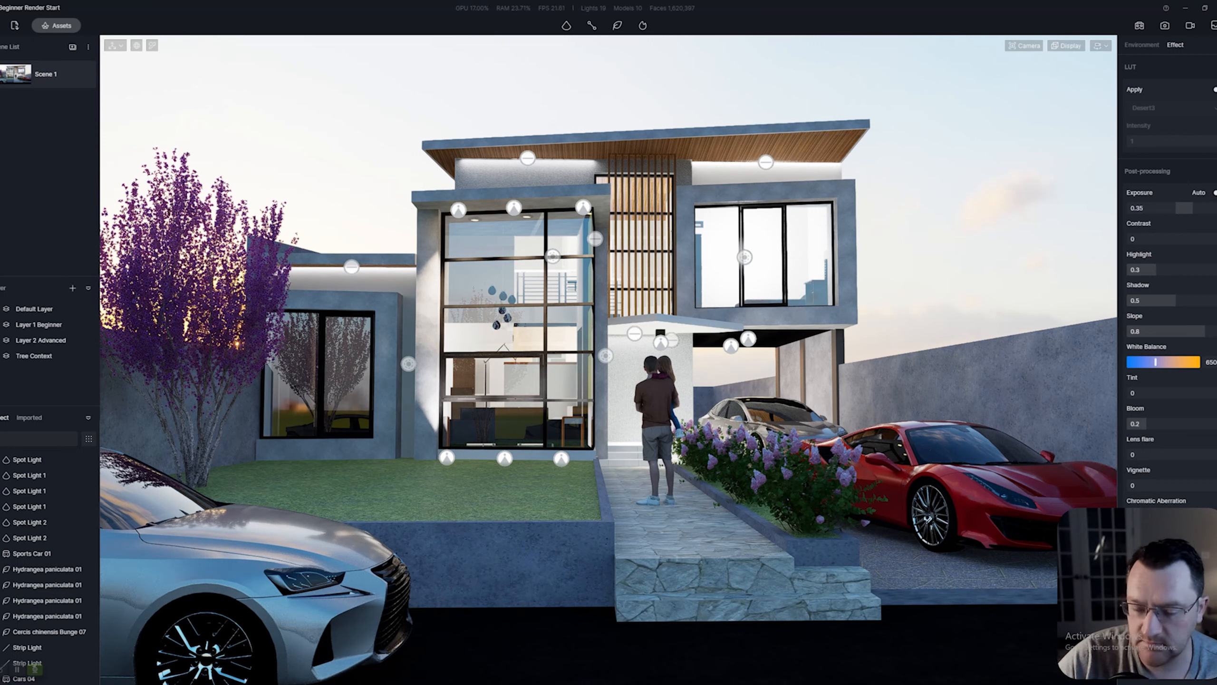
pyautogui.hotkey('alt', 'Tab')
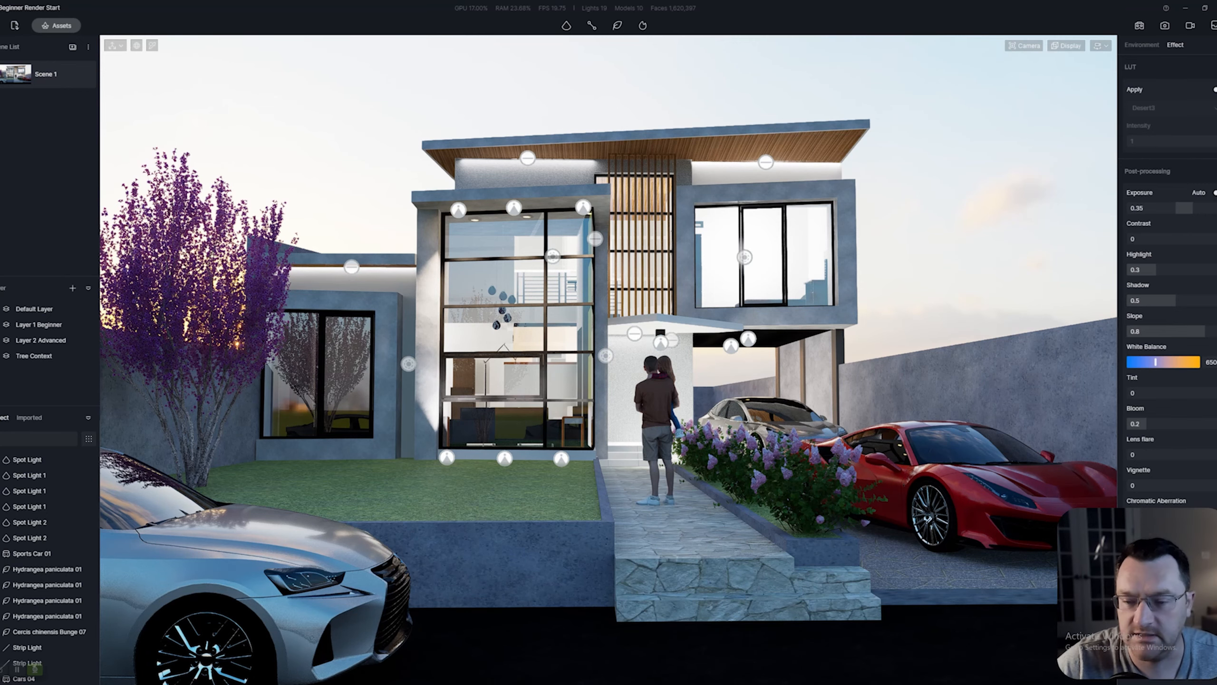
pyautogui.moveTo(608, 359); pyautogui.dragTo(578, 359, button='right')
pyautogui.press('s')
pyautogui.press('d')
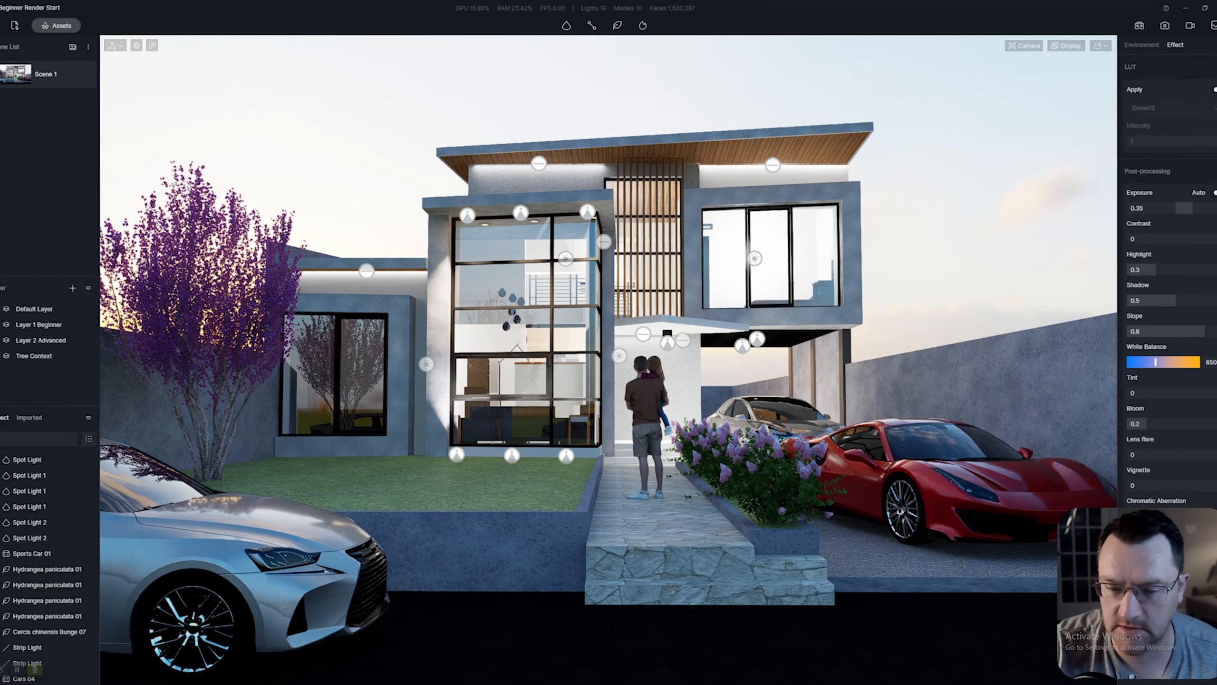
pyautogui.moveTo(608, 359); pyautogui.dragTo(583, 357, button='right')
pyautogui.press('s')
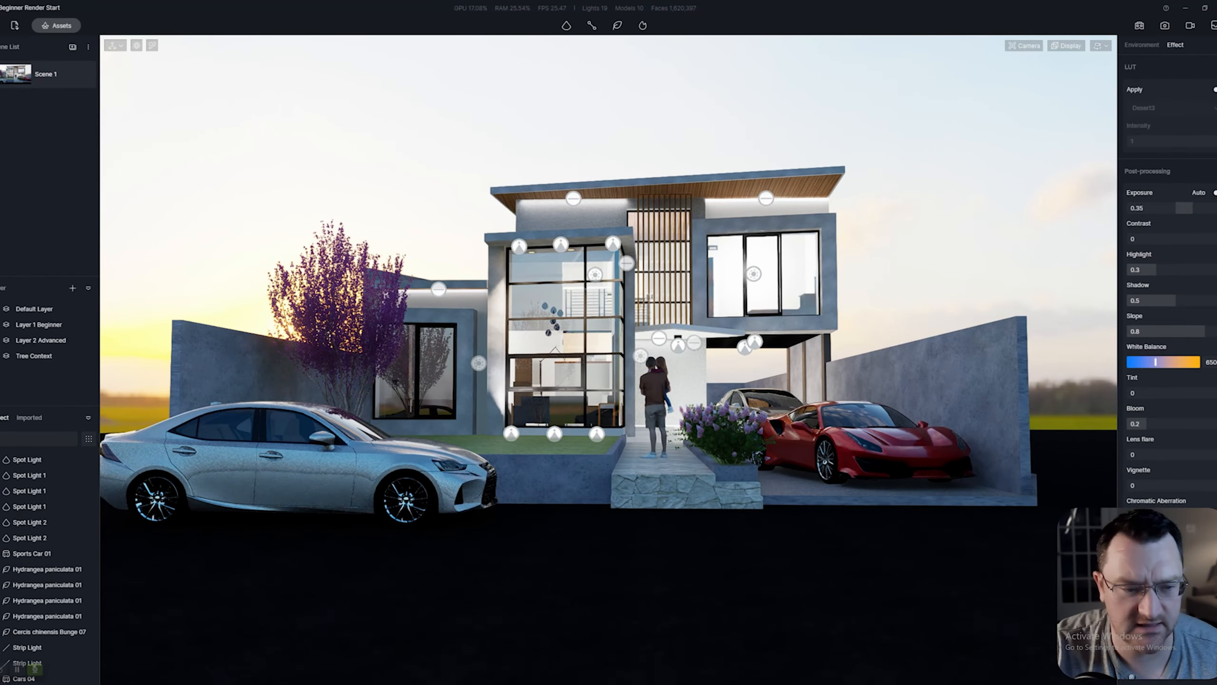
pyautogui.press('w')
pyautogui.press('w')
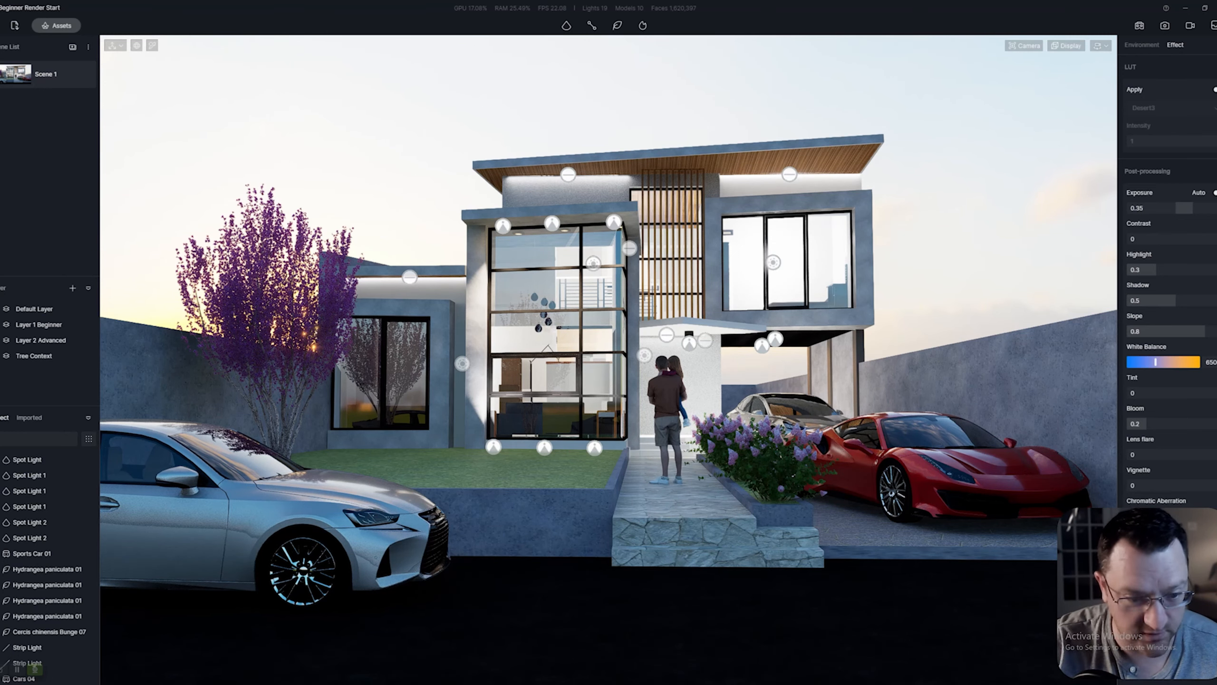
pyautogui.press('d')
pyautogui.press('w')
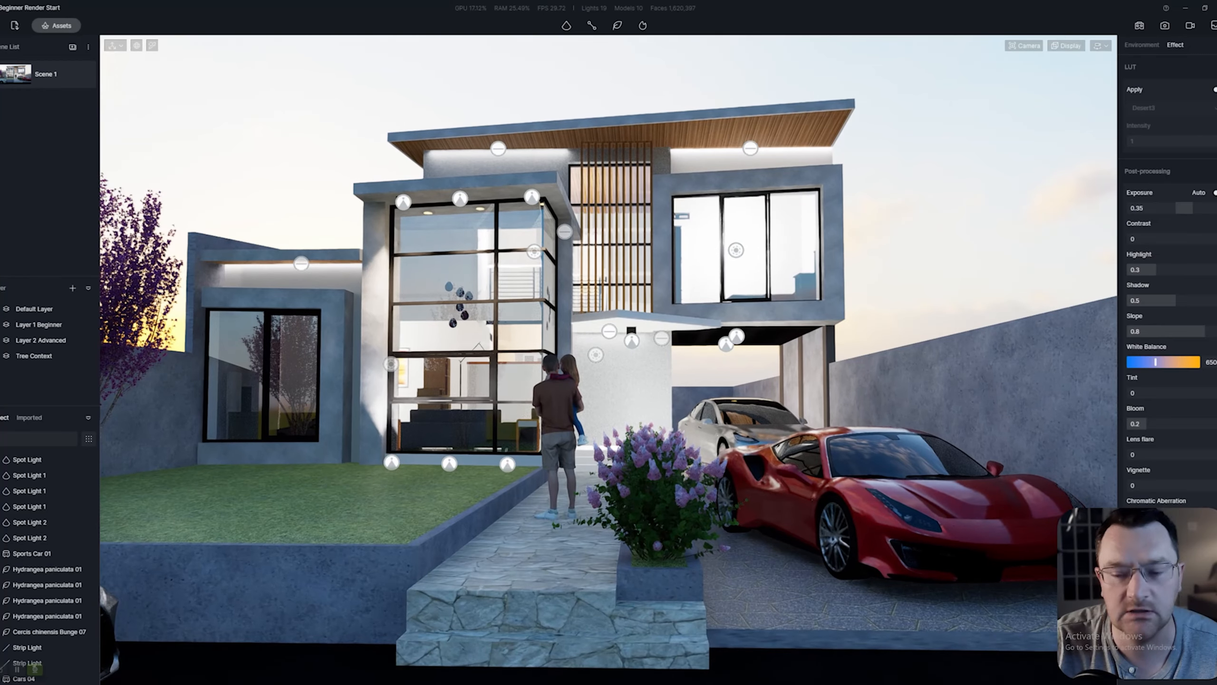
pyautogui.press('s')
pyautogui.press('a')
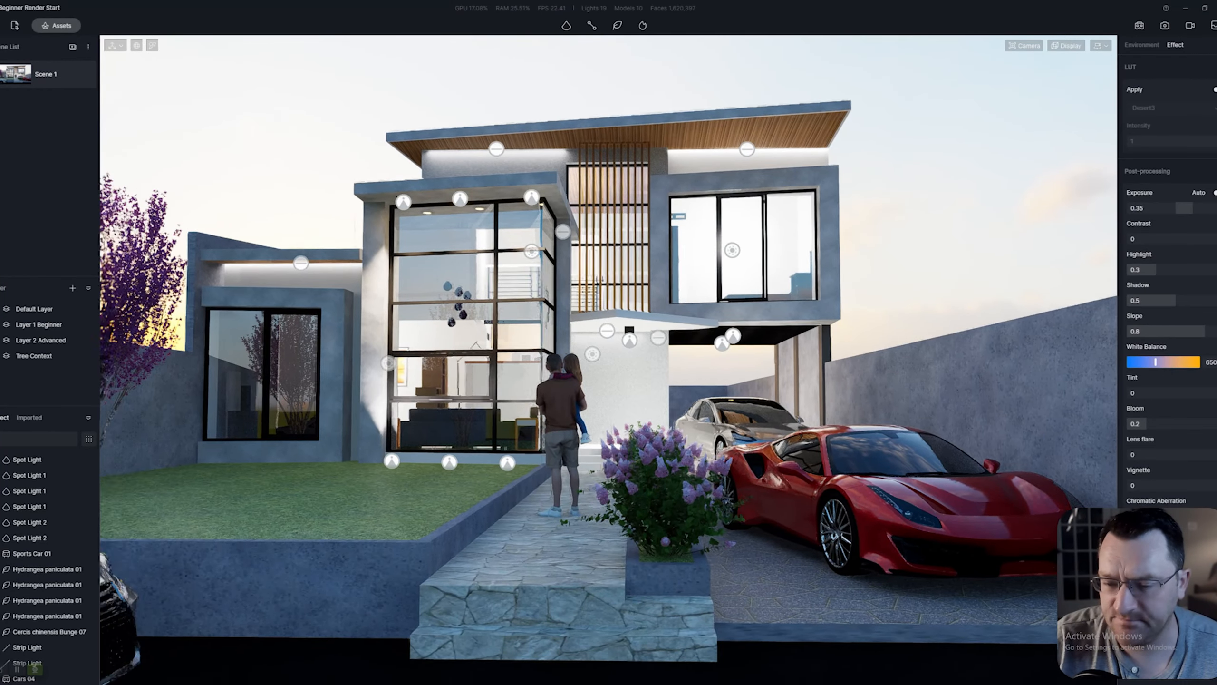
pyautogui.press('s')
pyautogui.press('a')
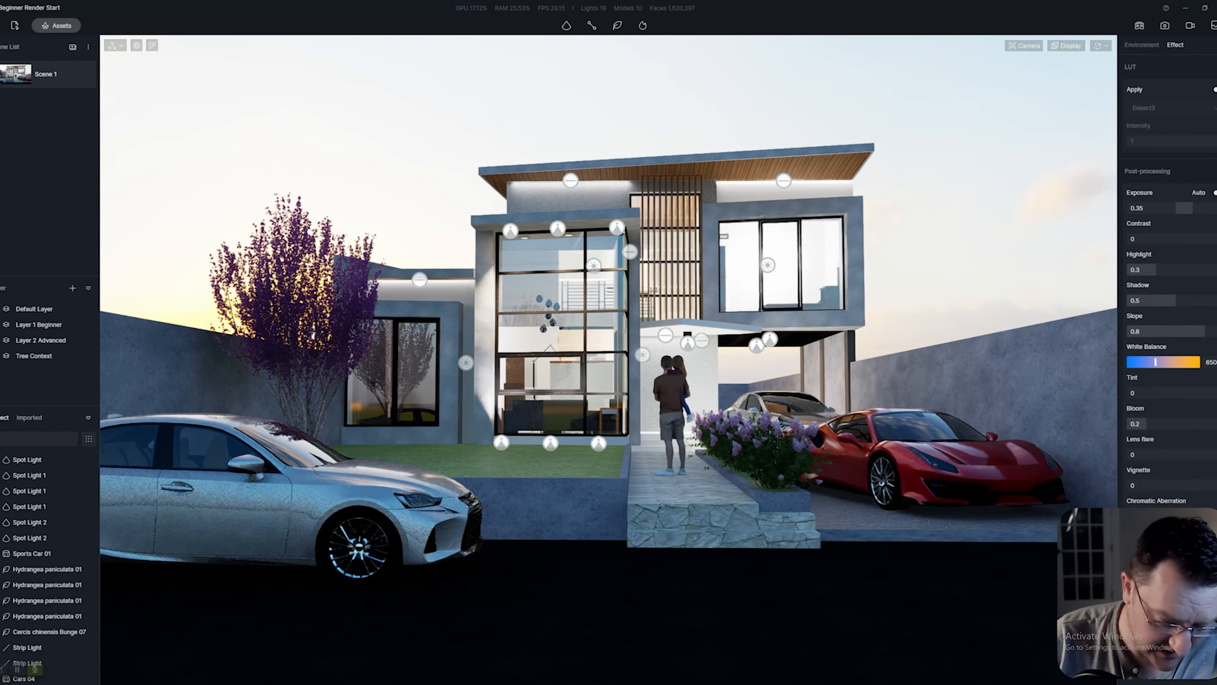
# - Delete the silver sedan, the red sports car and the car under the carport from the scene
pyautogui.click(24, 678)
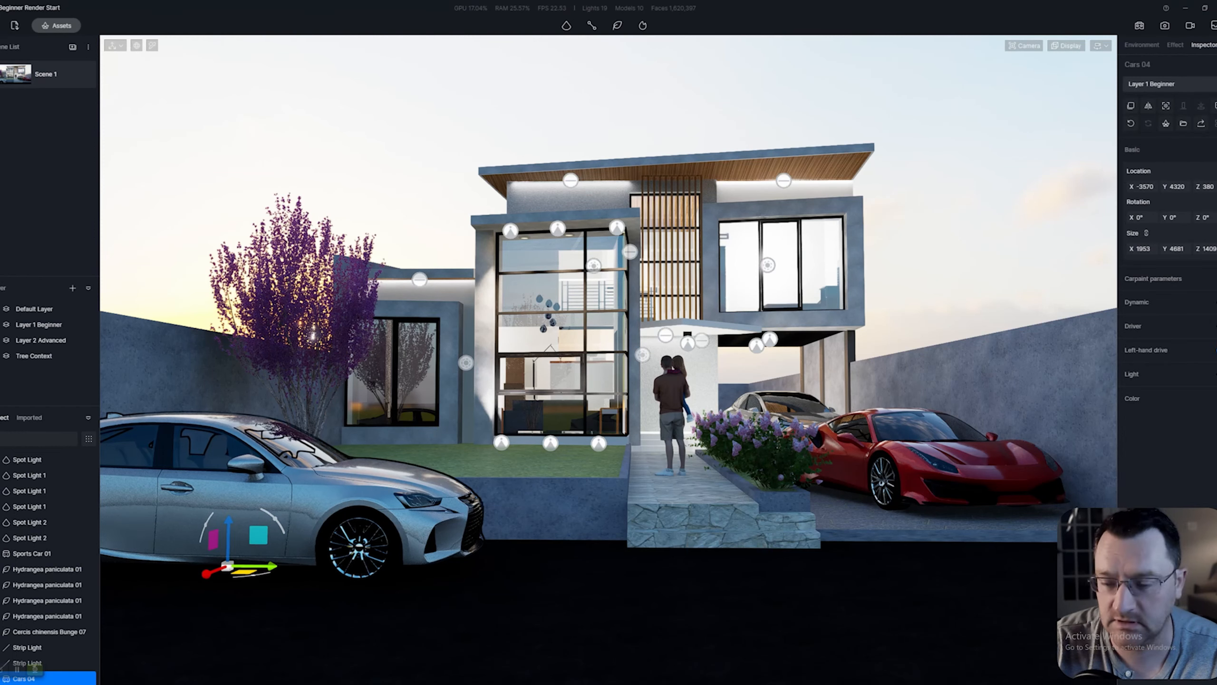
pyautogui.press('Delete')
pyautogui.click(911, 465)
pyautogui.press('Delete')
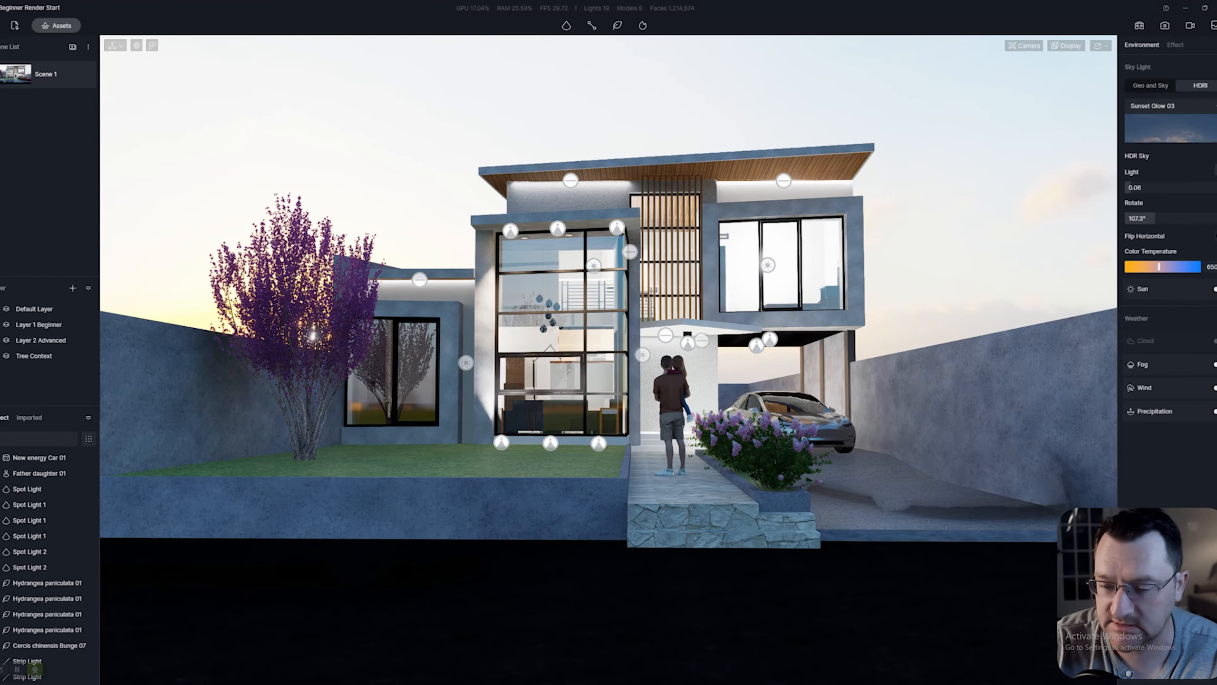
pyautogui.click(810, 414)
pyautogui.press('Delete')
pyautogui.press('Delete')
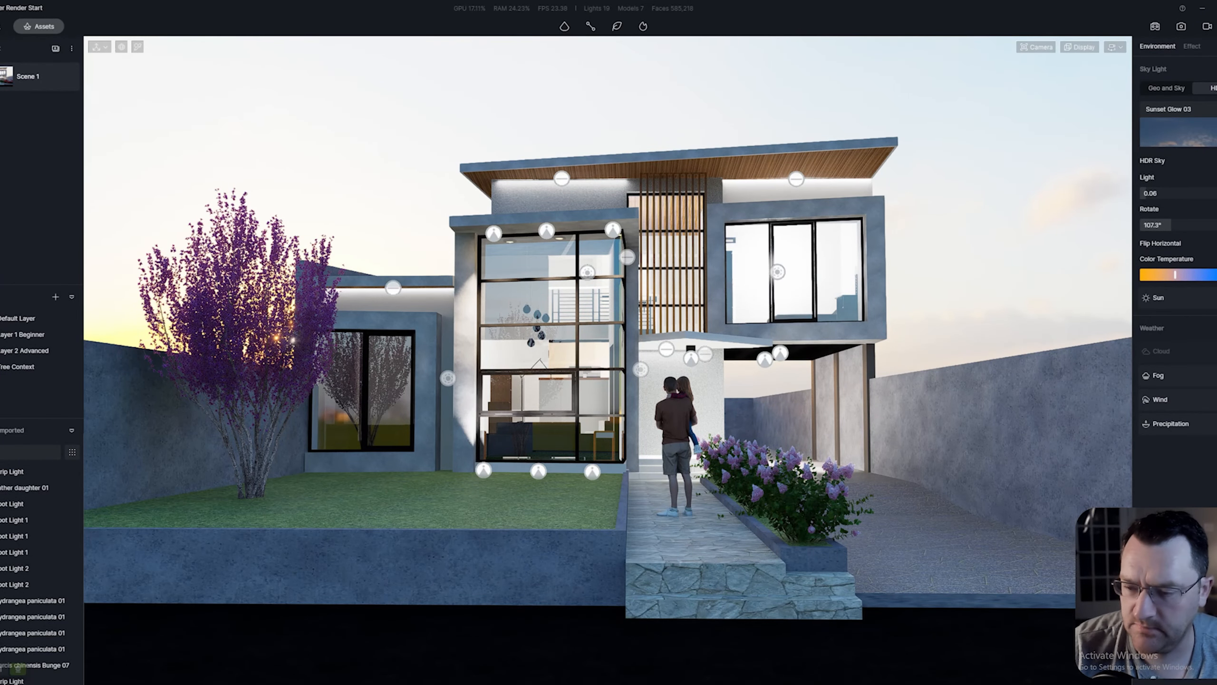
# - Examine the cleared driveway, the boundary walls and the bare ground surrounding the house from several viewpoints
pyautogui.press('s')
pyautogui.moveTo(608, 343); pyautogui.dragTo(718, 374, button='right')
pyautogui.press('a')
pyautogui.press('d')
pyautogui.press('w')
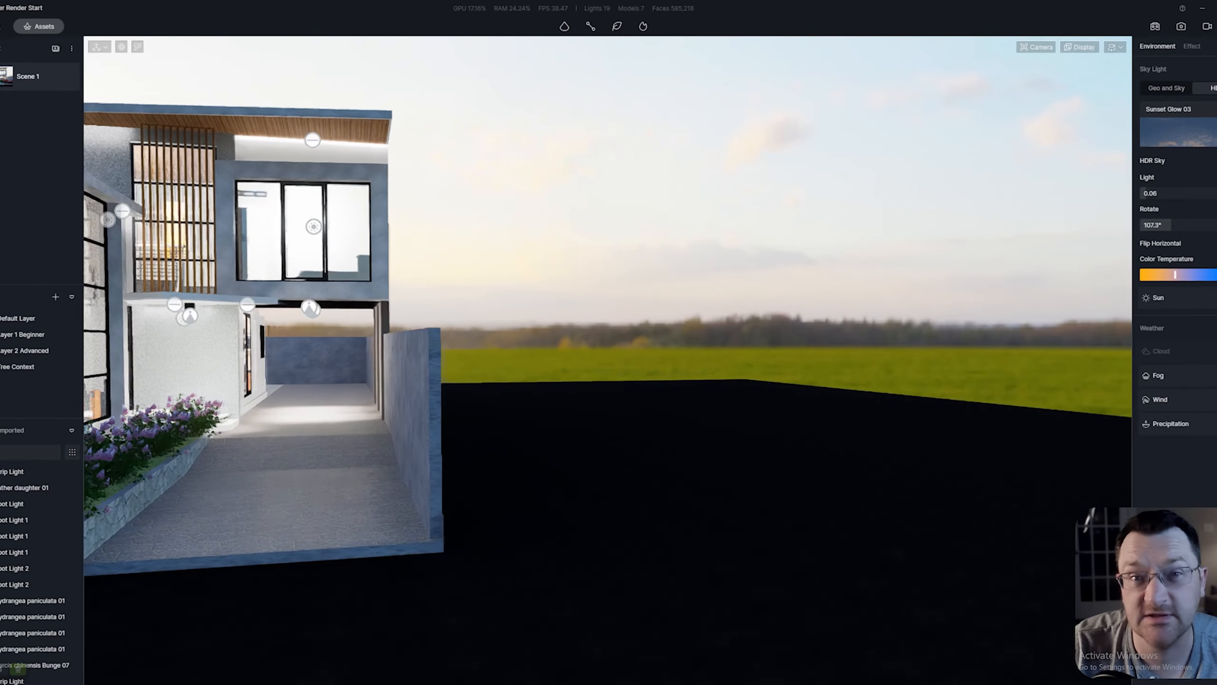
pyautogui.press('q')
pyautogui.moveTo(719, 374); pyautogui.dragTo(565, 374, button='right')
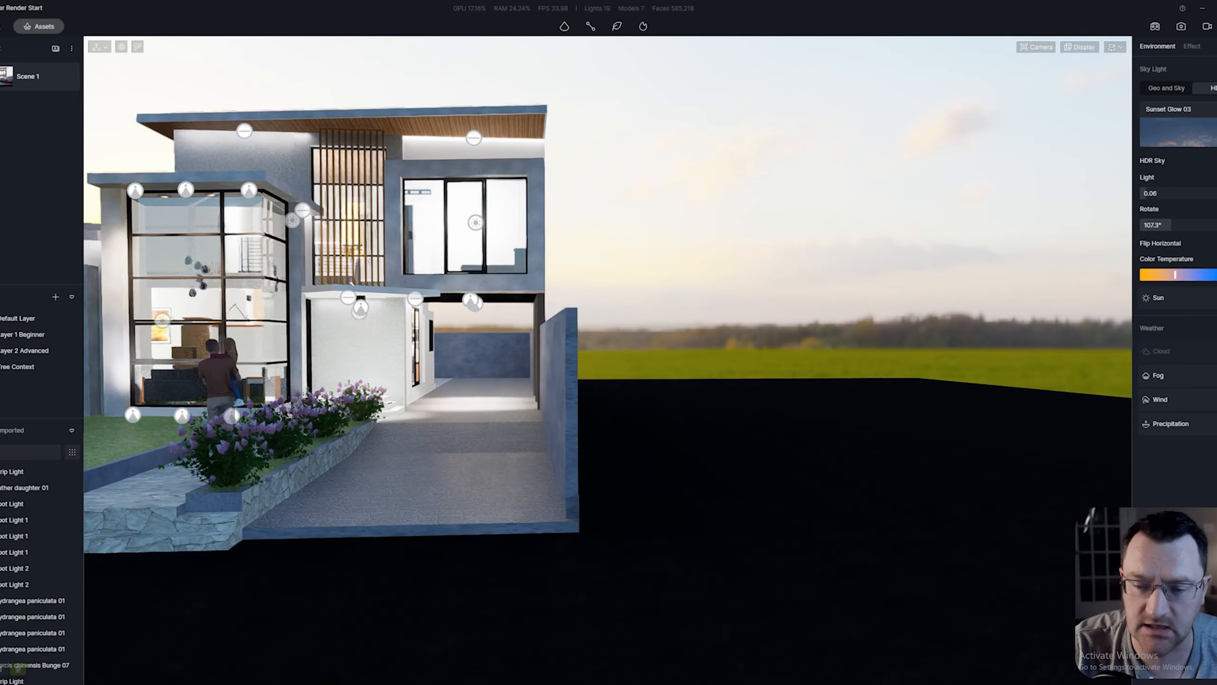
pyautogui.press('s')
pyautogui.press('a')
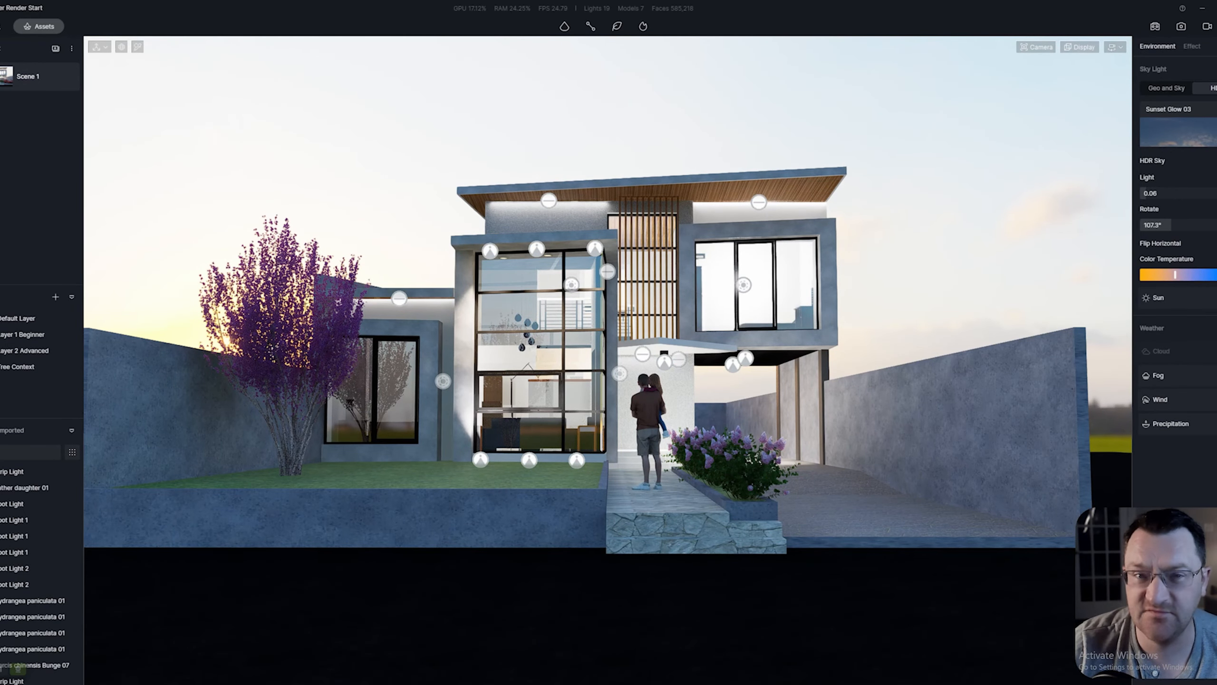
pyautogui.moveTo(609, 359); pyautogui.dragTo(666, 364, button='right')
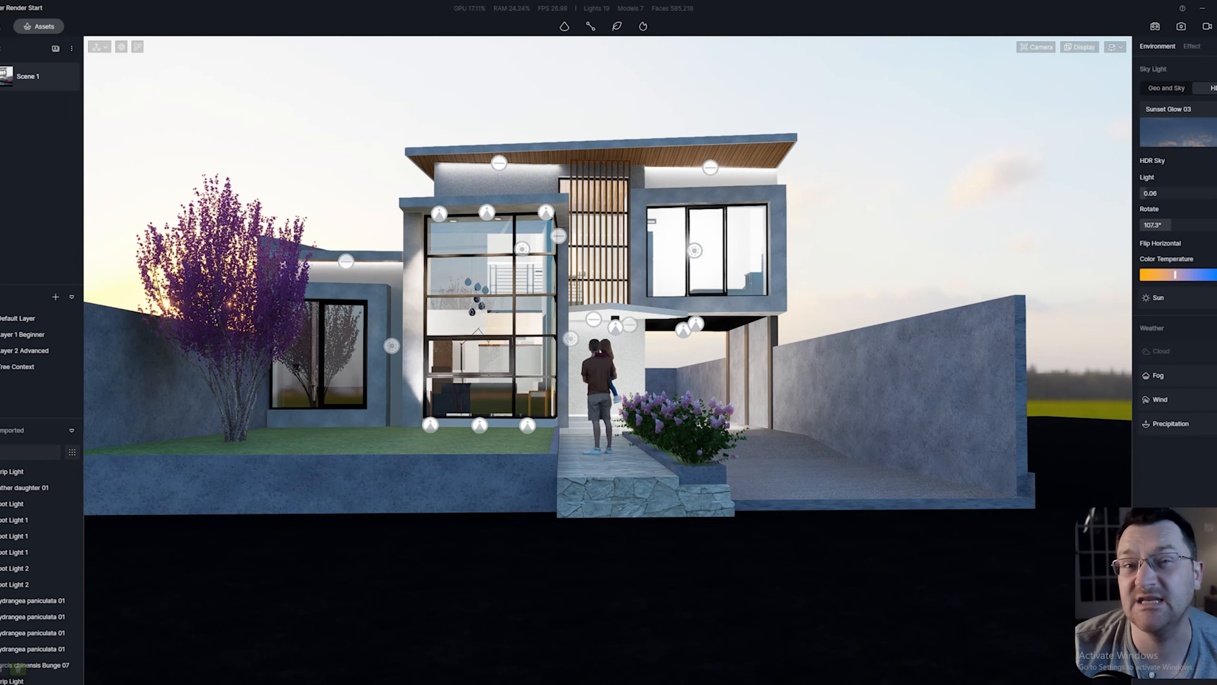
pyautogui.press('w')
pyautogui.press('w')
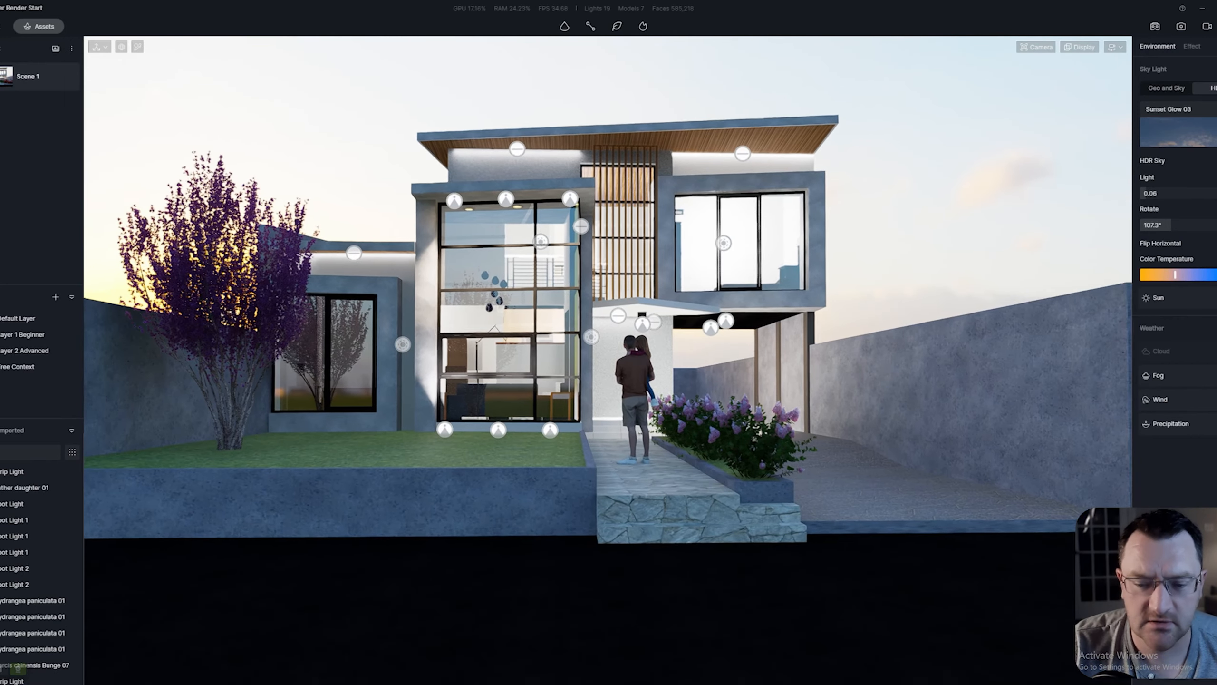
pyautogui.press('s')
pyautogui.moveTo(609, 359); pyautogui.dragTo(592, 367, button='right')
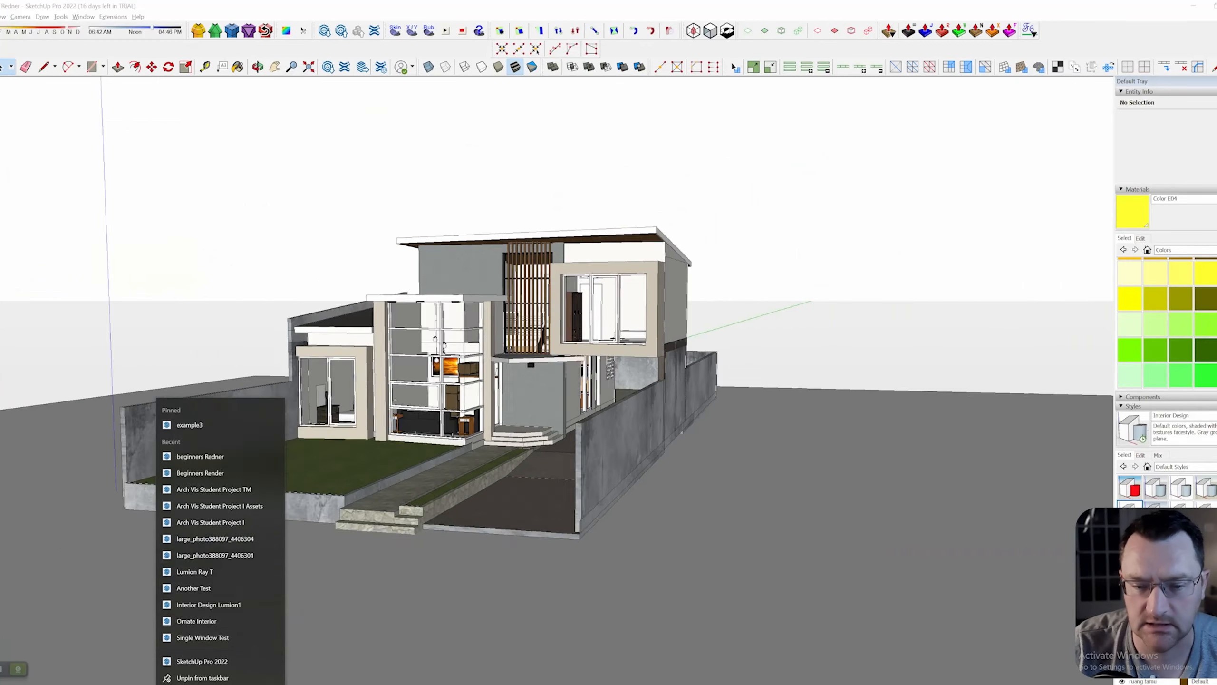
# - Switch to the SketchUp model and delete the large grey ground plane group around the house
pyautogui.scroll(-3, 550, 350)
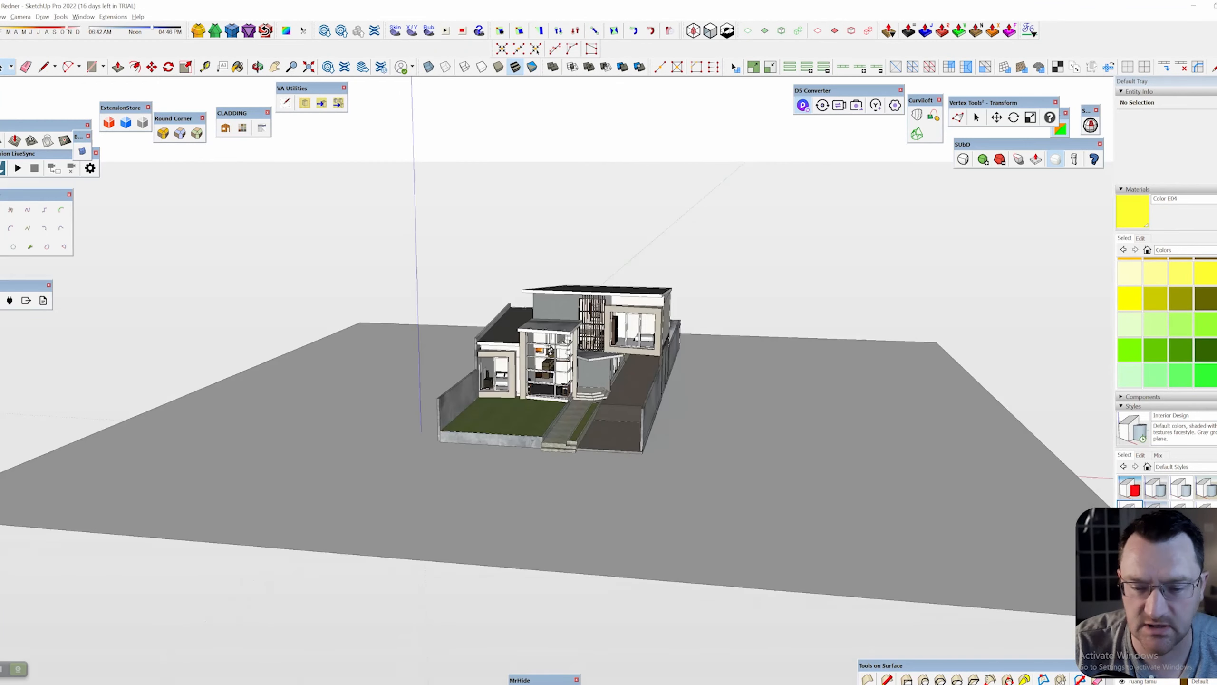
pyautogui.moveTo(599, 364); pyautogui.dragTo(640, 383, button='middle')
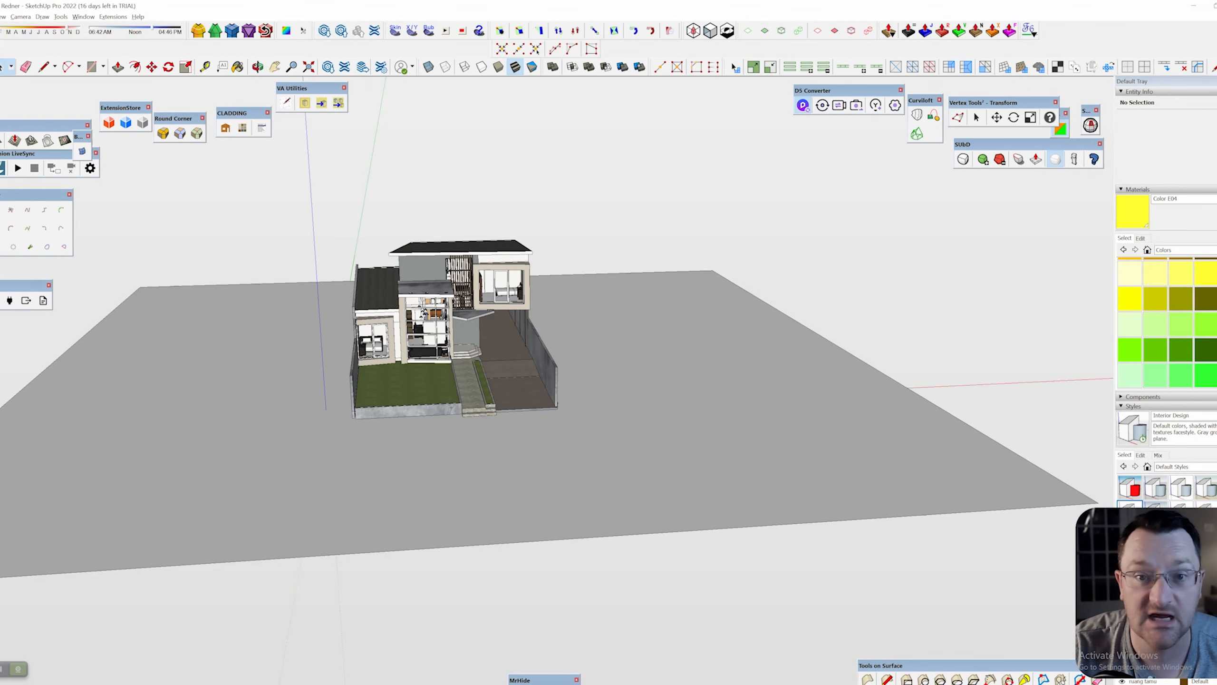
pyautogui.doubleClick(640, 384)
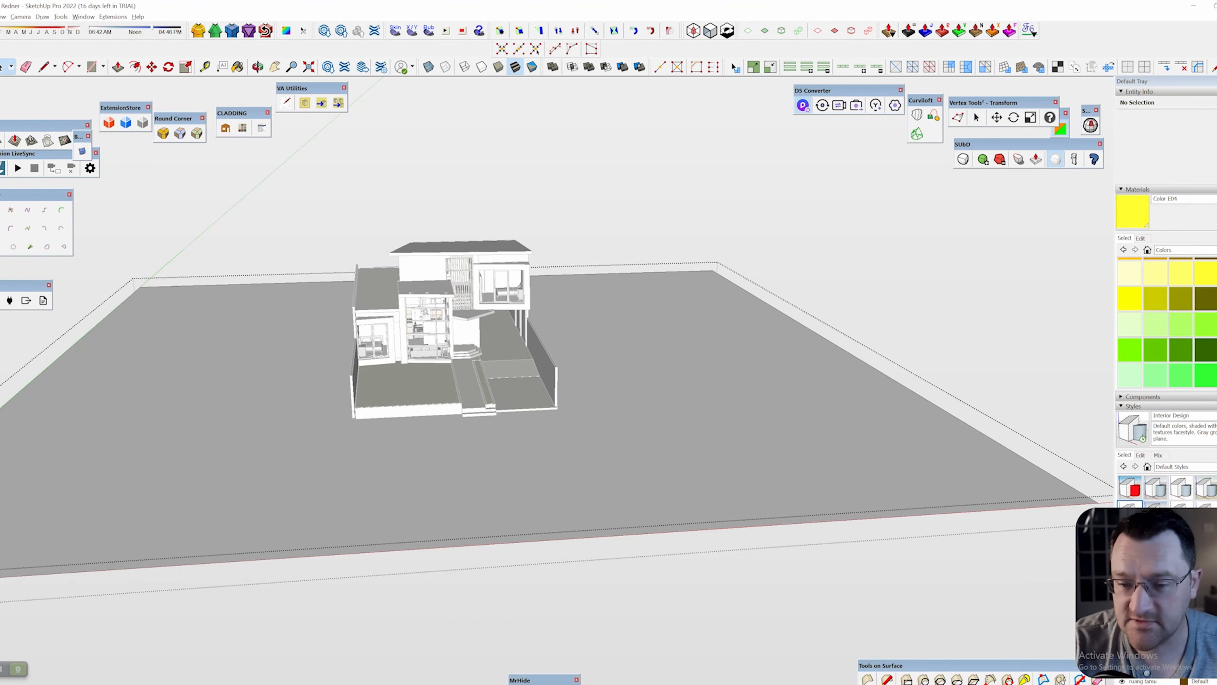
pyautogui.press('Escape')
pyautogui.press('Delete')
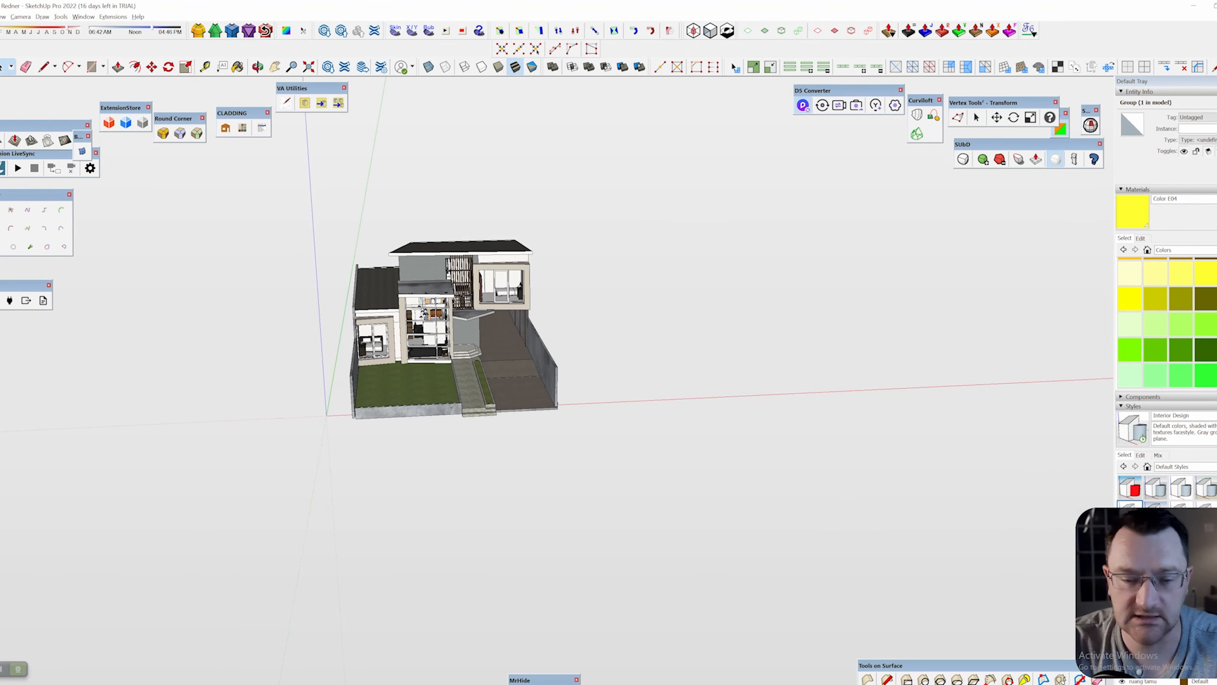
# - Show the hidden geometry and unhide the road, lawns and neighbouring boundary walls around the house
pyautogui.hotkey('ctrl', 'z')
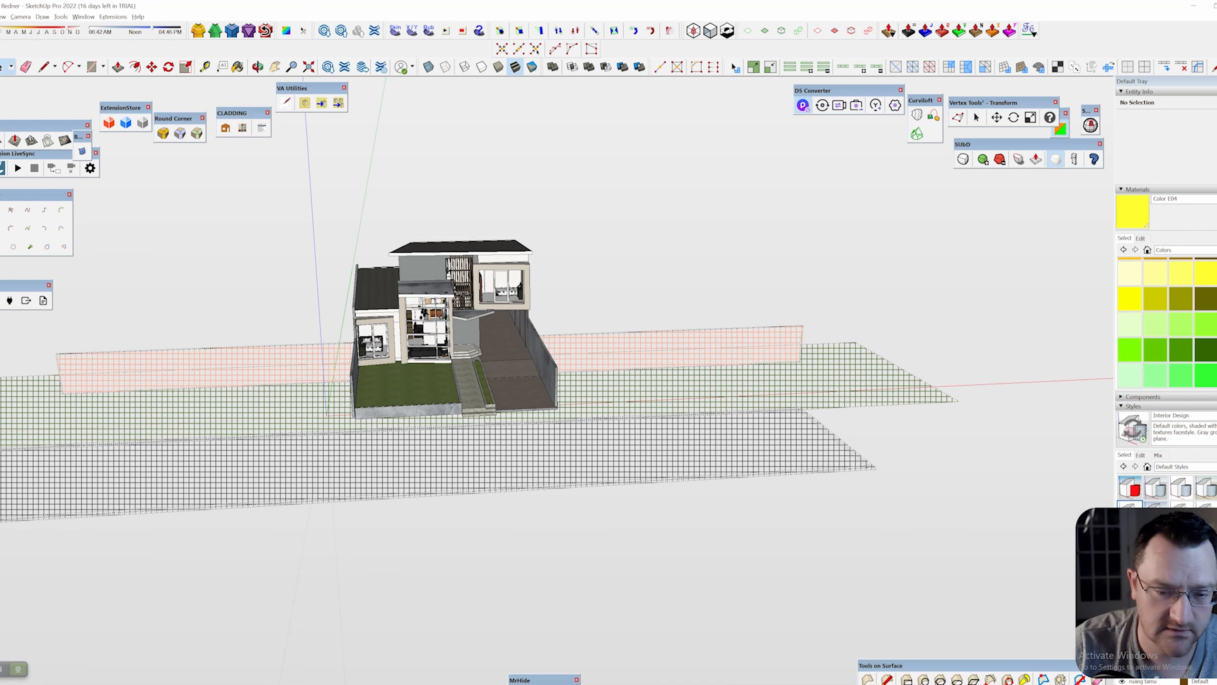
pyautogui.hotkey('ctrl', 'a')
pyautogui.rightClick(679, 350)
pyautogui.click(707, 376)
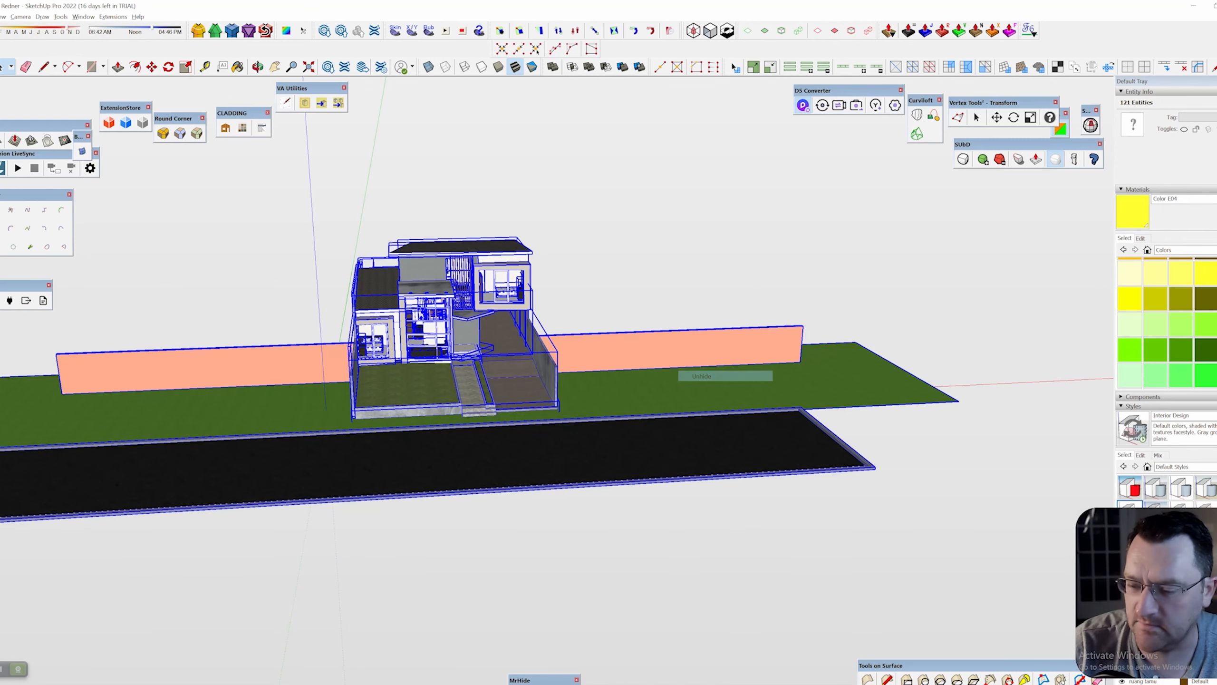
pyautogui.click(707, 288)
# - Sync the updated model to D5 Render through the D5 Converter and switch to the render scene
pyautogui.scroll(2, 623, 407)
pyautogui.moveTo(623, 408); pyautogui.dragTo(594, 393, button='middle')
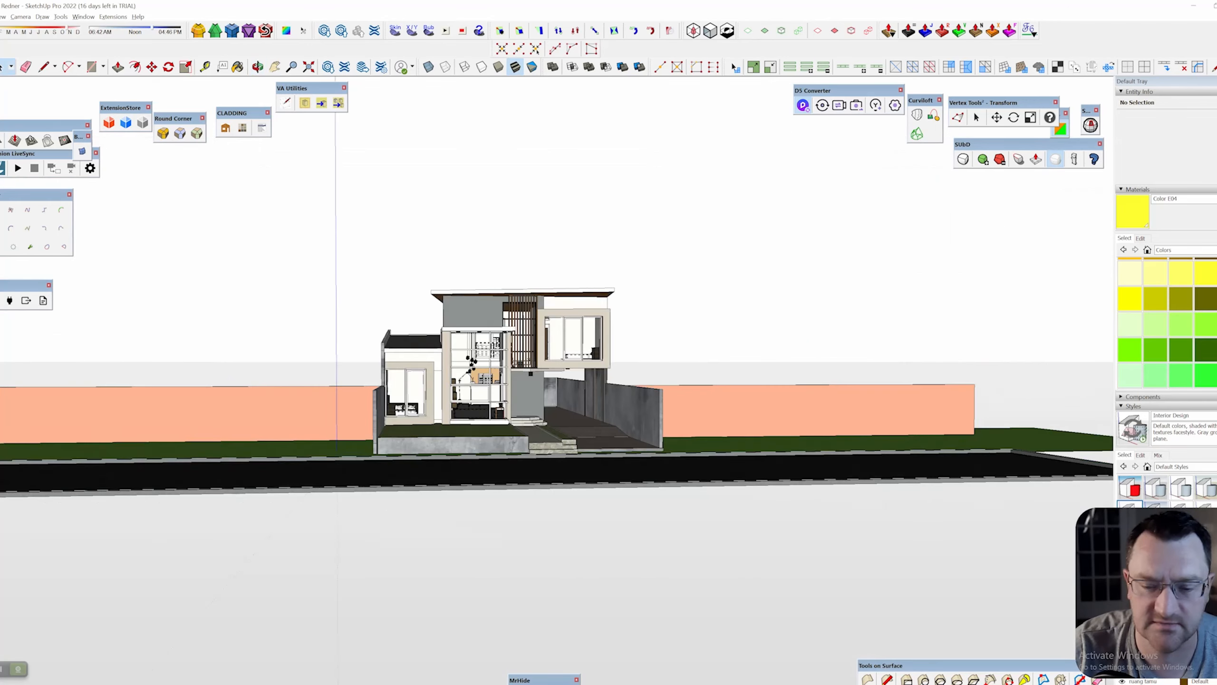
pyautogui.click(823, 105)
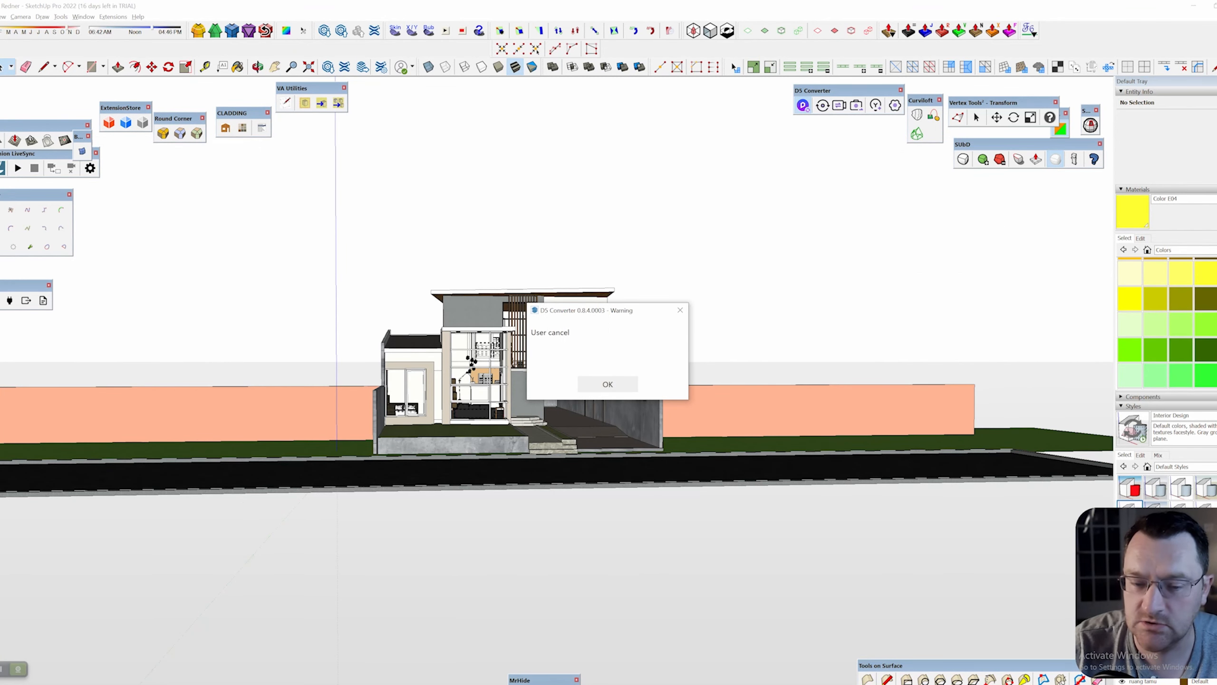
pyautogui.click(608, 384)
pyautogui.click(803, 106)
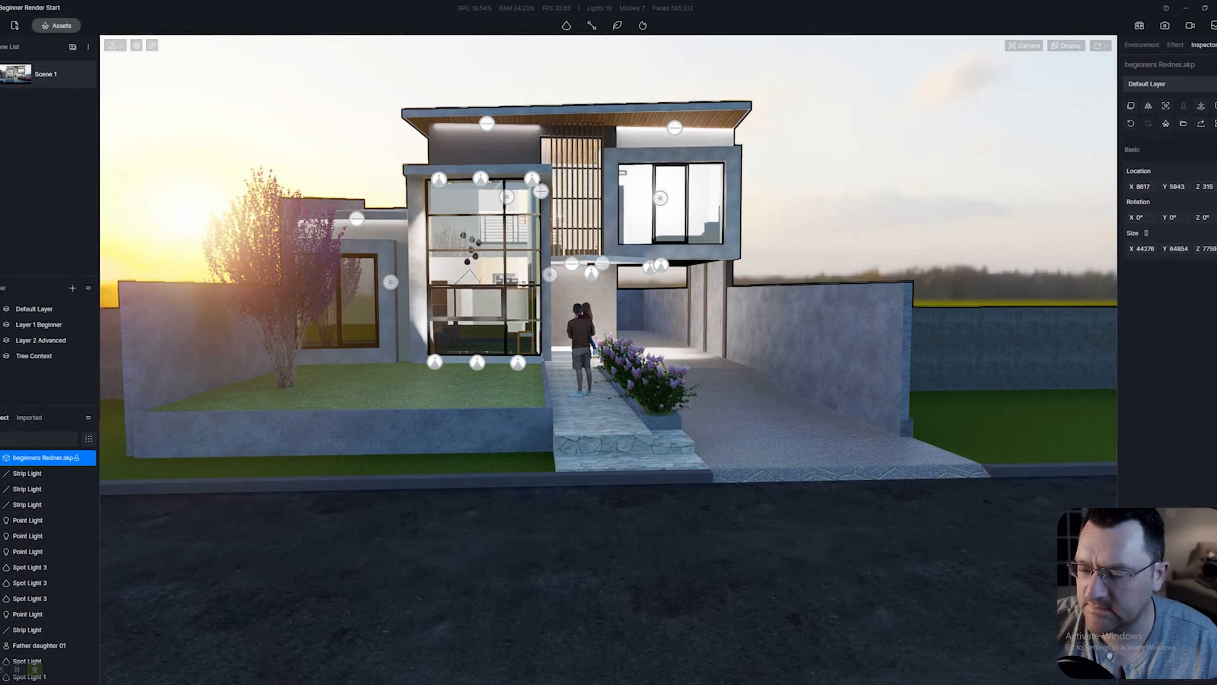
# - Place a Broadleaf 40 tree from the favourite assets on the grass strip behind the neighbouring boundary wall
pyautogui.press('q')
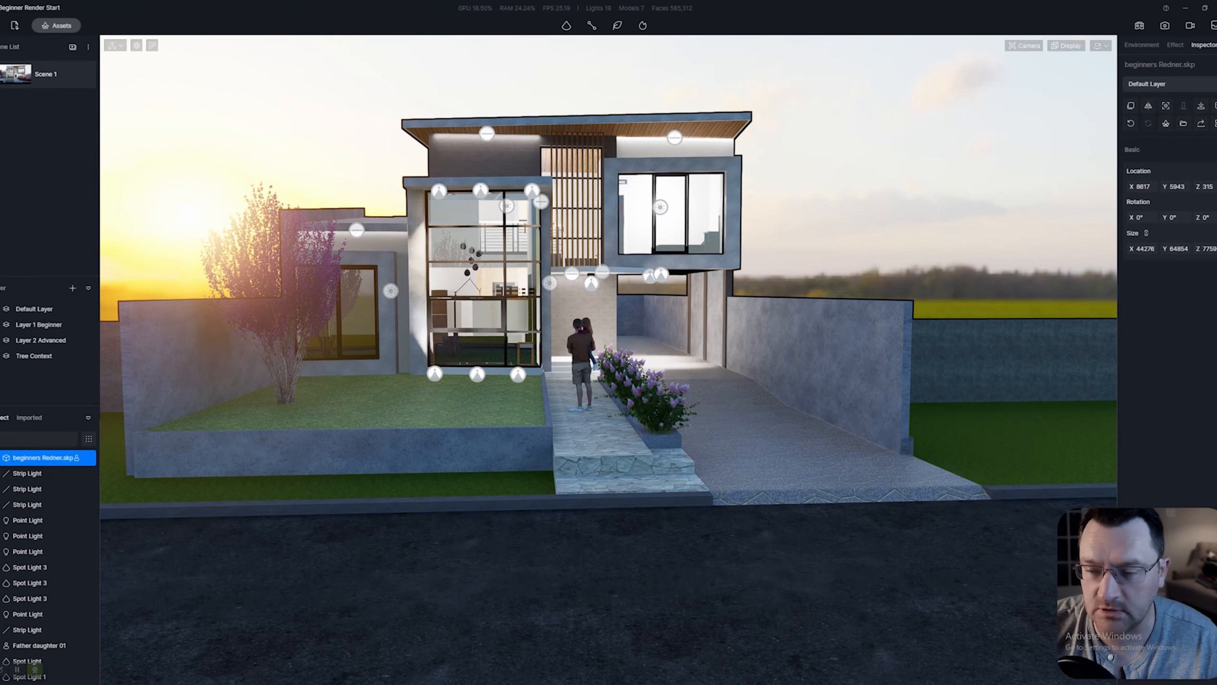
pyautogui.press('d')
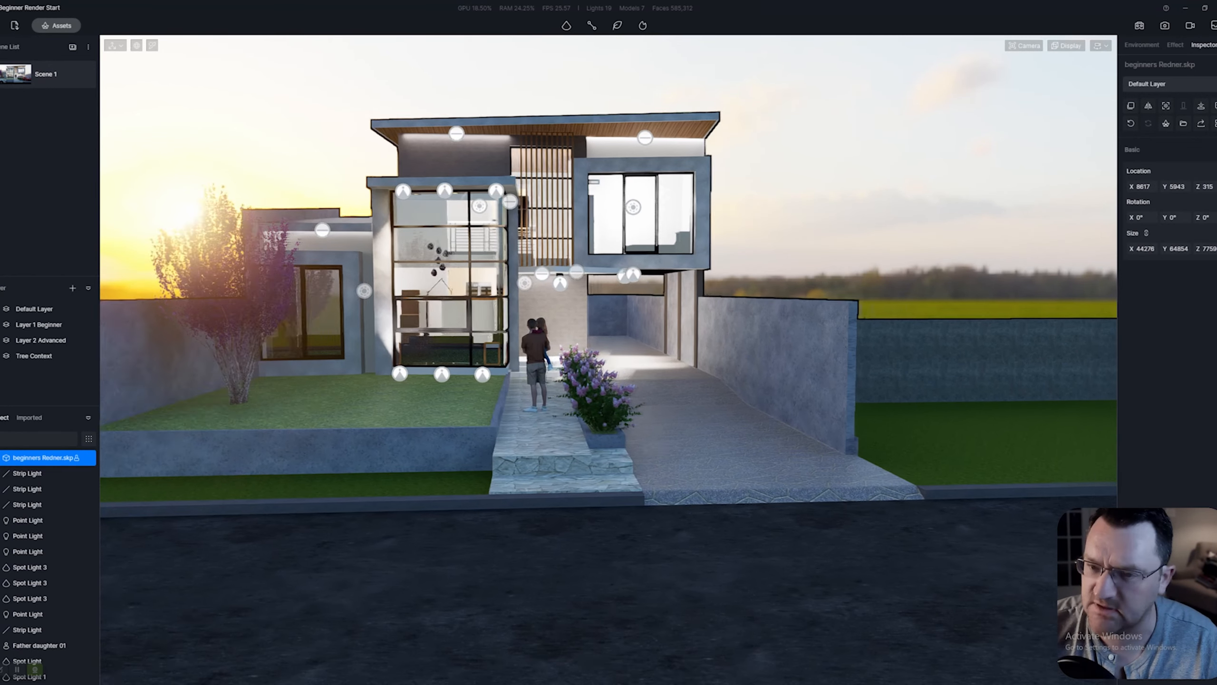
pyautogui.press('q')
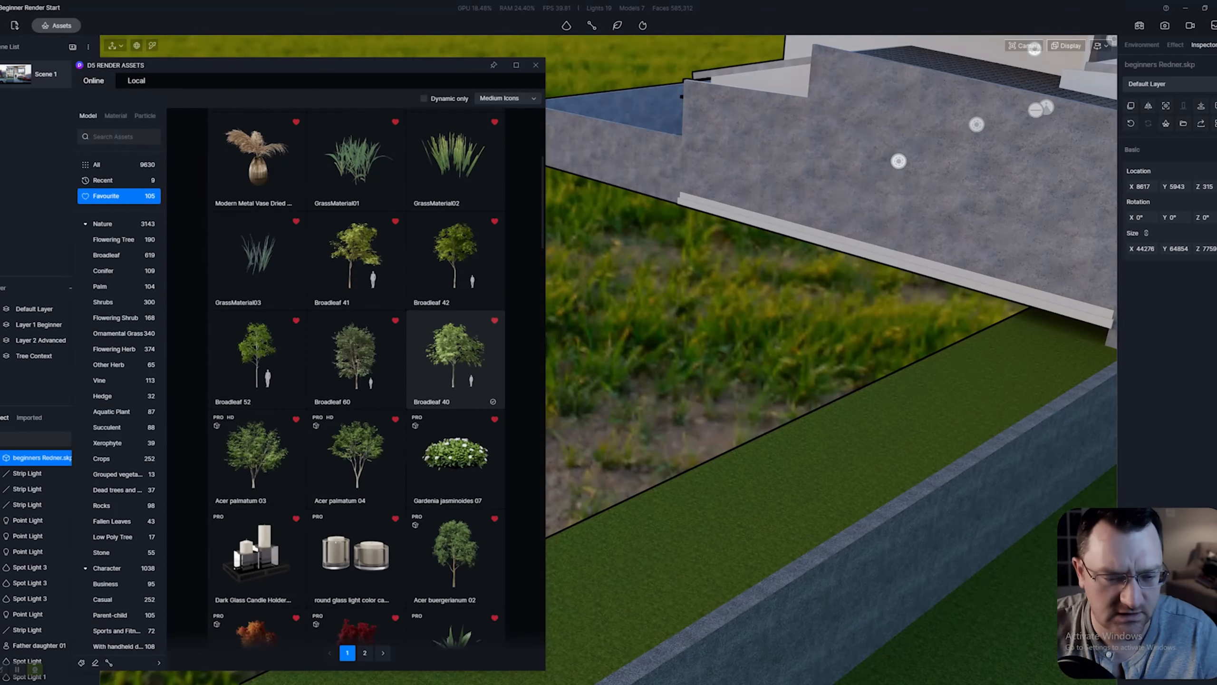
pyautogui.click(455, 359)
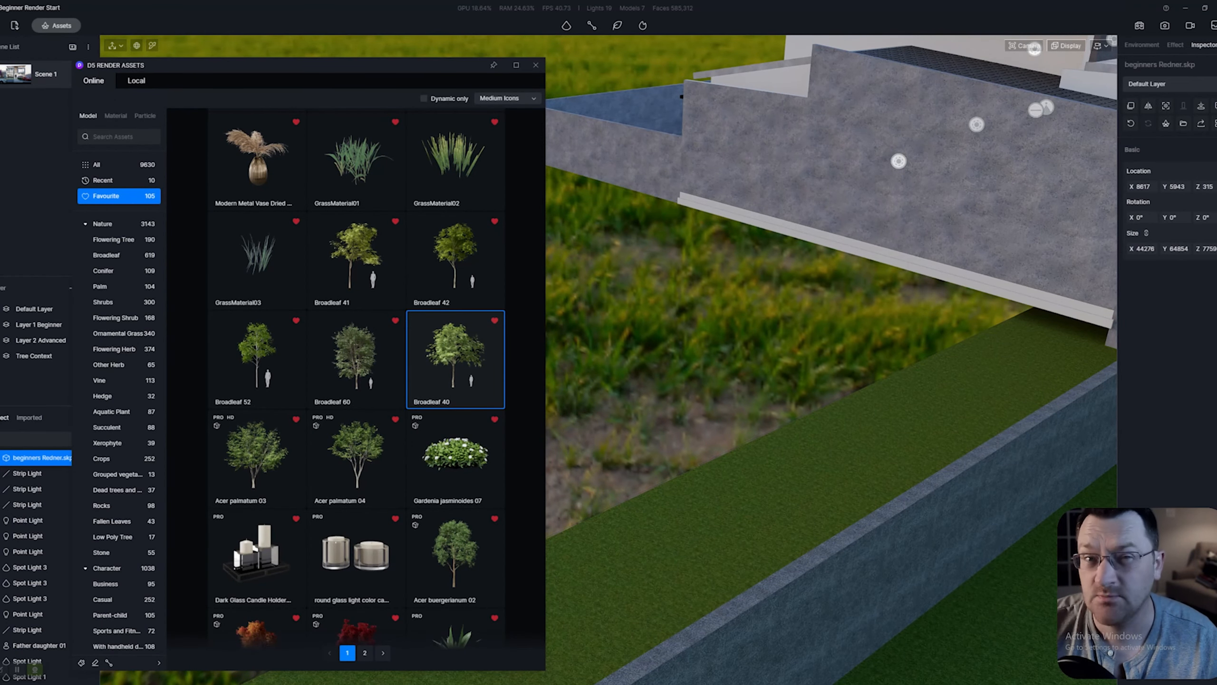
pyautogui.press('s')
pyautogui.moveTo(831, 360); pyautogui.dragTo(911, 357, button='right')
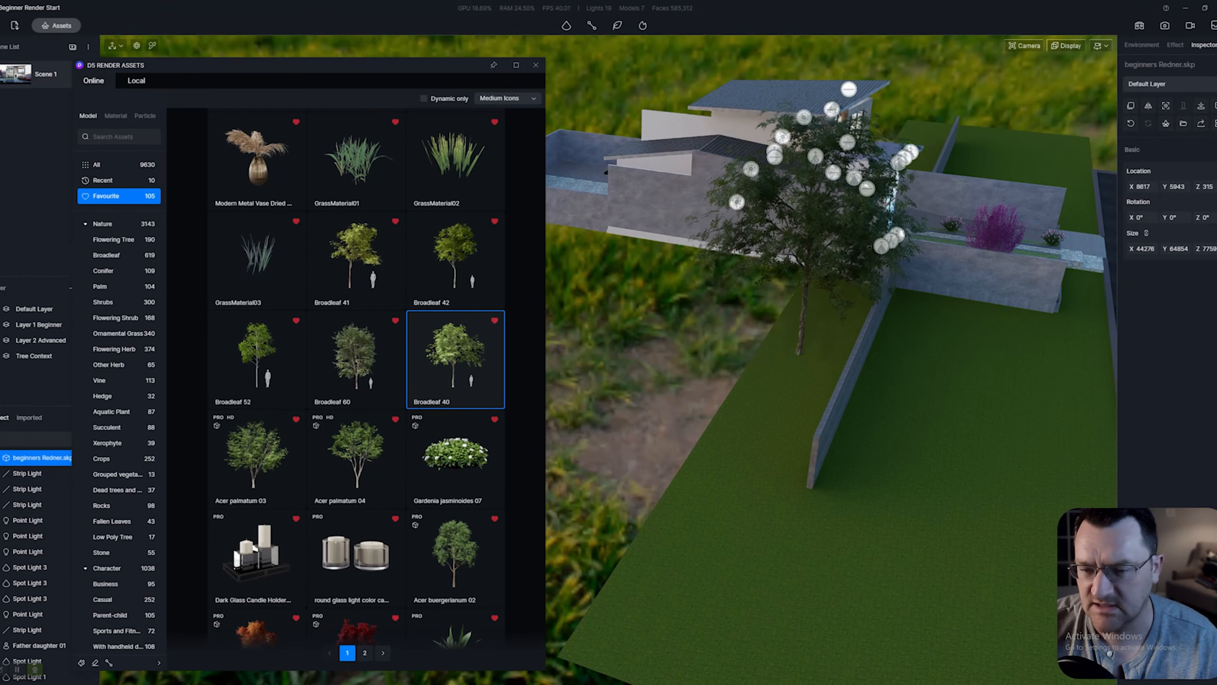
pyautogui.click(804, 381)
# - Add a second Broadleaf 40 tree close to the first one, behind the boundary wall
pyautogui.press('d')
pyautogui.moveTo(863, 336); pyautogui.dragTo(767, 366, button='right')
pyautogui.press('Escape')
pyautogui.click(873, 392)
pyautogui.press('d')
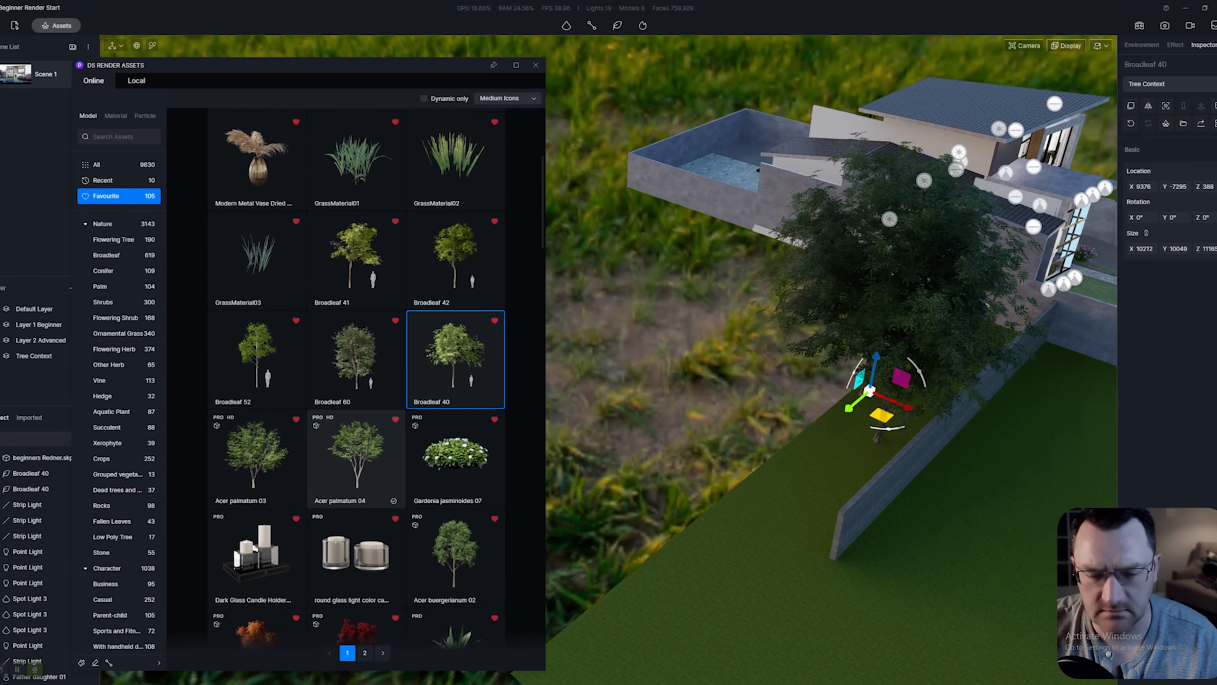
# - Place a Broadleaf 60 tree from the favourite assets beside the Broadleaf 40 trees, behind the neighbouring boundary wall
pyautogui.click(356, 367)
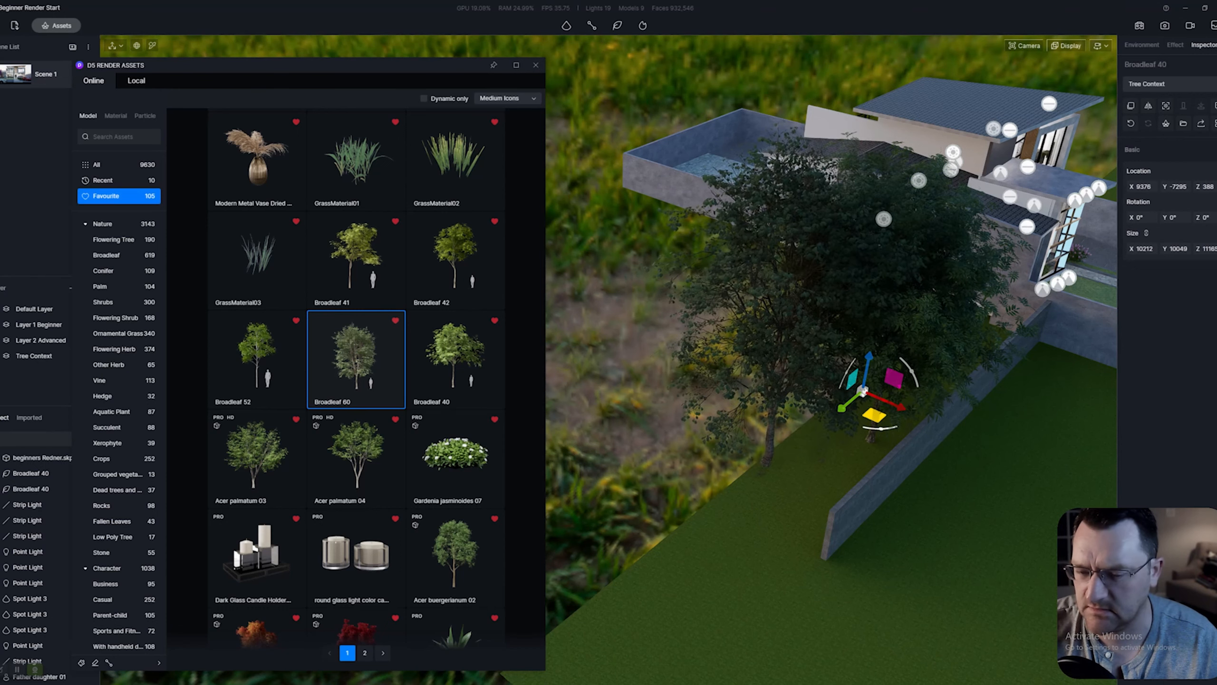
pyautogui.click(829, 455)
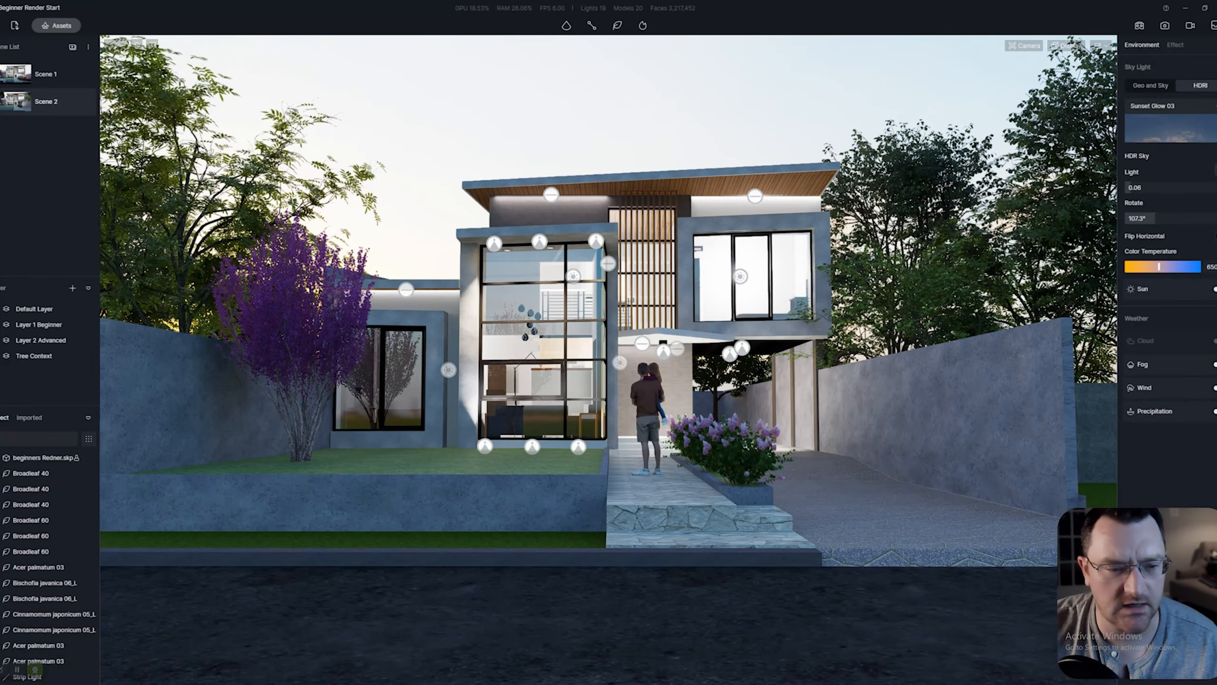
# - Examine the background trees on both sides of the house from further back and return to the Scene 2 view
pyautogui.press('s')
pyautogui.moveTo(448, 369); pyautogui.dragTo(503, 410, button='right')
pyautogui.press('e')
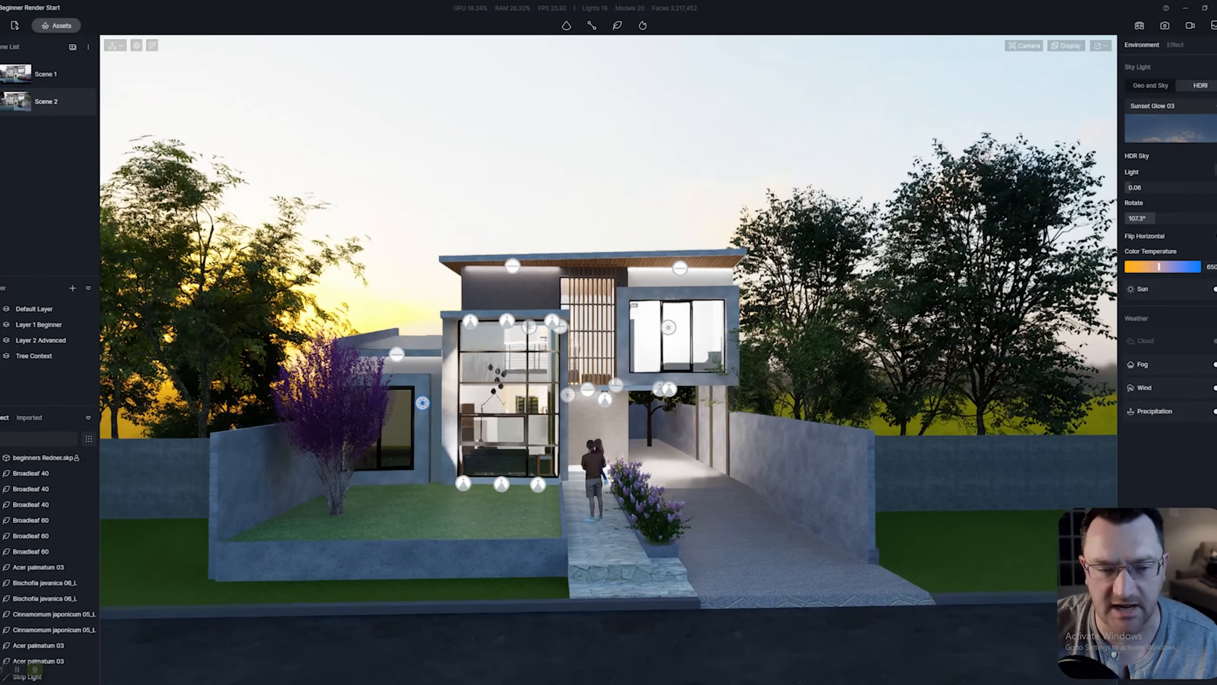
pyautogui.moveTo(423, 402); pyautogui.dragTo(422, 434, button='right')
pyautogui.press('s')
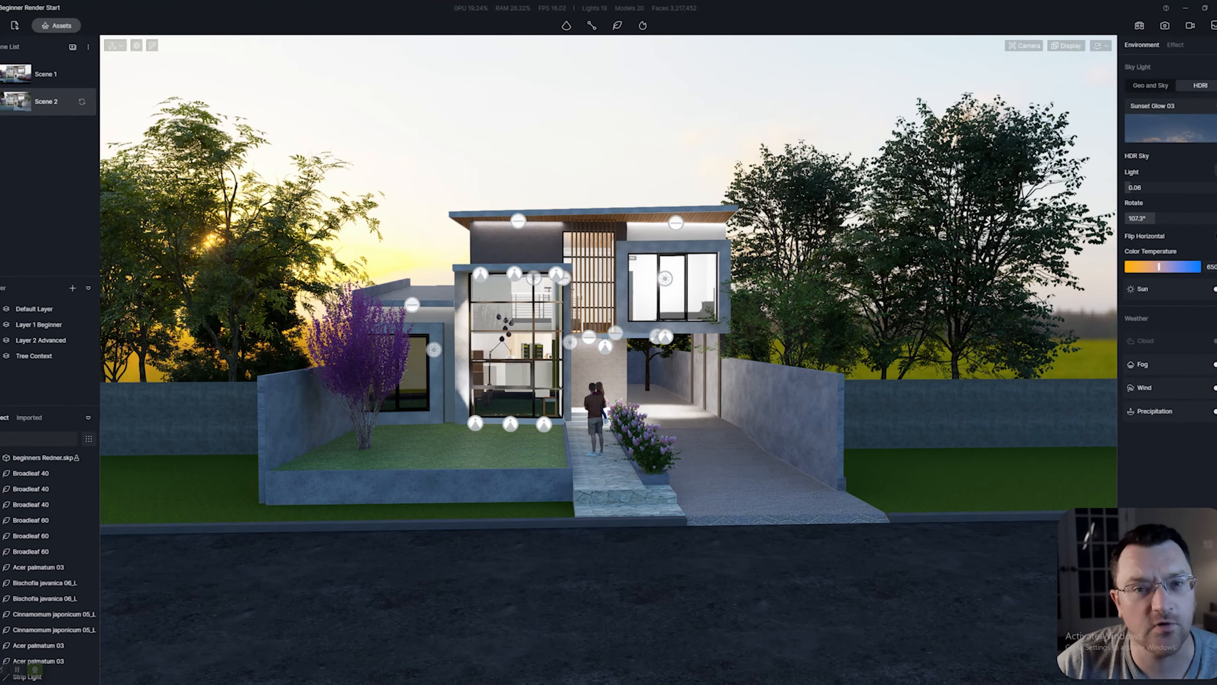
pyautogui.click(46, 102)
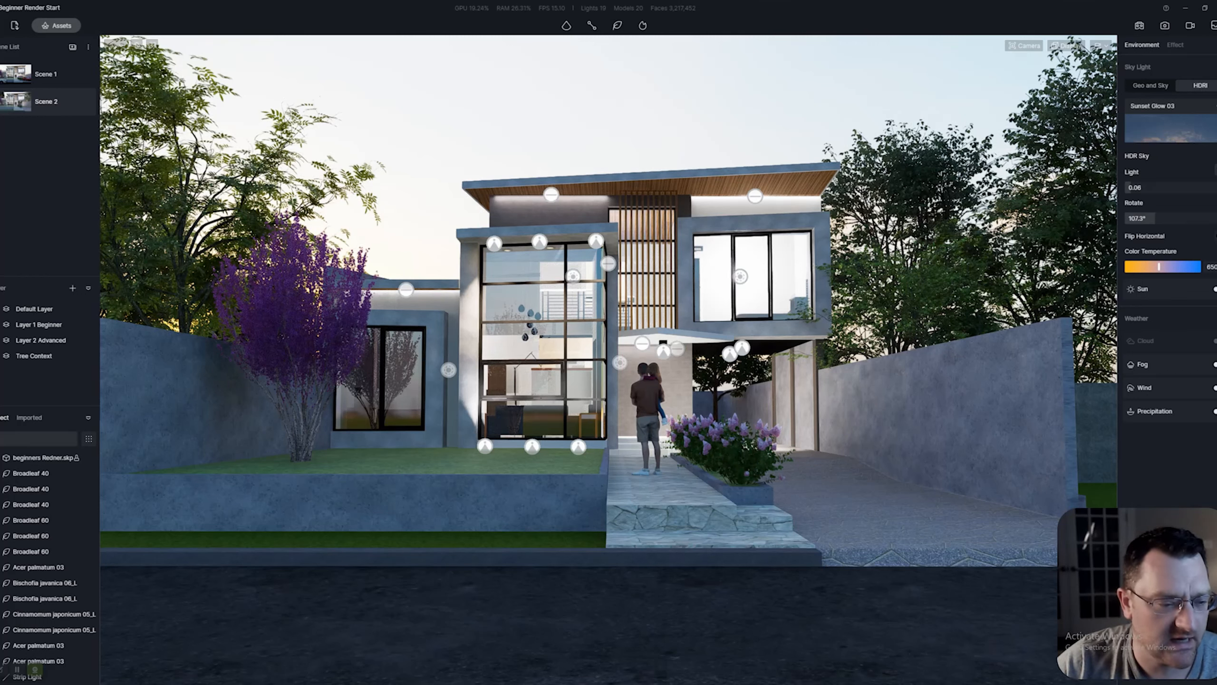
# - Hide the Tree Context layer to clear the background trees from the front view of the house
pyautogui.moveTo(88, 355)
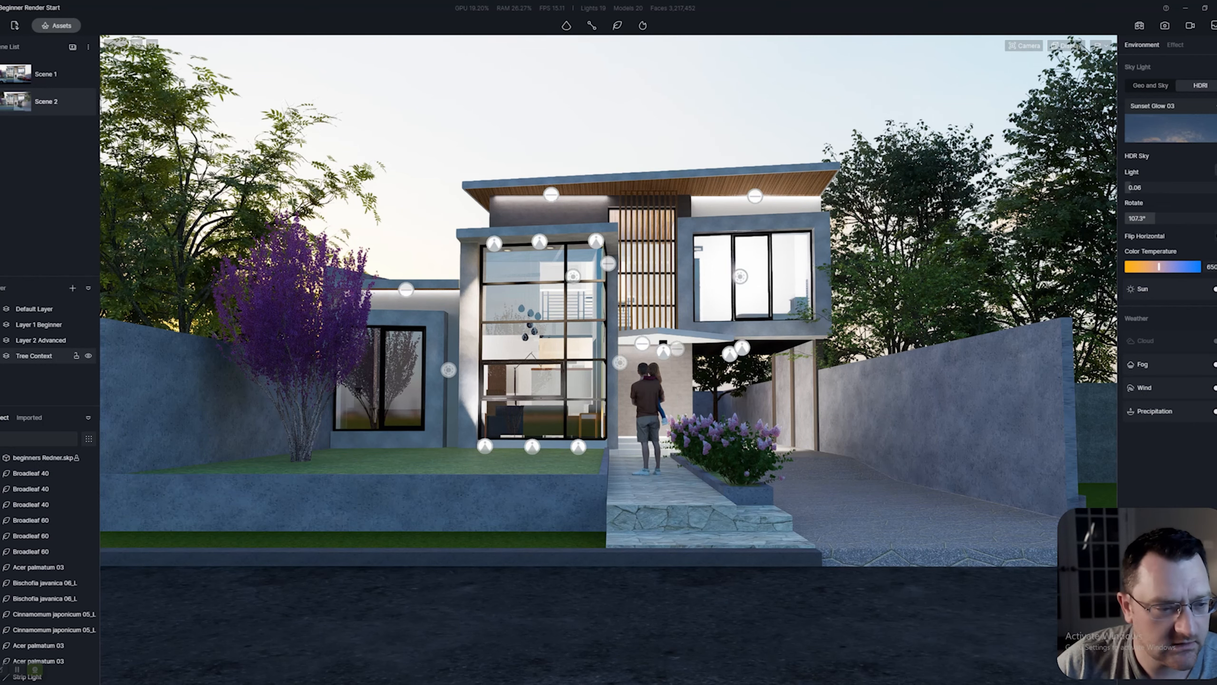
pyautogui.click(88, 356)
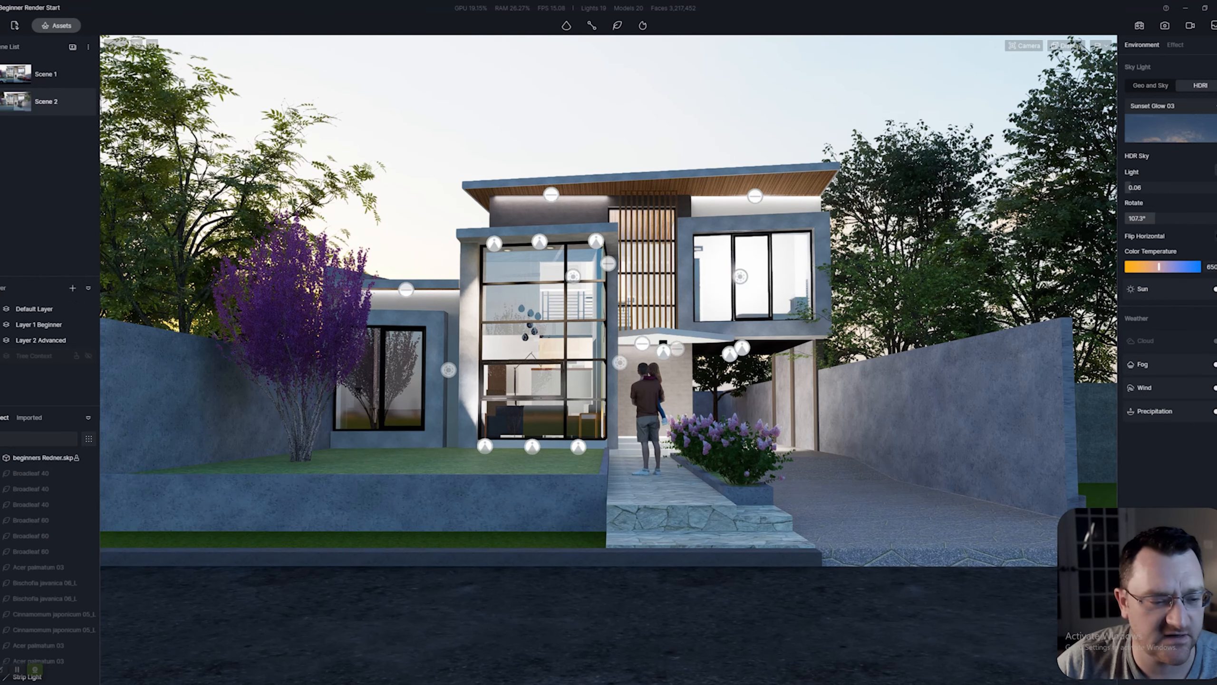
pyautogui.scroll(-2, 609, 360)
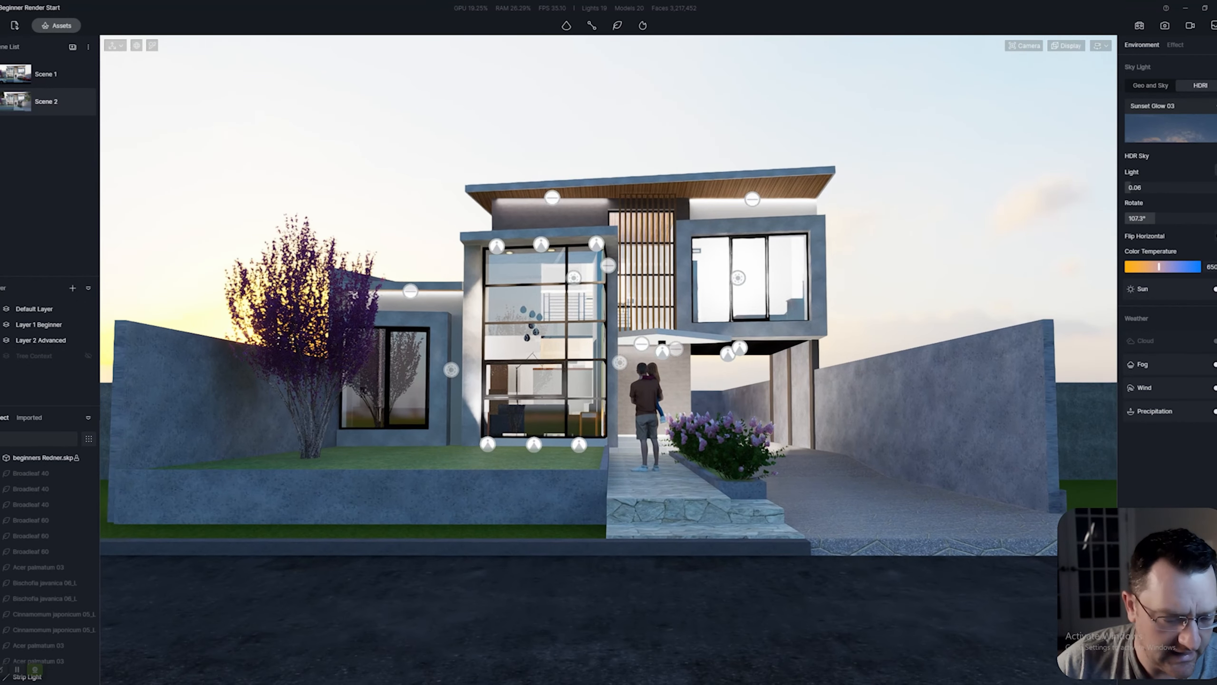
pyautogui.scroll(-2, 609, 360)
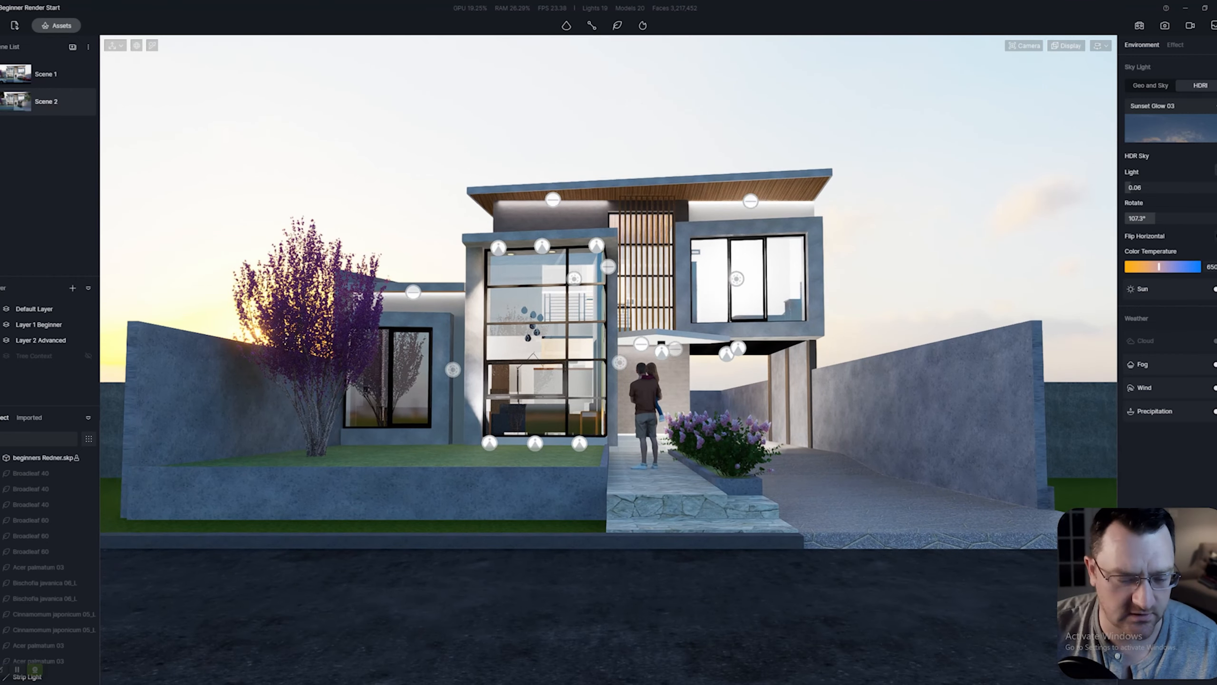
# - Switch to SketchUp and unhide the neighbouring building masses on both sides of the house
pyautogui.hotkey('alt', 'Tab')
pyautogui.scroll(-3, 503, 379)
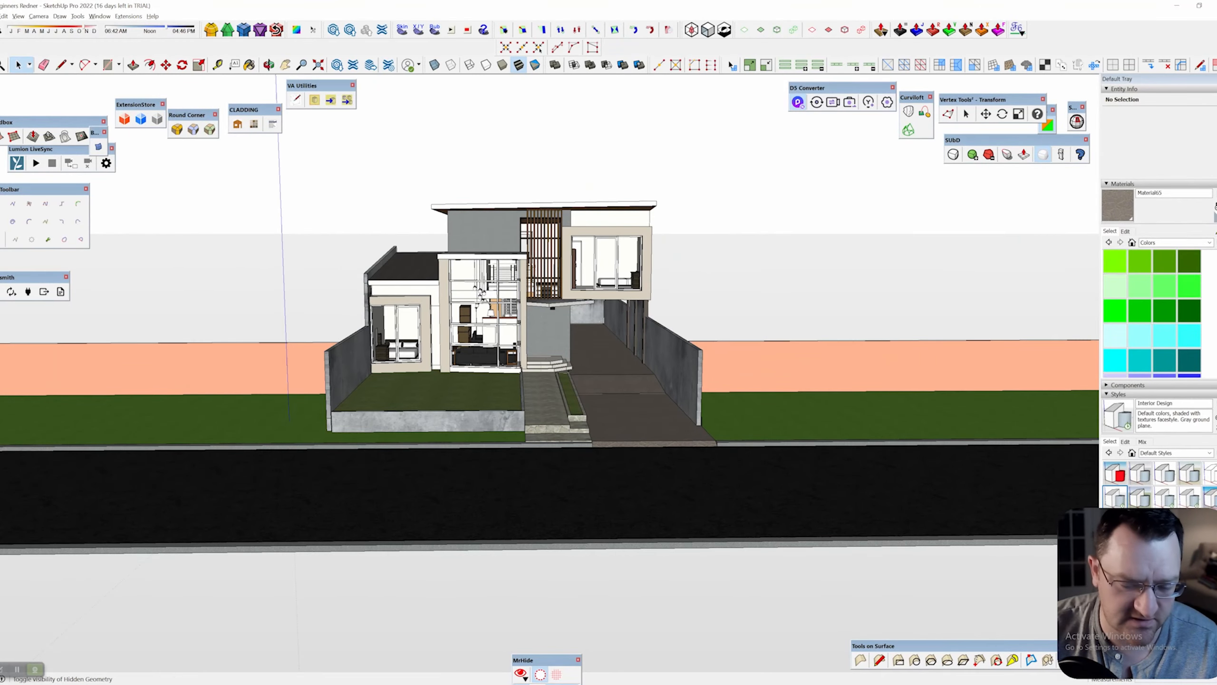
pyautogui.scroll(-3, 502, 271)
pyautogui.moveTo(502, 271); pyautogui.dragTo(277, 363, button='middle')
pyautogui.hotkey('ctrl', 'a')
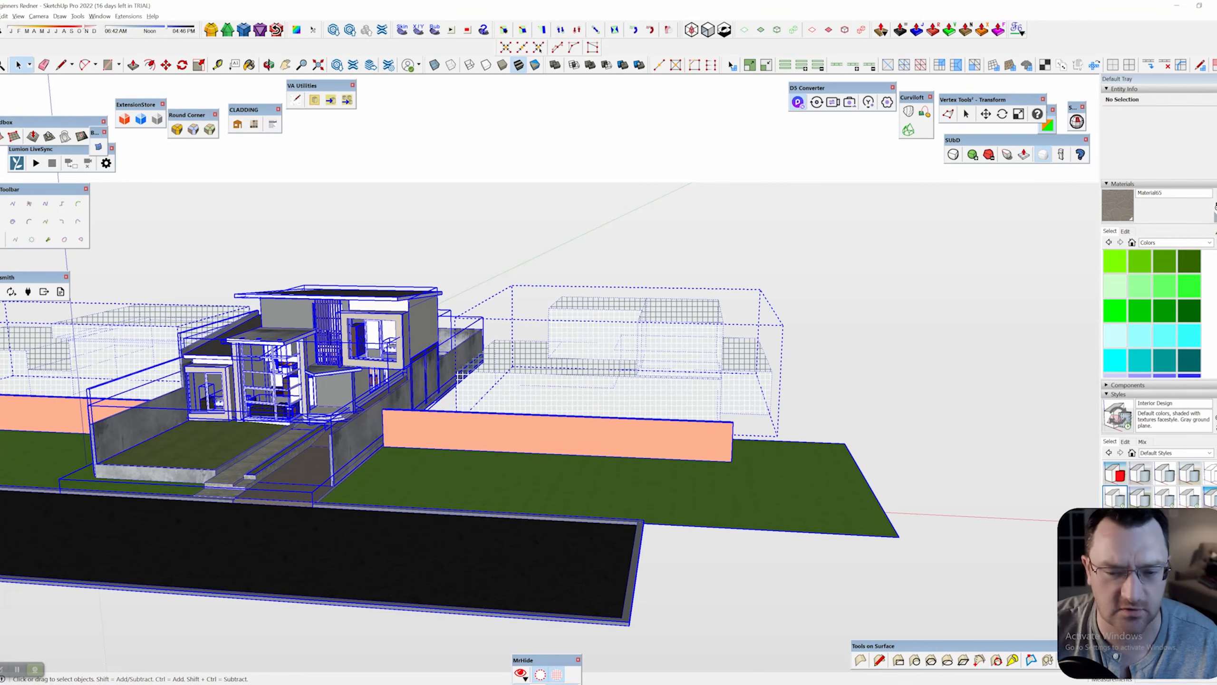
pyautogui.rightClick(611, 335)
pyautogui.click(631, 362)
pyautogui.click(632, 268)
pyautogui.moveTo(632, 269)
pyautogui.mouseDown(button='middle')
pyautogui.moveTo(709, 275)
pyautogui.moveTo(829, 204)
pyautogui.mouseUp(button='middle')
pyautogui.scroll(5, 503, 311)
pyautogui.moveTo(503, 312); pyautogui.dragTo(479, 313, button='middle')
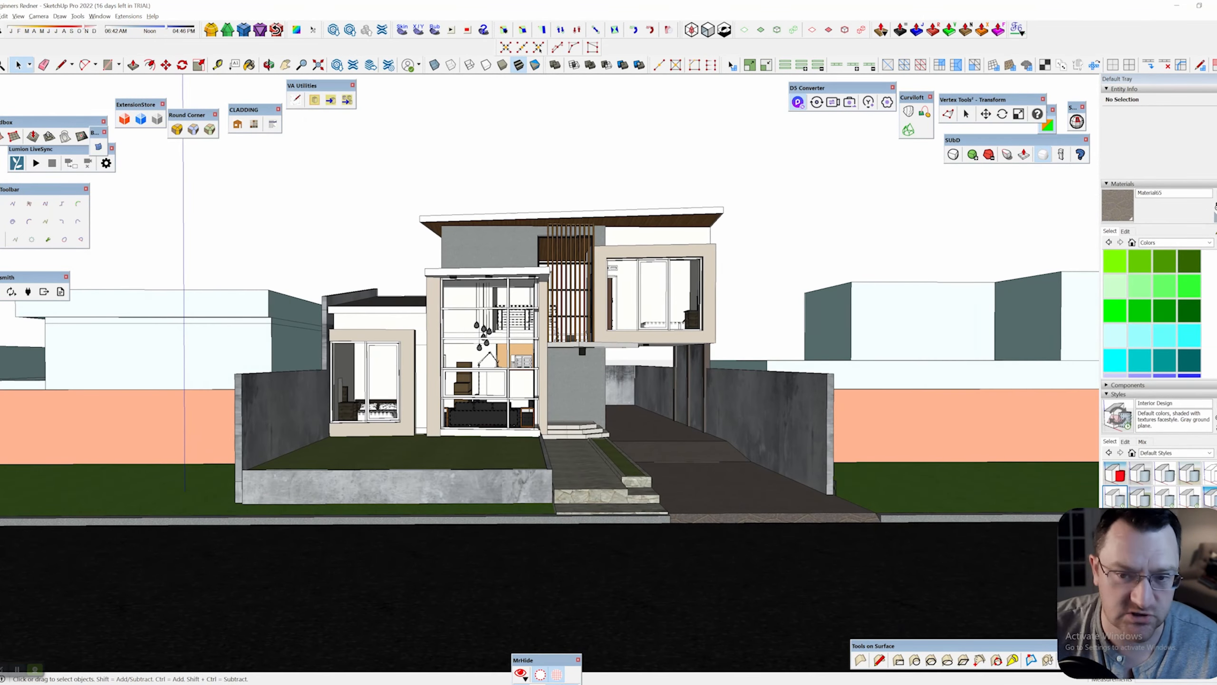
# - Sync the model with the neighbouring buildings to D5 Render through the D5 Converter, dismissing the cancelled attempt
pyautogui.click(816, 102)
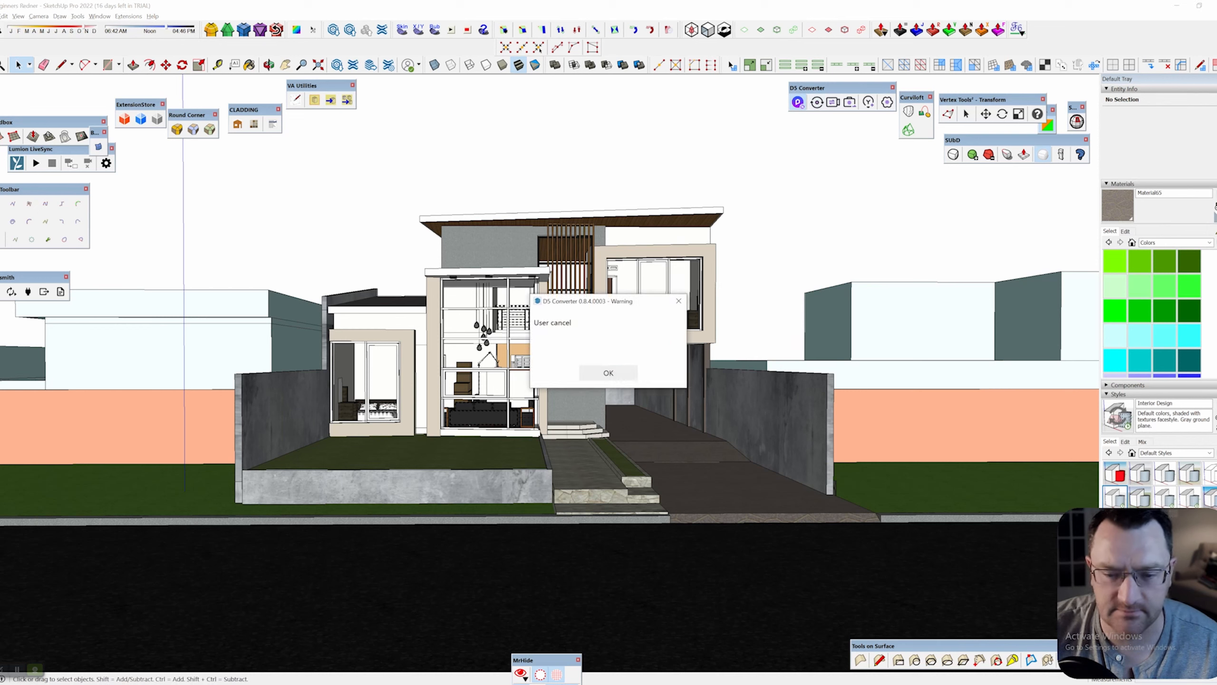
pyautogui.click(608, 372)
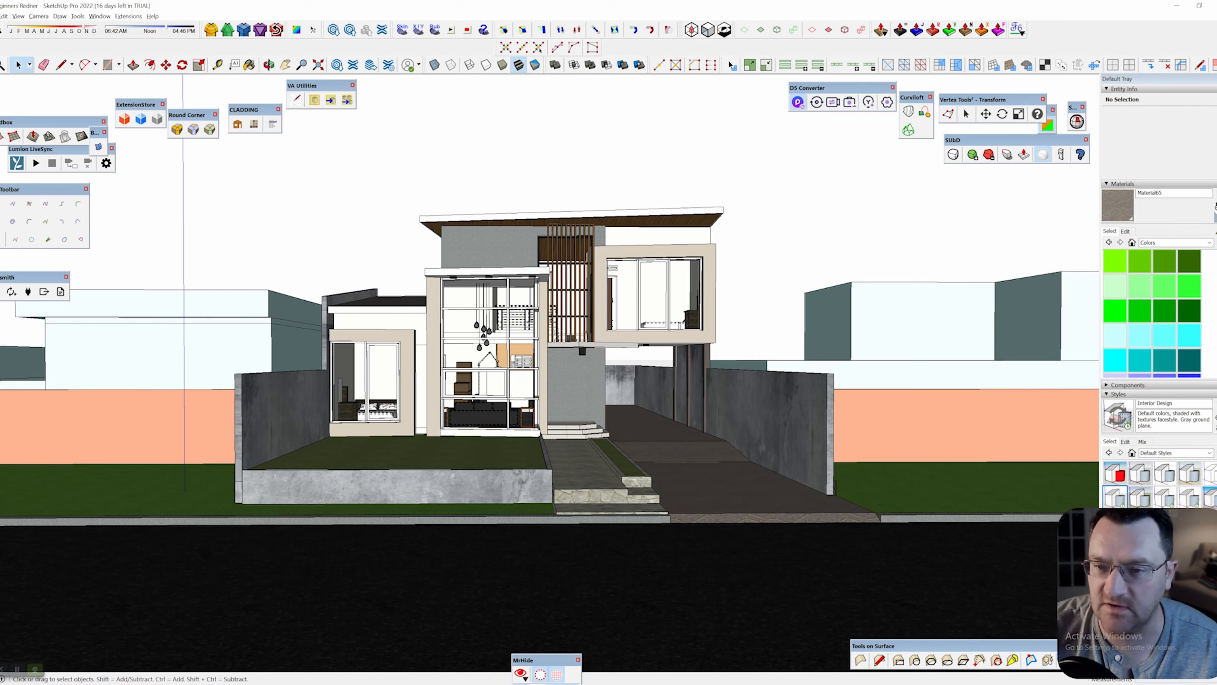
pyautogui.click(797, 102)
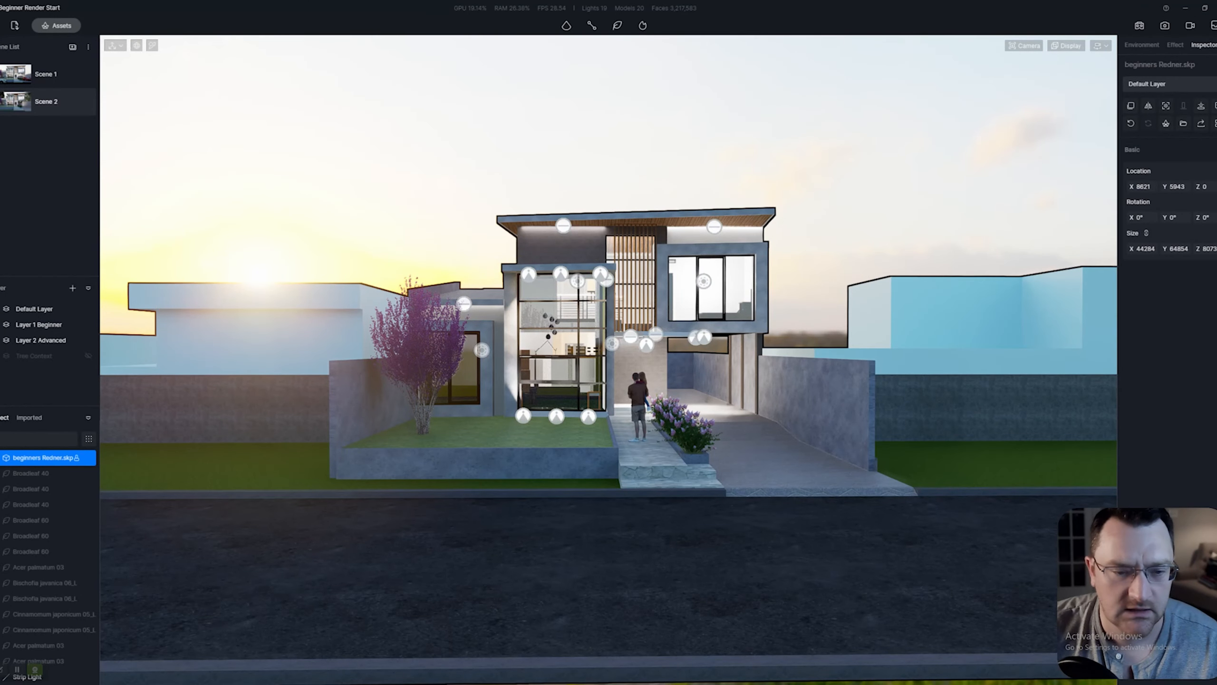
# - Sample the light blue material of the neighbouring buildings and change it to a plain grey finish
pyautogui.press('d')
pyautogui.press('w')
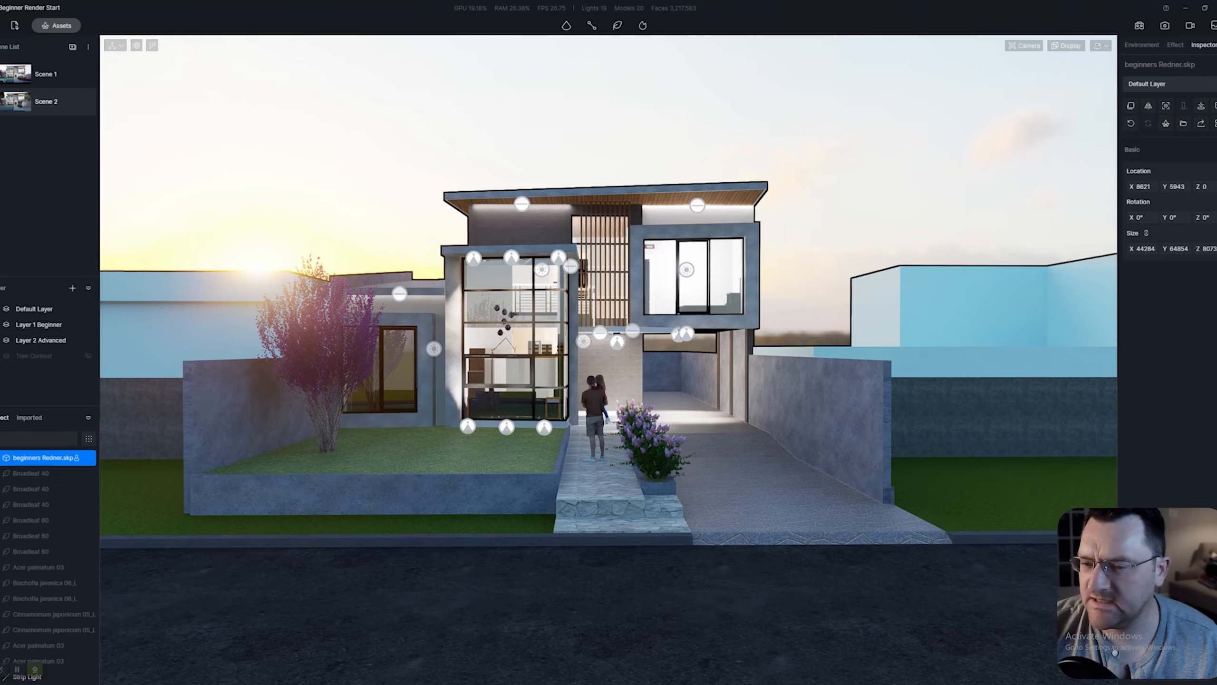
pyautogui.press('d')
pyautogui.press('w')
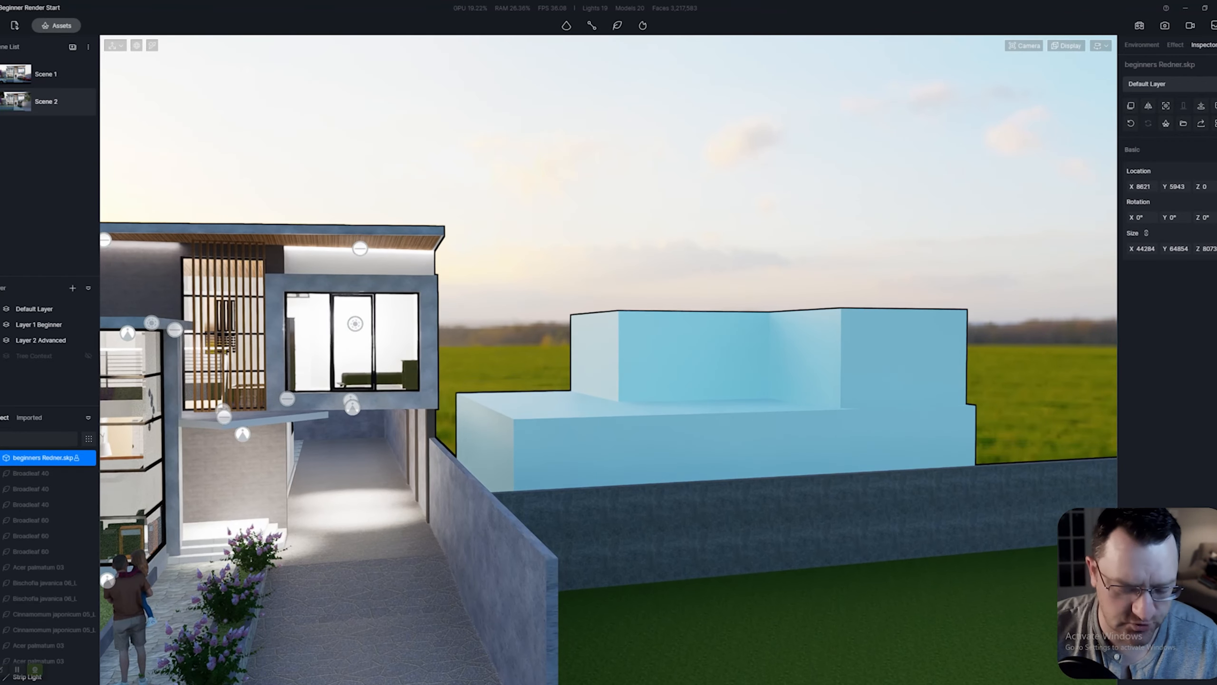
pyautogui.press('i')
pyautogui.click(683, 344)
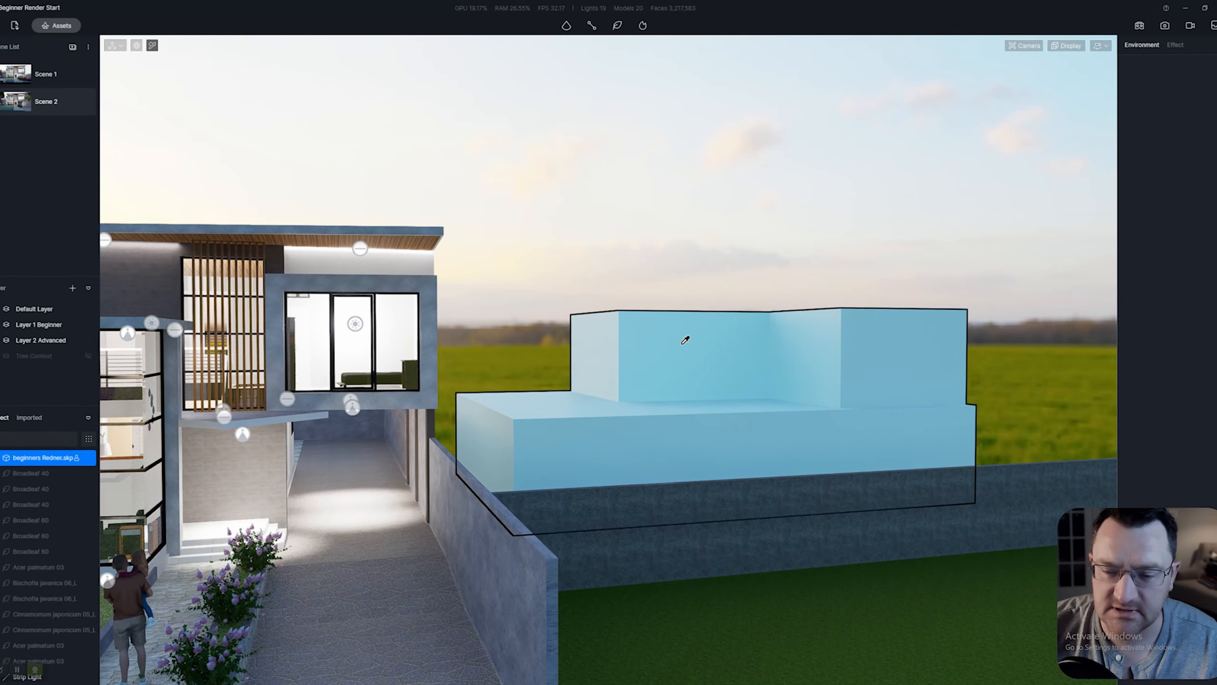
pyautogui.click(56, 26)
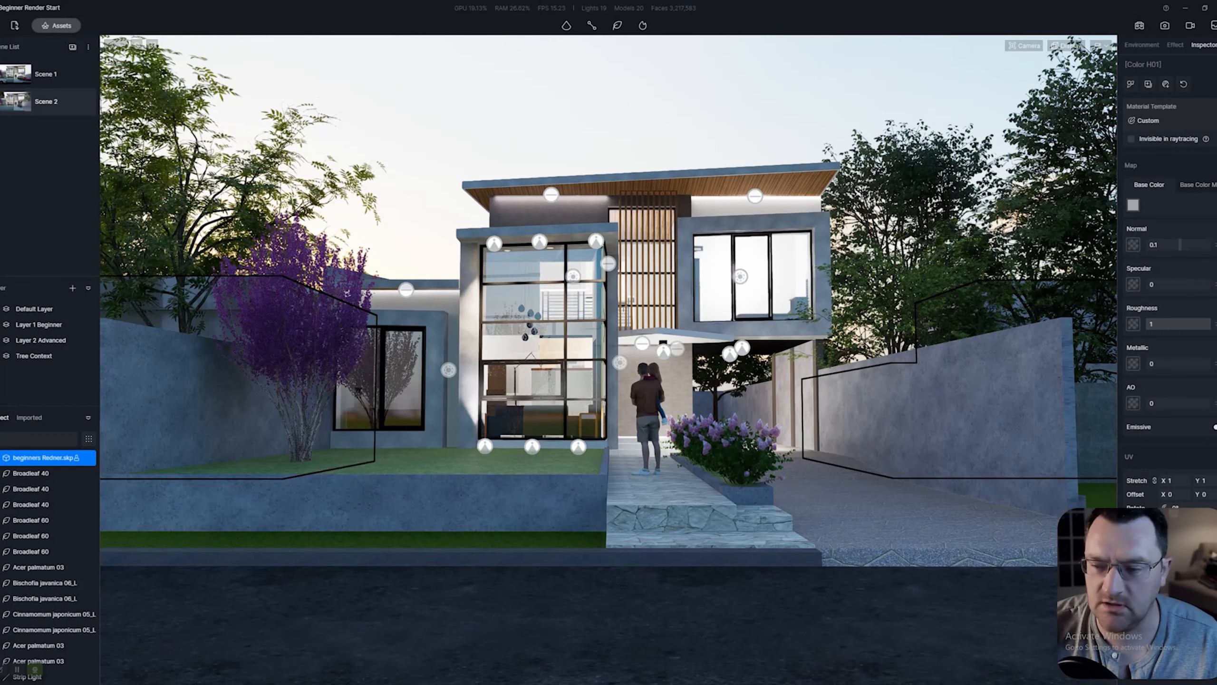
# - Hide the Tree Context layer again to expose the grey neighbouring buildings behind the boundary walls
pyautogui.press('d')
pyautogui.press('a')
pyautogui.click(88, 355)
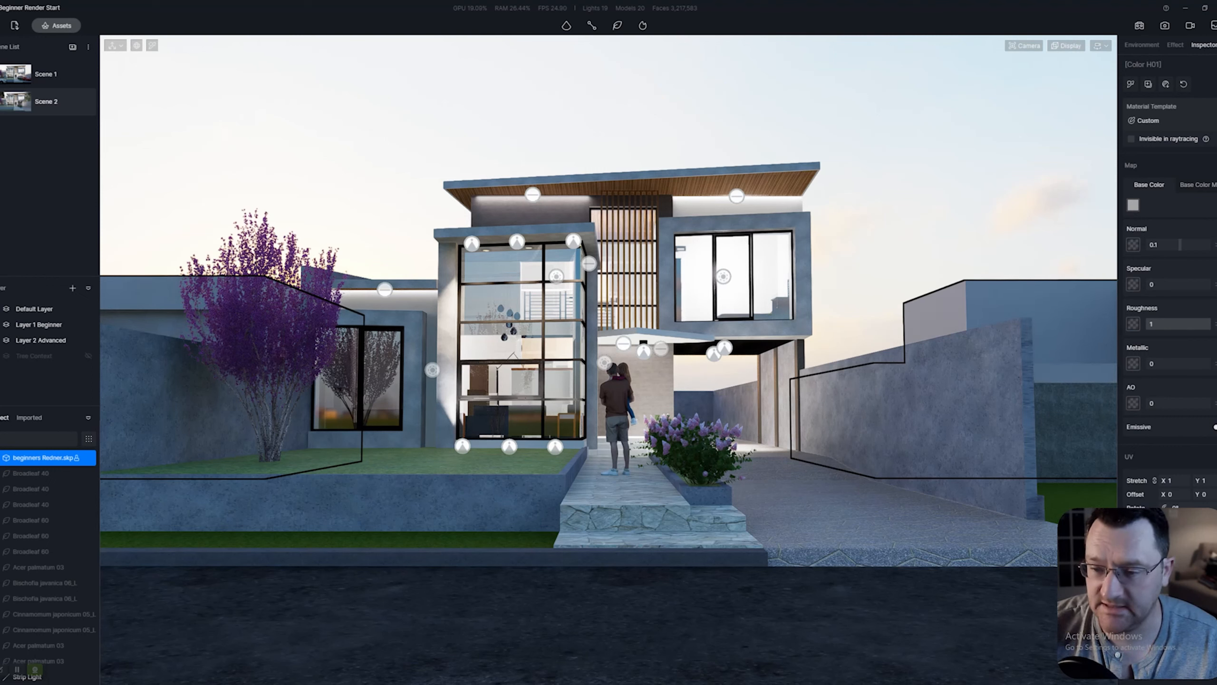
pyautogui.press('s')
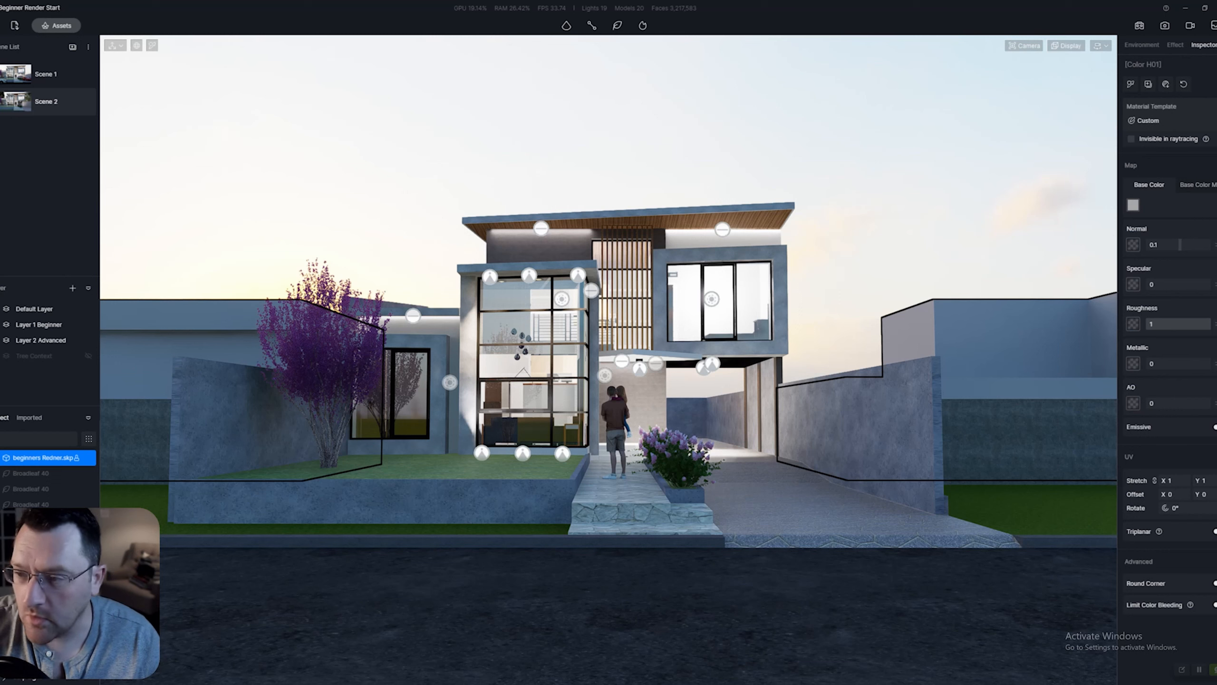
# - Turn on the AO style effect to examine the scene's massing in white, and turn it off again
pyautogui.click(1142, 45)
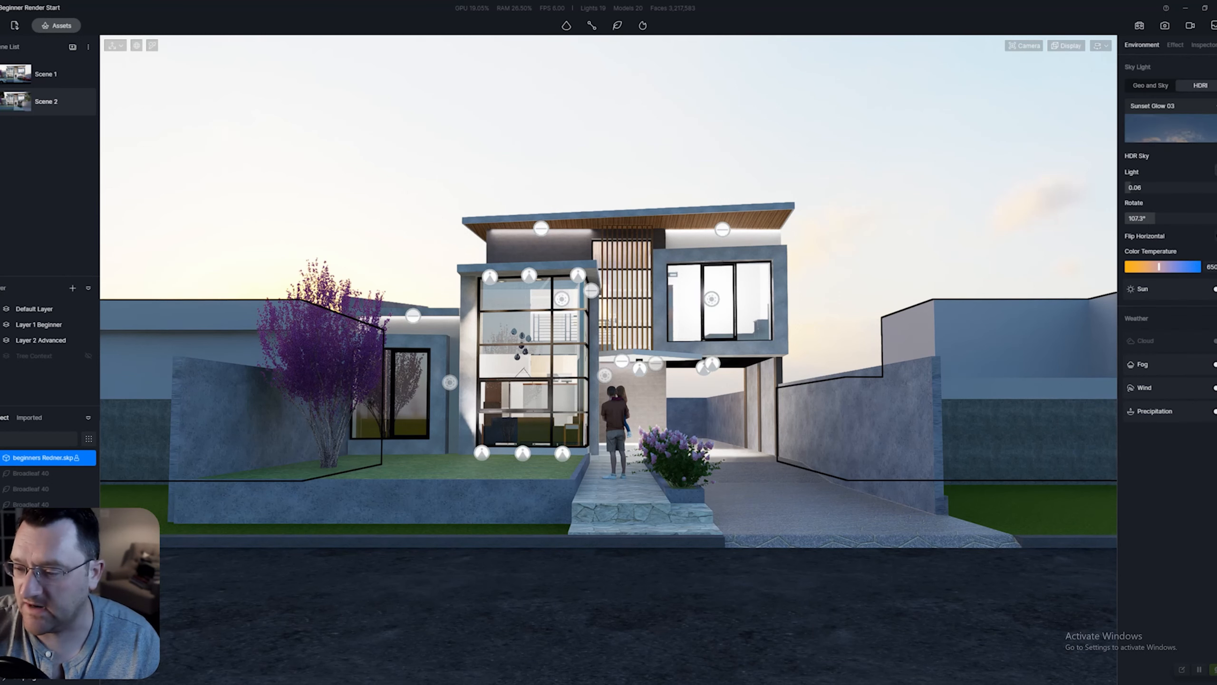
pyautogui.click(1175, 45)
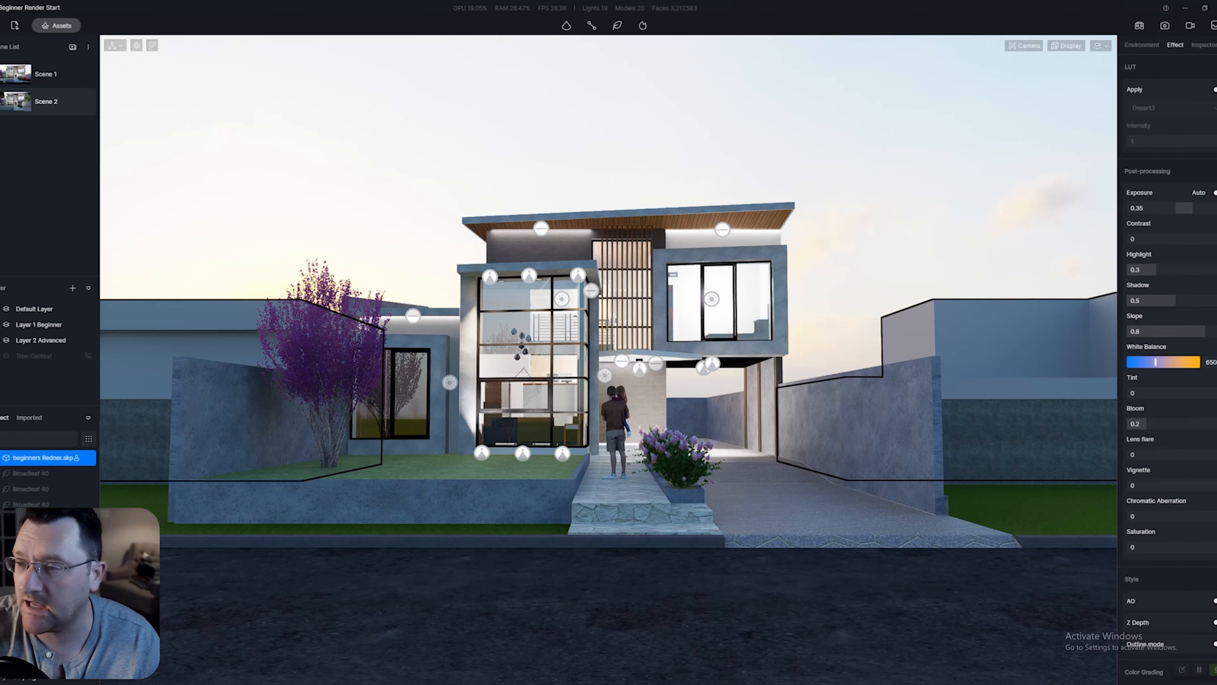
pyautogui.click(1215, 582)
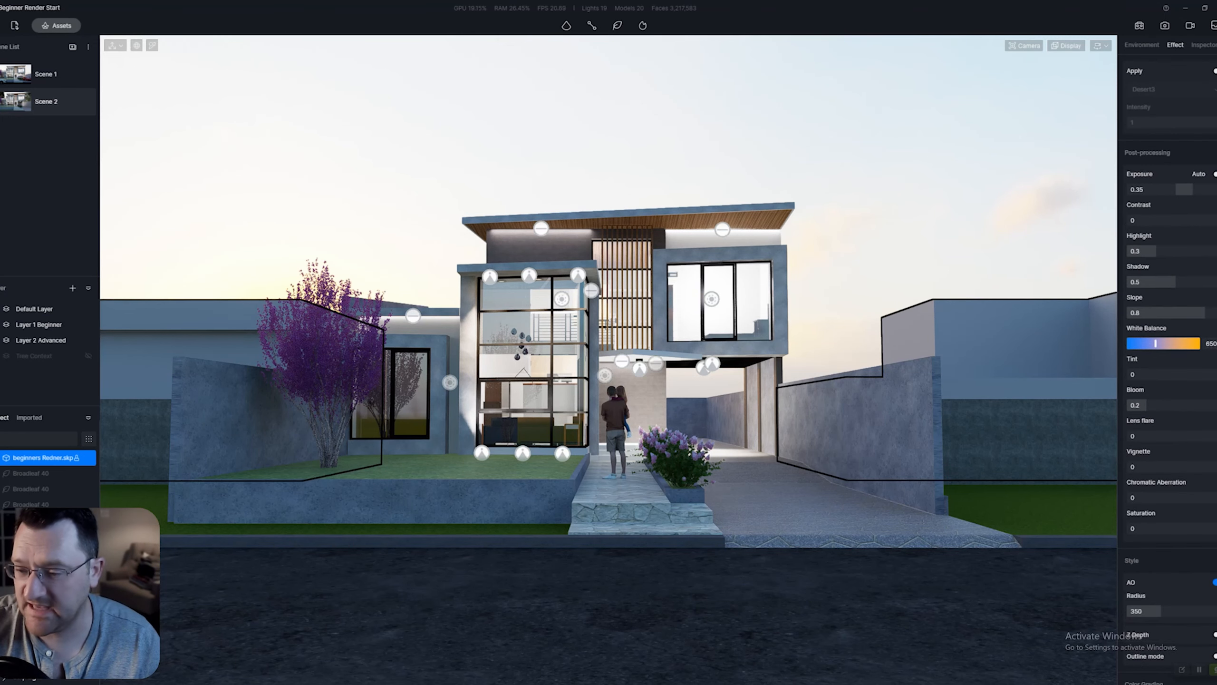
pyautogui.press('w')
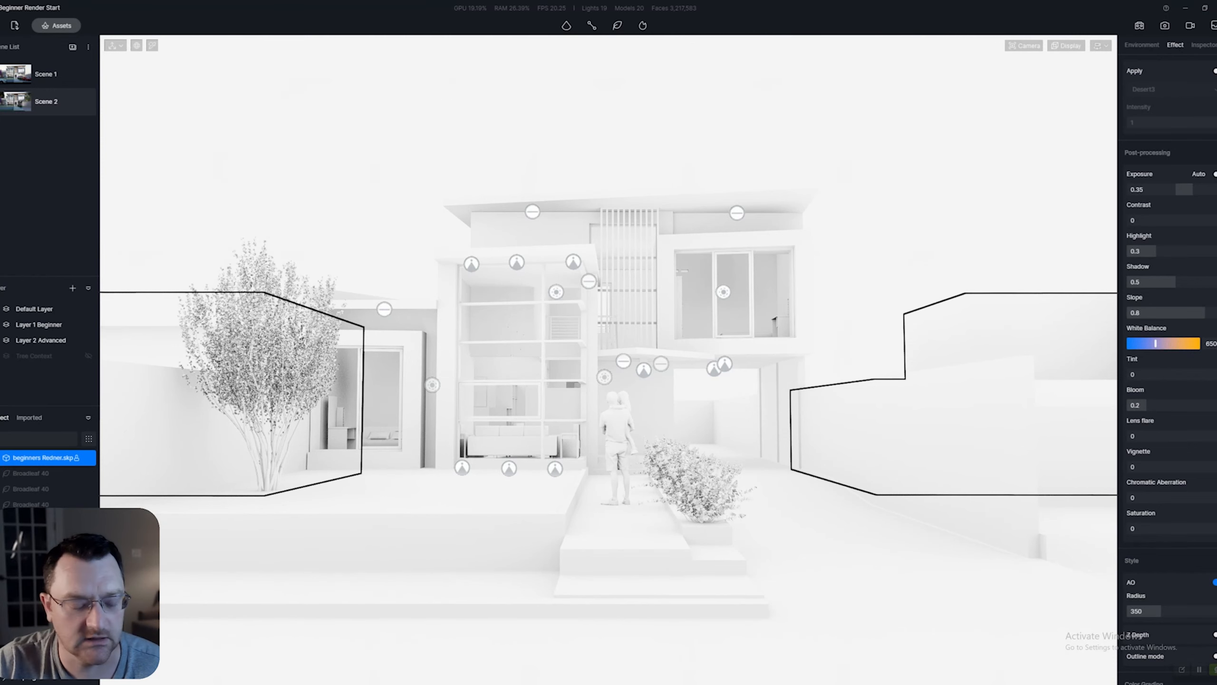
pyautogui.click(1216, 582)
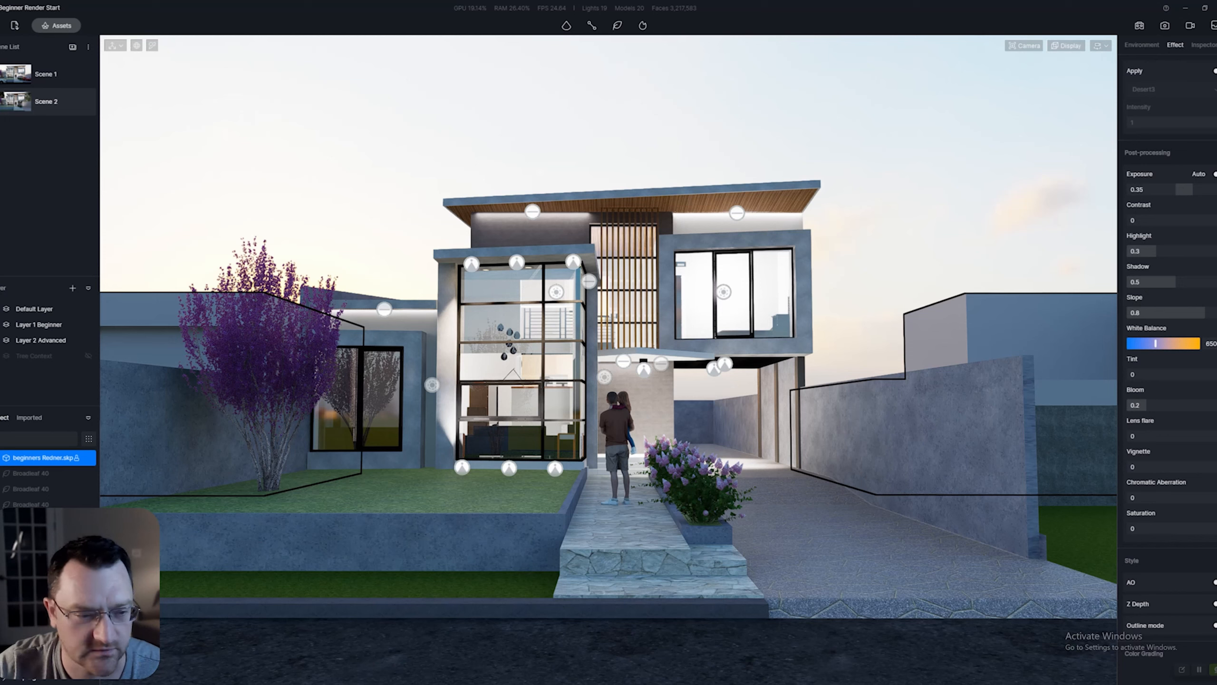
# - Show and hide the Tree Context layer to compare the house with and without its background trees
pyautogui.click(88, 356)
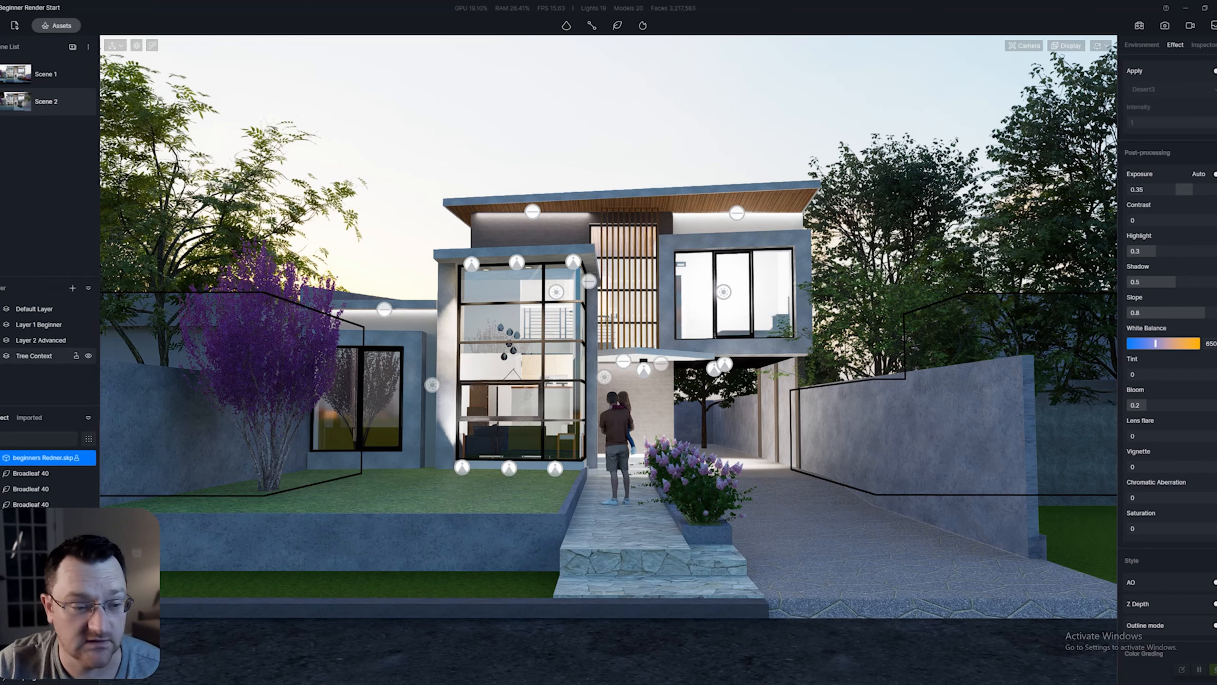
pyautogui.click(88, 355)
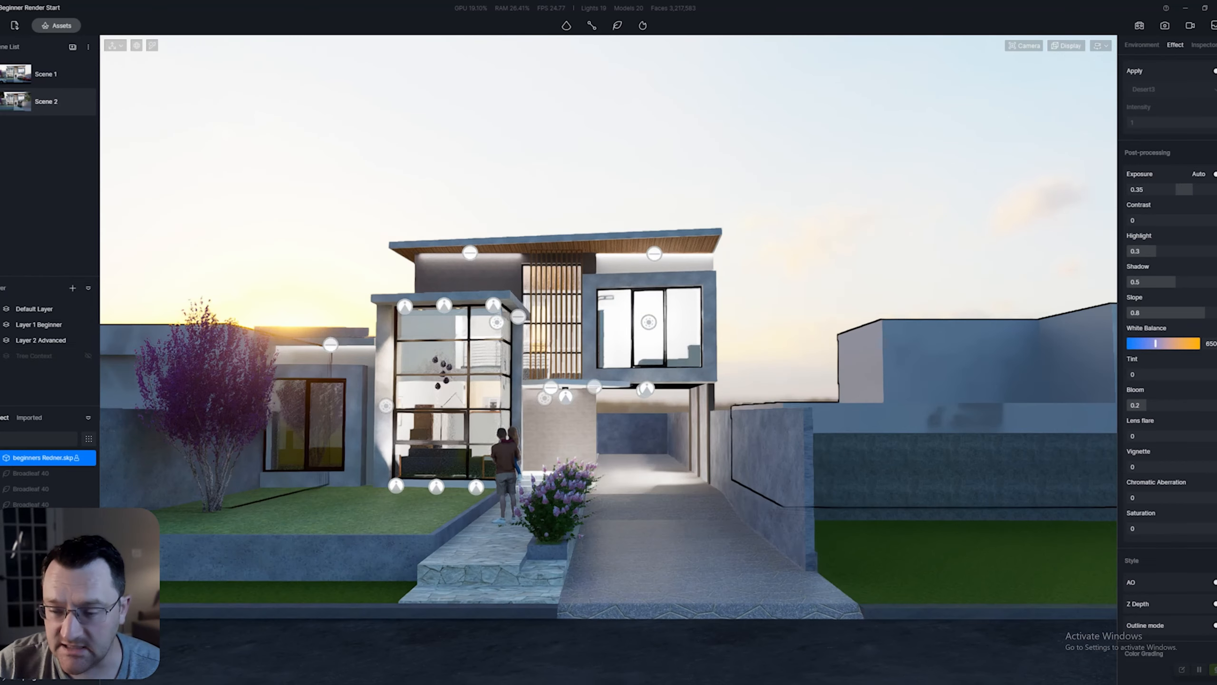
pyautogui.moveTo(609, 359); pyautogui.dragTo(834, 377, button='right')
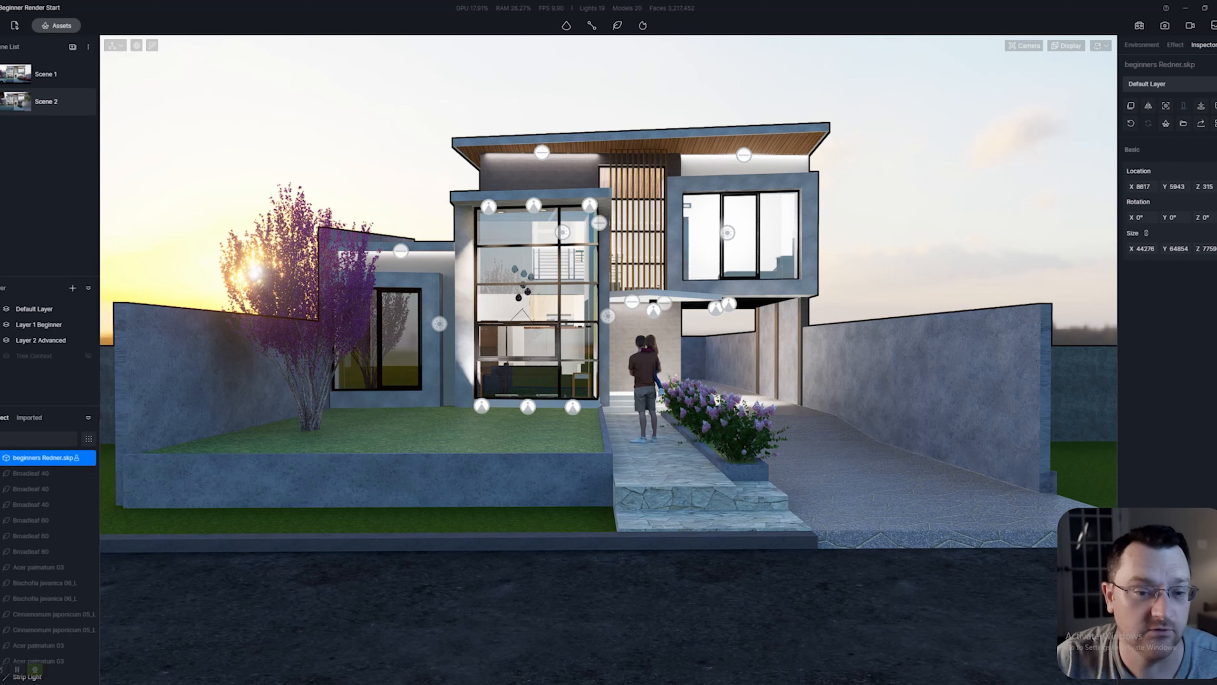
# - Select the strip light under the upper roof overhang and examine its settings and its effect on the facade
pyautogui.press('e')
pyautogui.moveTo(609, 359); pyautogui.dragTo(577, 326, button='right')
pyautogui.press('w')
pyautogui.click(576, 265)
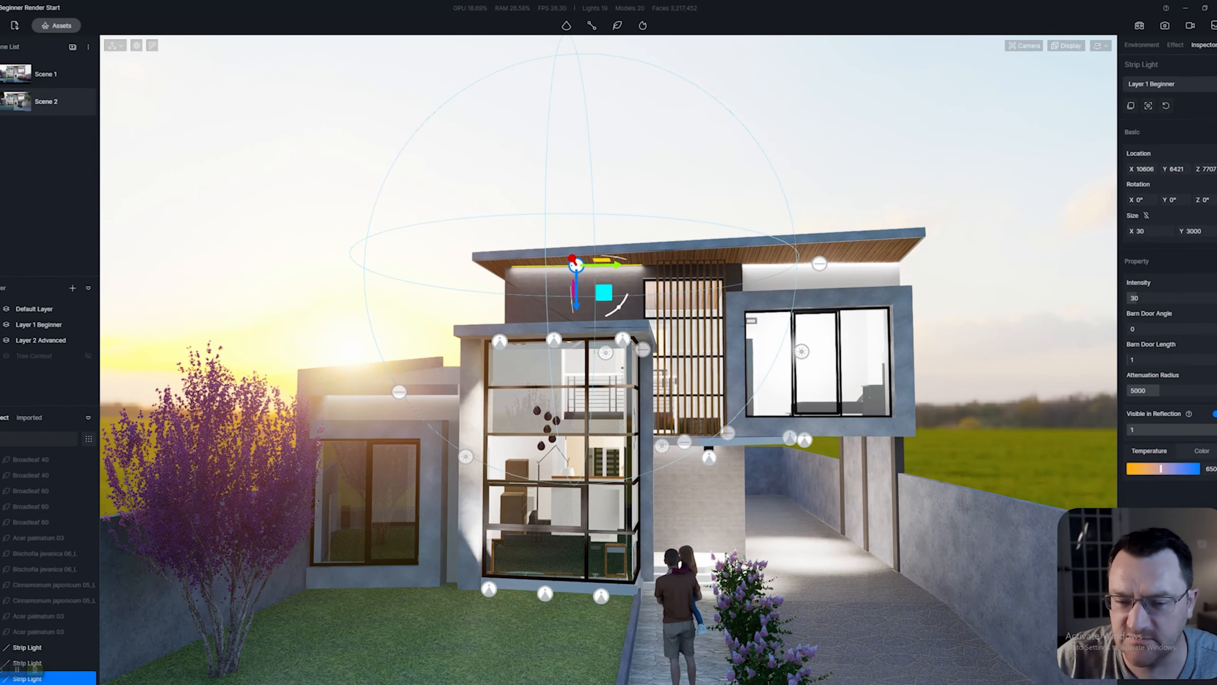
pyautogui.moveTo(576, 266); pyautogui.dragTo(636, 254, button='right')
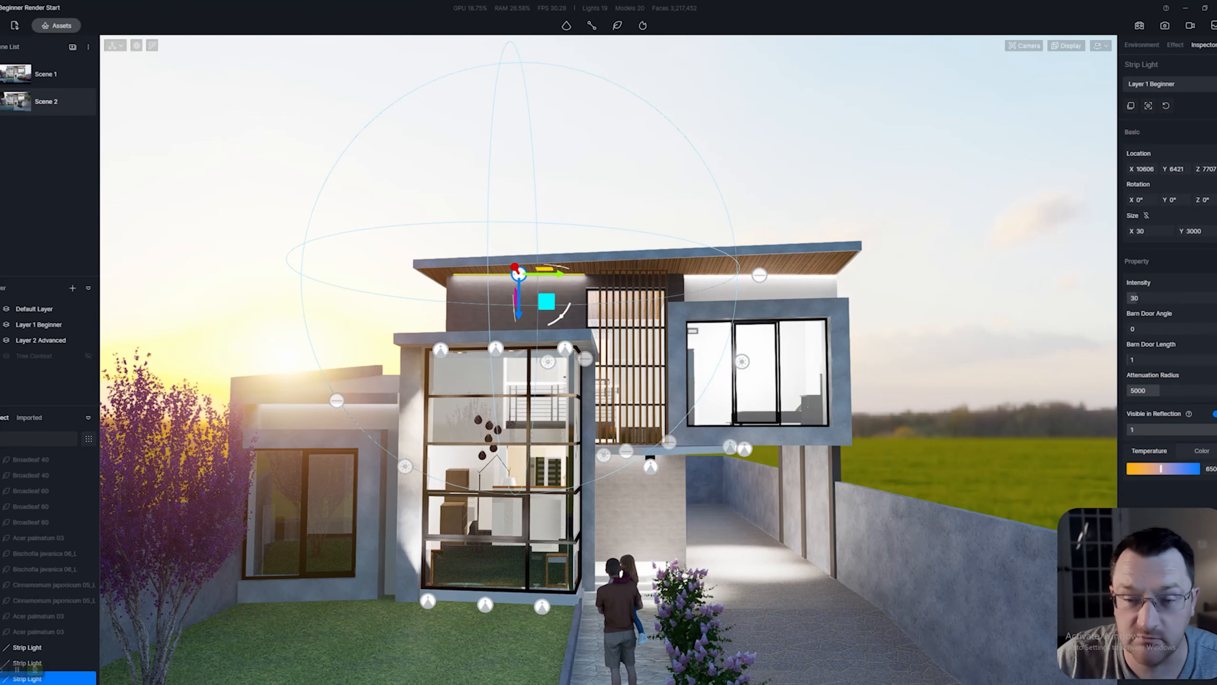
pyautogui.press('q')
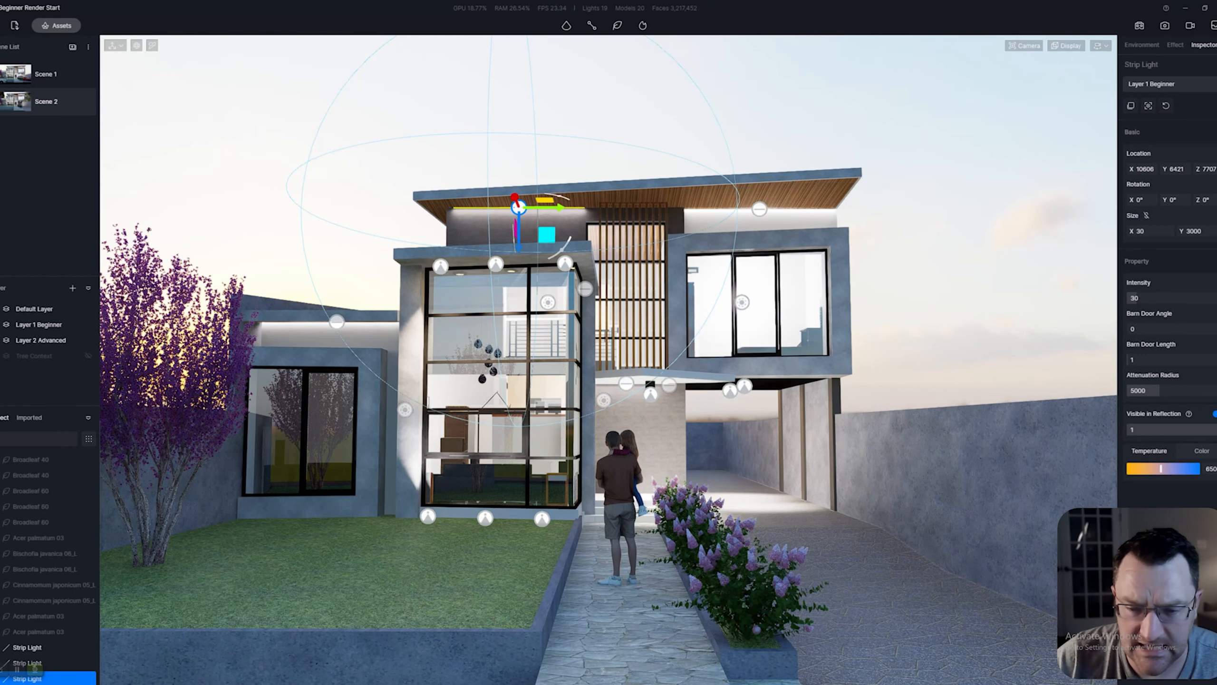
# - Select each of the three spot lights along the top of the double-height glazing to review their settings
pyautogui.press('w')
pyautogui.click(411, 250)
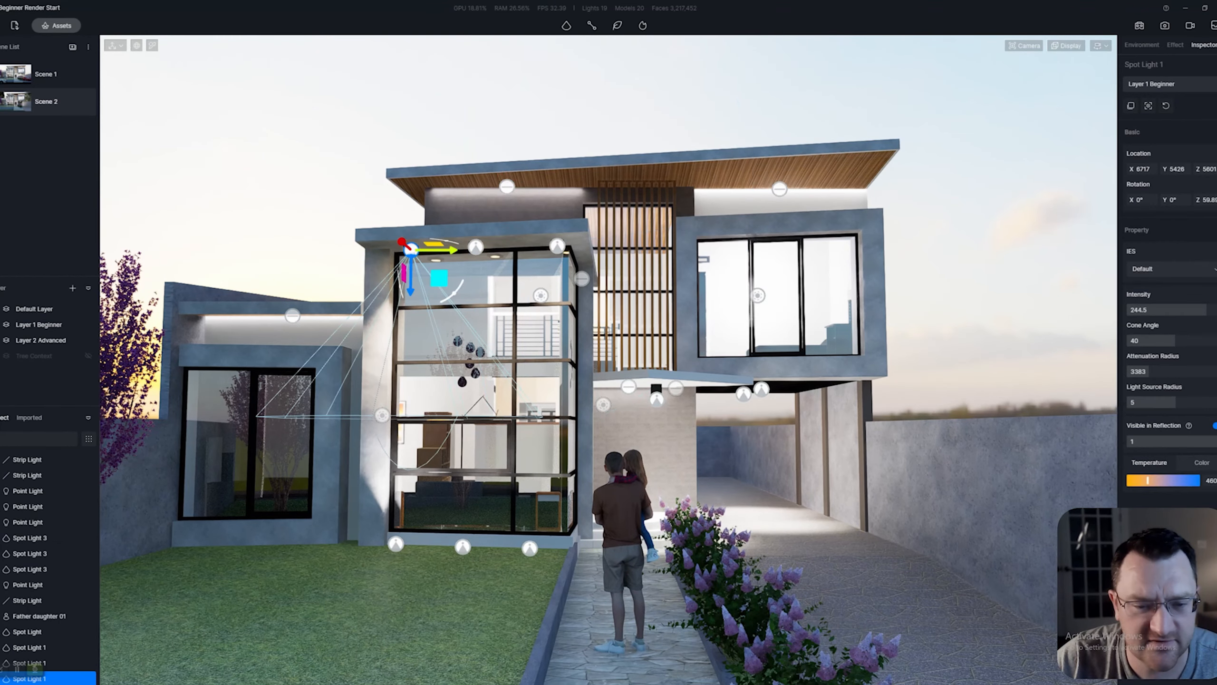
pyautogui.click(476, 246)
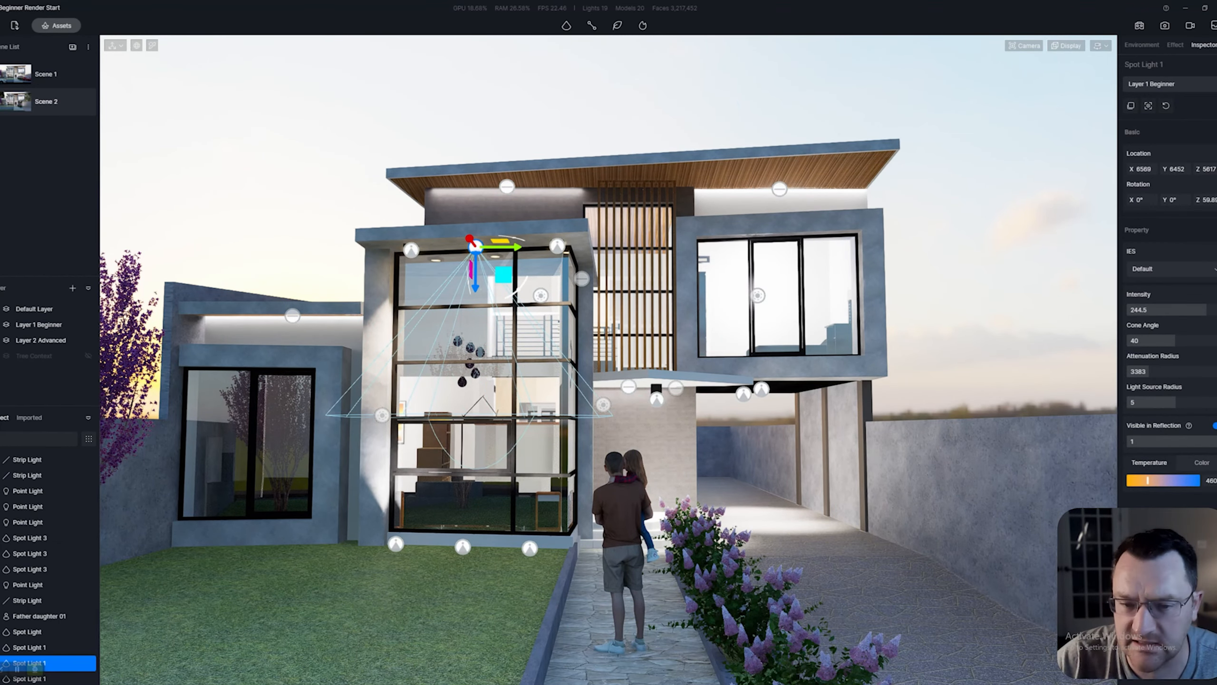
pyautogui.click(557, 246)
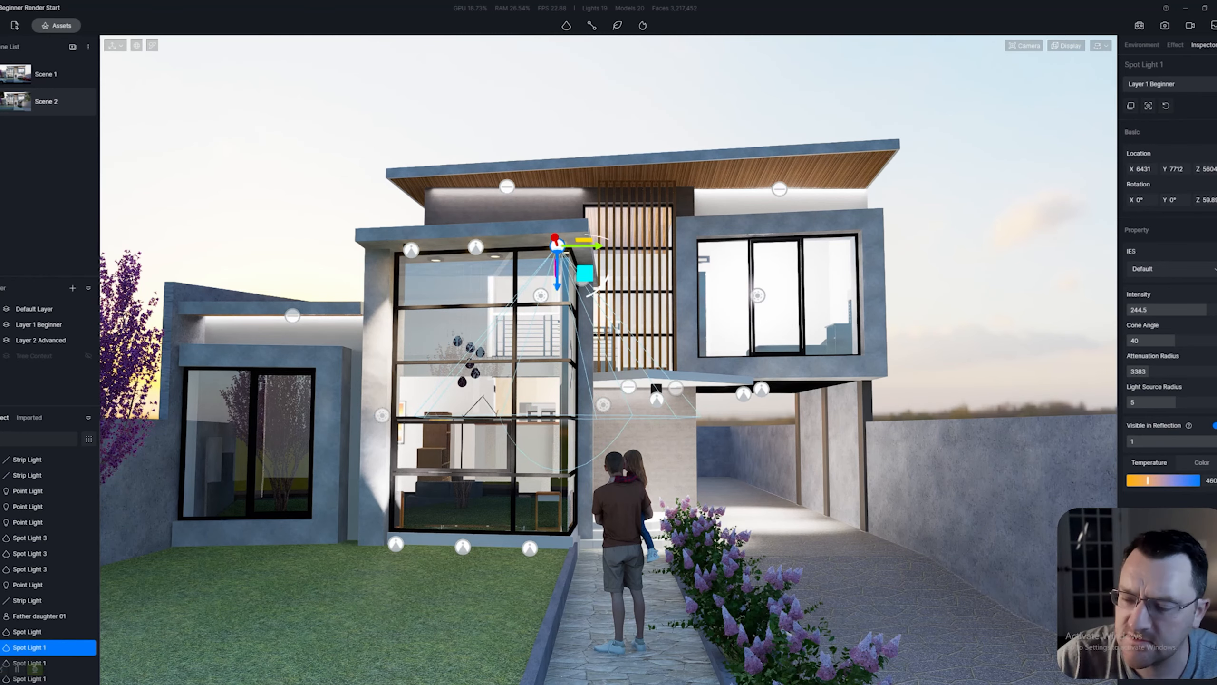
# - Focus on the selected spot light above the double-height glazing and examine the row of downlights under the overhang
pyautogui.moveTo(654, 376); pyautogui.dragTo(663, 331, button='middle')
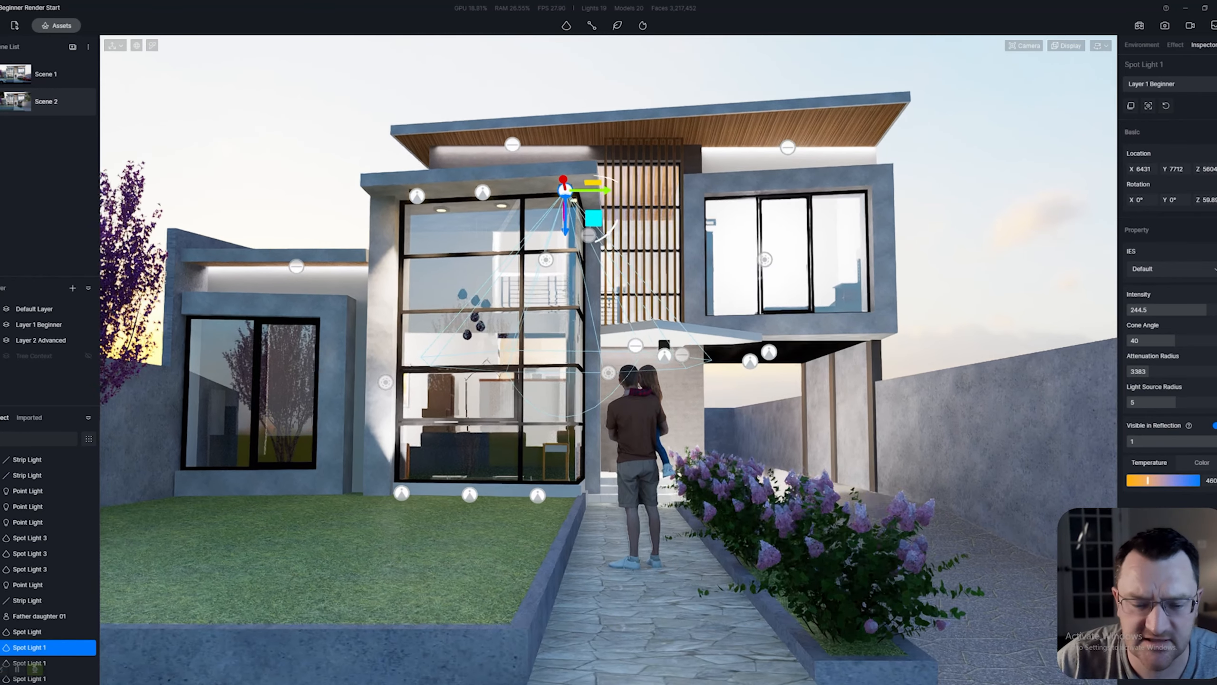
pyautogui.scroll(10, 662, 331)
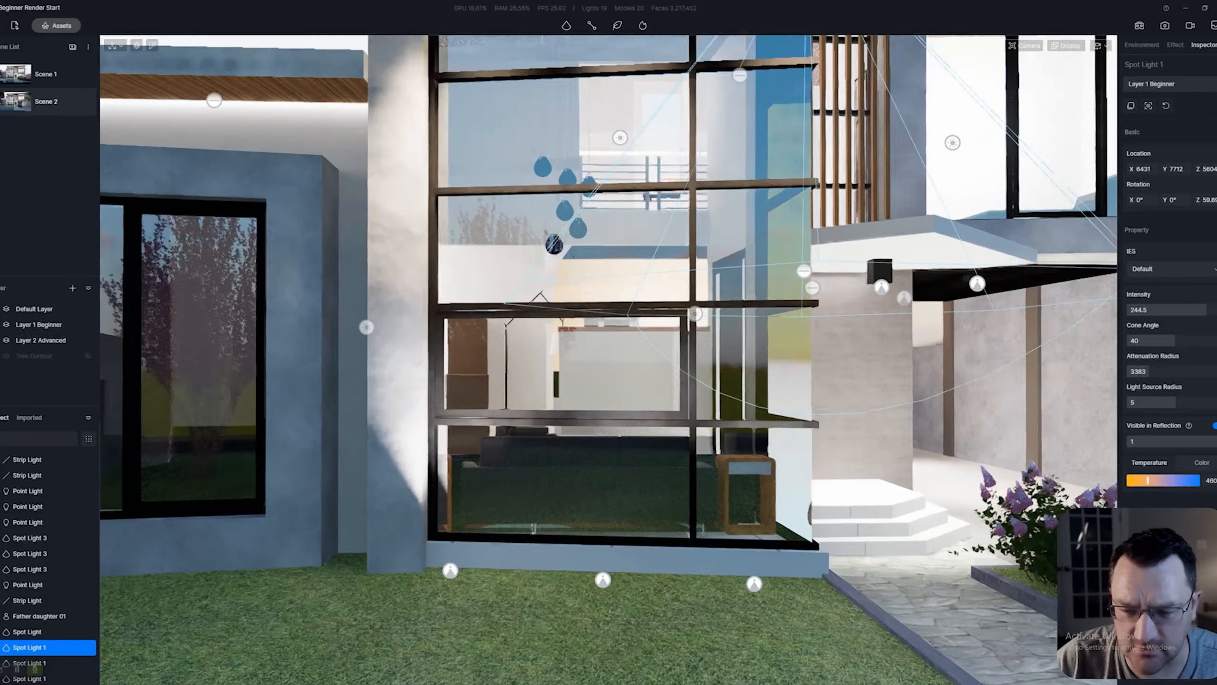
pyautogui.press('f')
pyautogui.scroll(5, 663, 332)
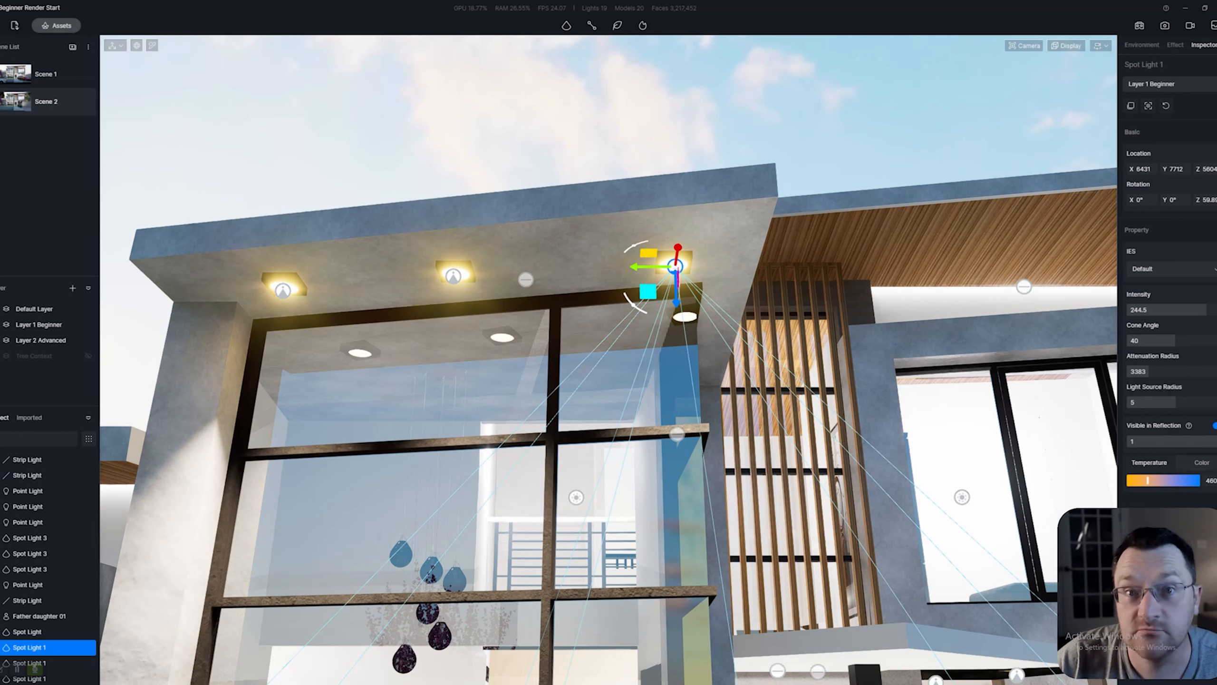
# - Select the ground spot light at the base of the double-height glazing and examine its settings and the uplighting on the concrete column
pyautogui.moveTo(608, 288); pyautogui.dragTo(606, 536, button='right')
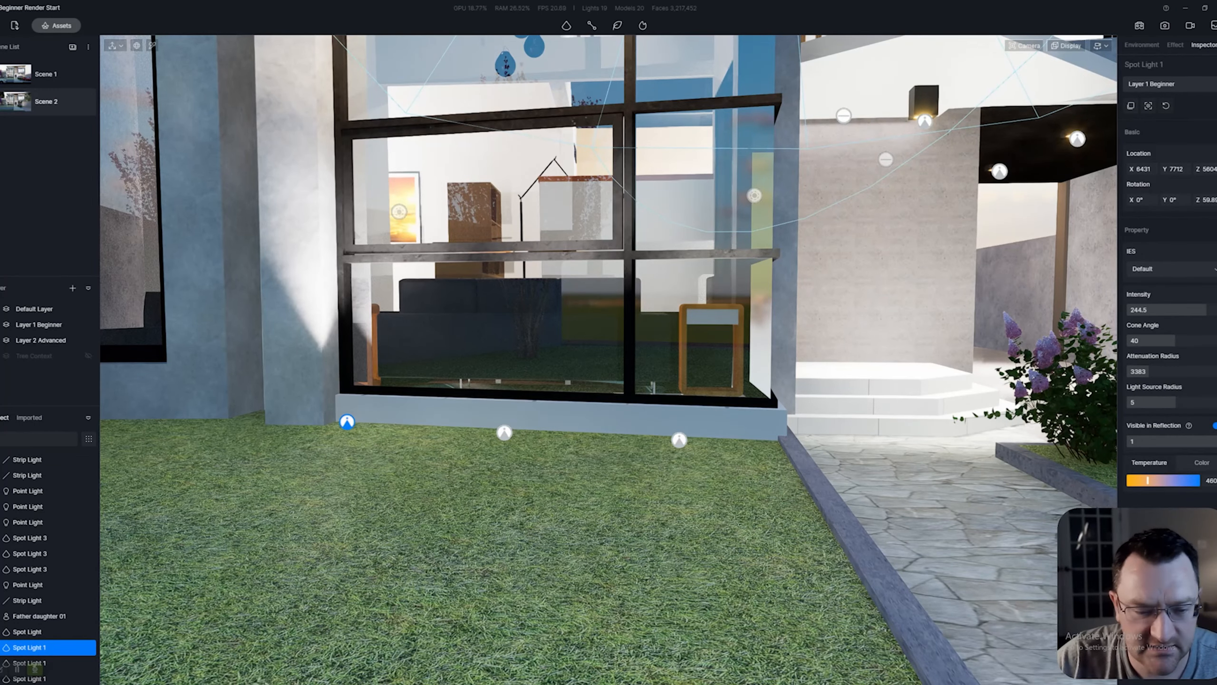
pyautogui.click(347, 422)
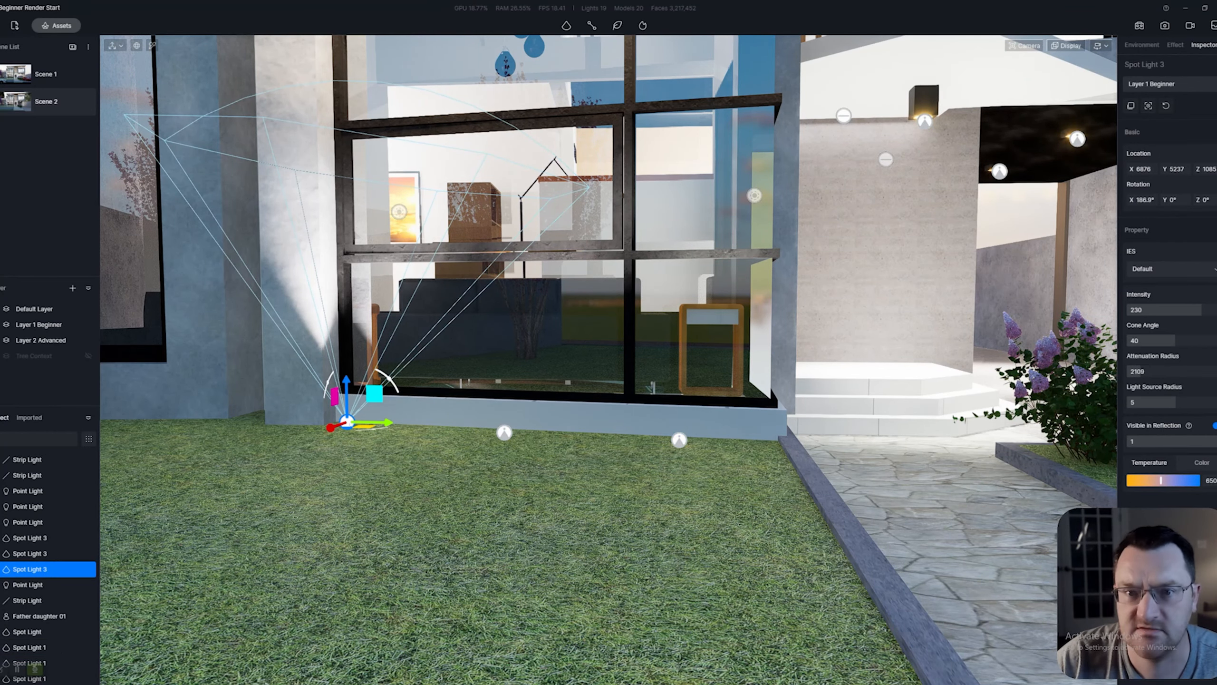
pyautogui.moveTo(623, 446); pyautogui.dragTo(691, 423, button='right')
pyautogui.press('s')
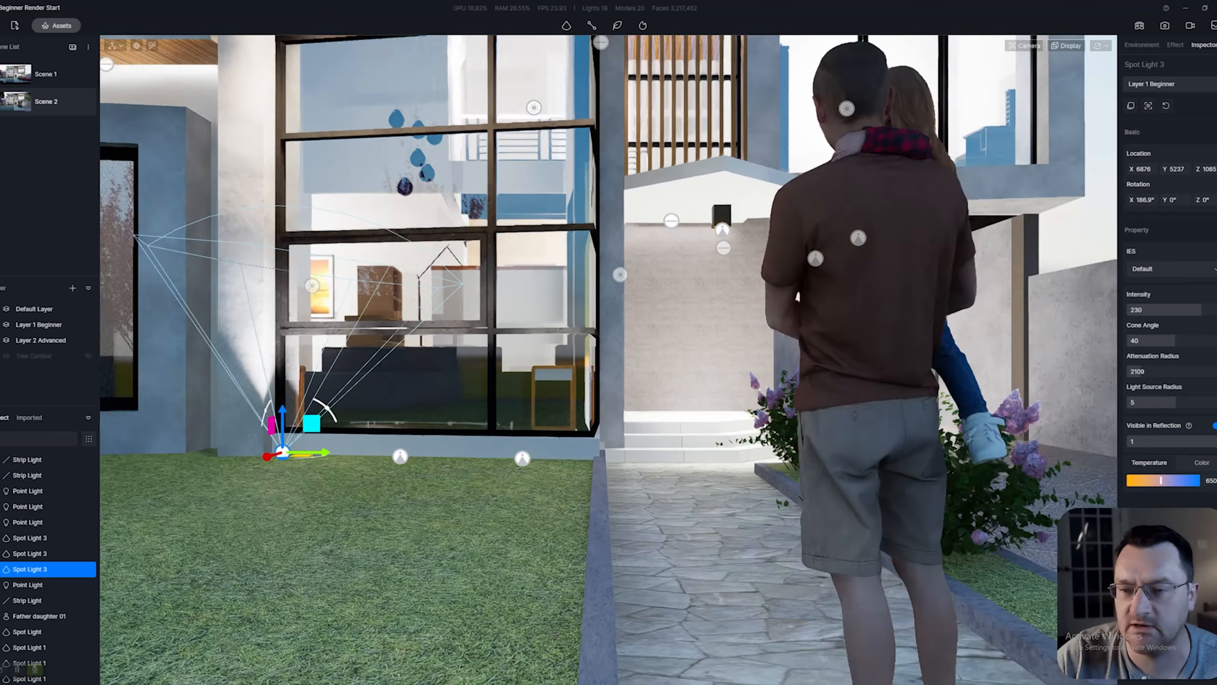
pyautogui.press('s')
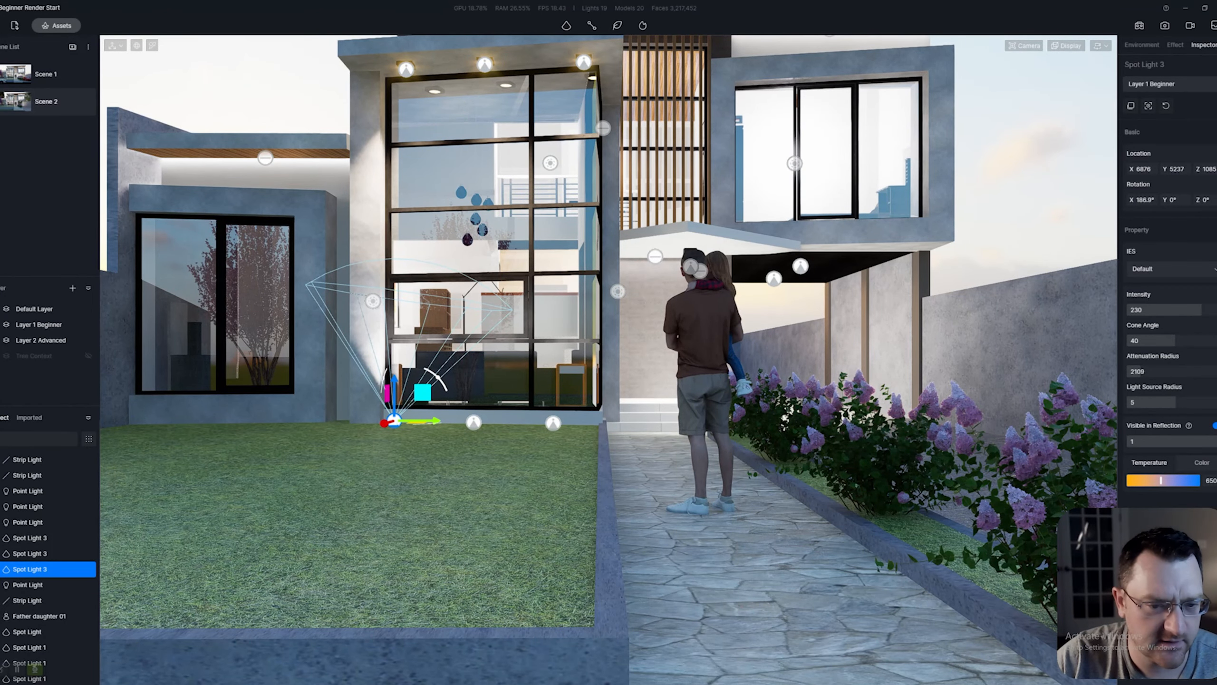
pyautogui.moveTo(623, 431); pyautogui.dragTo(612, 416, button='right')
pyautogui.press('s')
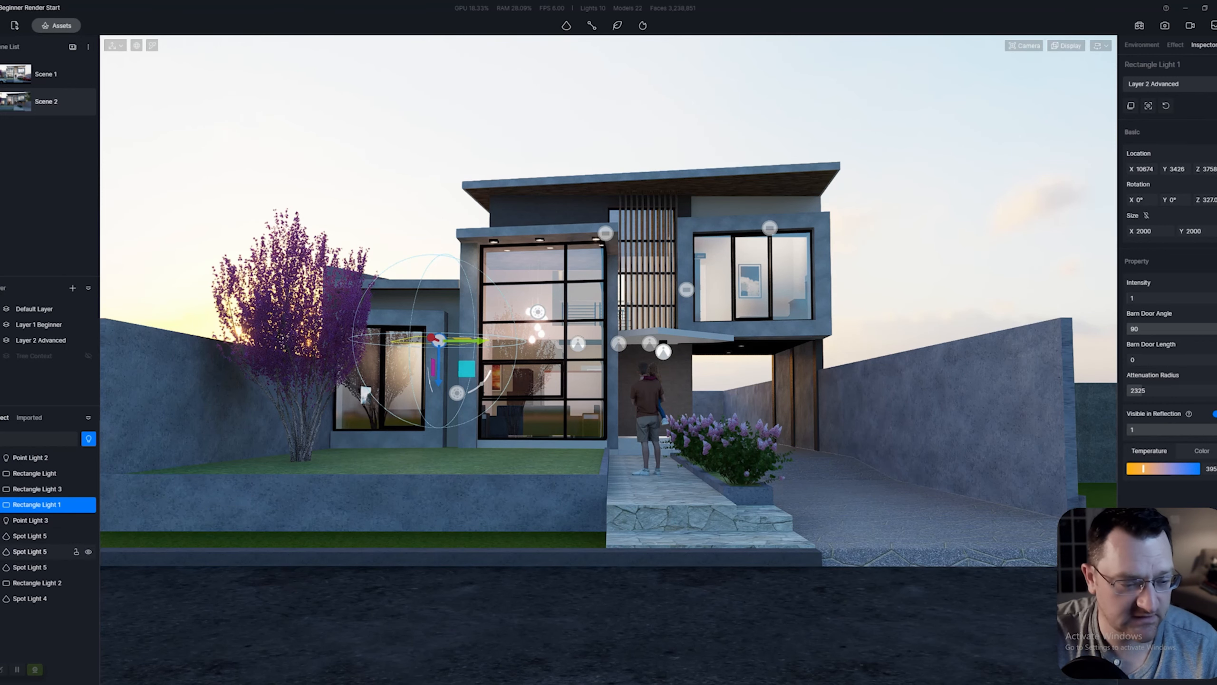
# - Select the rectangle light in the upper-floor bedroom and examine its settings and its effect inside the room
pyautogui.press('w')
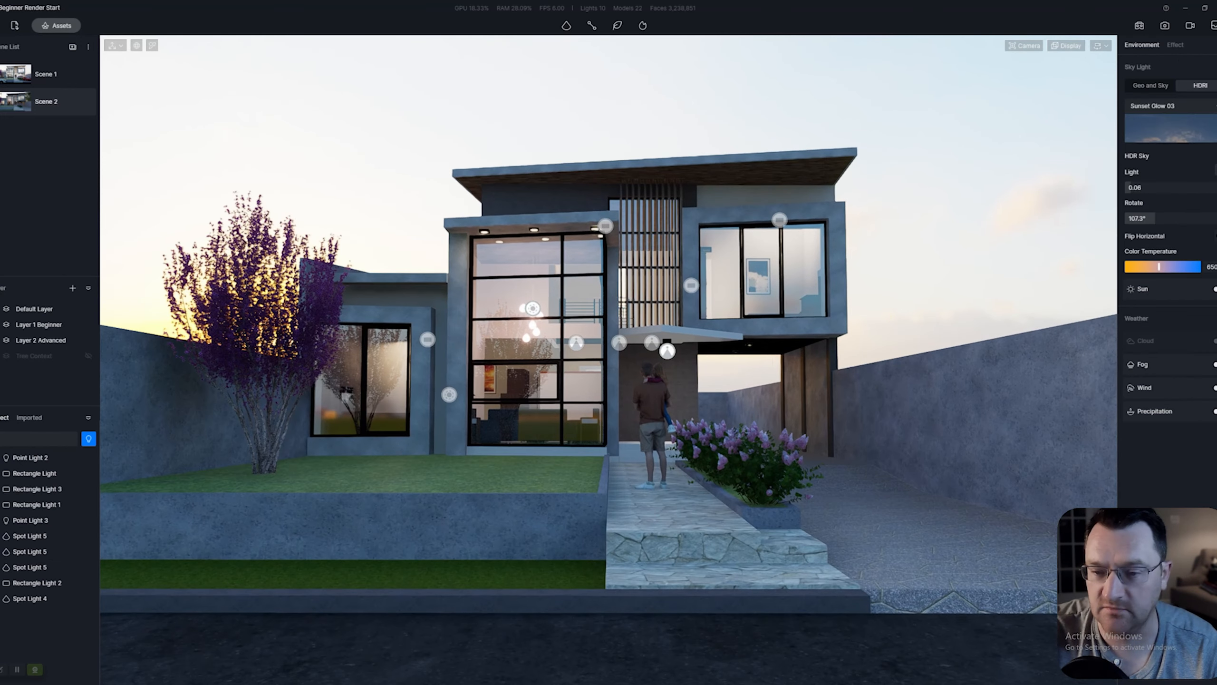
pyautogui.click(780, 220)
pyautogui.moveTo(780, 220); pyautogui.dragTo(831, 197, button='right')
pyautogui.press('w')
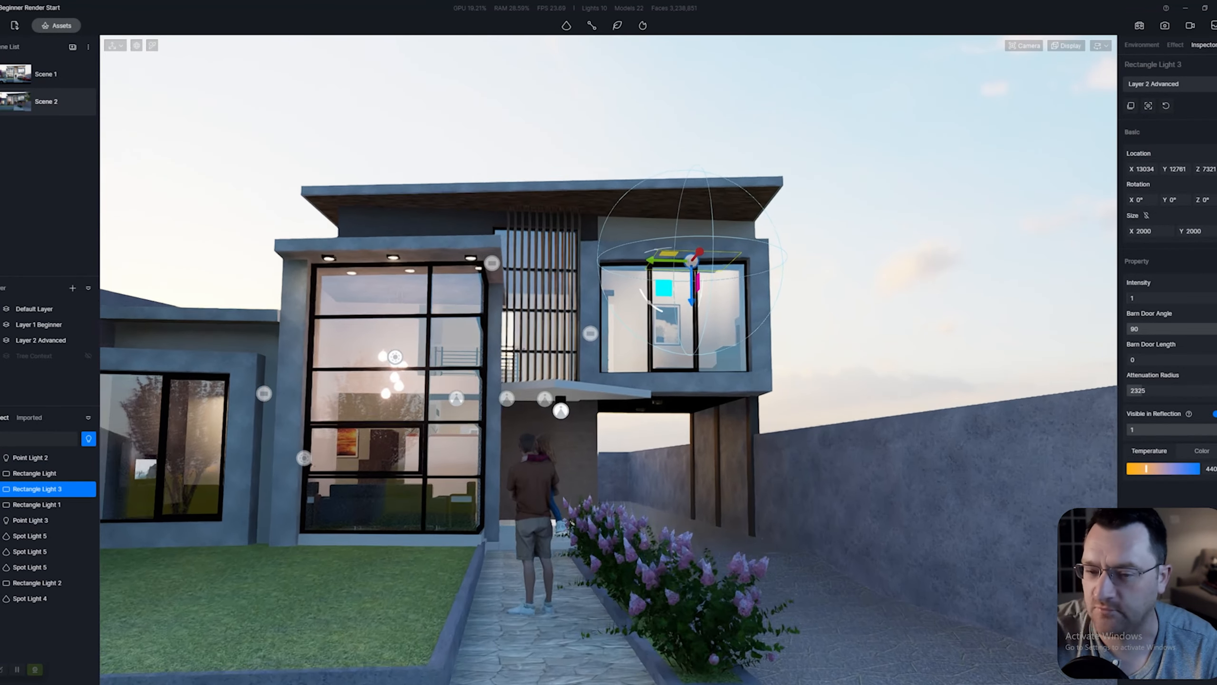
pyautogui.press('w')
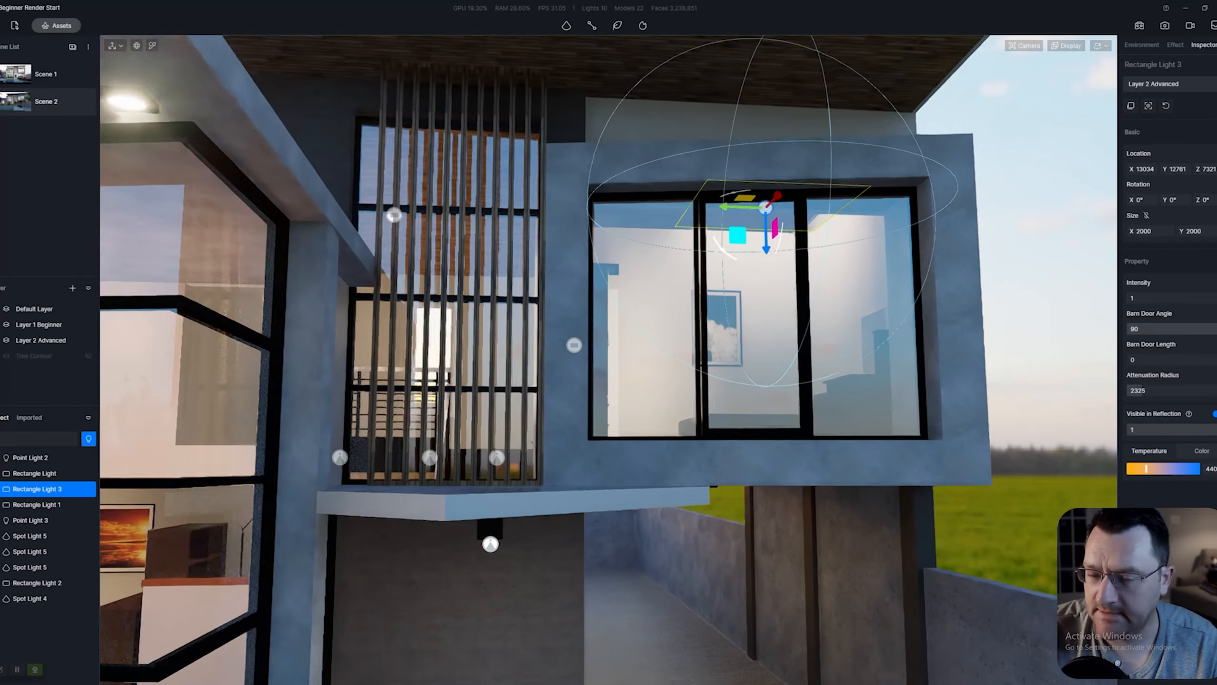
pyautogui.press('w')
pyautogui.press('d')
pyautogui.press('e')
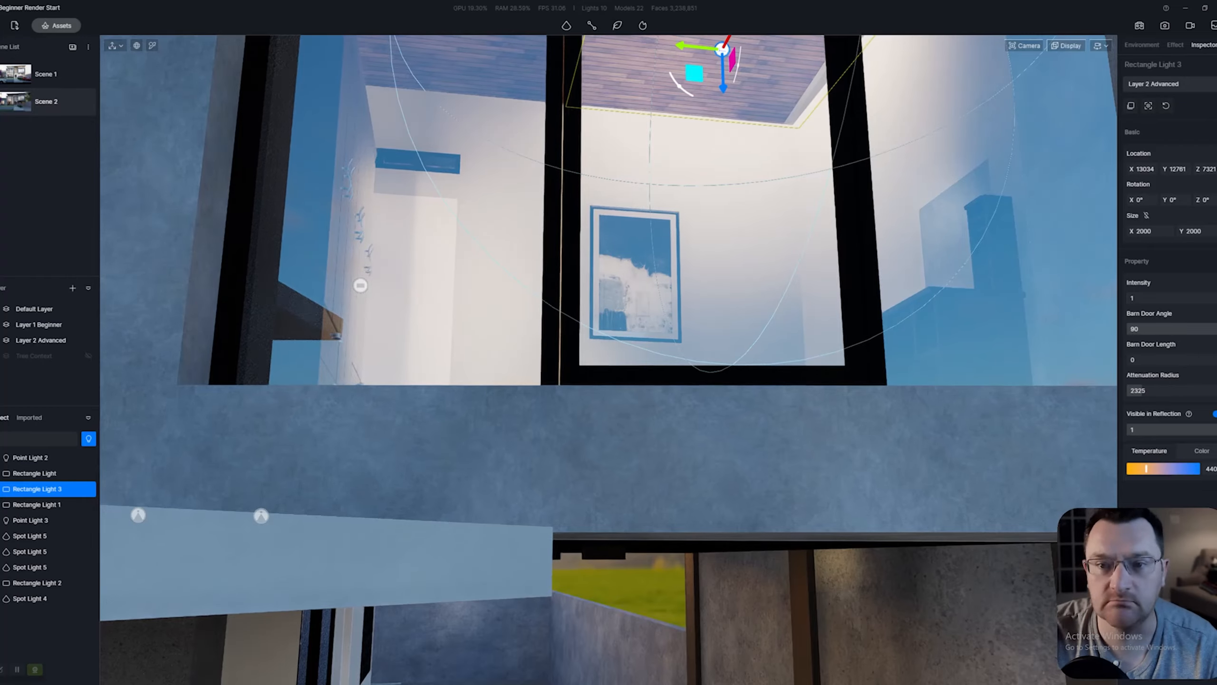
pyautogui.press('w')
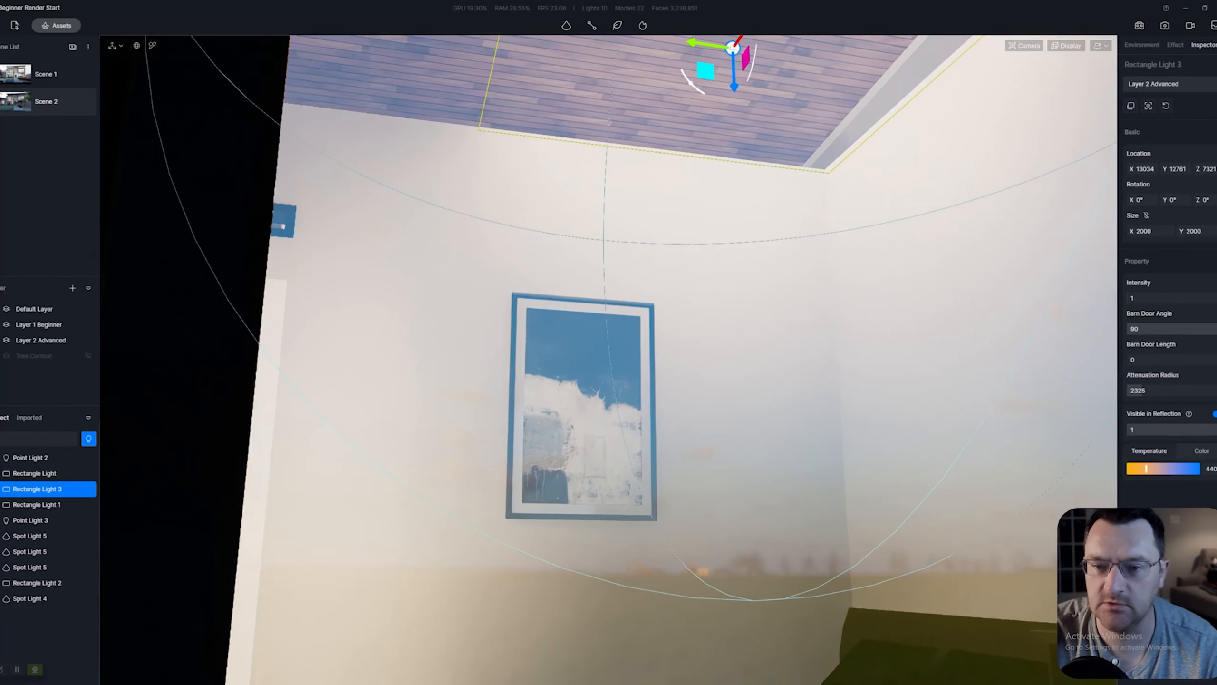
pyautogui.press('w')
pyautogui.moveTo(608, 360); pyautogui.dragTo(445, 438, button='right')
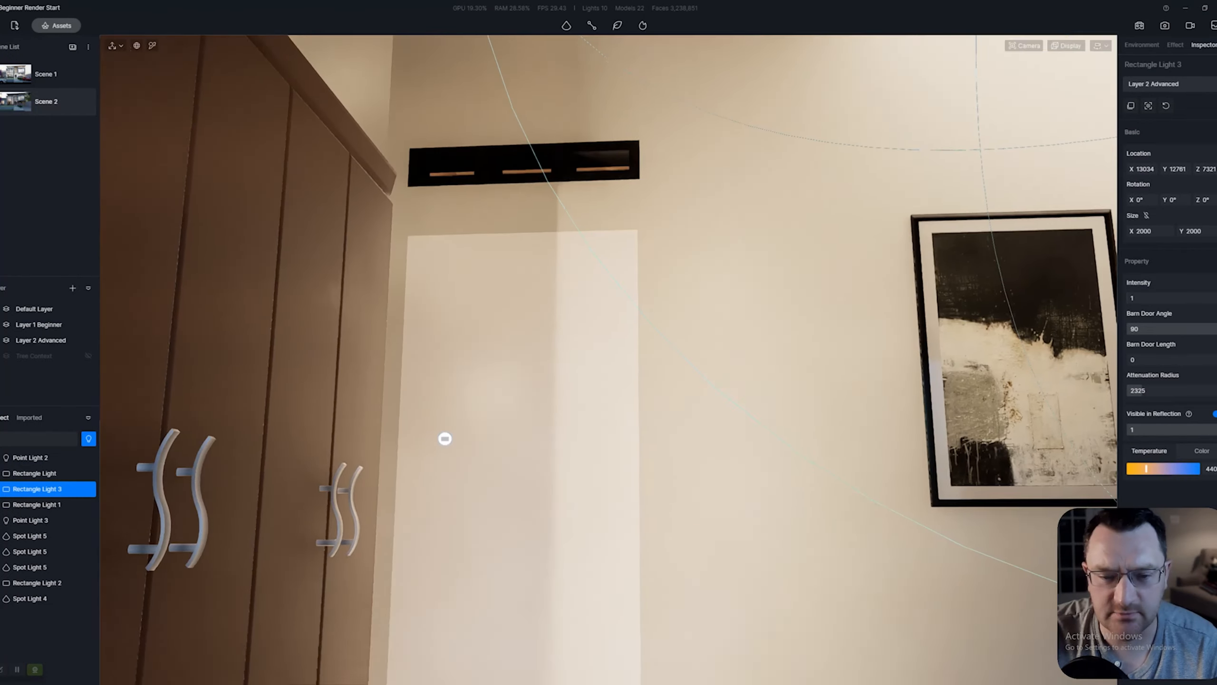
pyautogui.press('s')
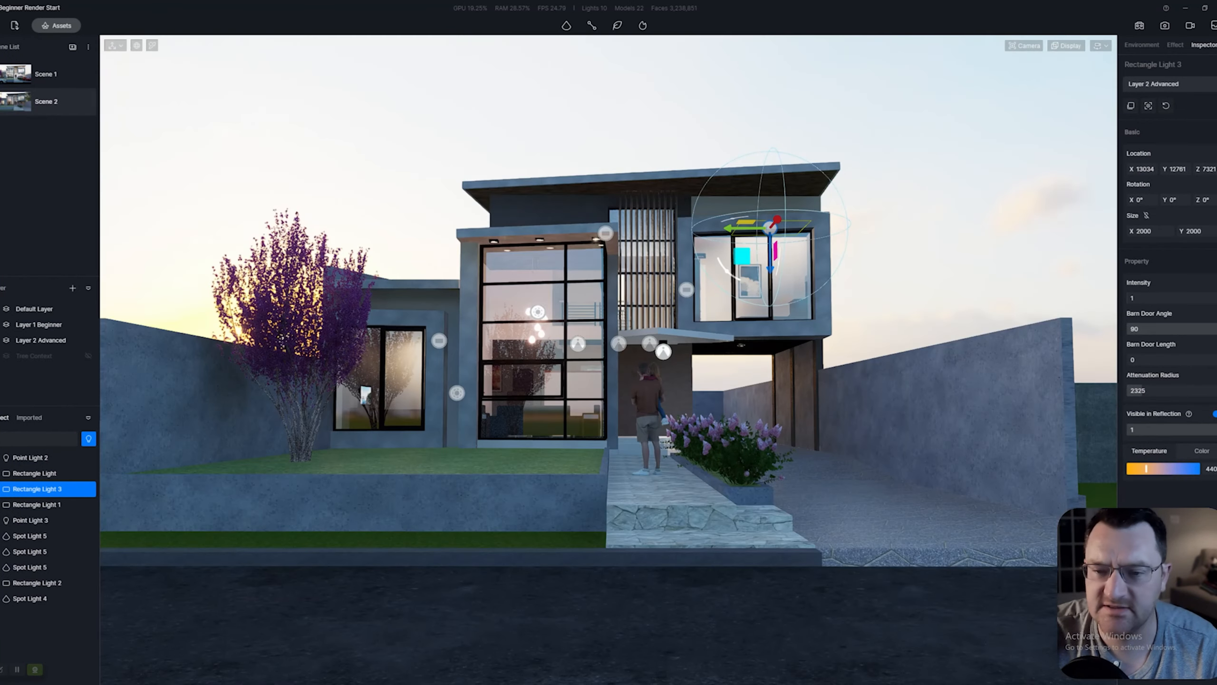
# - Select the spot light near the entrance, the rectangle light beside the slatted screen and the bedroom's rectangle light to compare their settings
pyautogui.press('w')
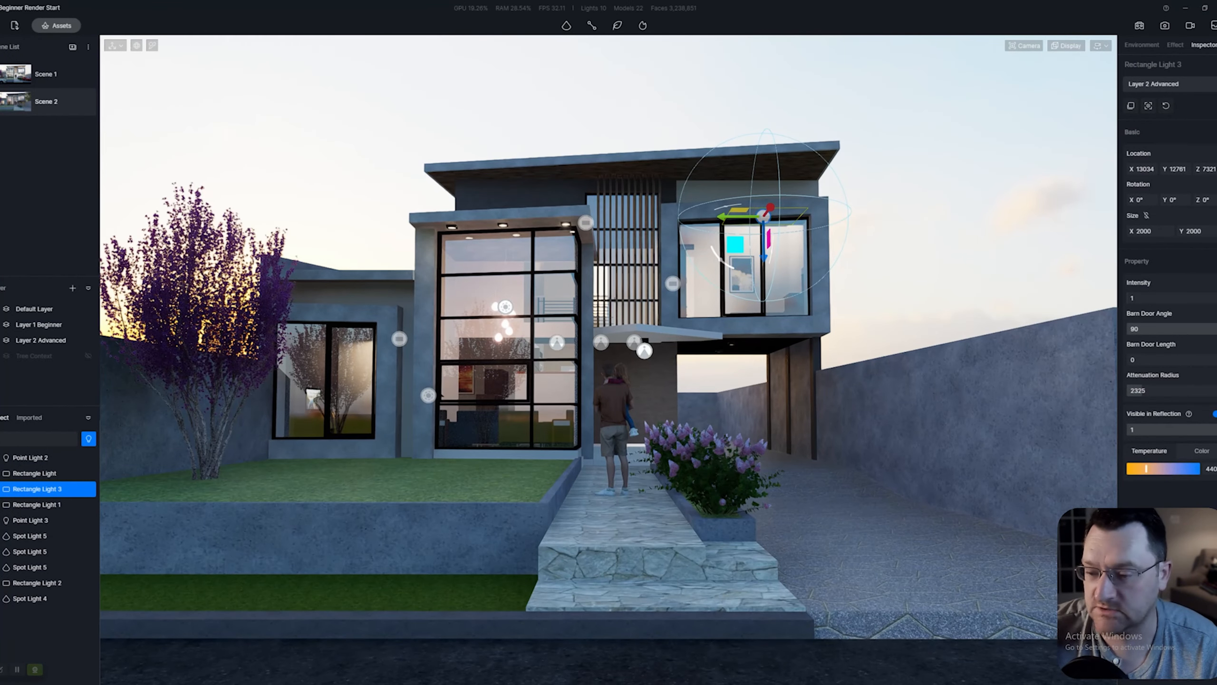
pyautogui.press('w')
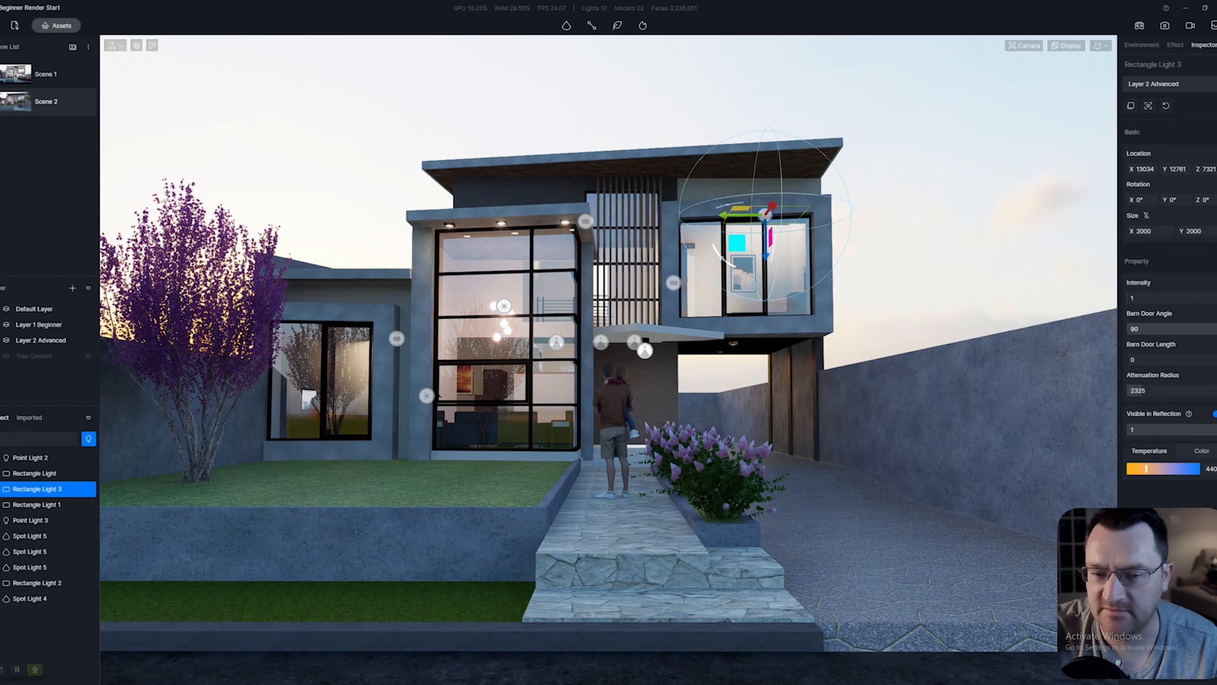
pyautogui.click(556, 342)
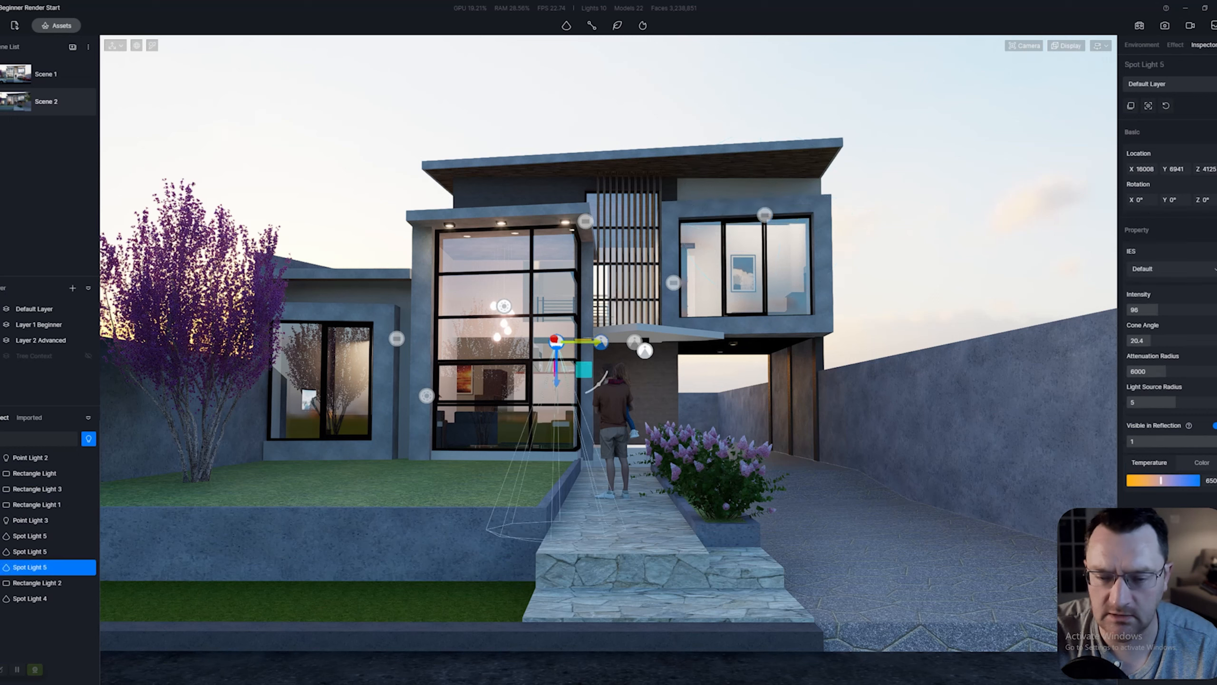
pyautogui.click(673, 283)
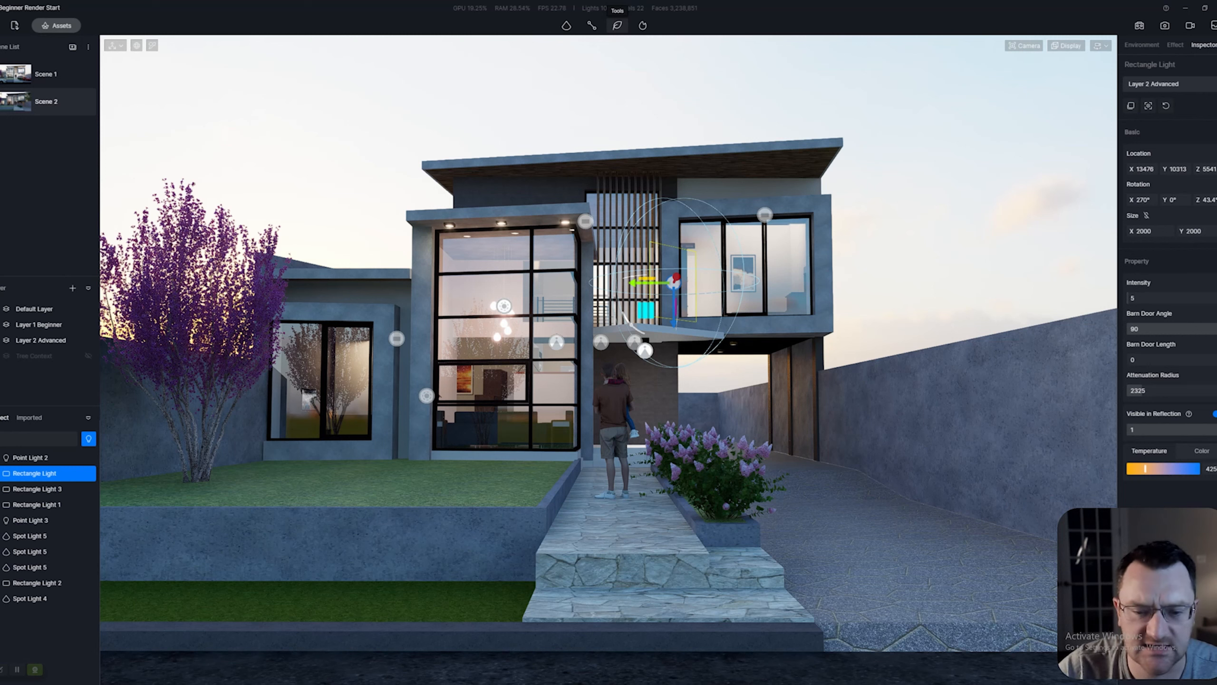
pyautogui.click(765, 215)
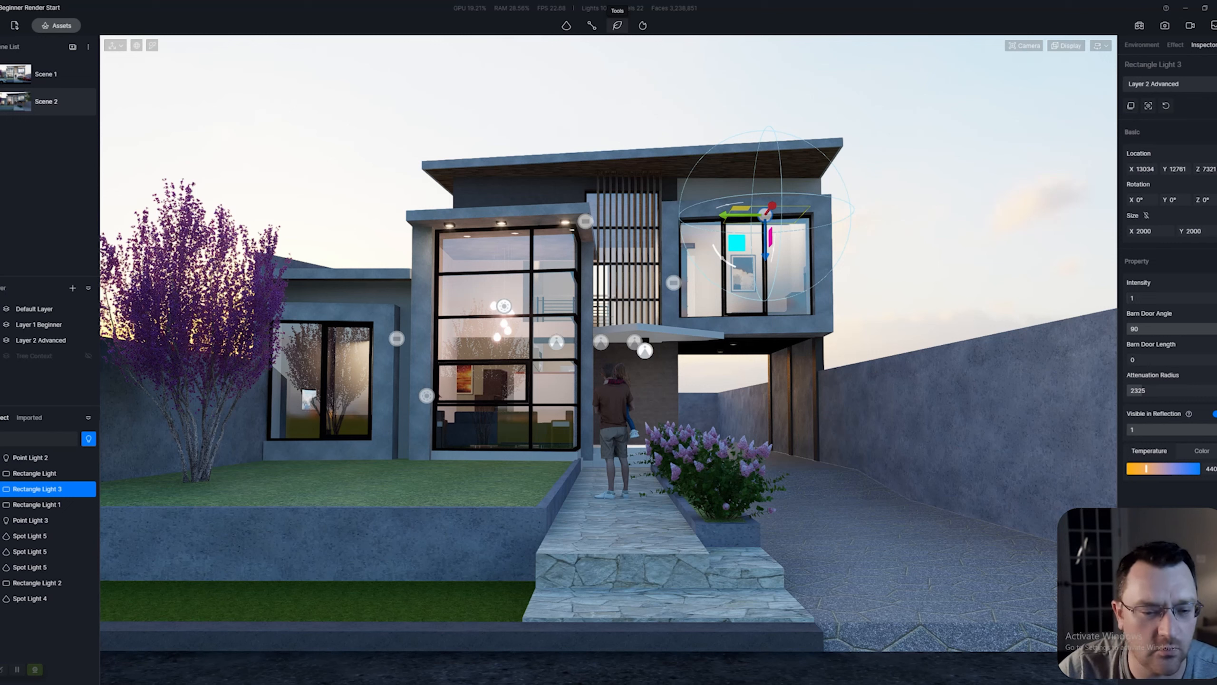
# - Save the project and clear the light selection
pyautogui.hotkey('ctrl', 's')
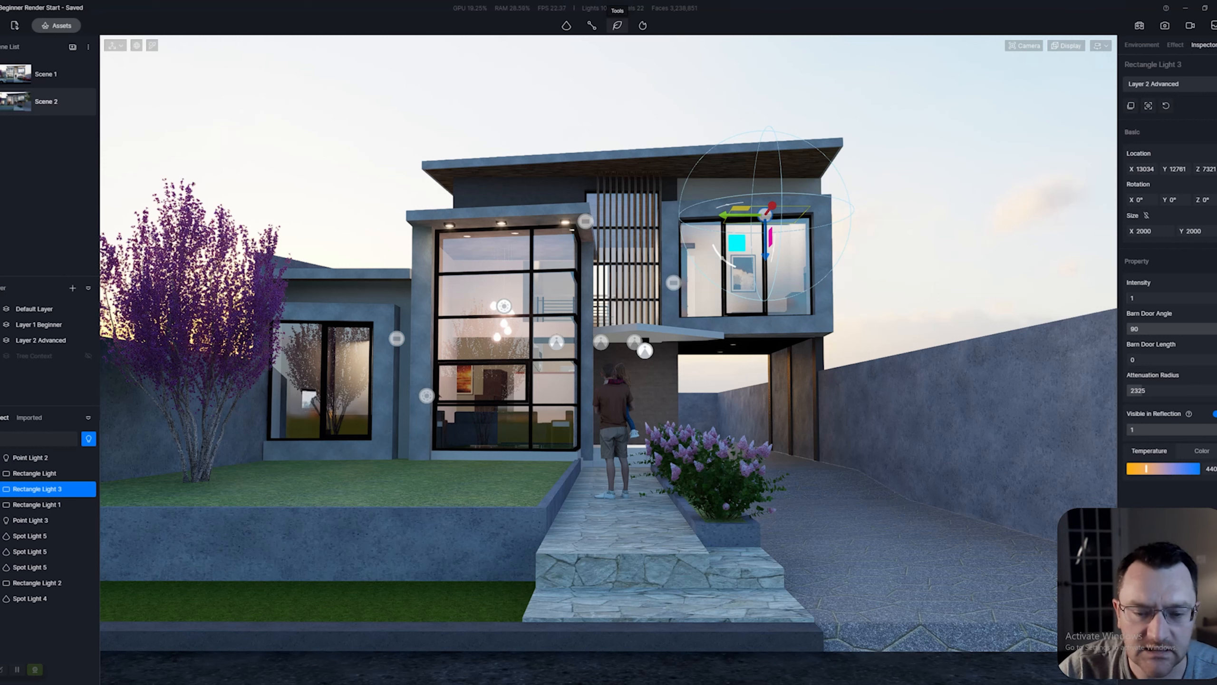
pyautogui.press('Escape')
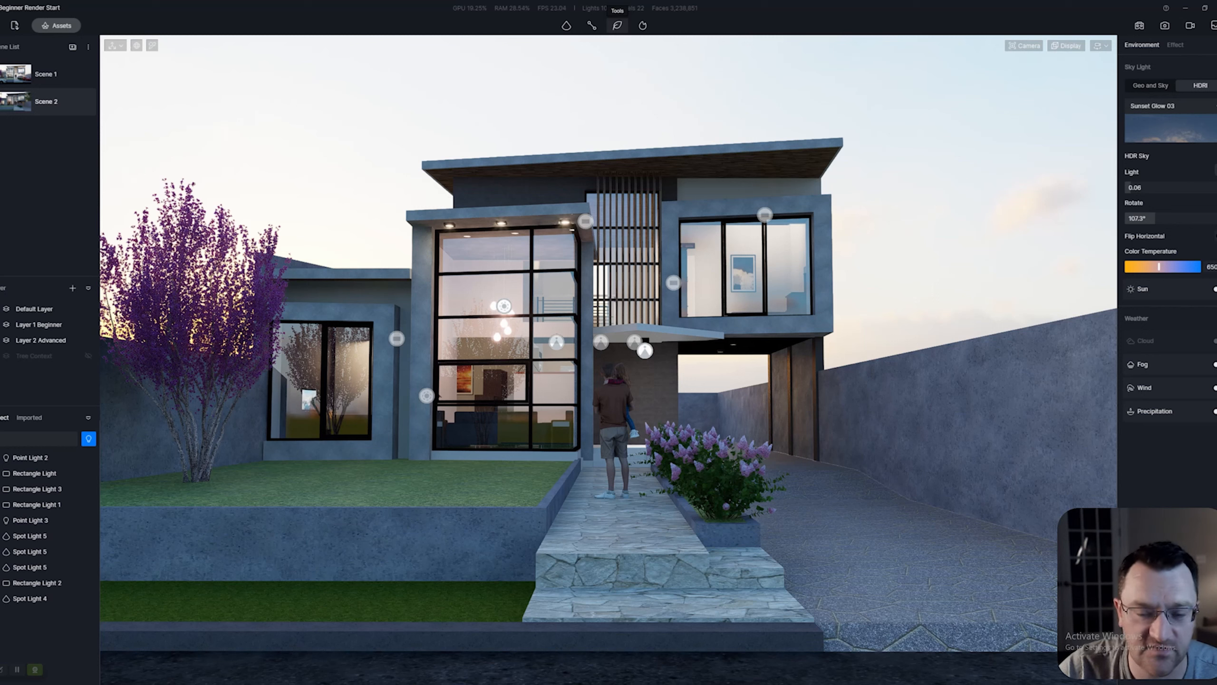
# - Select the chandelier's point light to review its settings, and show the Tree Context layer
pyautogui.click(504, 306)
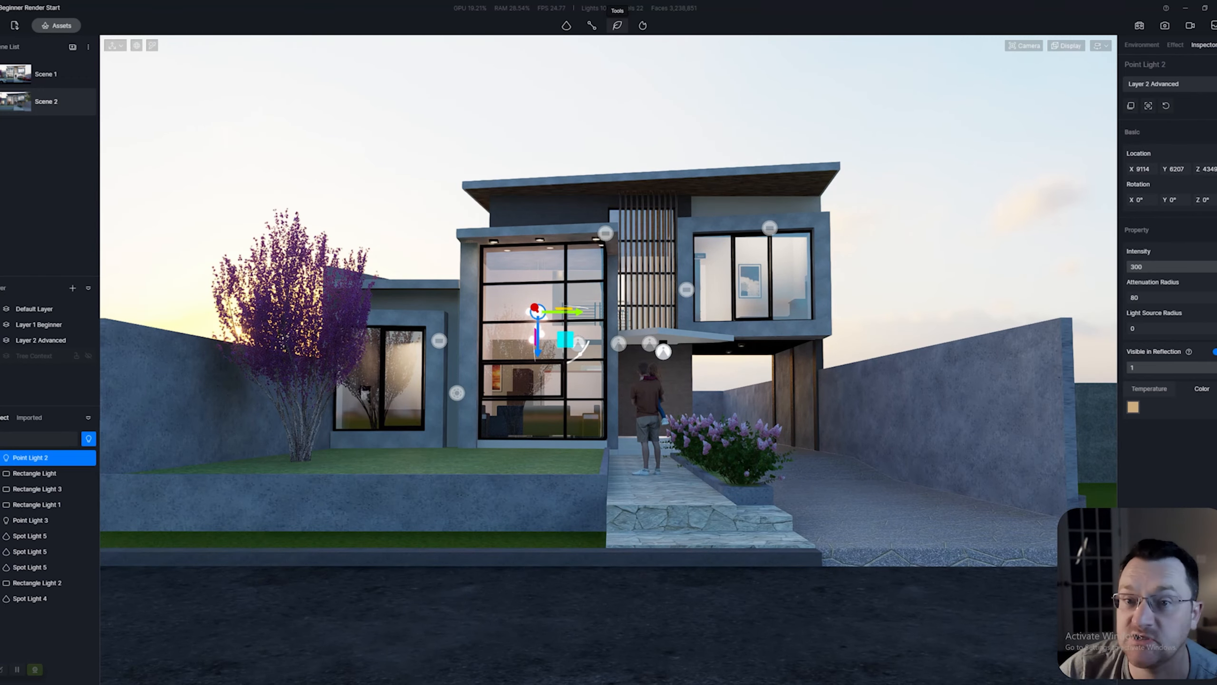
pyautogui.click(88, 355)
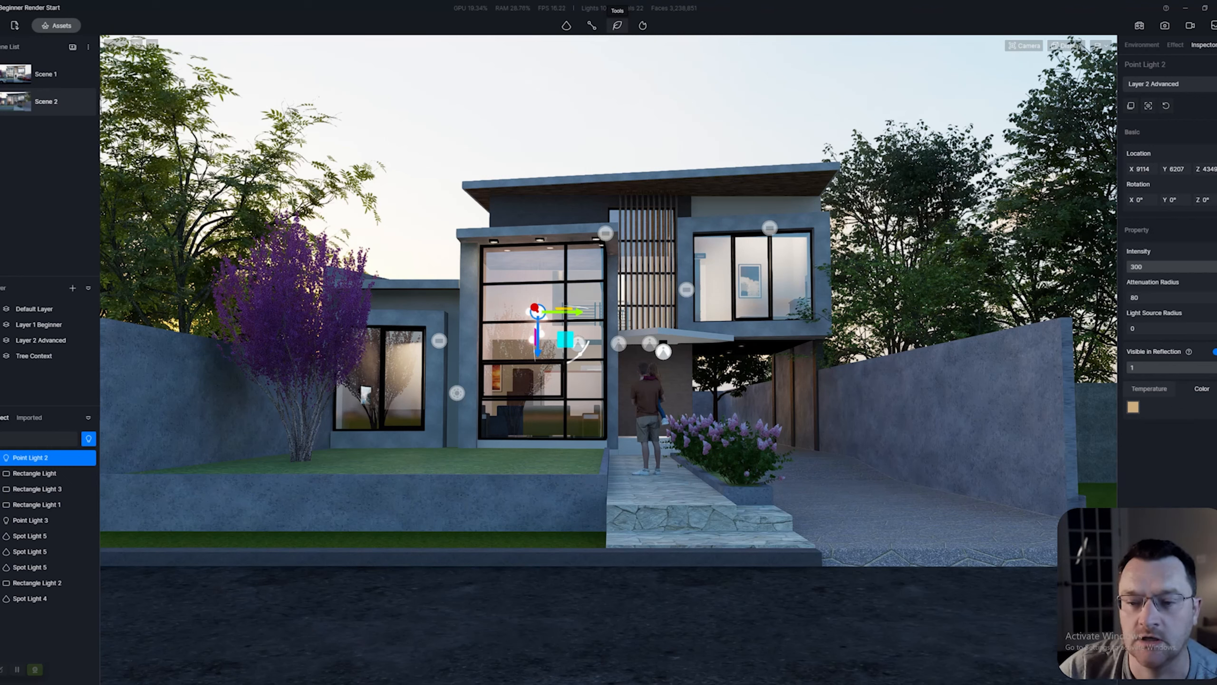
# - Set the upper-floor bedroom rectangle light's size to 5000 in X and 5000 in Y
pyautogui.click(769, 228)
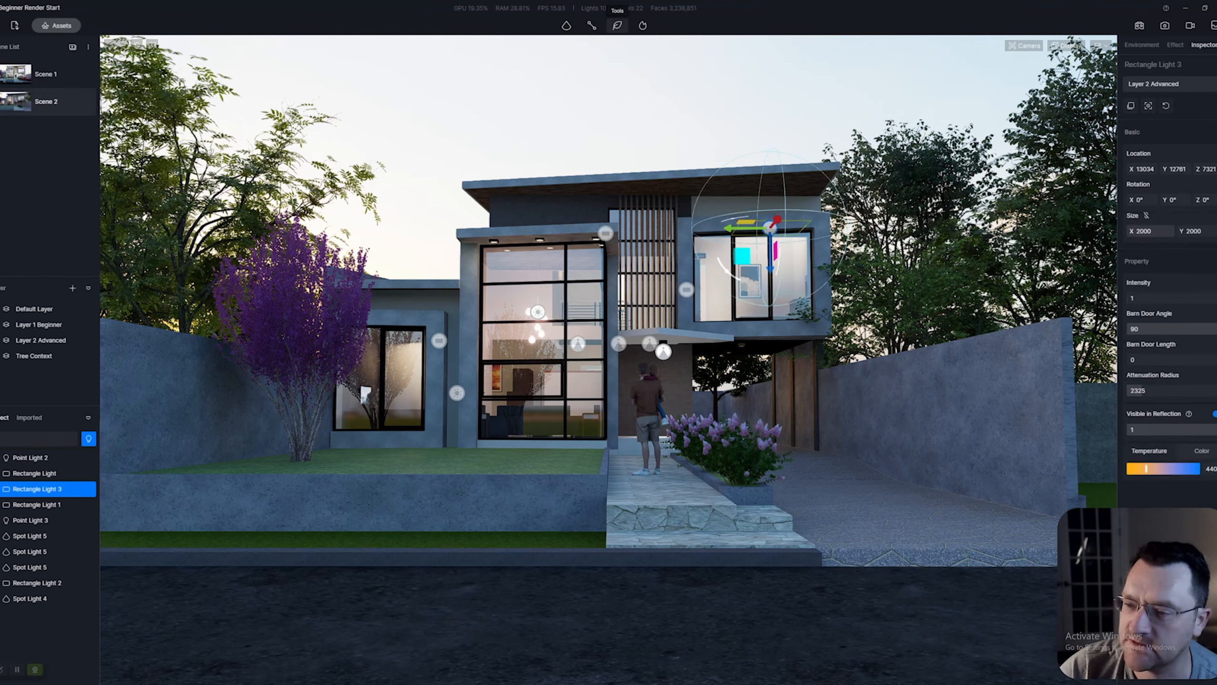
pyautogui.click(1150, 231)
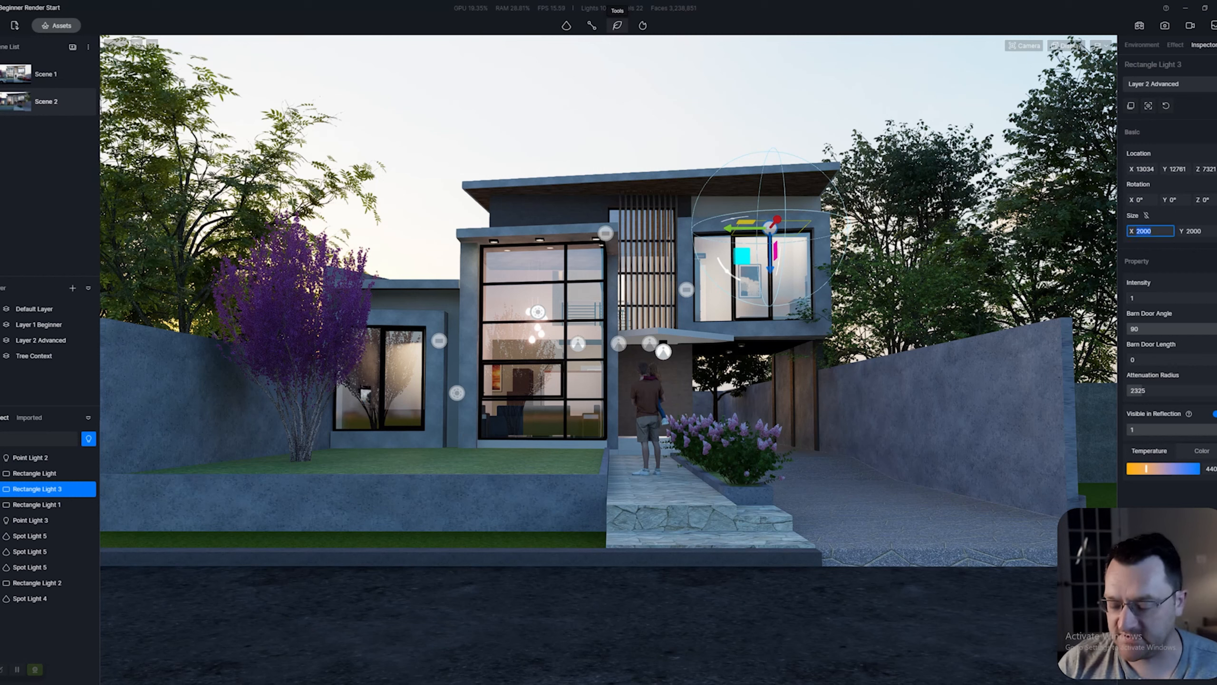
pyautogui.write('5000')
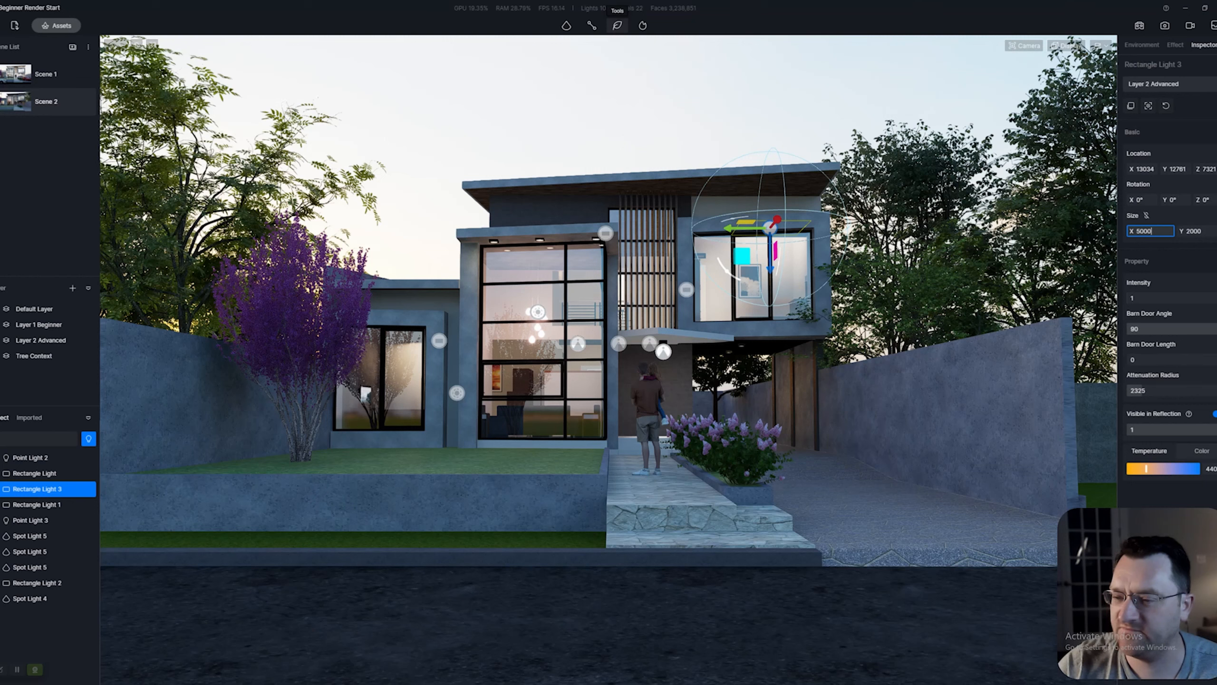
pyautogui.press('Tab')
pyautogui.write('5000')
pyautogui.press('Return')
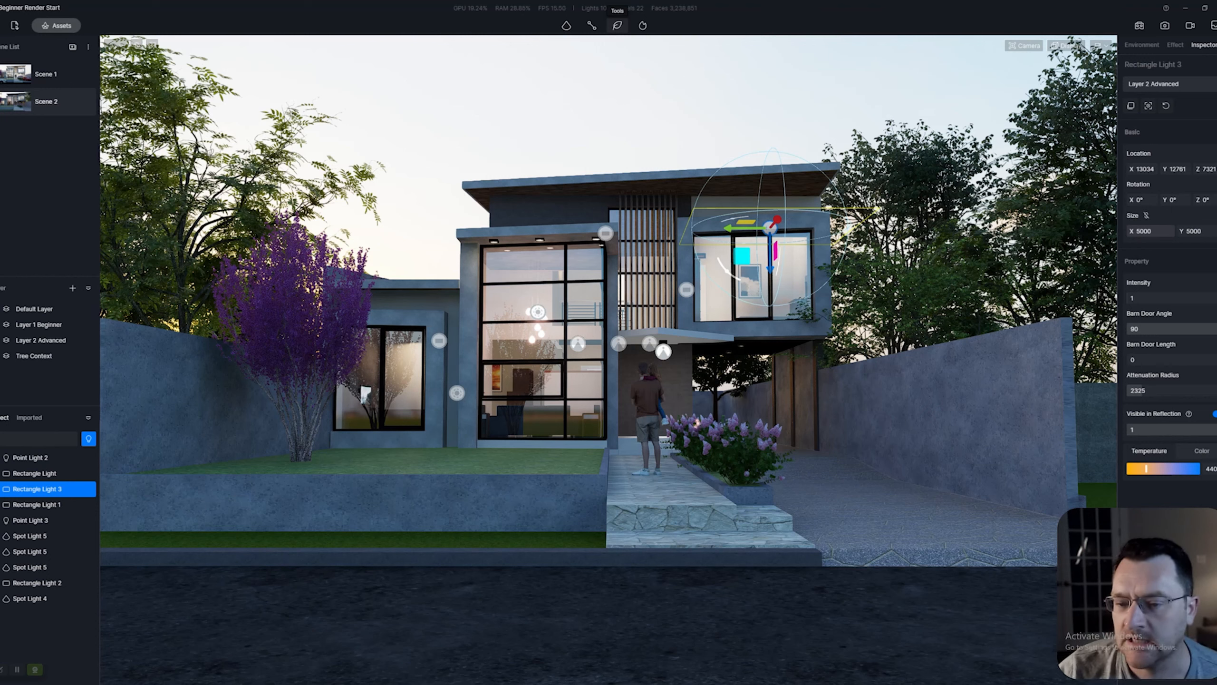
# - Set the bedroom rectangle light's size to 1000 in X and 1000 in Y
pyautogui.click(1149, 231)
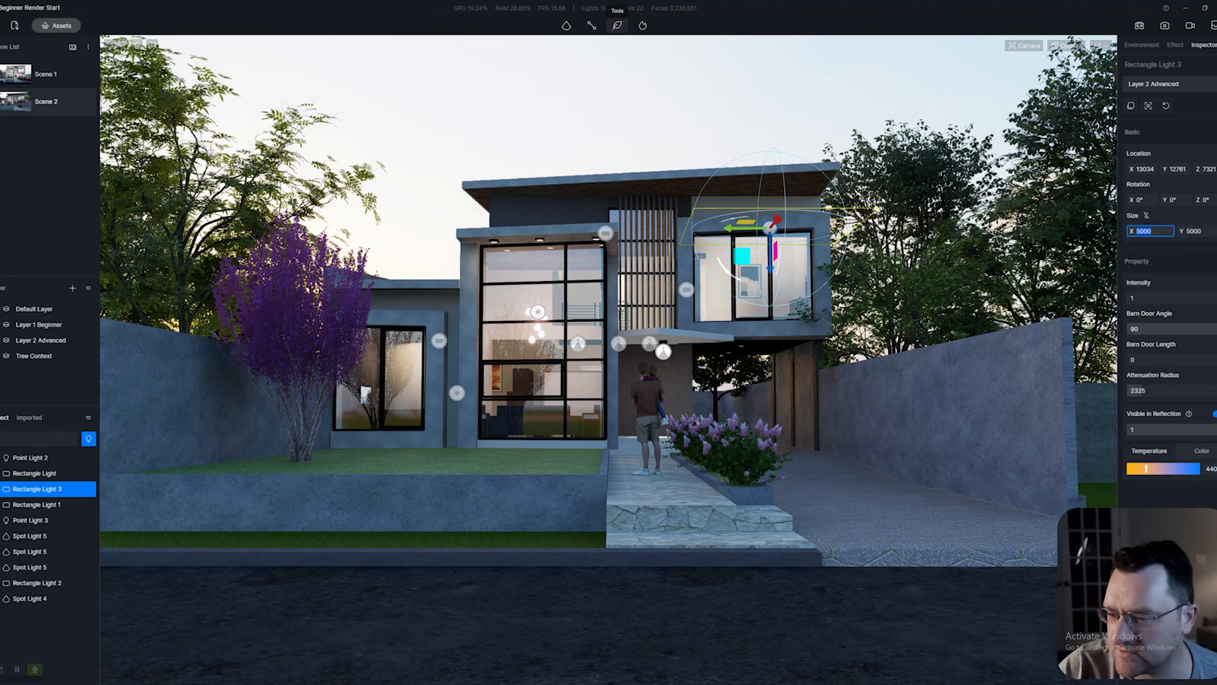
pyautogui.write('1000')
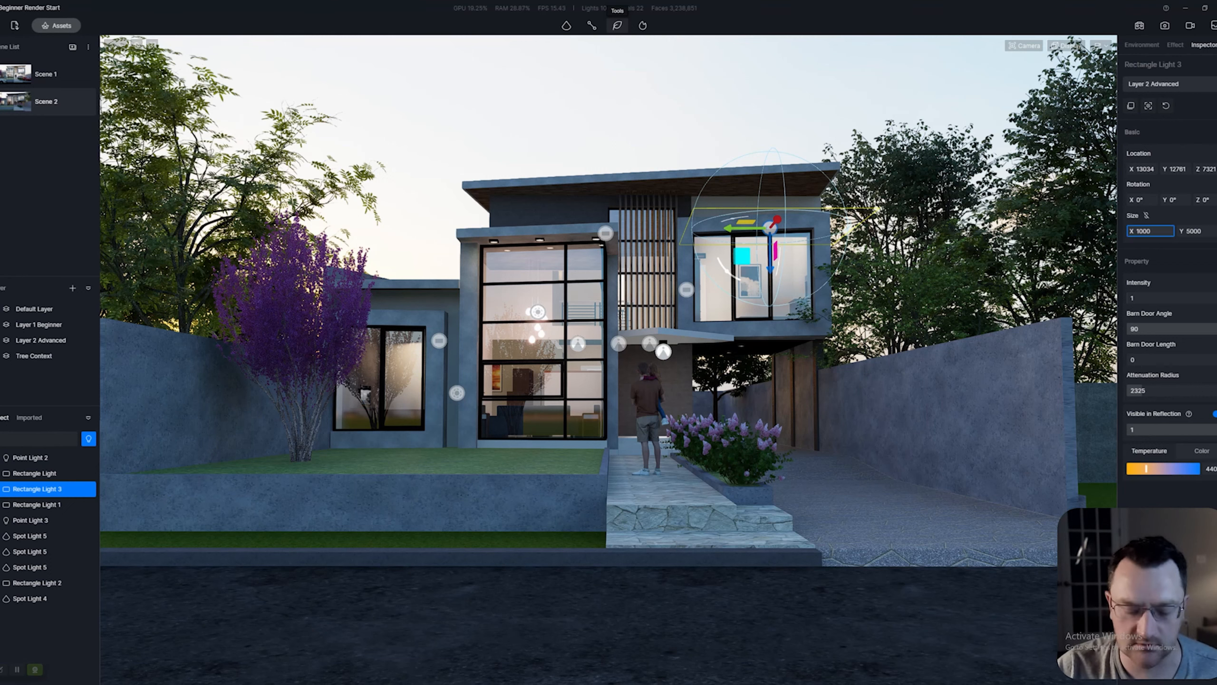
pyautogui.press('Tab')
pyautogui.write('1000')
pyautogui.press('Return')
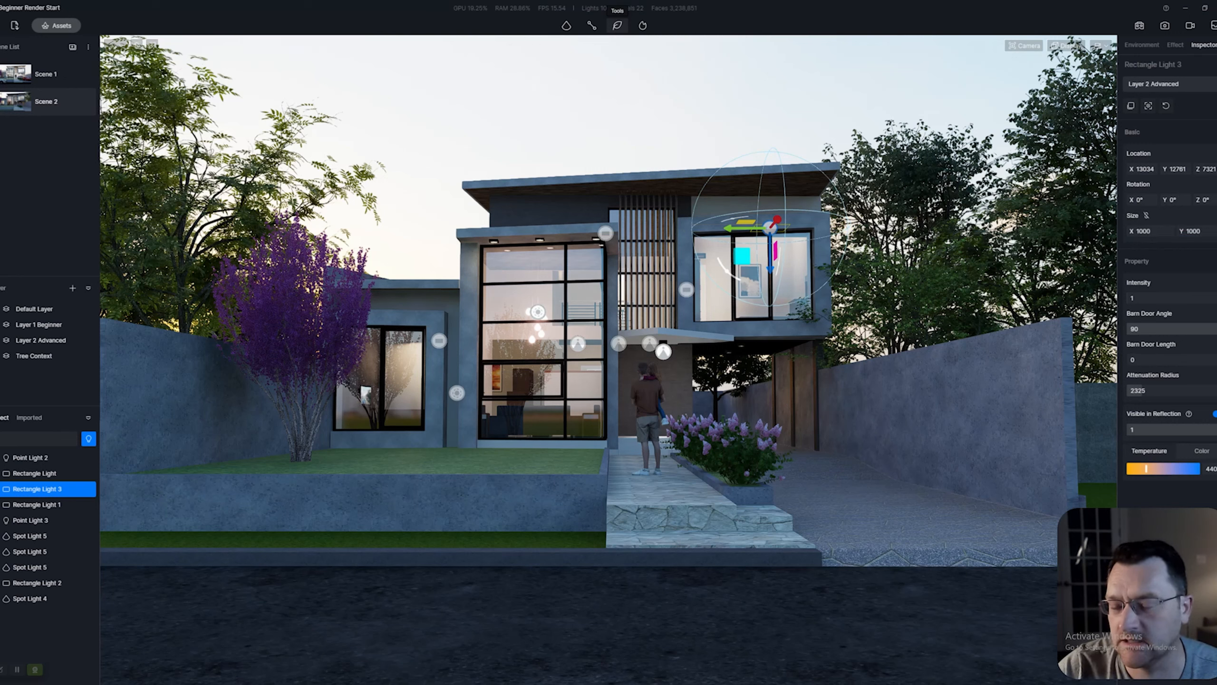
# - Set the bedroom rectangle light's X size to 15000
pyautogui.click(1149, 231)
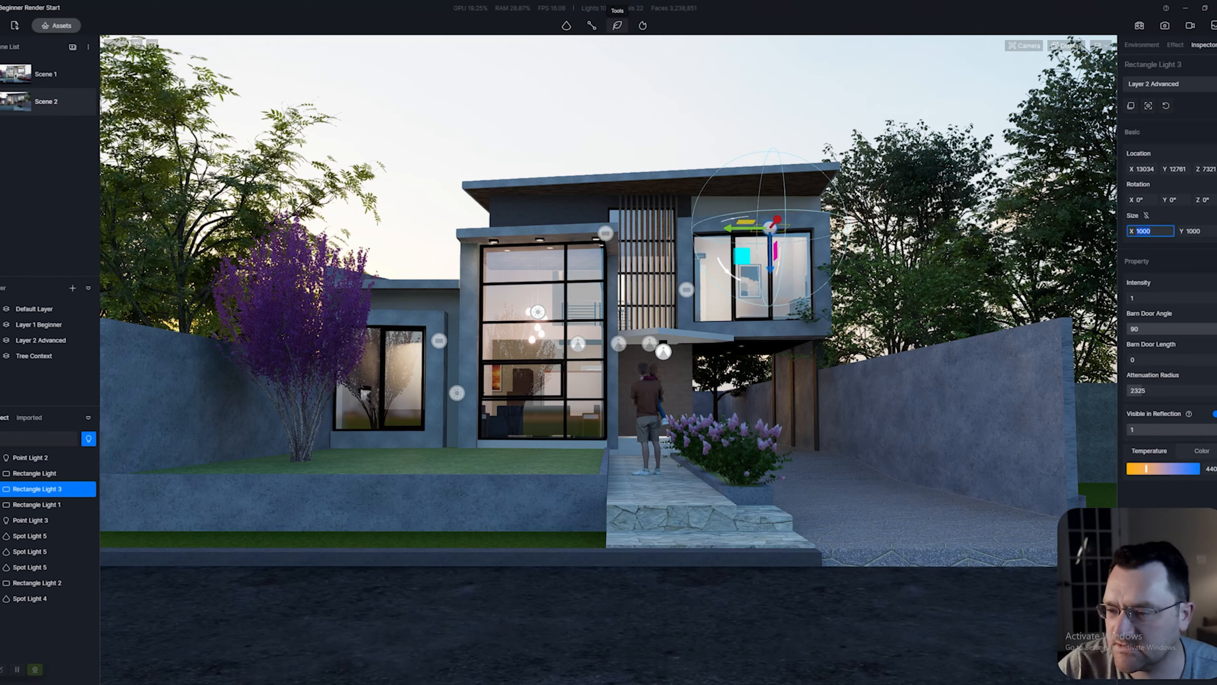
pyautogui.write('15000')
pyautogui.press('Tab')
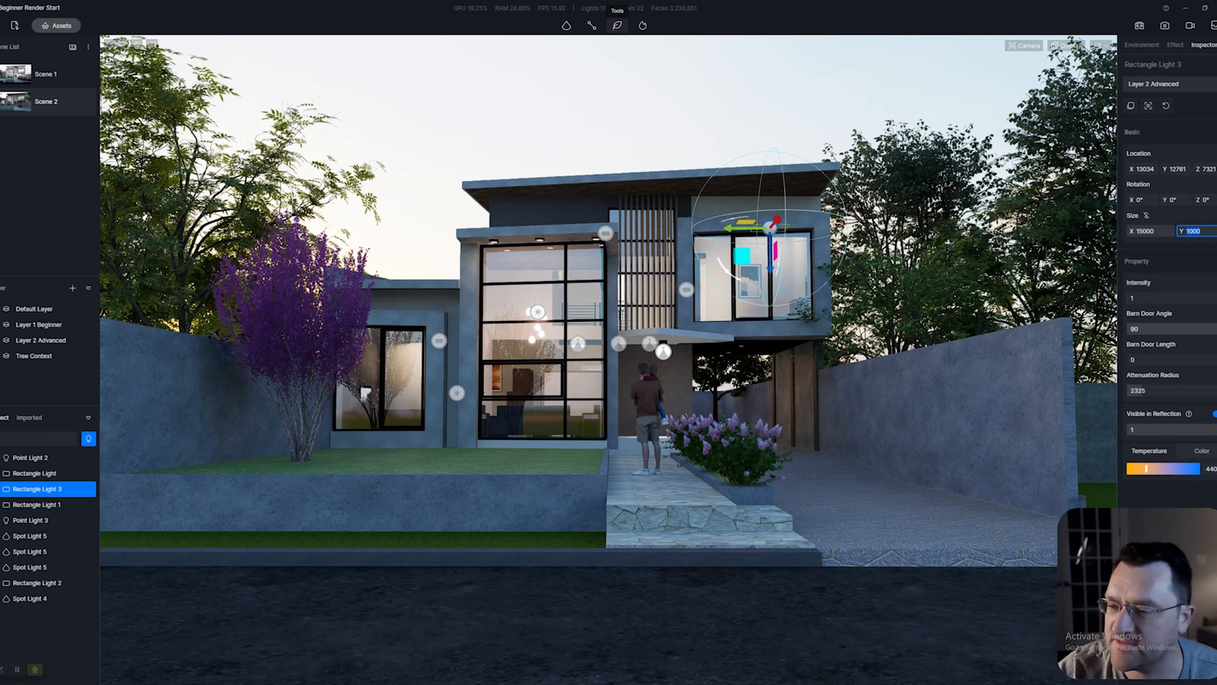
# - Set the bedroom rectangle light's X size to 2000
pyautogui.click(1149, 231)
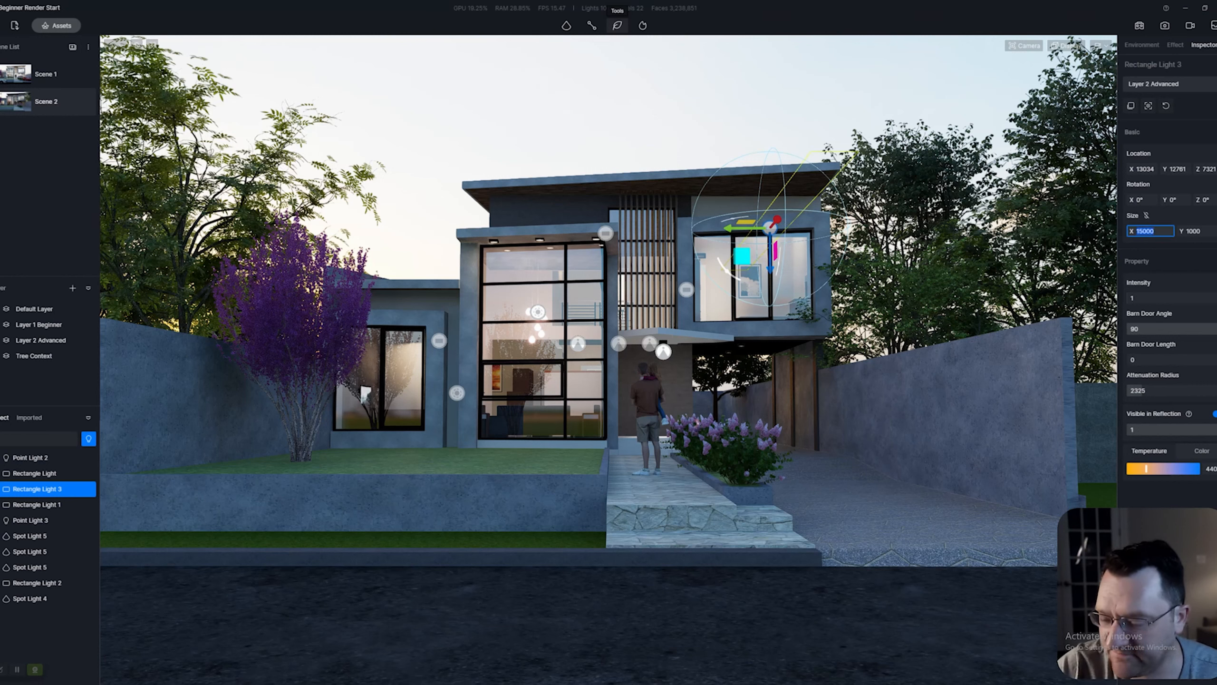
pyautogui.write('2000')
pyautogui.press('Tab')
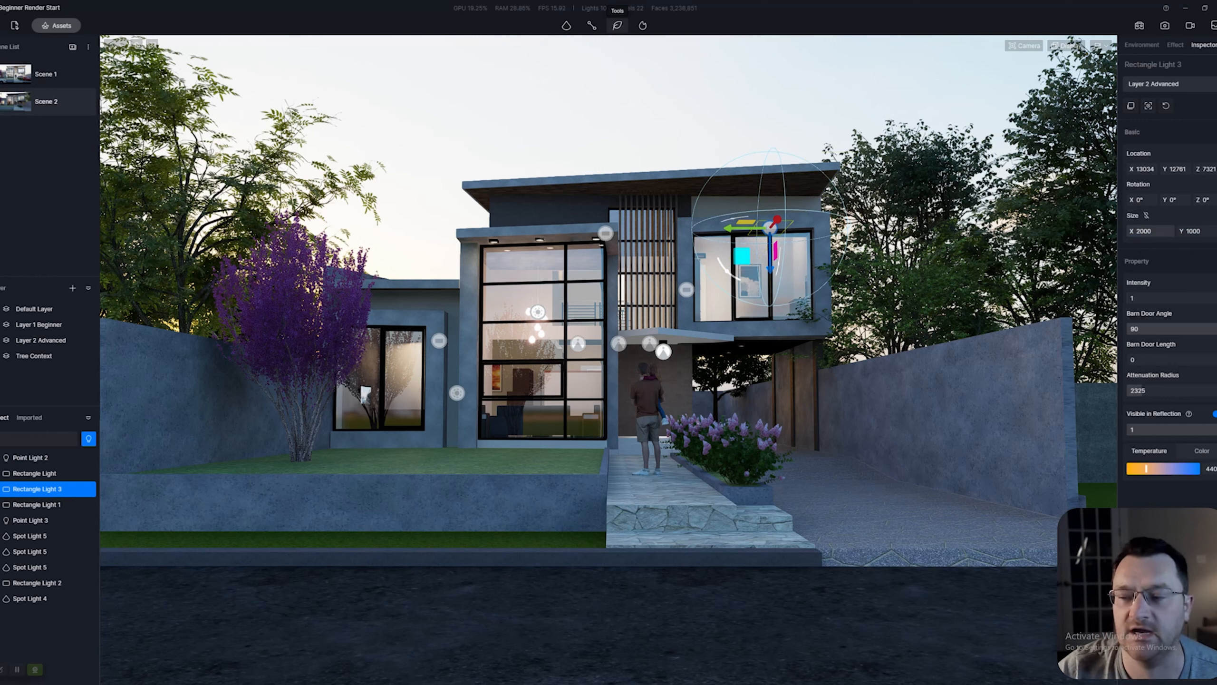
# - Set the upper-floor bedroom rectangle light's Y size to 2000
pyautogui.write('2000')
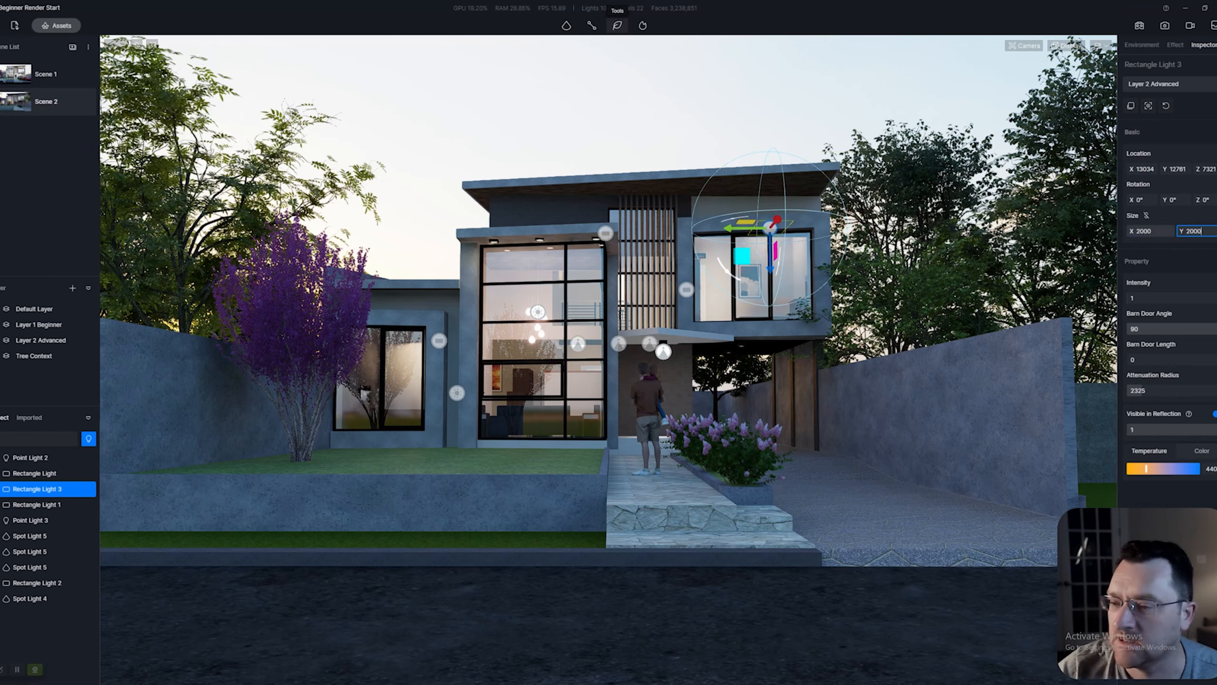
pyautogui.press('Return')
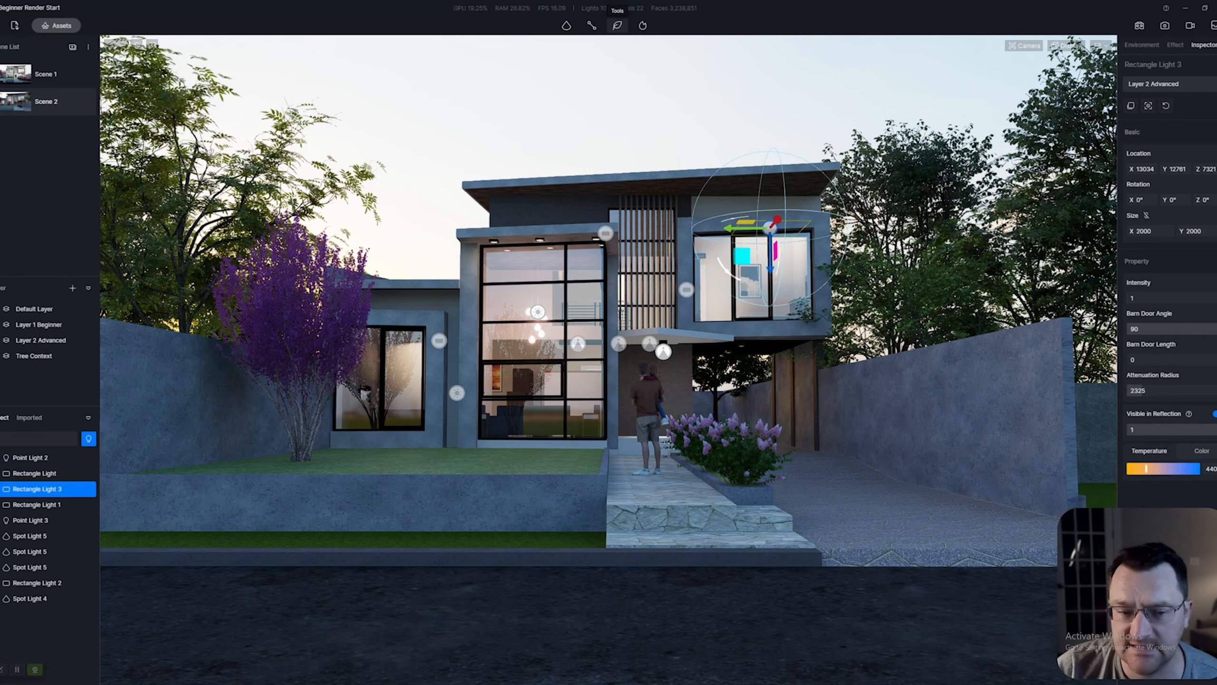
# - Increase the rotation of the Sunset Glow 03 HDRI sky in the environment settings
pyautogui.click(1142, 45)
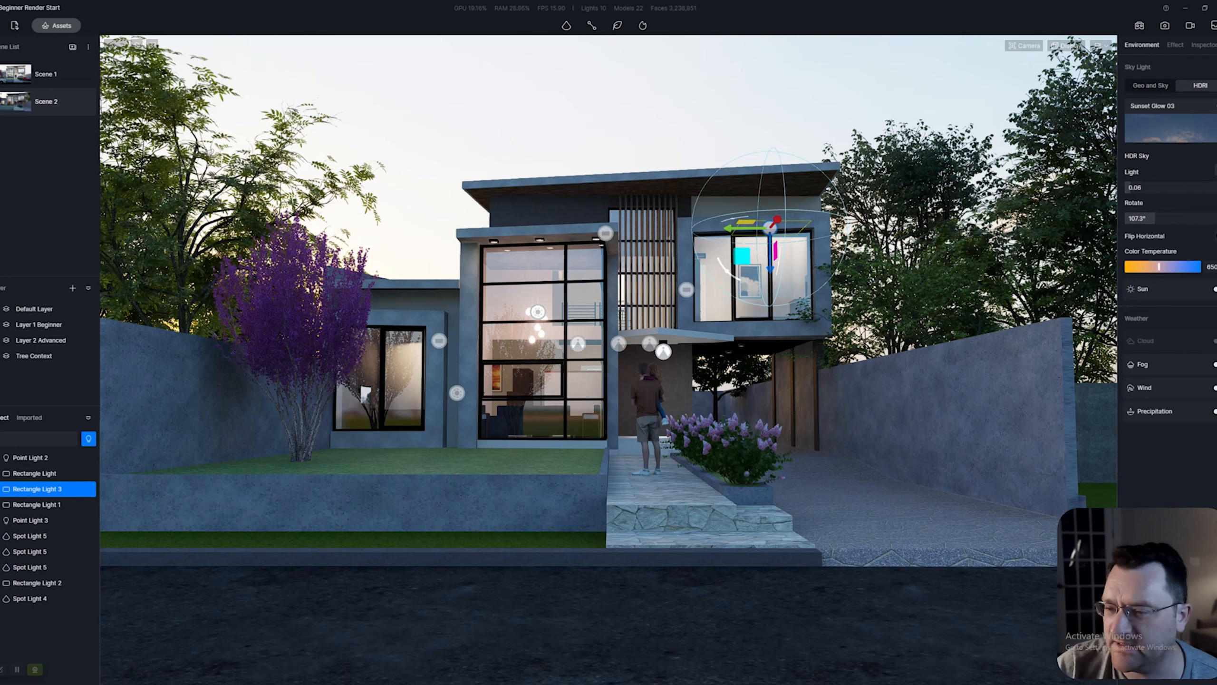
pyautogui.moveTo(1155, 219); pyautogui.dragTo(1215, 219)
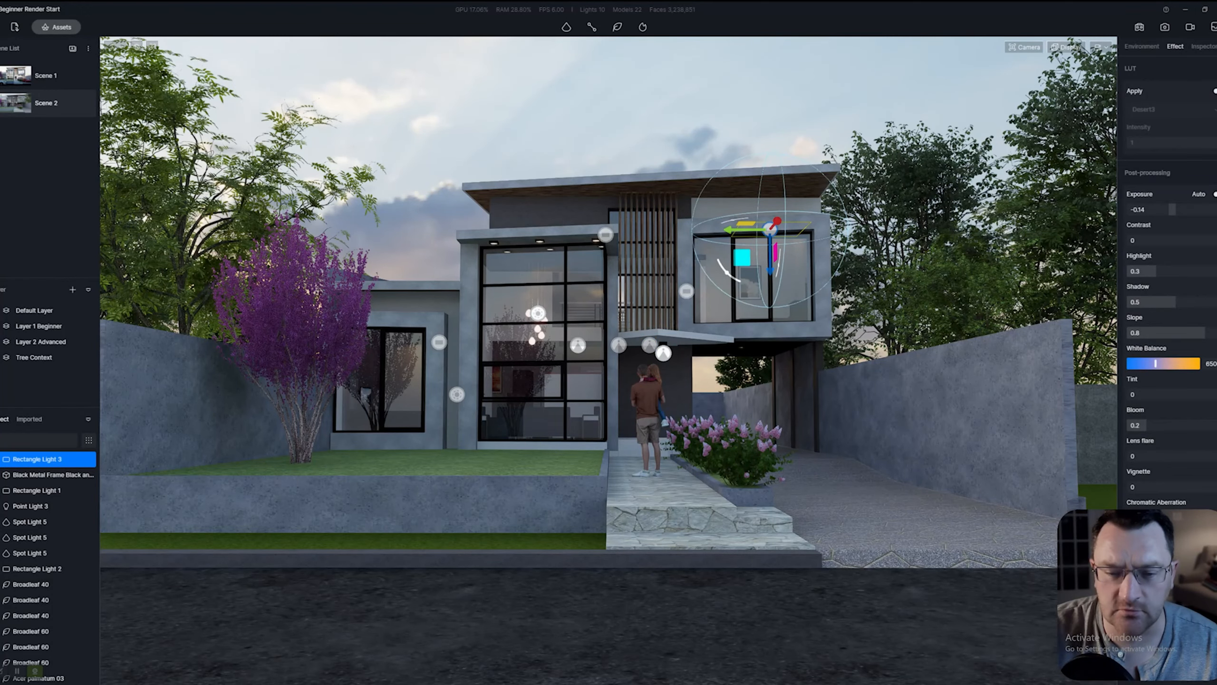
# - Examine the entrance walkway, flowering shrubs, driveway and house front up close from several angles
pyautogui.moveTo(642, 355); pyautogui.dragTo(899, 465, button='right')
pyautogui.press('w')
pyautogui.press('e')
pyautogui.press('s')
pyautogui.press('a')
pyautogui.press('w')
pyautogui.press('q')
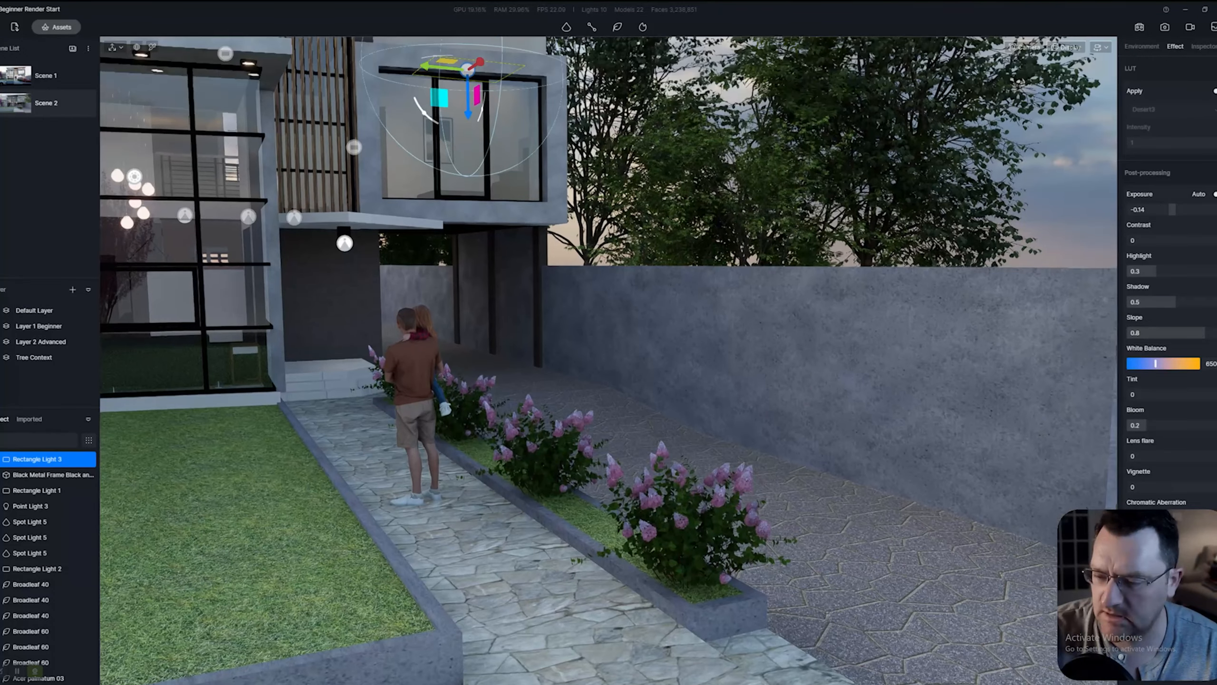
pyautogui.press('s')
pyautogui.press('q')
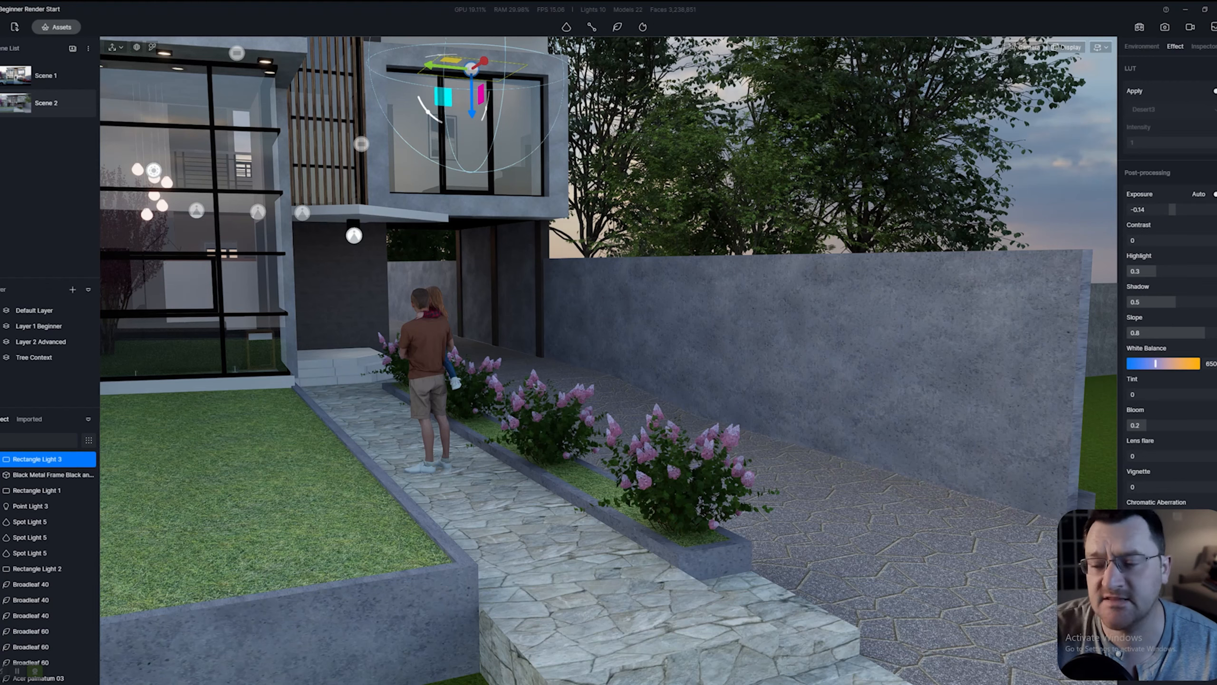
pyautogui.press('d')
pyautogui.moveTo(899, 465); pyautogui.dragTo(724, 462, button='right')
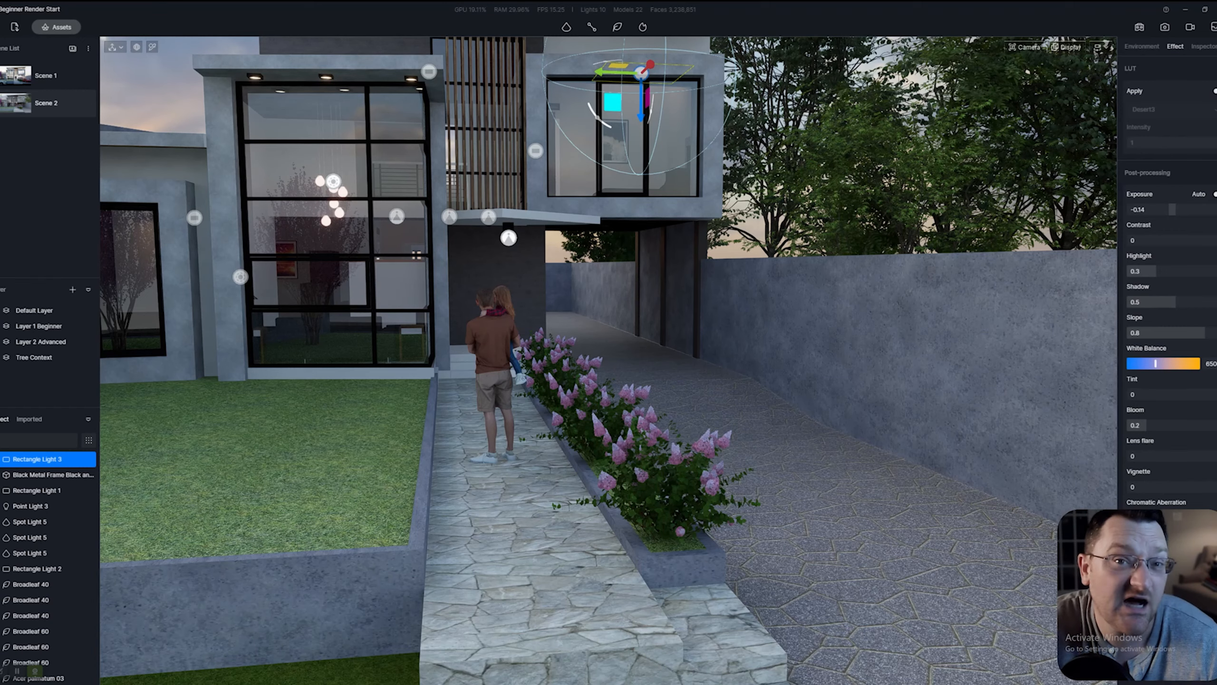
pyautogui.press('d')
pyautogui.moveTo(719, 407); pyautogui.dragTo(480, 407, button='right')
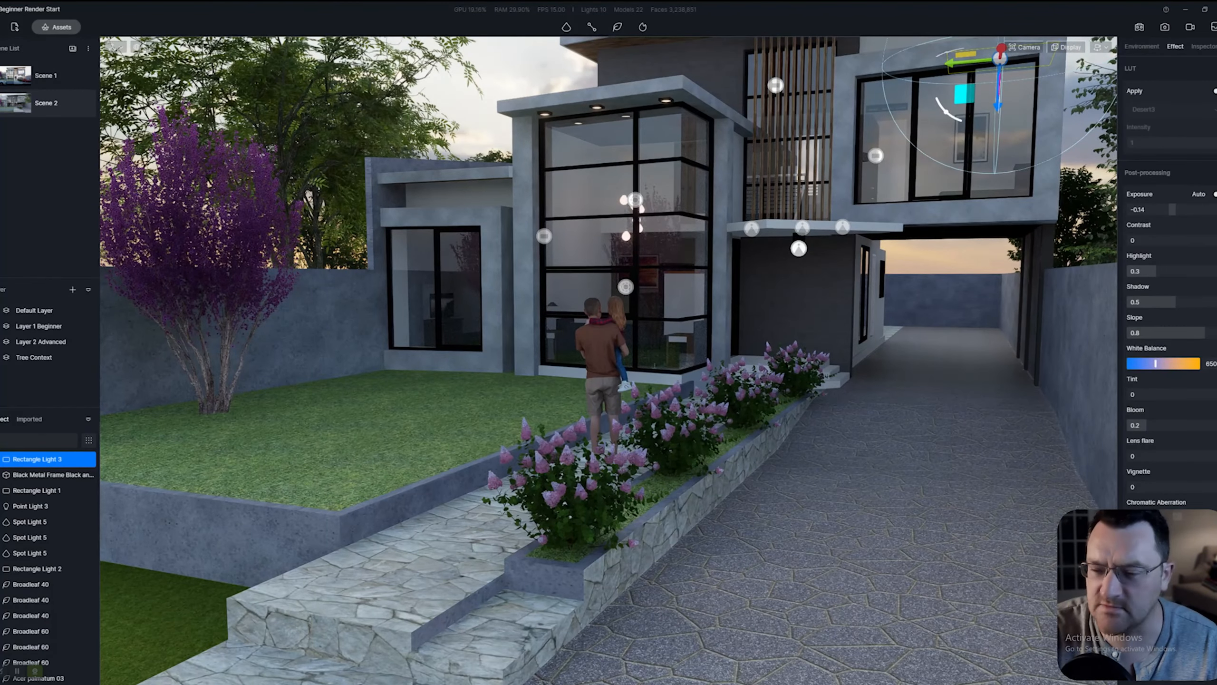
# - Select the four Hydrangea paniculata 01 shrubs in the walkway planter and hide each of them
pyautogui.click(573, 498)
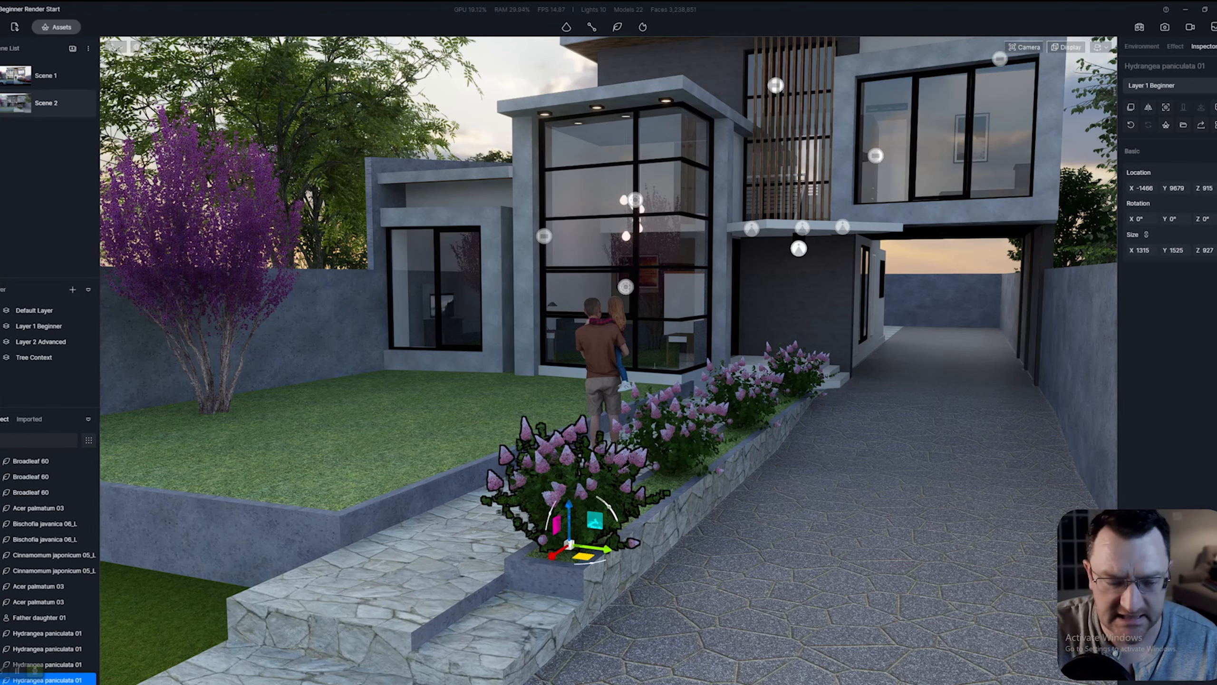
pyautogui.keyDown('shift'); pyautogui.click(48, 633); pyautogui.keyUp('shift')
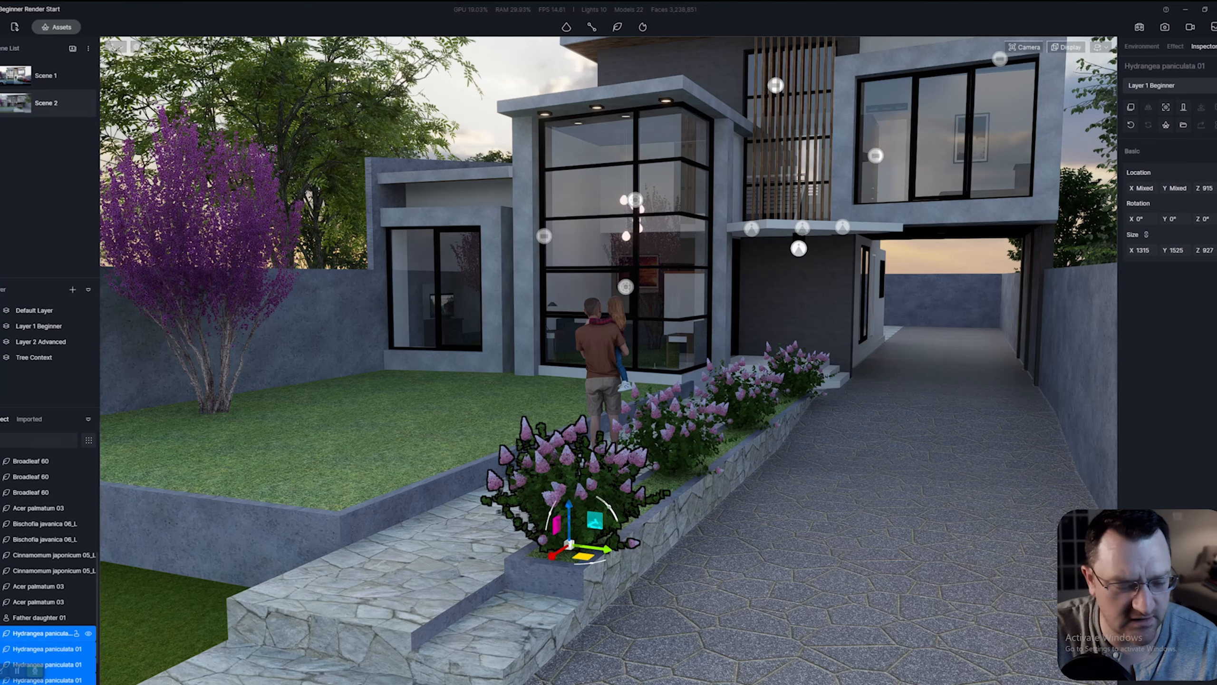
pyautogui.click(88, 632)
pyautogui.click(88, 648)
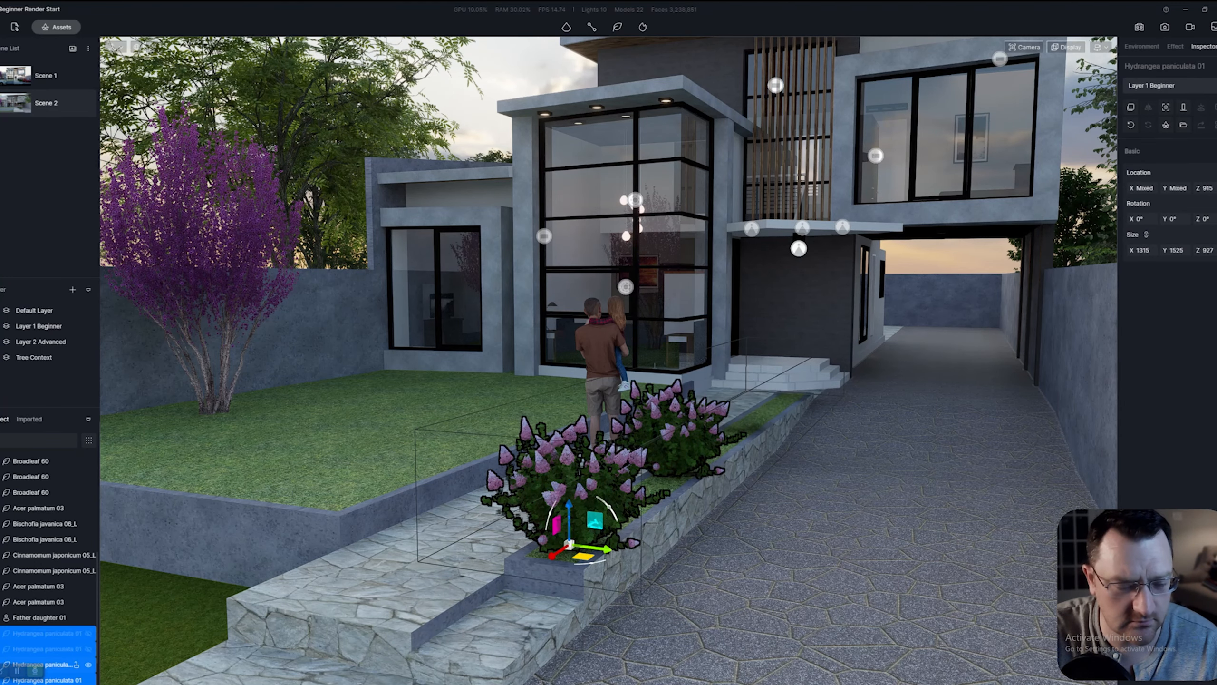
pyautogui.click(88, 664)
pyautogui.click(88, 680)
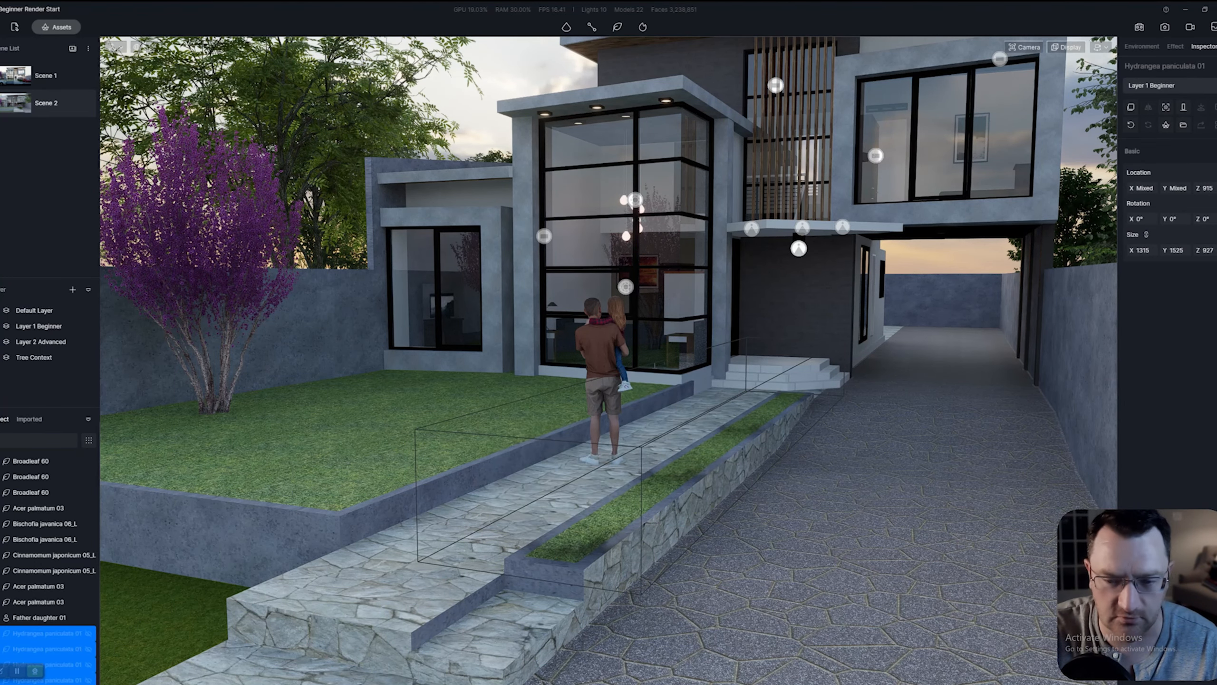
# - Move the purple Cercis chinensis Bunge 07 tree along its green axis across the front lawn toward the walkway
pyautogui.moveTo(527, 336); pyautogui.dragTo(622, 330, button='right')
pyautogui.press('s')
pyautogui.press('a')
pyautogui.click(354, 326)
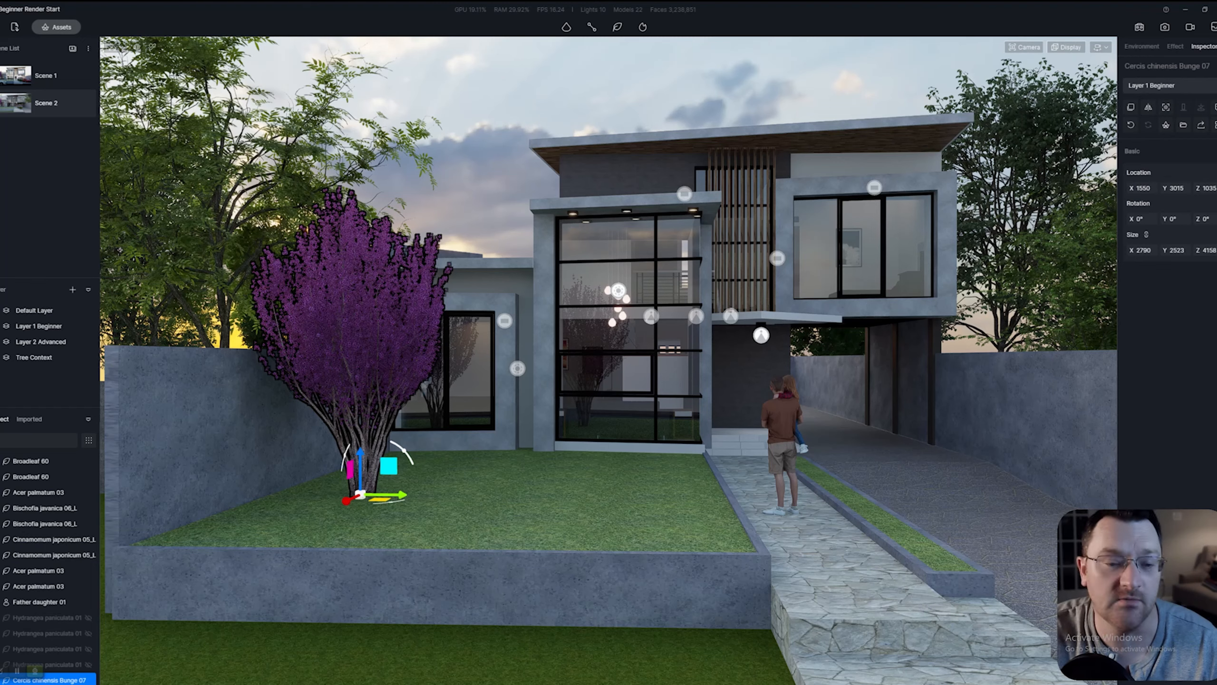
pyautogui.press('a')
pyautogui.moveTo(392, 503); pyautogui.dragTo(264, 532, button='right')
pyautogui.press('w')
pyautogui.press('d')
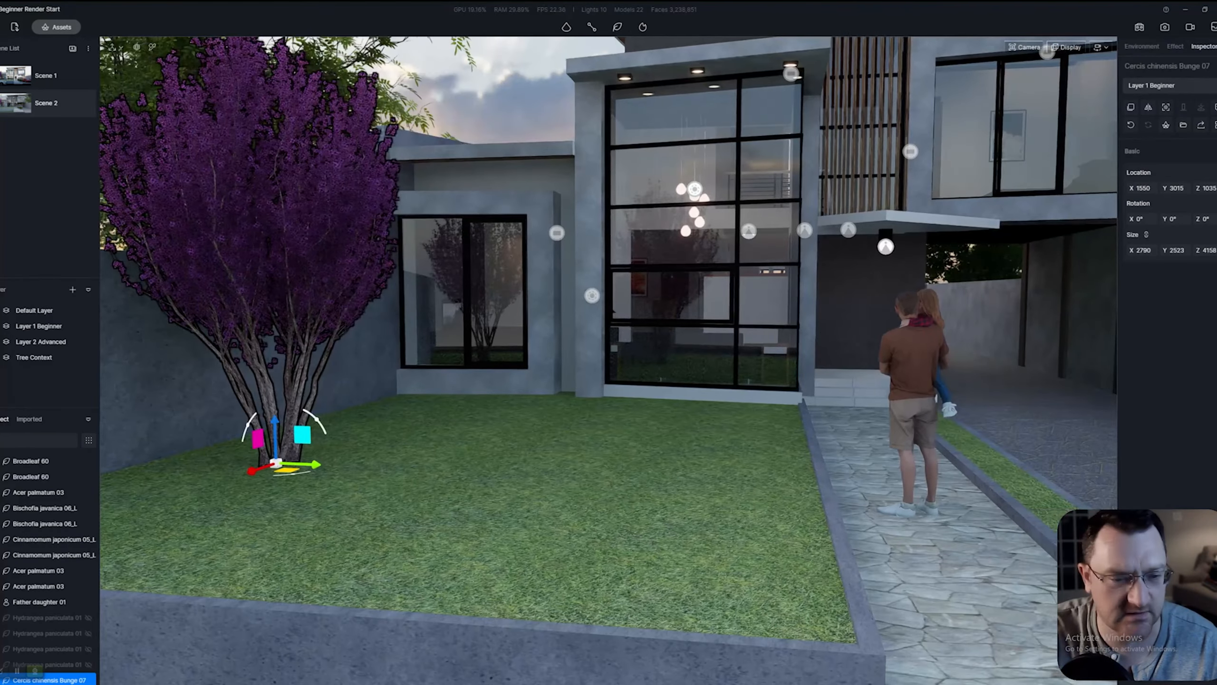
pyautogui.moveTo(309, 464); pyautogui.dragTo(588, 519)
pyautogui.press('s')
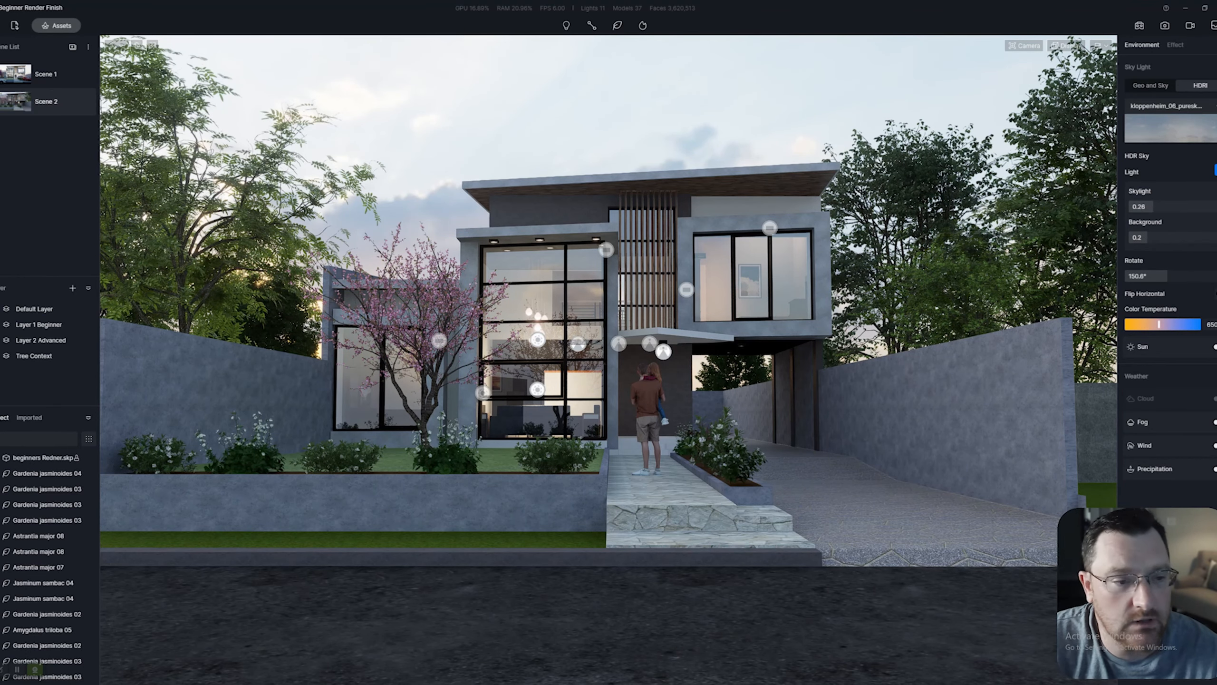
# - Examine the finished scene's front garden shrubs, blossom tree and walkway planter, and return to the Scene 2 view
pyautogui.moveTo(608, 360); pyautogui.dragTo(557, 381, button='right')
pyautogui.press('d')
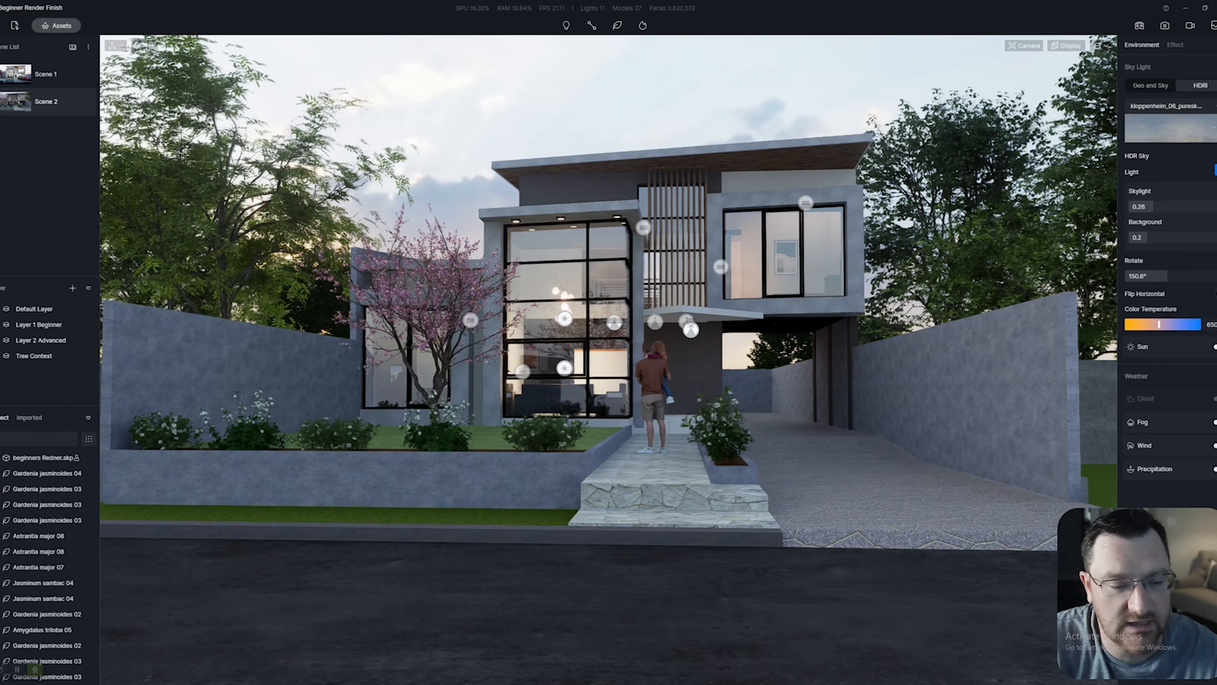
pyautogui.press('w')
pyautogui.moveTo(609, 359); pyautogui.dragTo(481, 297, button='right')
pyautogui.press('w')
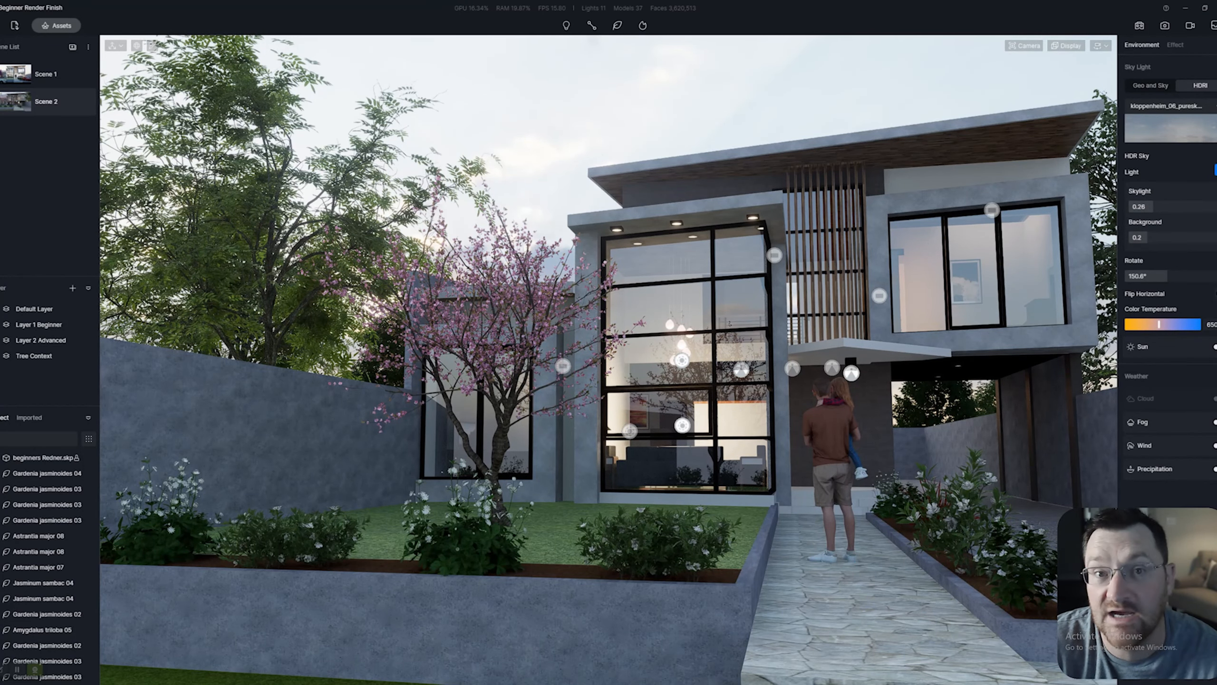
pyautogui.moveTo(729, 323); pyautogui.dragTo(769, 427, button='right')
pyautogui.press('e')
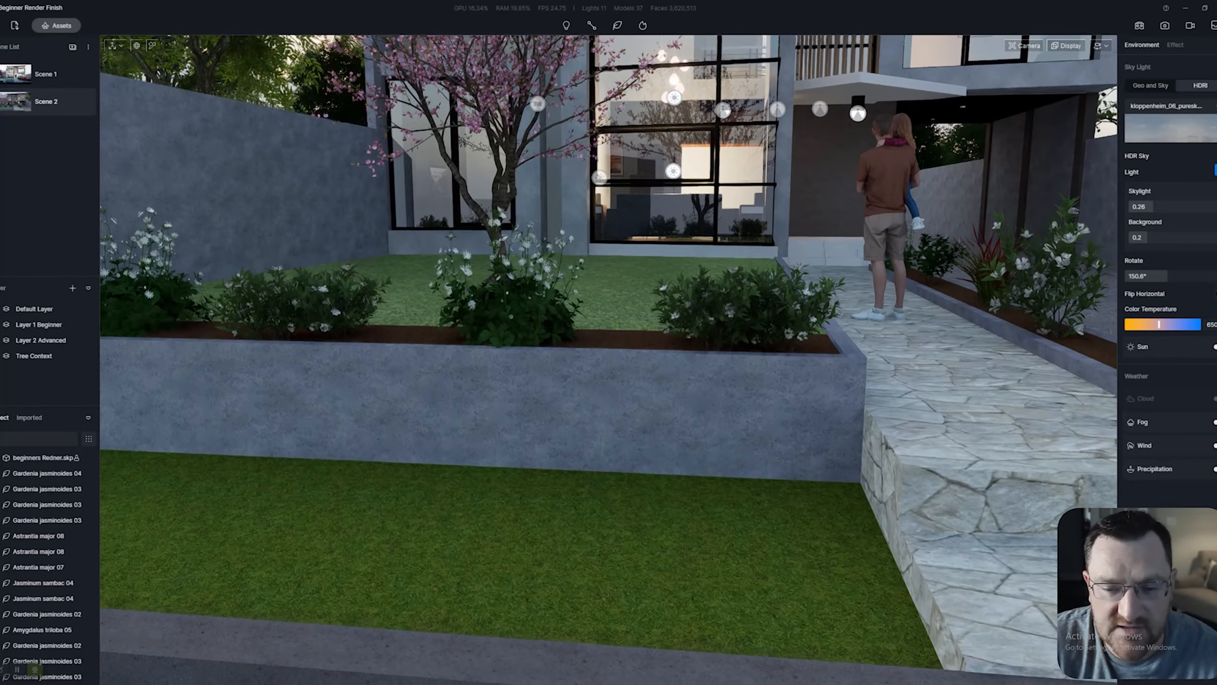
pyautogui.press('d')
pyautogui.press('d')
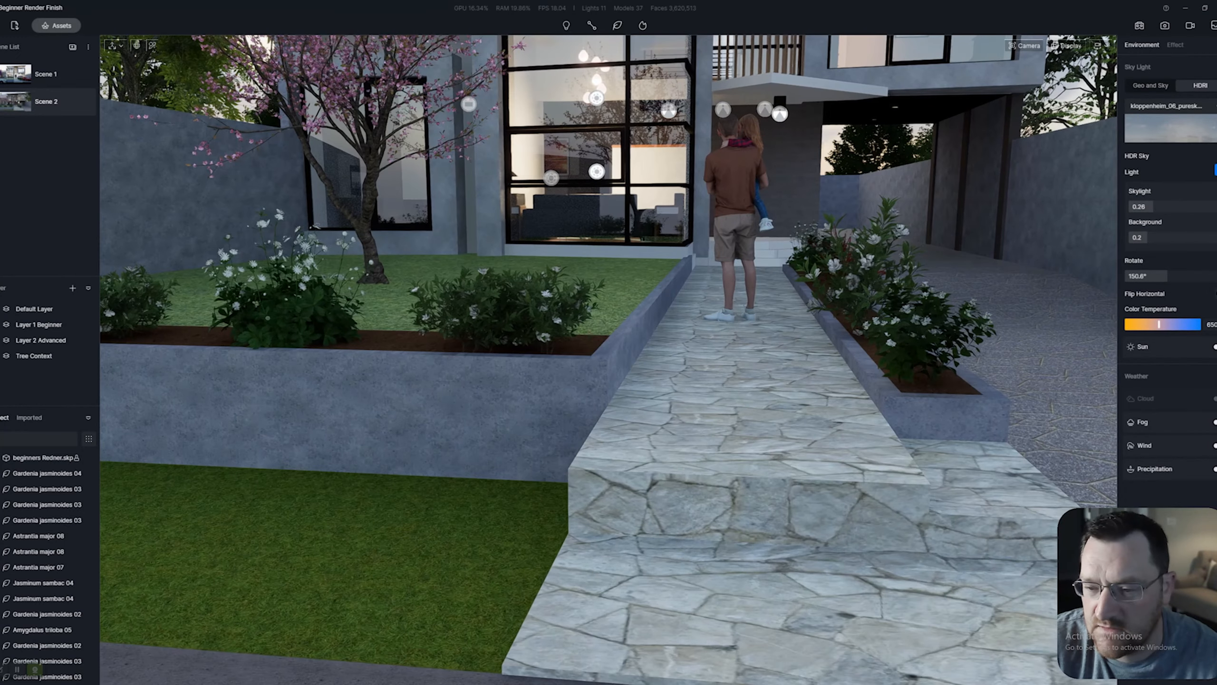
pyautogui.press('d')
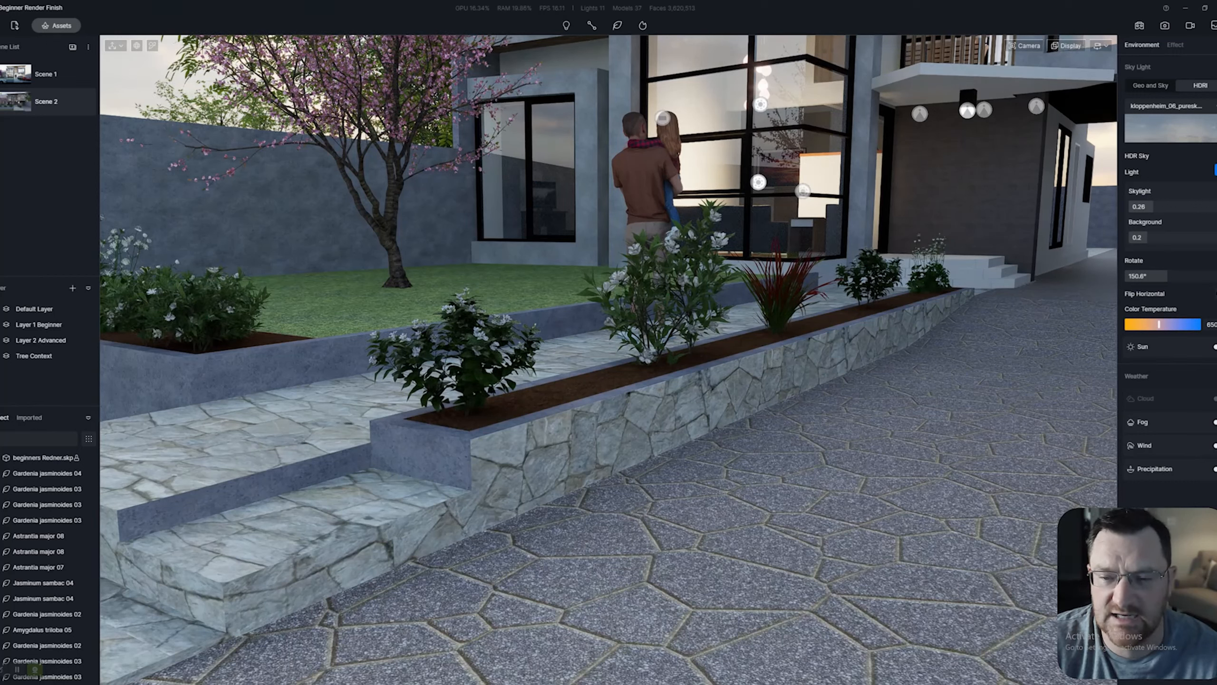
pyautogui.press('a')
pyautogui.press('a')
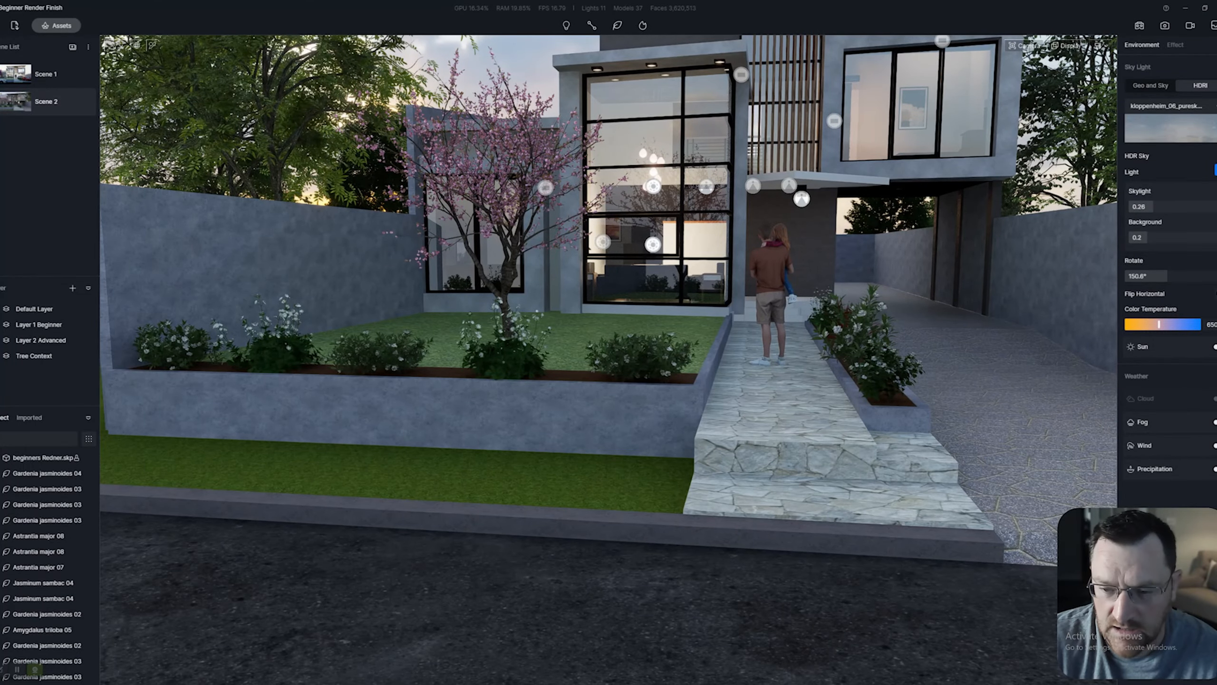
pyautogui.press('a')
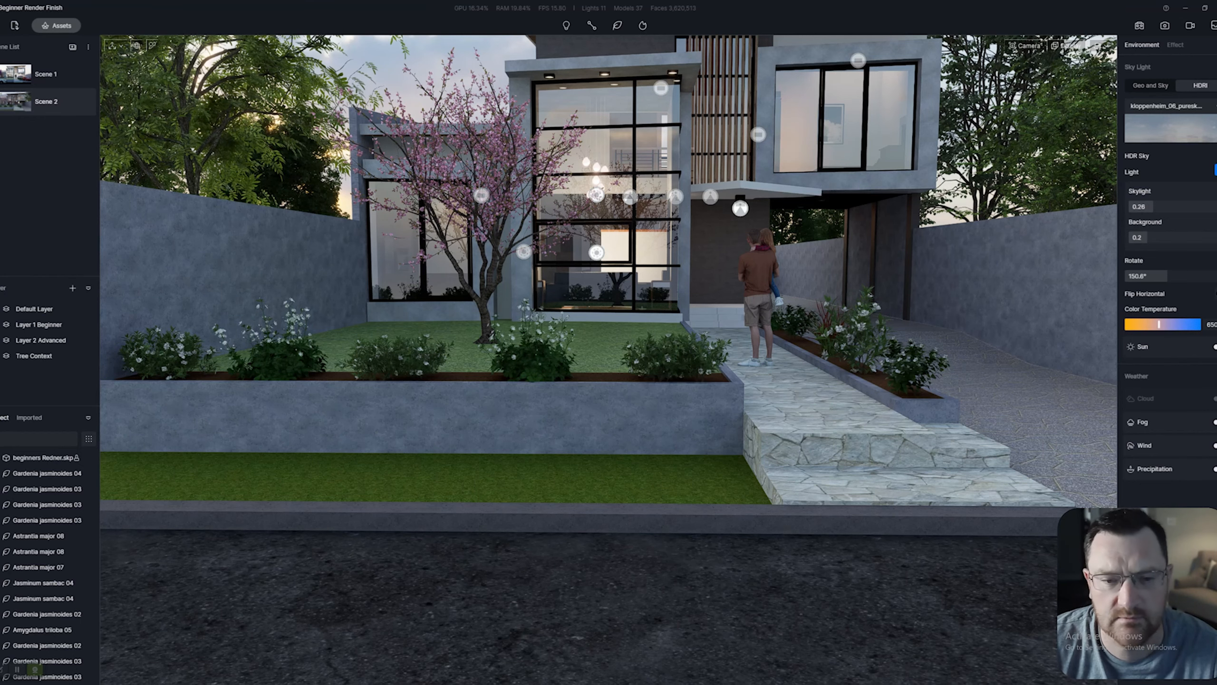
pyautogui.moveTo(609, 345); pyautogui.dragTo(601, 326, button='right')
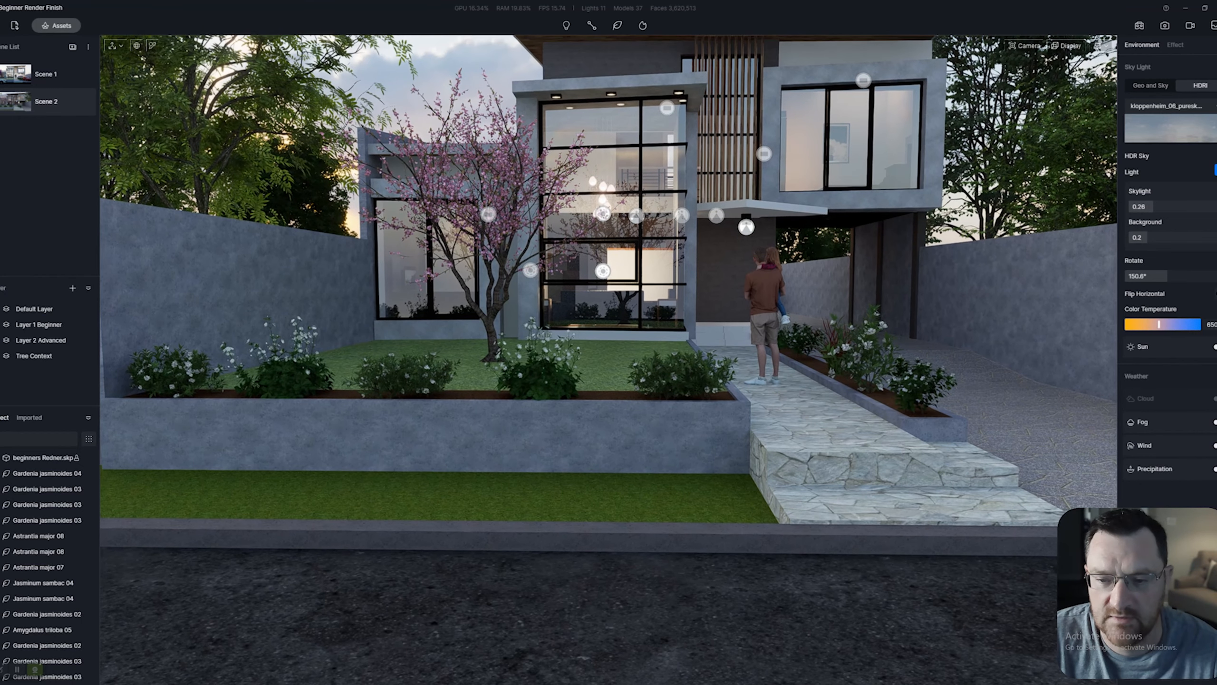
pyautogui.click(47, 102)
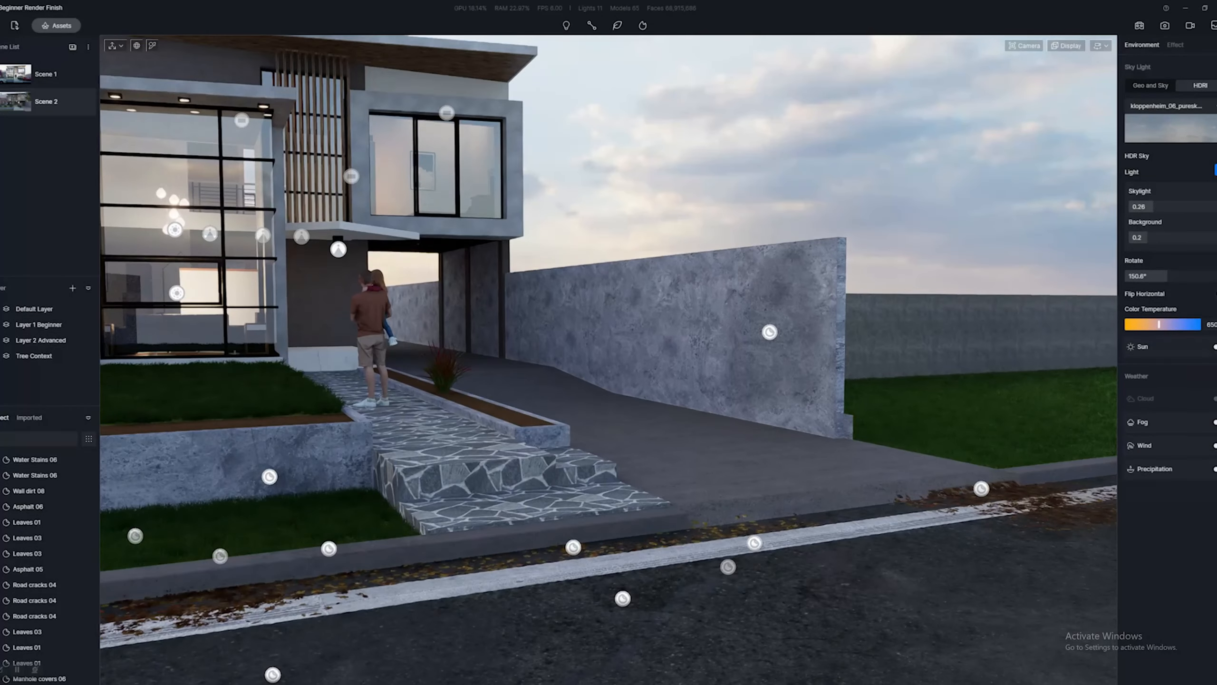
# - Examine the concrete surface and stain decal on the boundary wall beside the driveway
pyautogui.press('w')
pyautogui.press('d')
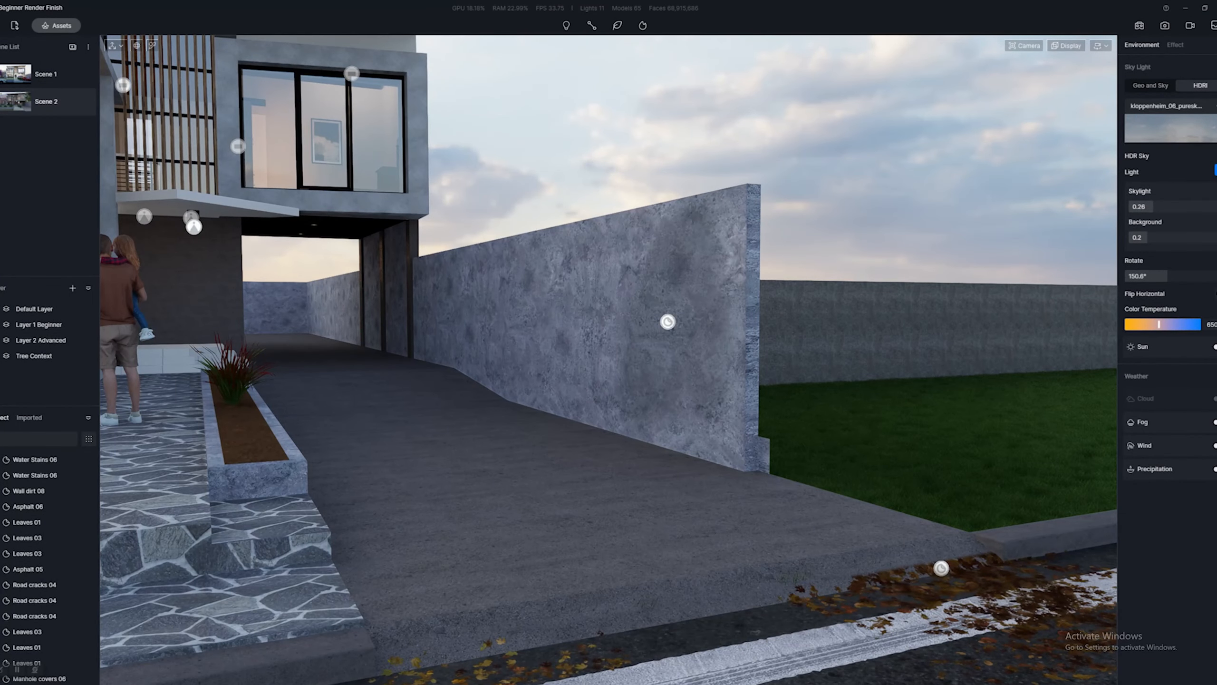
pyautogui.press('w')
pyautogui.press('w')
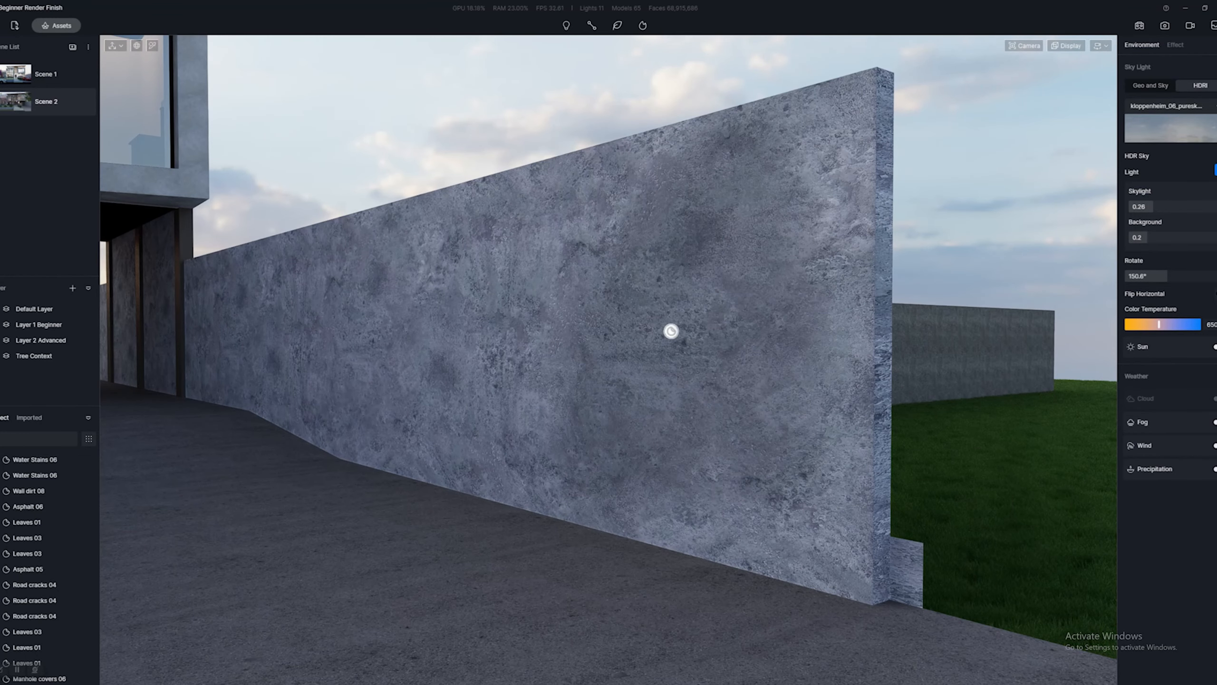
pyautogui.press('d')
pyautogui.moveTo(608, 360); pyautogui.dragTo(513, 347, button='right')
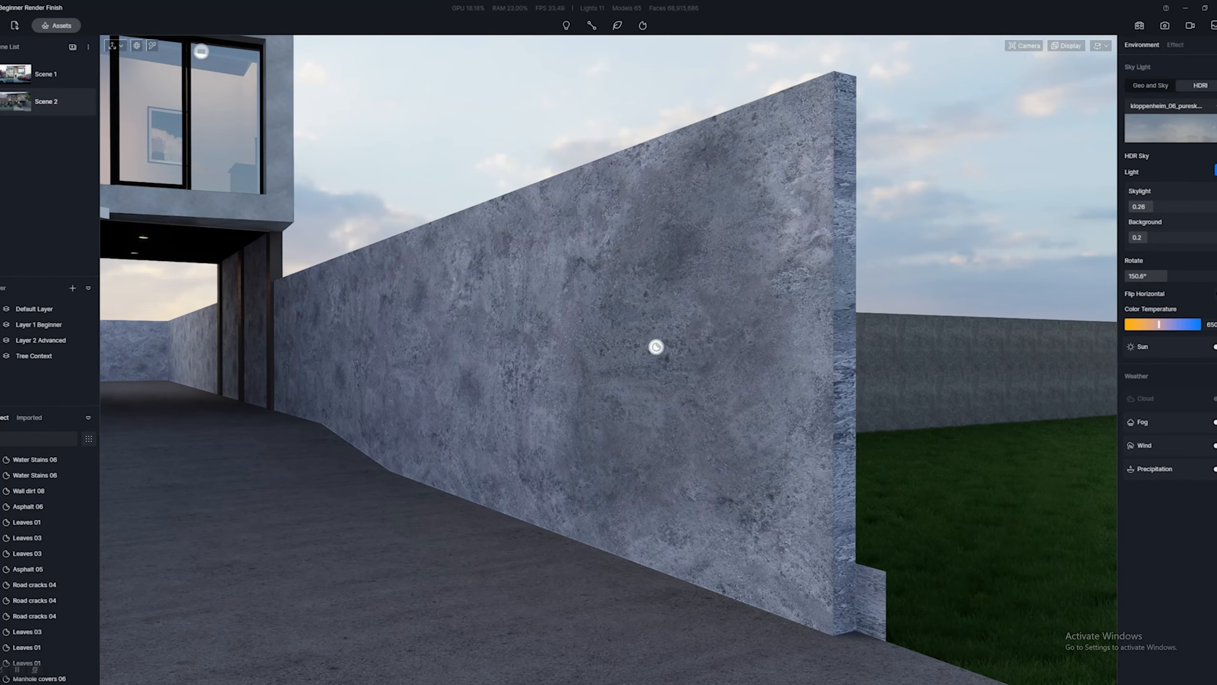
pyautogui.press('d')
pyautogui.moveTo(608, 359); pyautogui.dragTo(522, 348, button='right')
pyautogui.press('a')
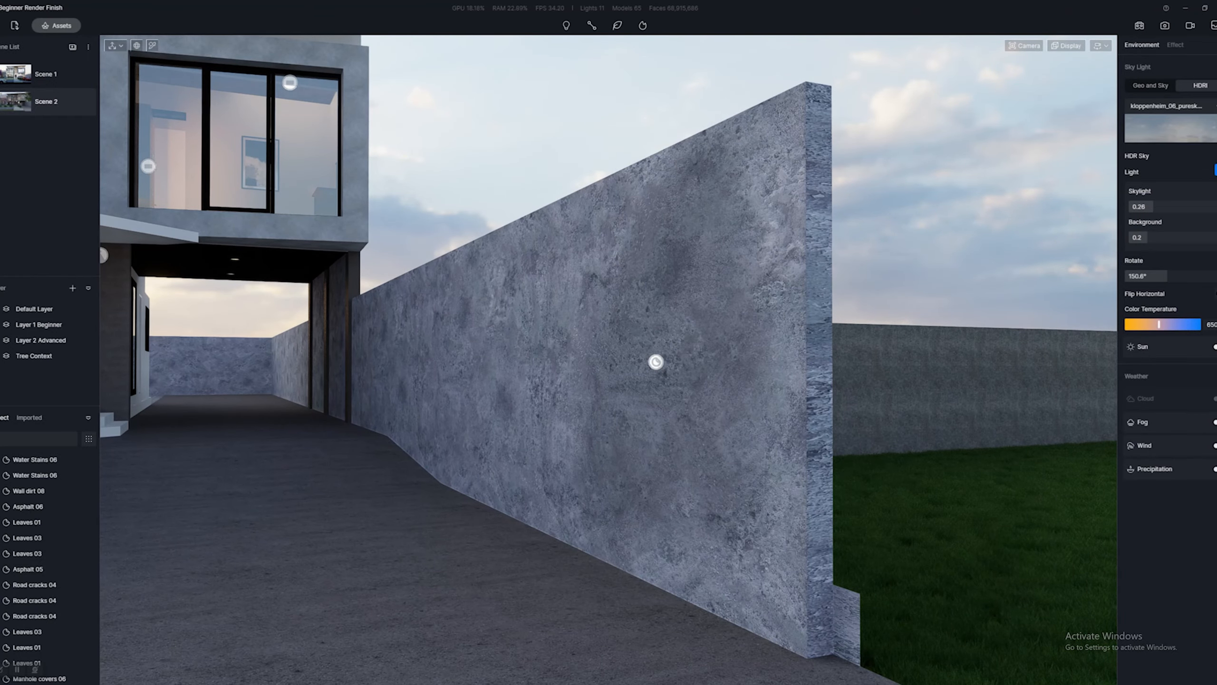
pyautogui.press('d')
pyautogui.moveTo(608, 360); pyautogui.dragTo(532, 378, button='right')
pyautogui.press('a')
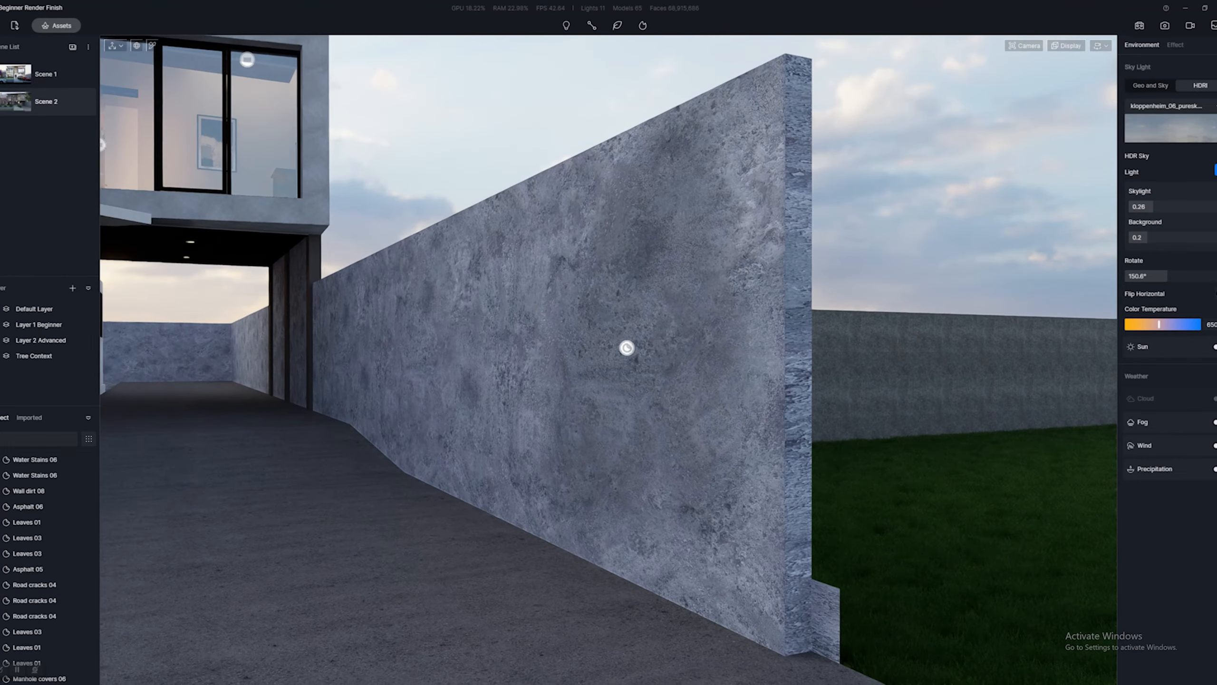
# - Select the driveway surface to open its Road Surface material settings
pyautogui.moveTo(608, 359); pyautogui.dragTo(939, 424, button='right')
pyautogui.press('a')
pyautogui.press('s')
pyautogui.press('s')
pyautogui.press('d')
pyautogui.click(595, 359)
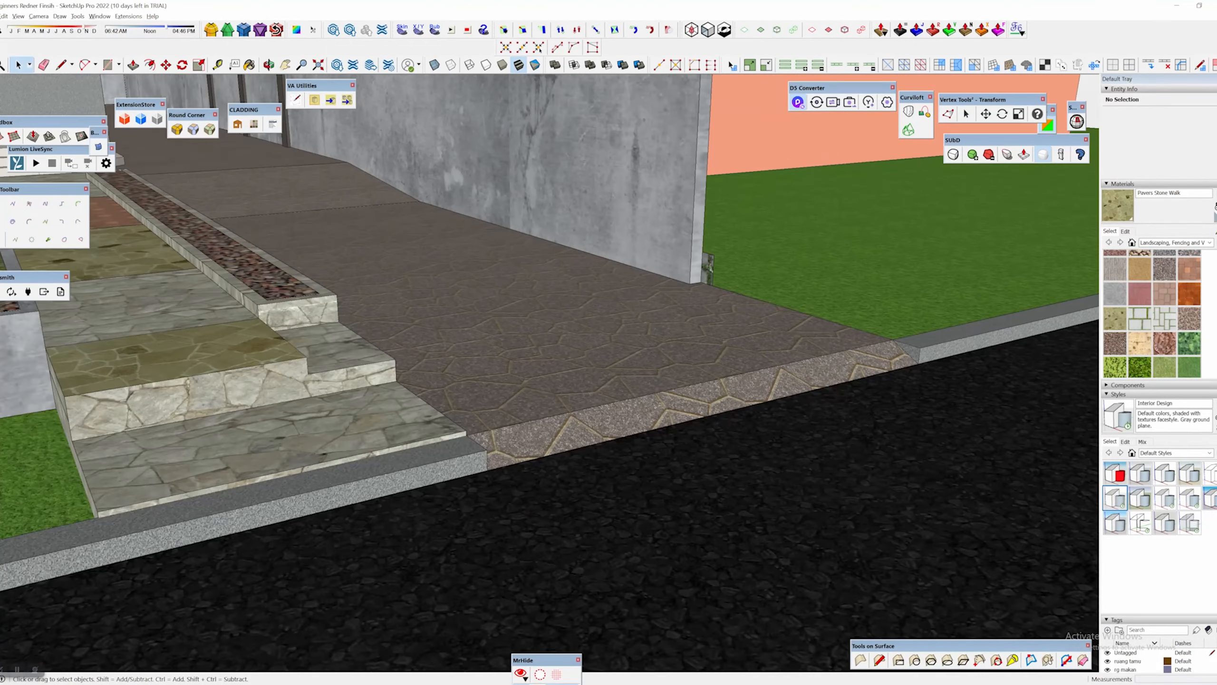
# - Inspect the driveway paving in SketchUp, open its group, and switch back to D5 Render
pyautogui.moveTo(575, 326); pyautogui.dragTo(623, 398, button='middle')
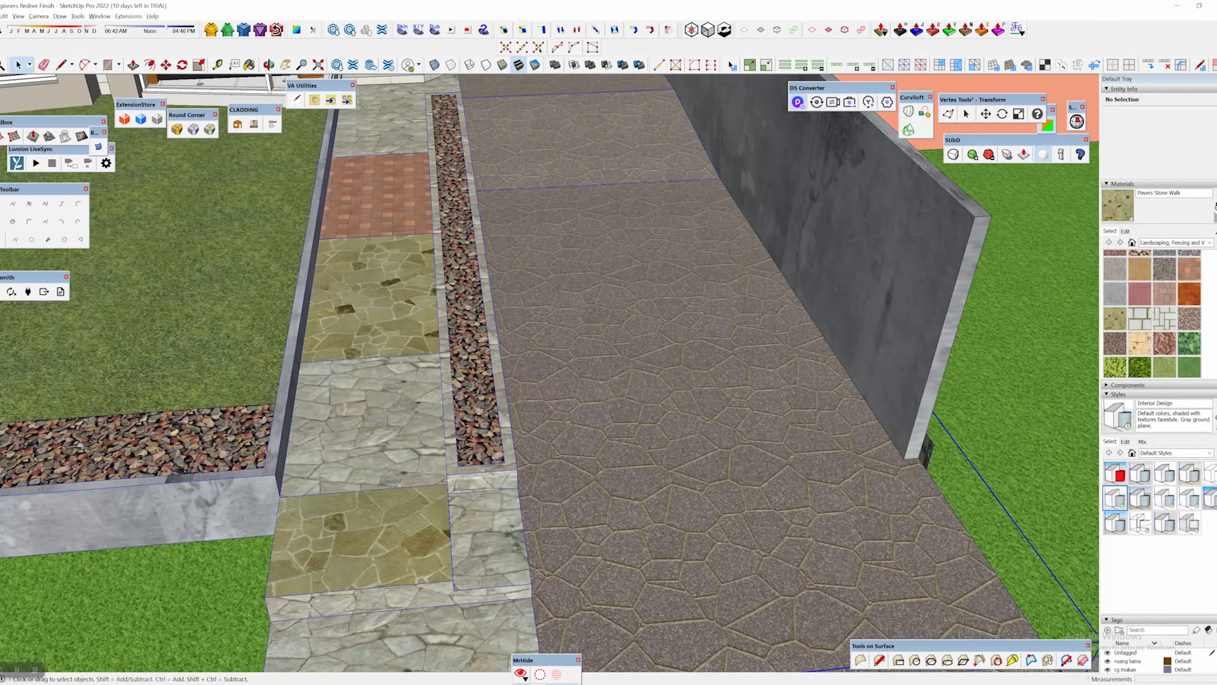
pyautogui.click(609, 398)
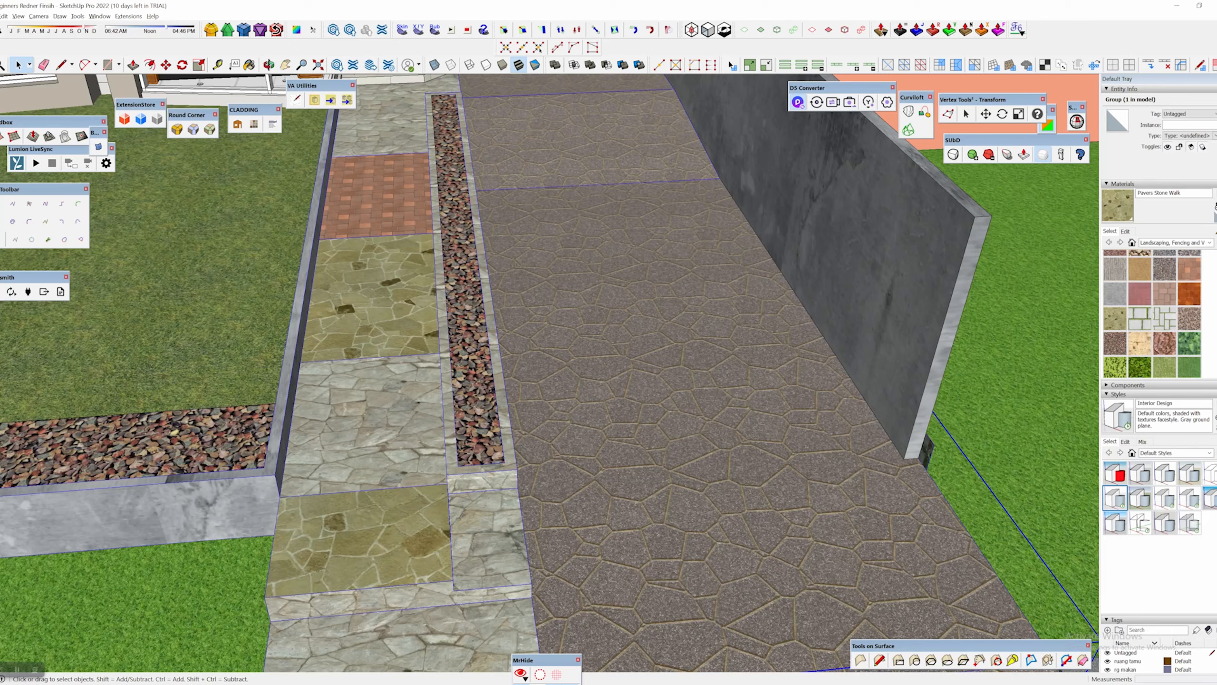
pyautogui.keyDown('shift'); pyautogui.moveTo(608, 398); pyautogui.dragTo(660, 347, button='middle'); pyautogui.keyUp('shift')
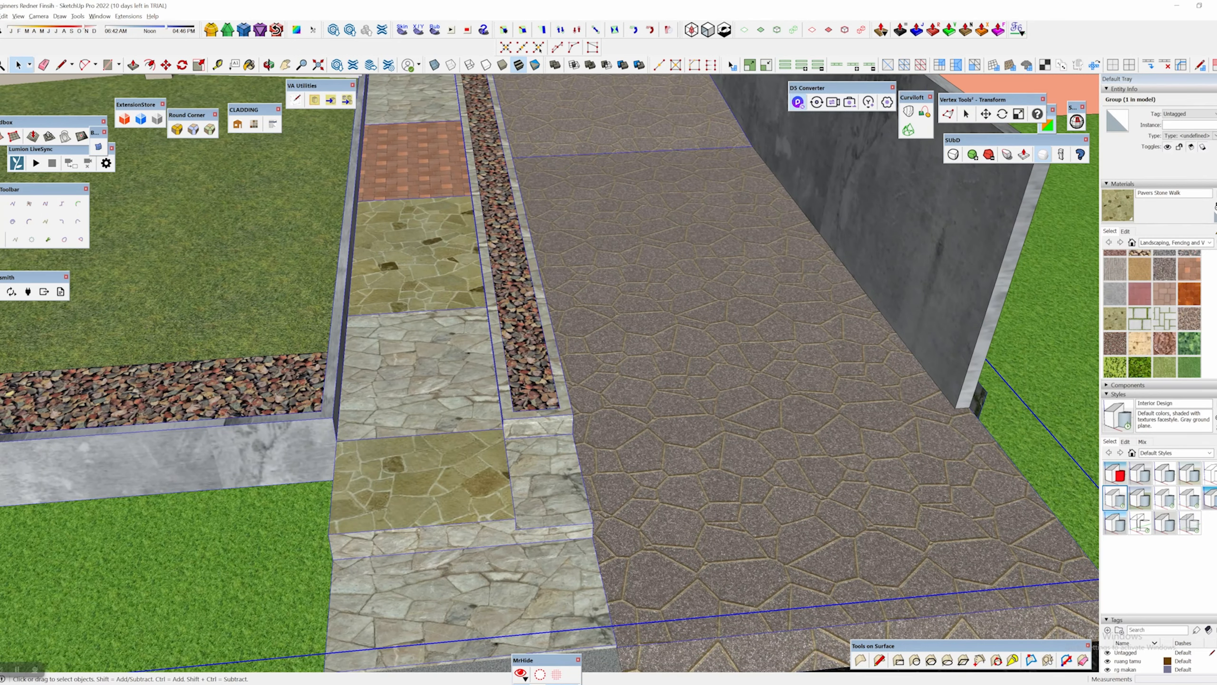
pyautogui.doubleClick(660, 347)
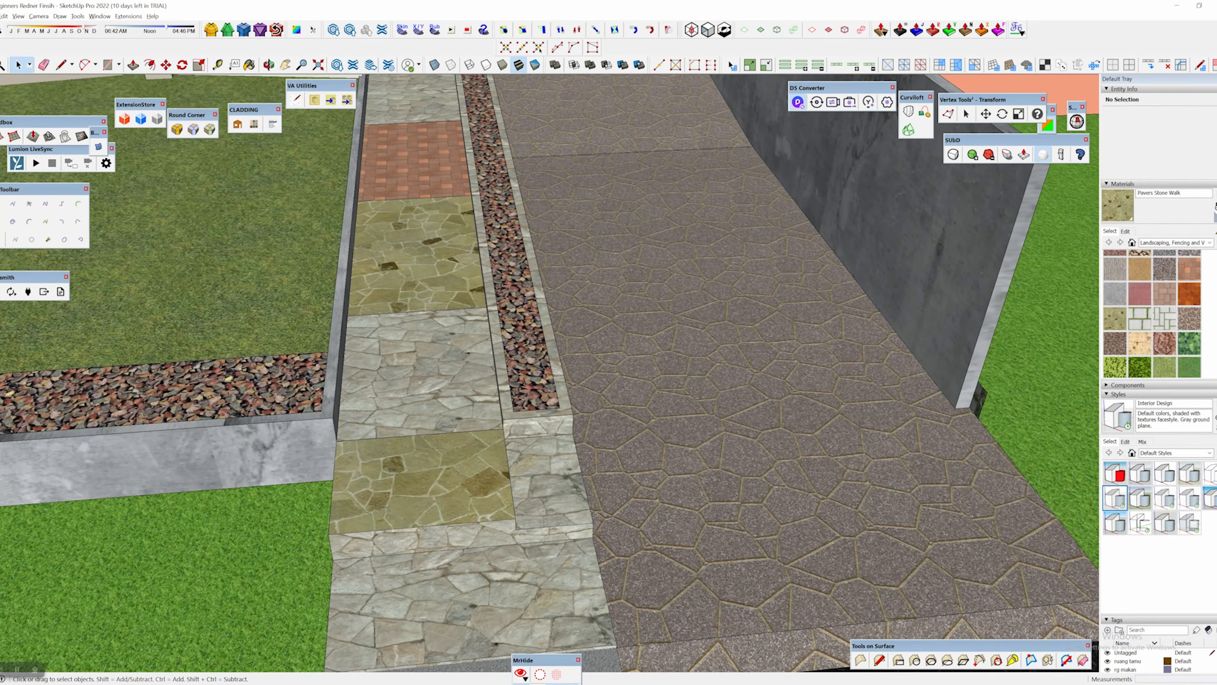
pyautogui.hotkey('alt', 'Tab')
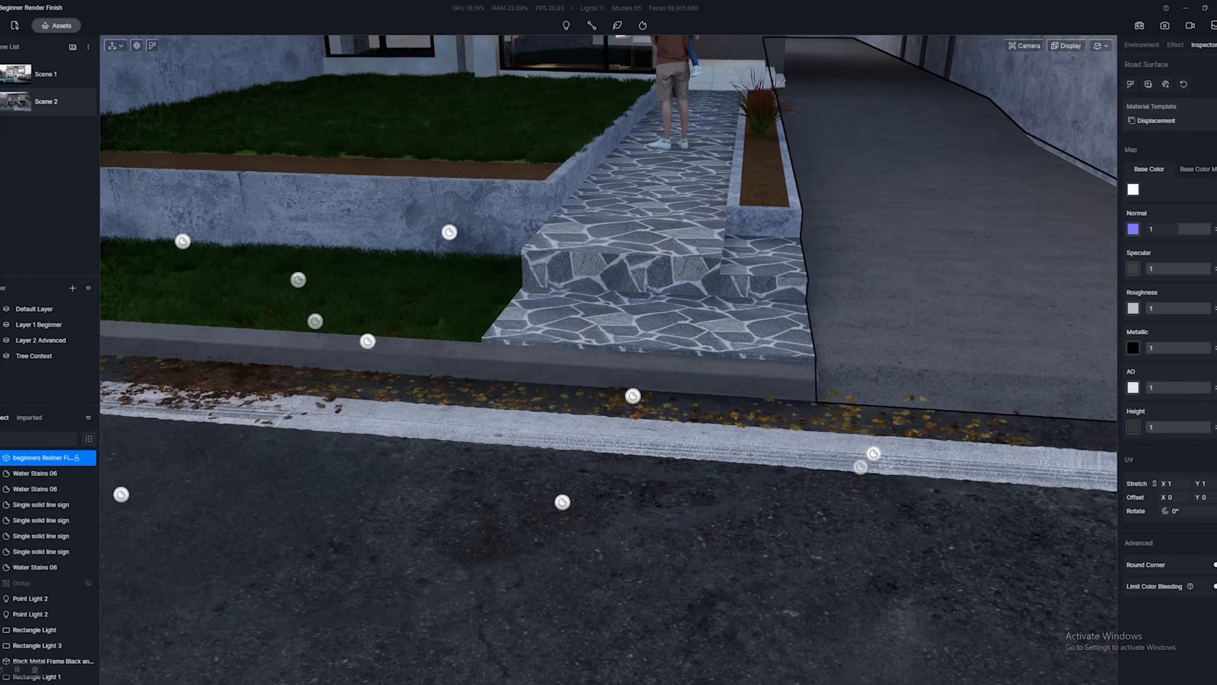
# - Select the stone surface of the front walkway to open its Irregular rock brick material settings
pyautogui.moveTo(608, 359); pyautogui.dragTo(747, 345, button='right')
pyautogui.press('e')
pyautogui.press('Escape')
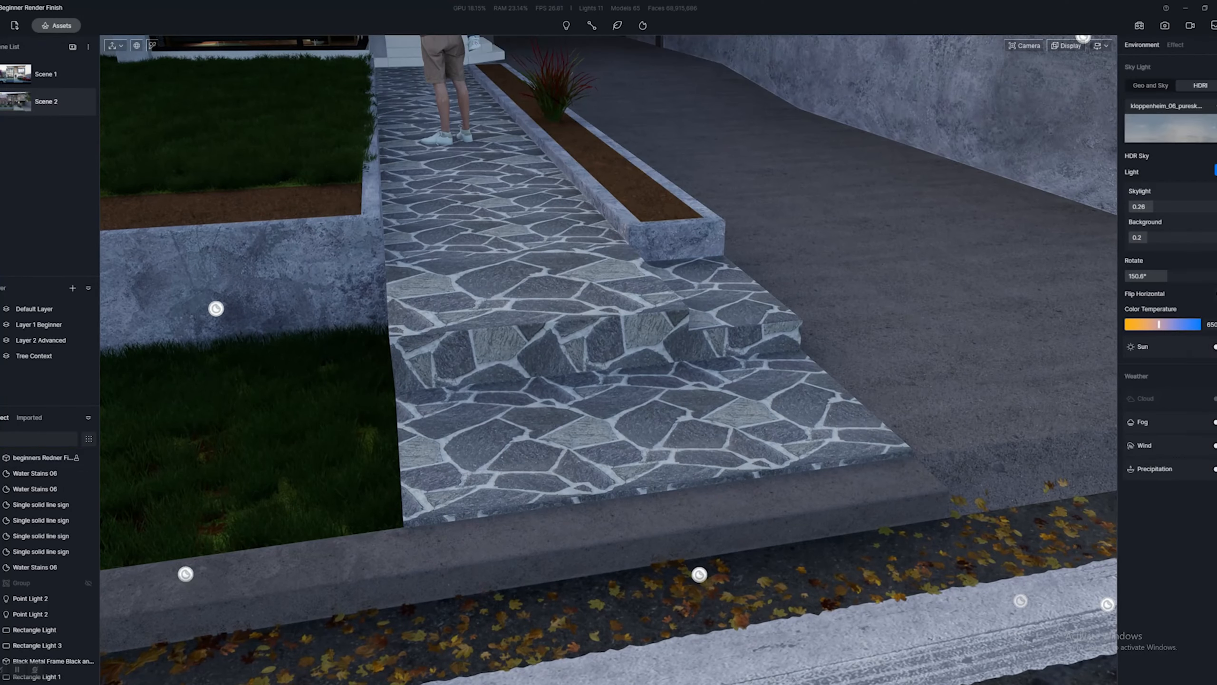
pyautogui.click(541, 287)
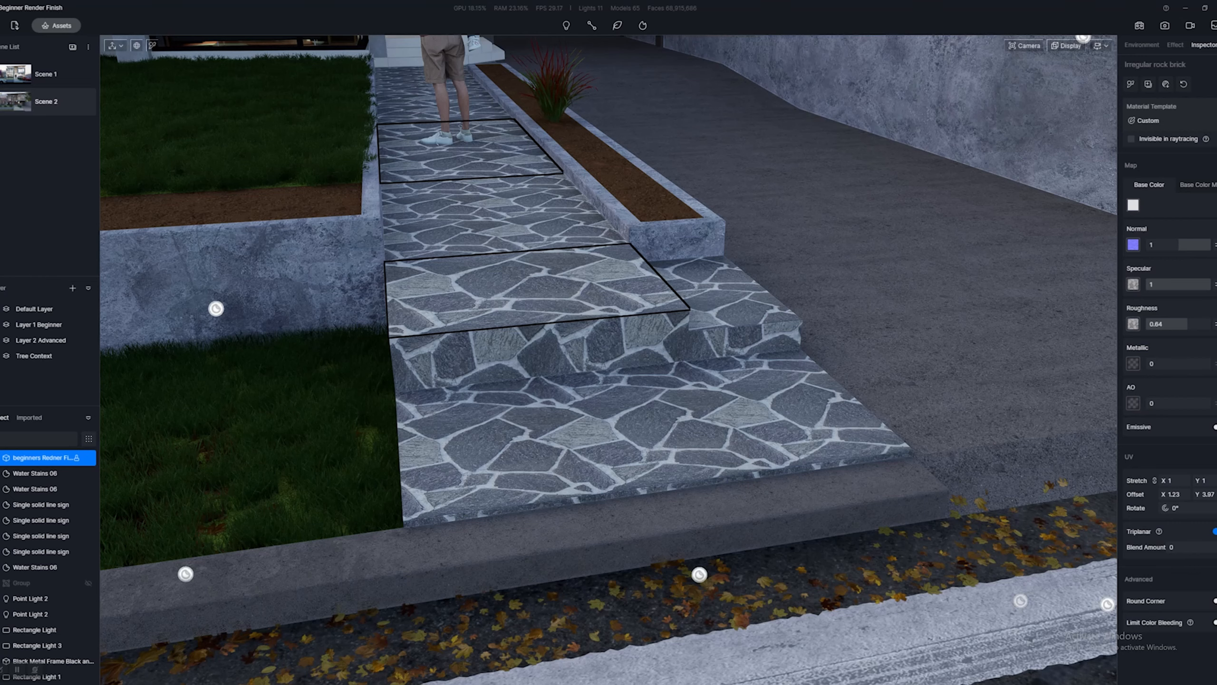
# - Examine the retaining wall, the fallen leaves along the curb and the manhole cover on the street
pyautogui.moveTo(609, 359); pyautogui.dragTo(480, 259, button='right')
pyautogui.press('s')
pyautogui.press('a')
pyautogui.press('q')
pyautogui.moveTo(608, 359); pyautogui.dragTo(659, 389, button='right')
pyautogui.press('s')
pyautogui.press('s')
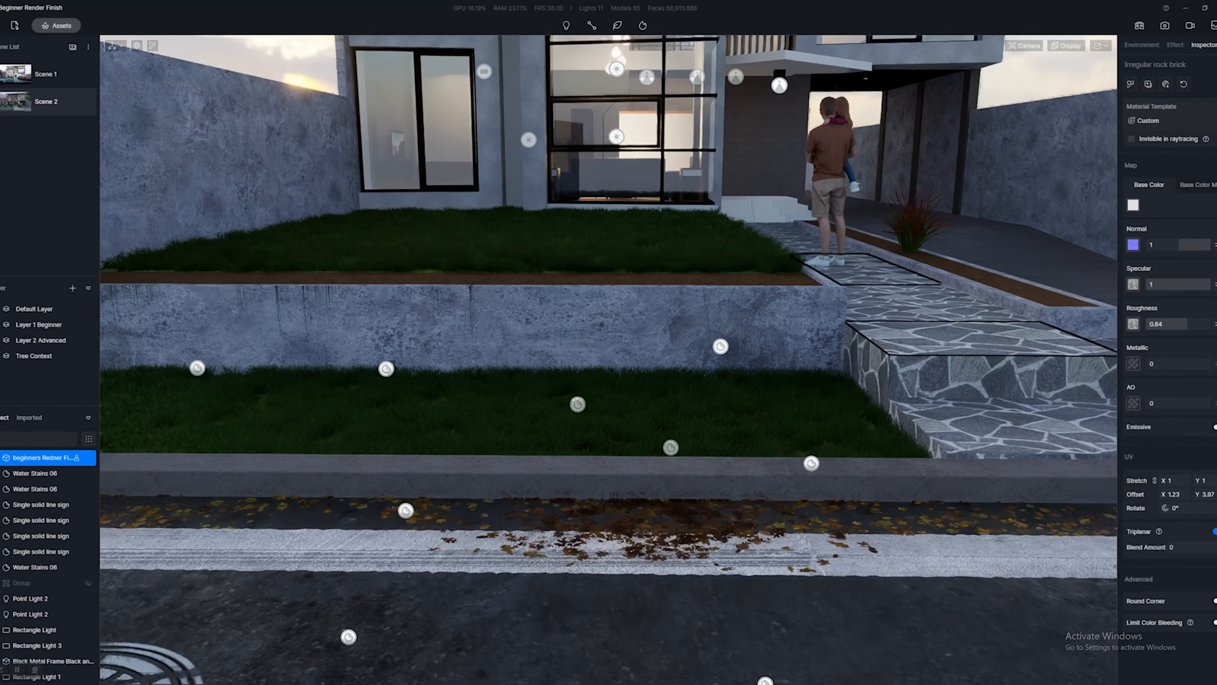
pyautogui.press('w')
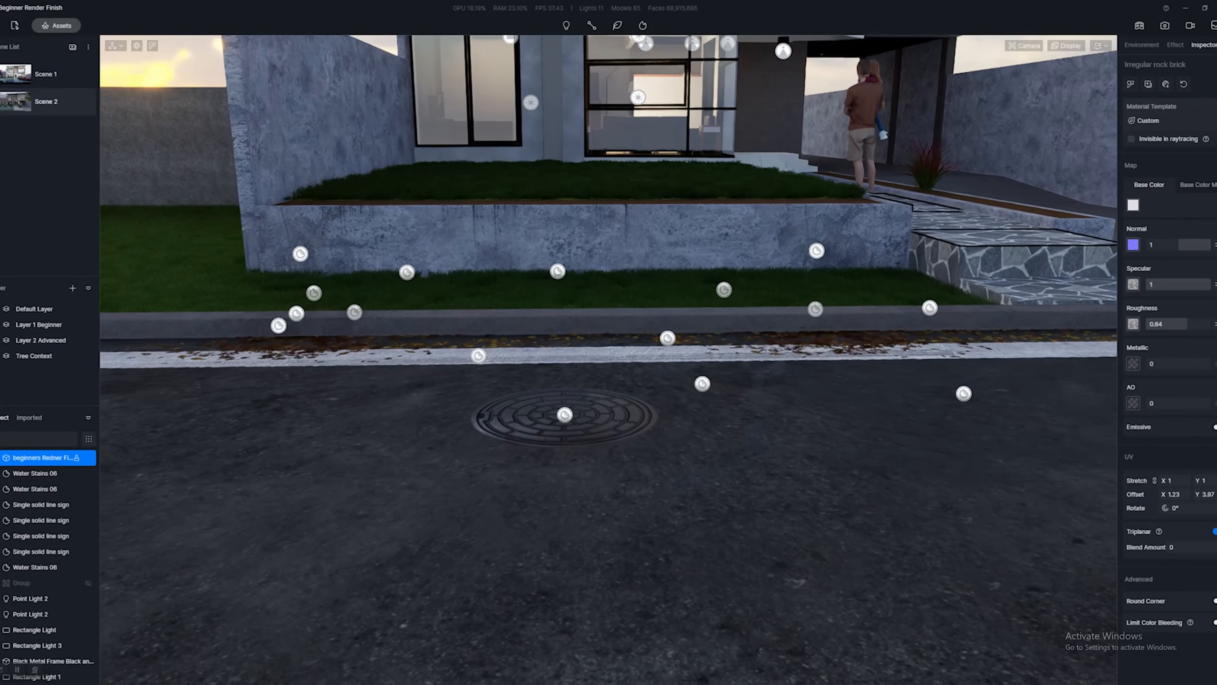
pyautogui.moveTo(565, 415); pyautogui.dragTo(412, 501, button='right')
pyautogui.press('a')
pyautogui.press('a')
pyautogui.press('w')
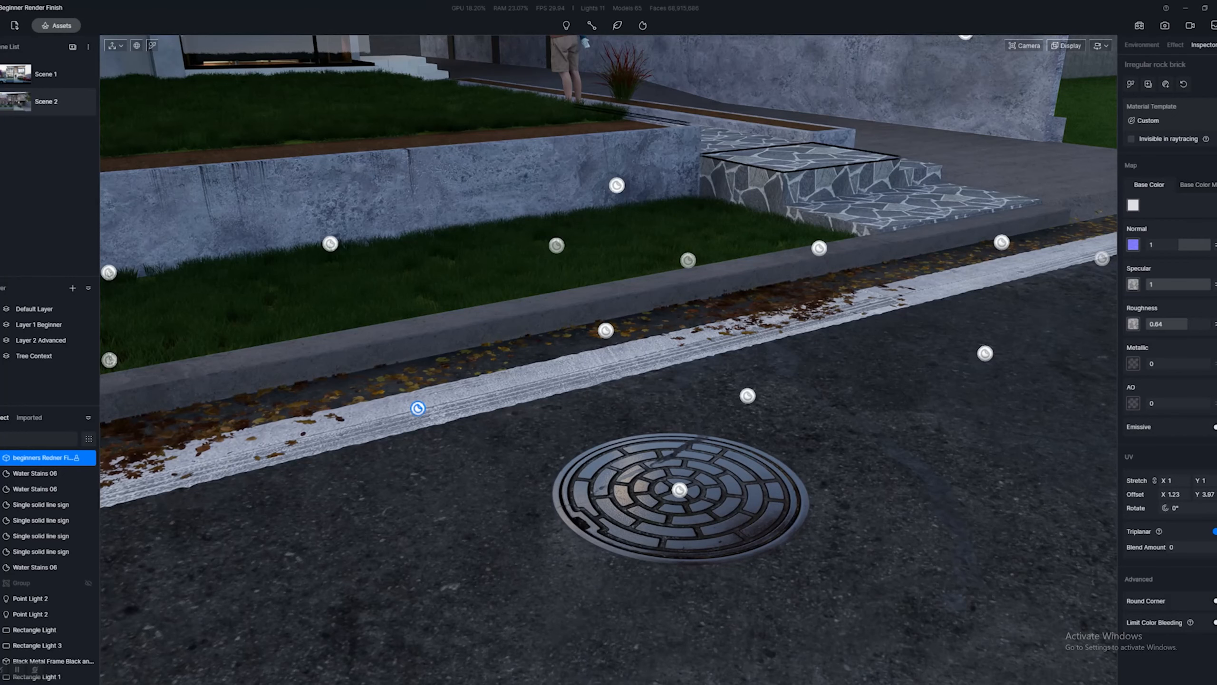
# - Select the Single solid line sign decal along the curb and inspect the white road line it forms
pyautogui.click(418, 408)
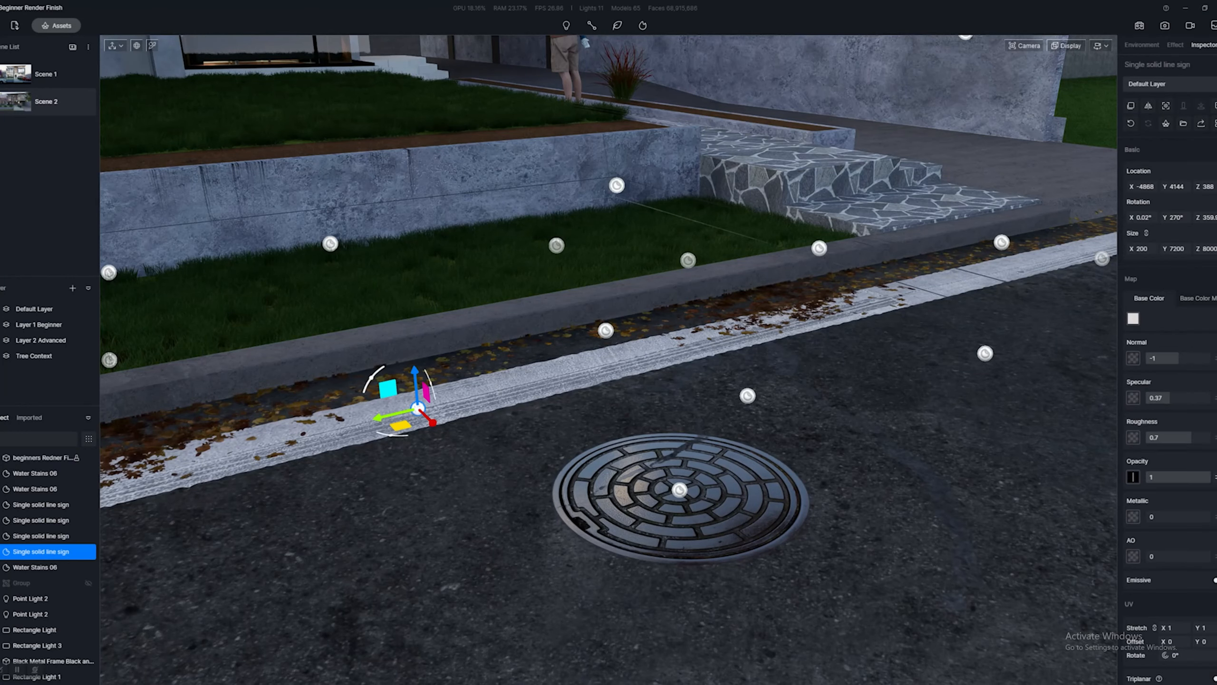
pyautogui.moveTo(418, 408); pyautogui.dragTo(269, 386, button='right')
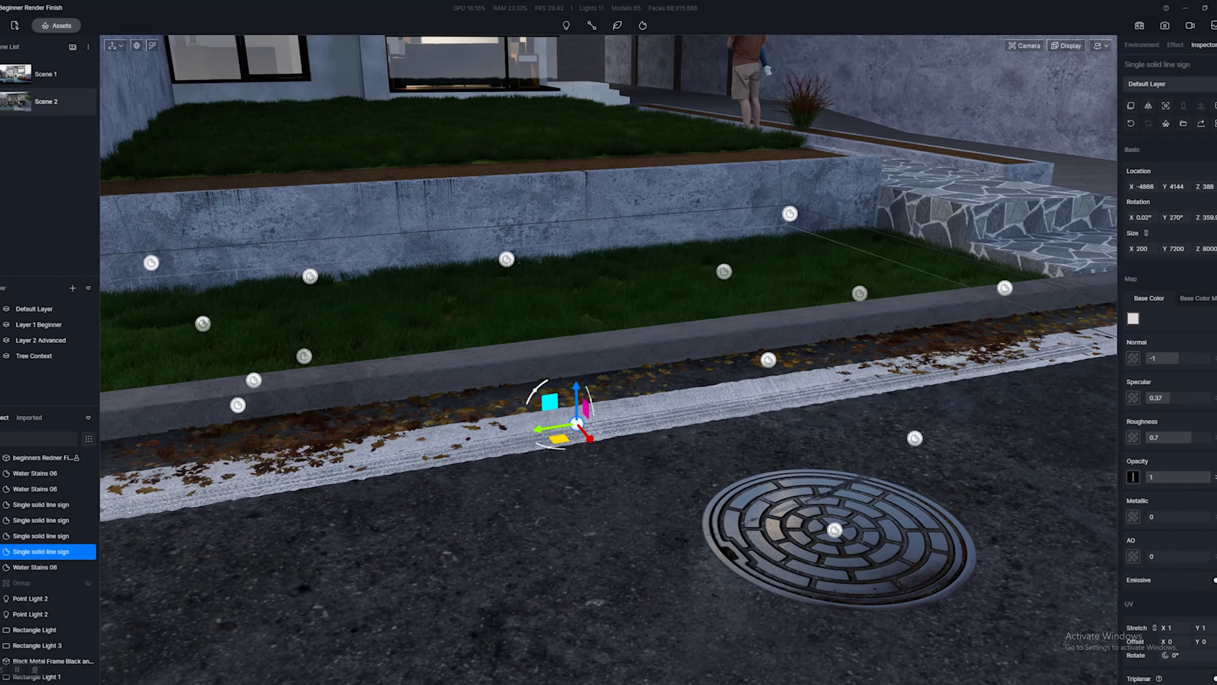
pyautogui.press('d')
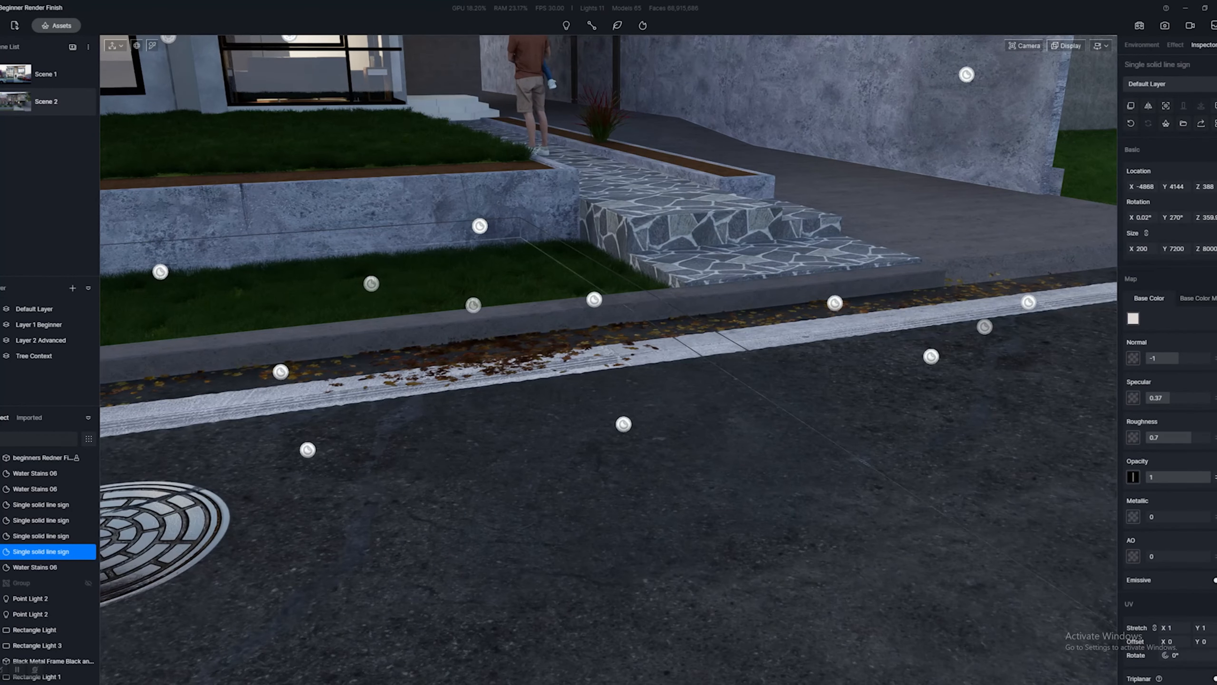
pyautogui.moveTo(268, 386); pyautogui.dragTo(105, 333, button='right')
pyautogui.press('w')
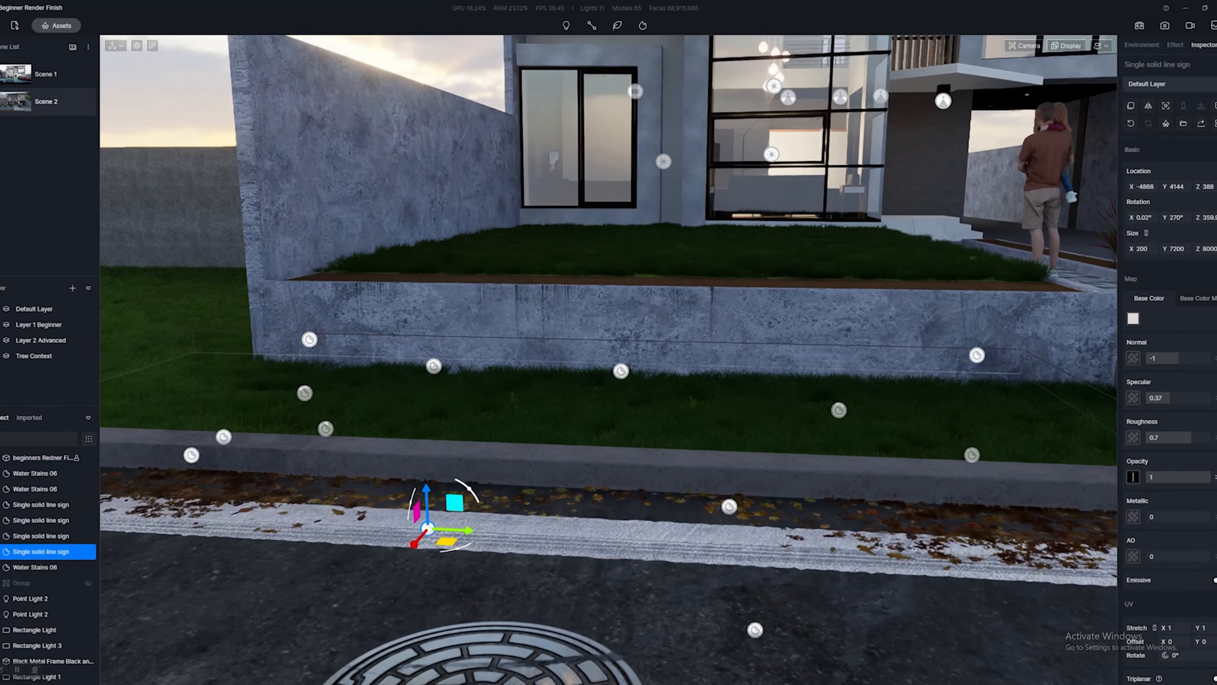
# - Select the brushed grass on the upper front lawn to show its brush records, and inspect the lawn up close
pyautogui.press('d')
pyautogui.press('d')
pyautogui.press('e')
pyautogui.press('w')
pyautogui.press('a')
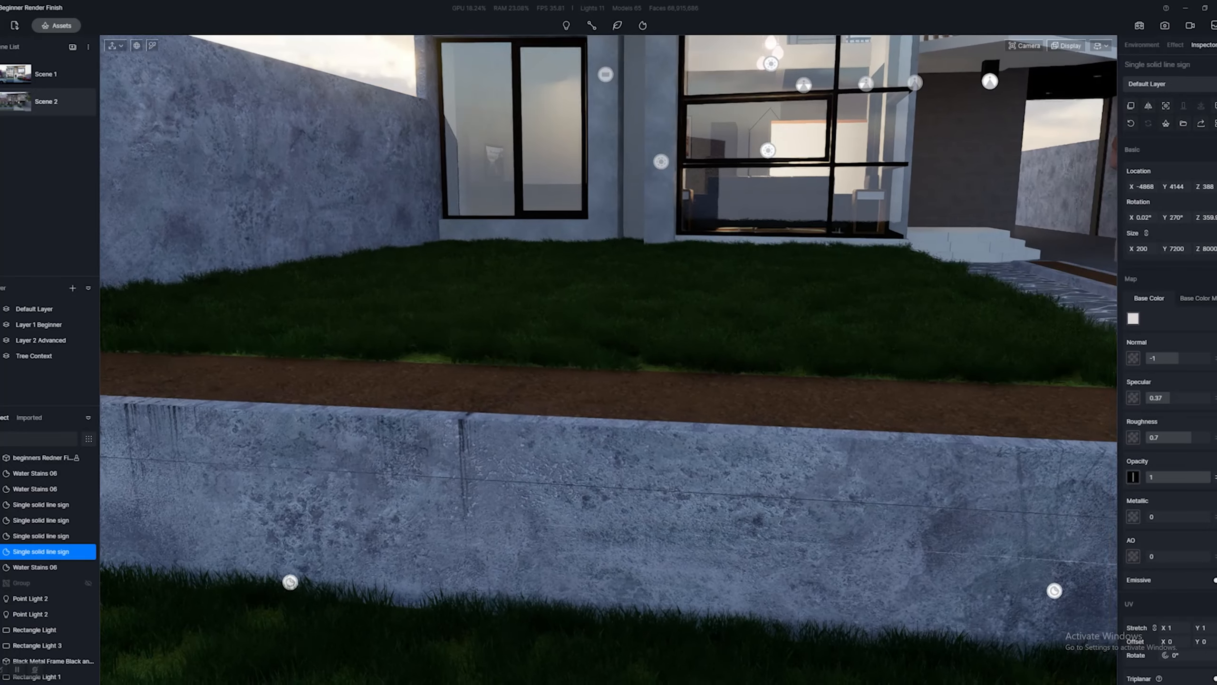
pyautogui.click(608, 311)
pyautogui.moveTo(609, 311); pyautogui.dragTo(714, 331, button='right')
pyautogui.press('w')
pyautogui.press('e')
pyautogui.moveTo(609, 312); pyautogui.dragTo(587, 311, button='right')
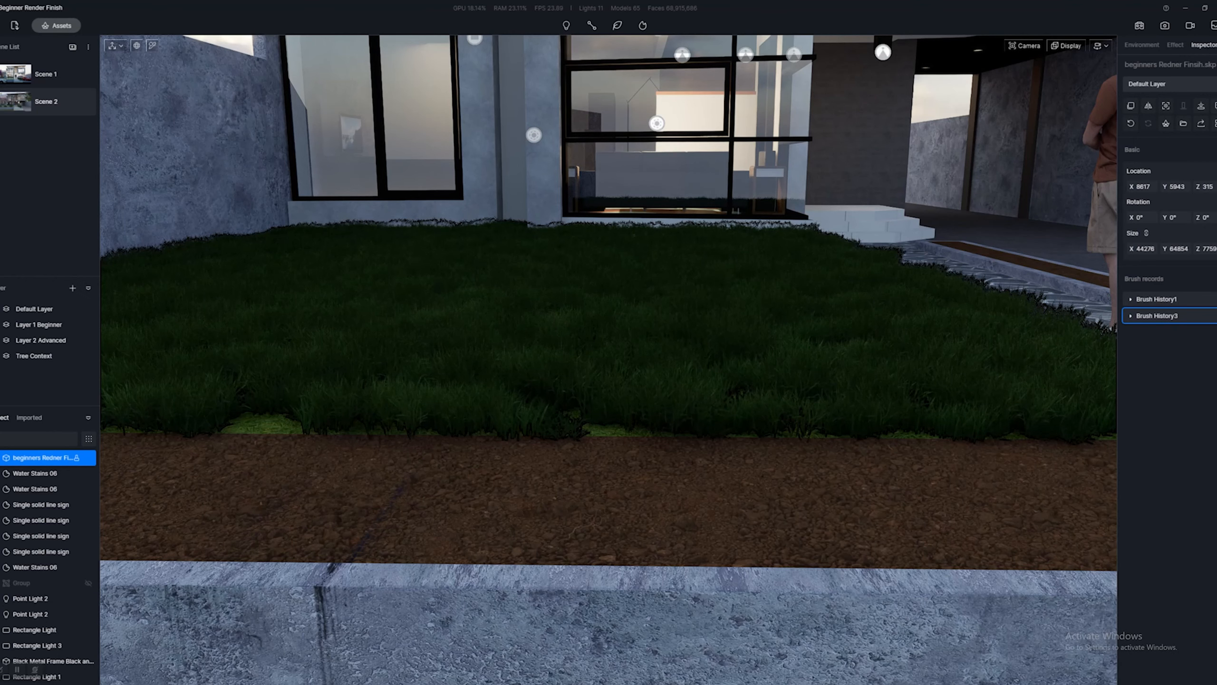
# - Preview the Grass04 Cluster from the recent assets over the front lawn, cancel the placement and close the asset library
pyautogui.click(56, 25)
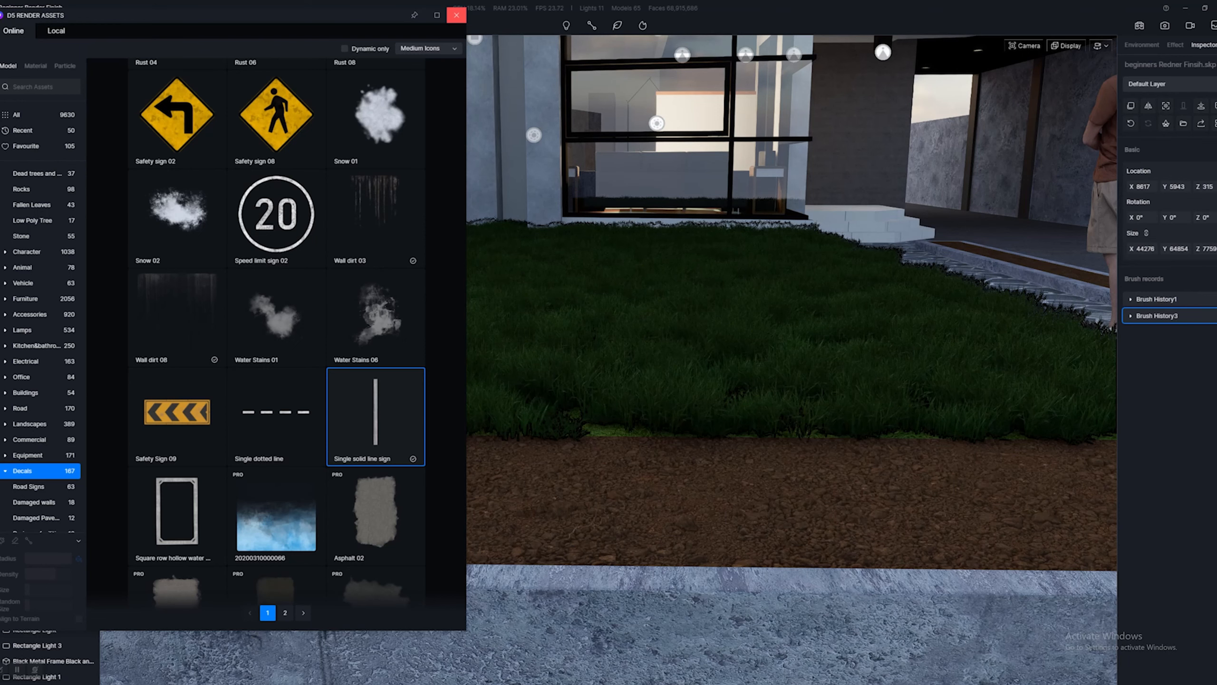
pyautogui.click(22, 129)
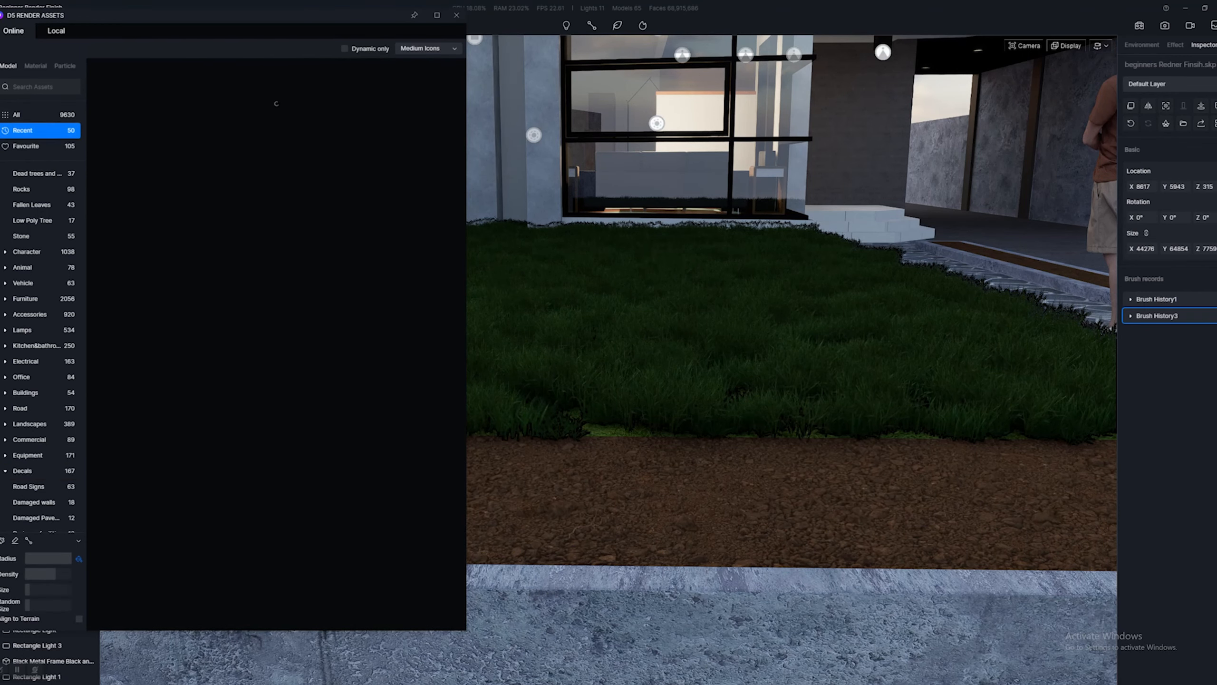
pyautogui.press('w')
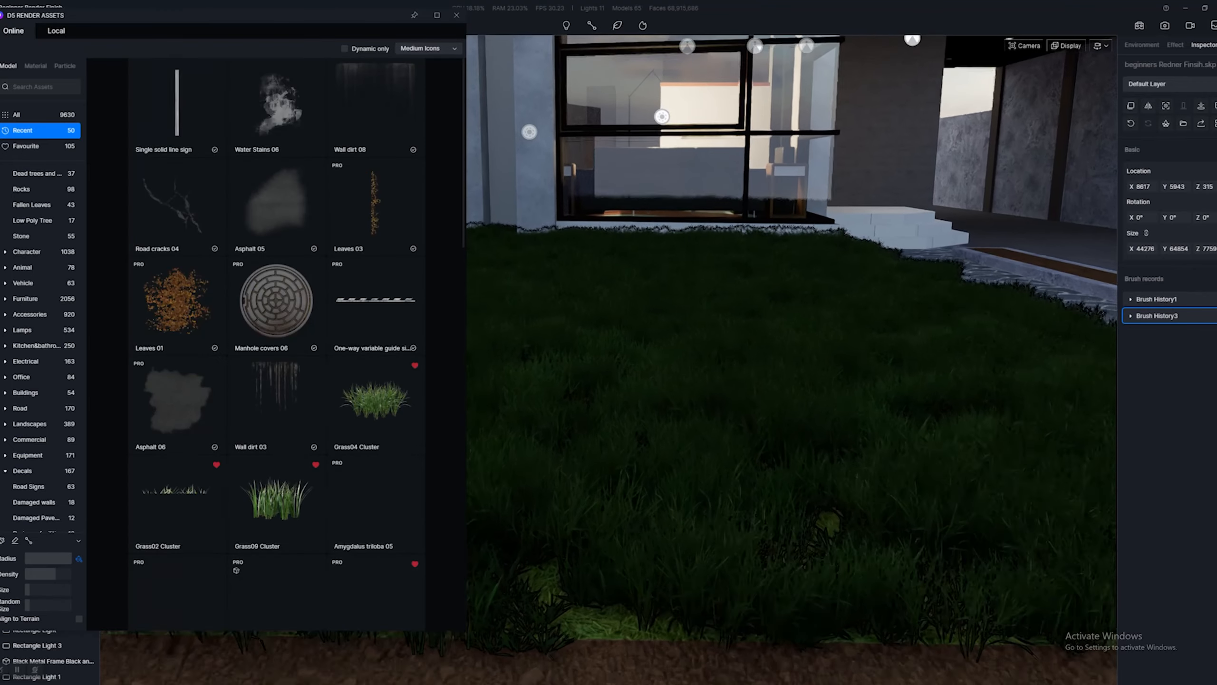
pyautogui.click(376, 405)
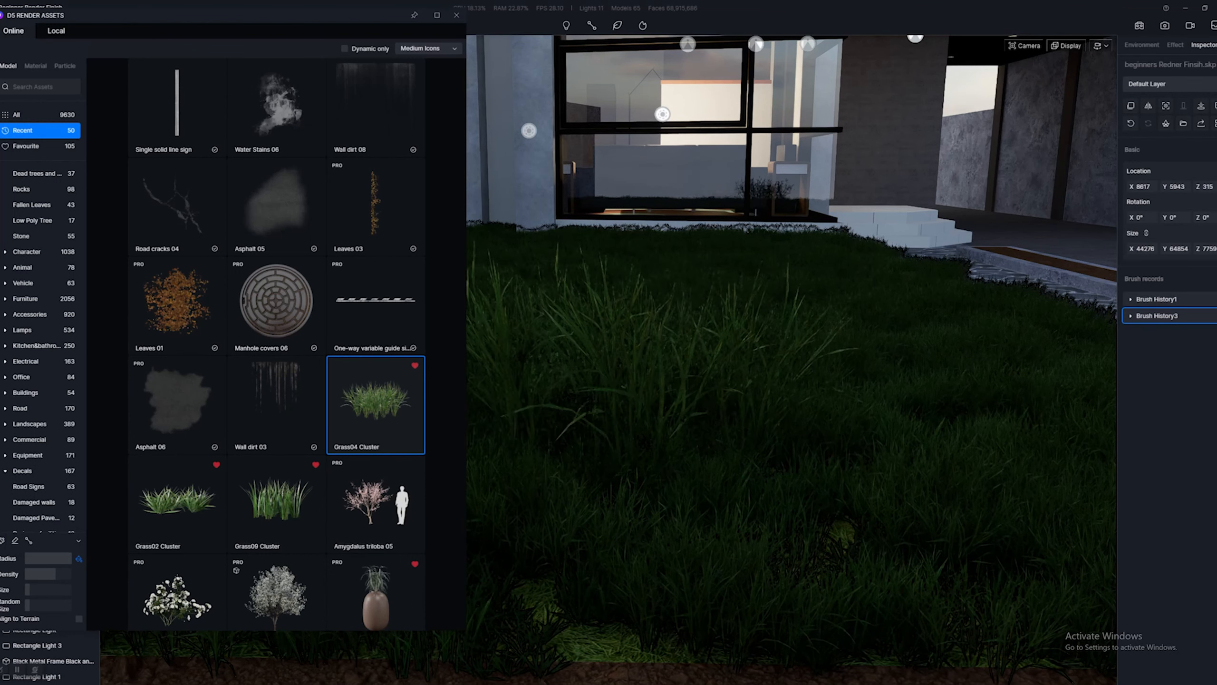
pyautogui.scroll(-5, 632, 326)
pyautogui.press('Escape')
pyautogui.scroll(-1, 632, 326)
pyautogui.scroll(-3, 632, 326)
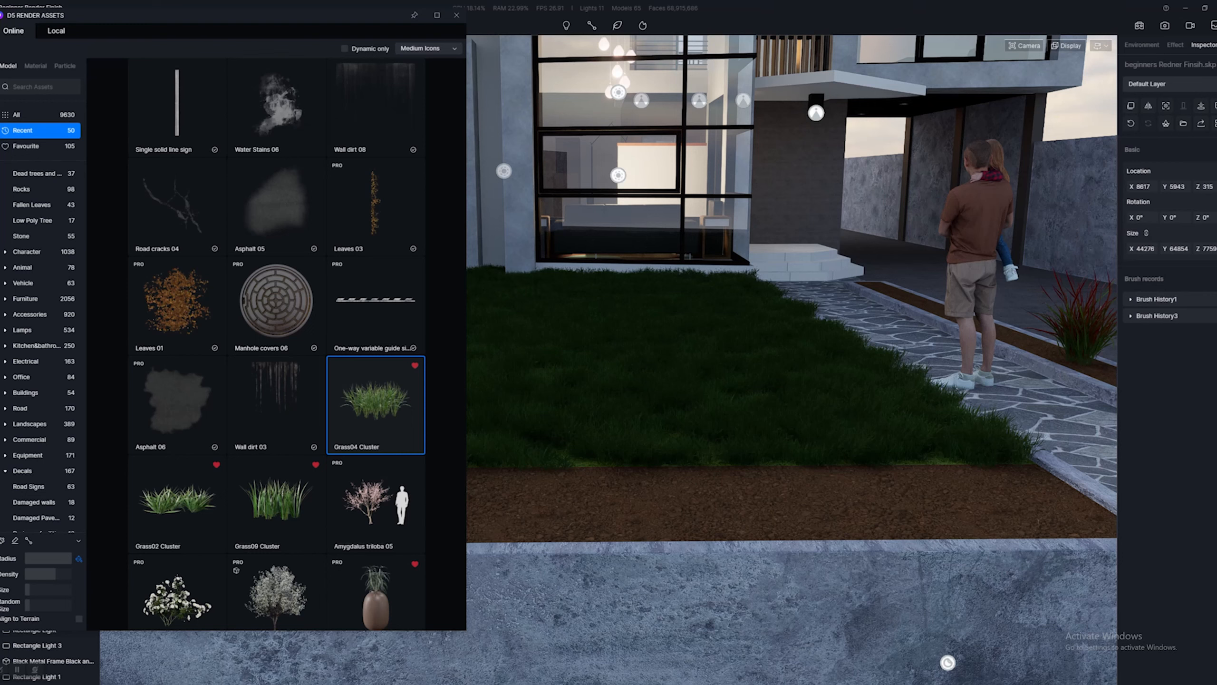
pyautogui.press('w')
pyautogui.press('w')
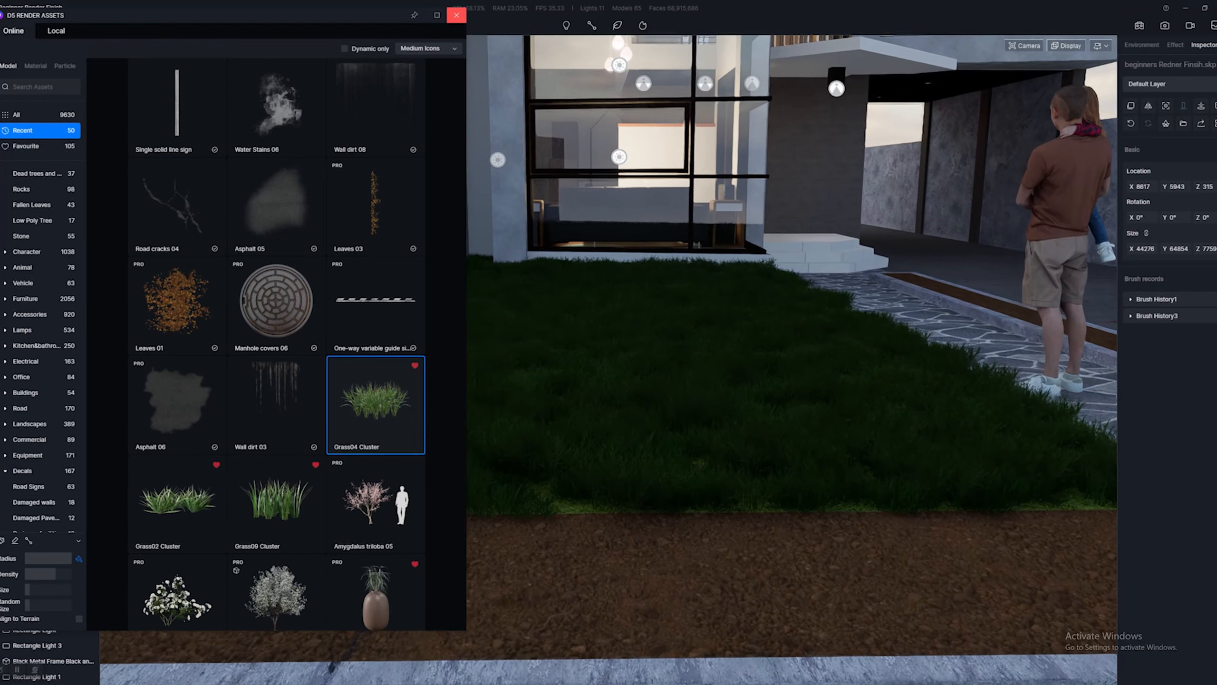
pyautogui.click(456, 15)
# - Select the Wall dirt 08 decal on the front retaining wall to inspect its settings and stains
pyautogui.press('s')
pyautogui.moveTo(632, 326)
pyautogui.mouseDown(button='right')
pyautogui.moveTo(537, 346)
pyautogui.moveTo(630, 331)
pyautogui.mouseUp(button='right')
pyautogui.press('s')
pyautogui.press('s')
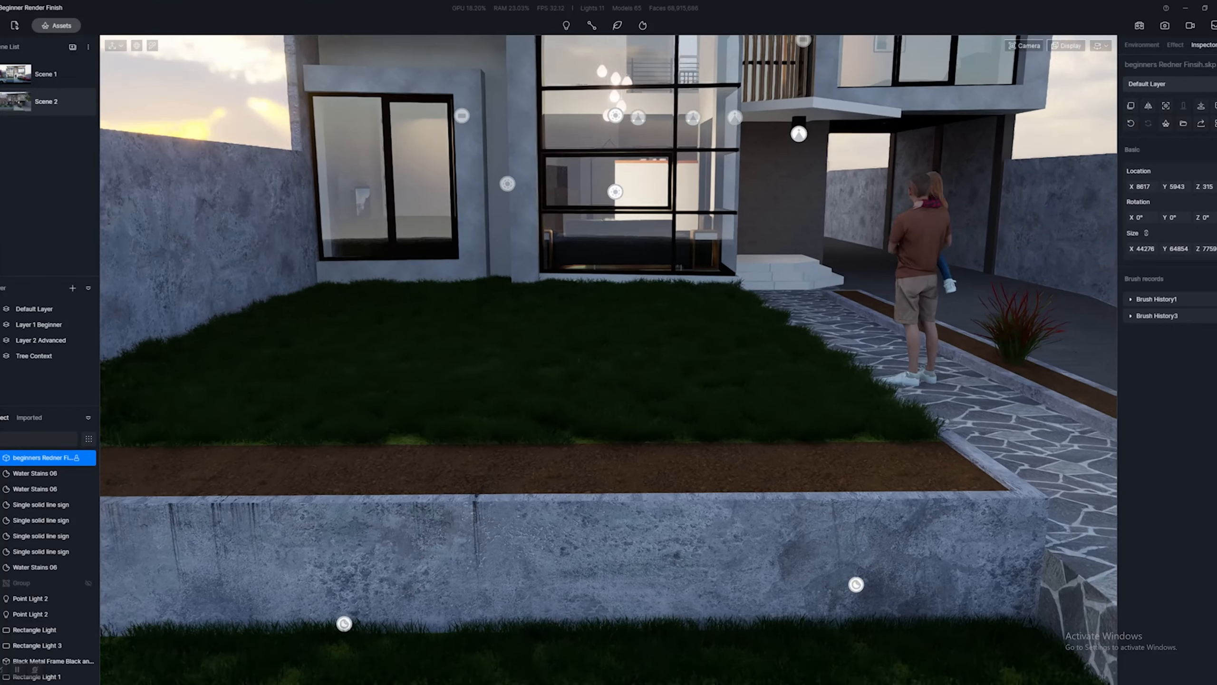
pyautogui.press('s')
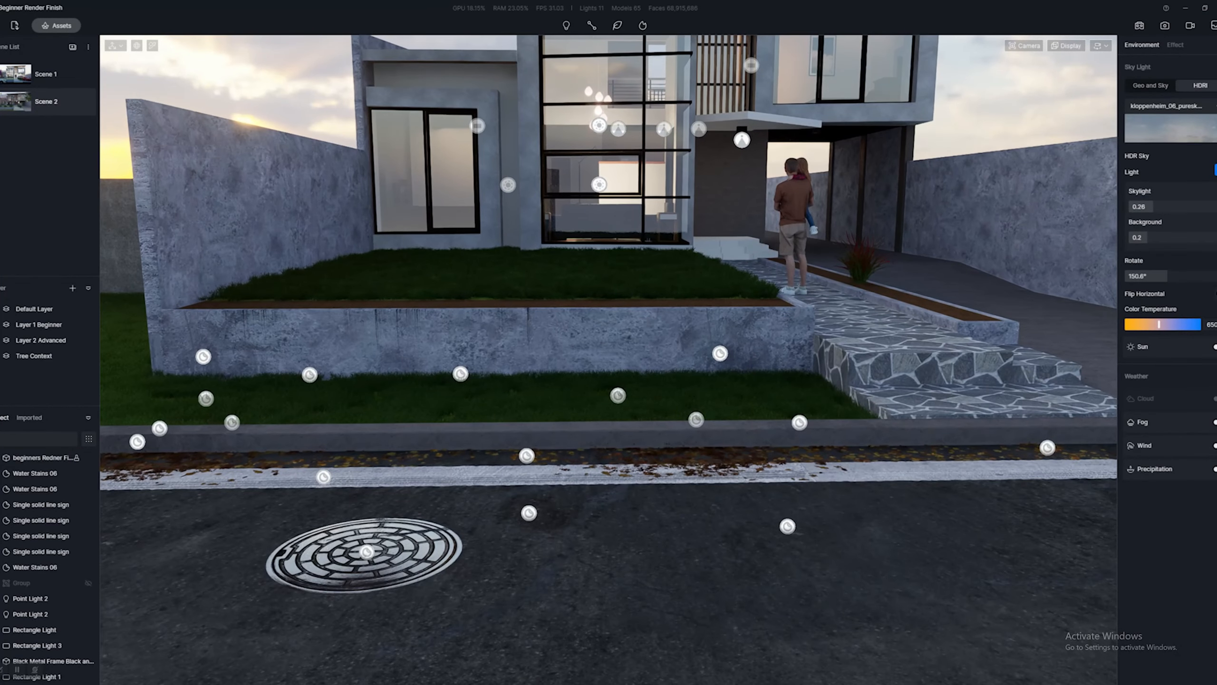
pyautogui.click(203, 356)
pyautogui.click(310, 375)
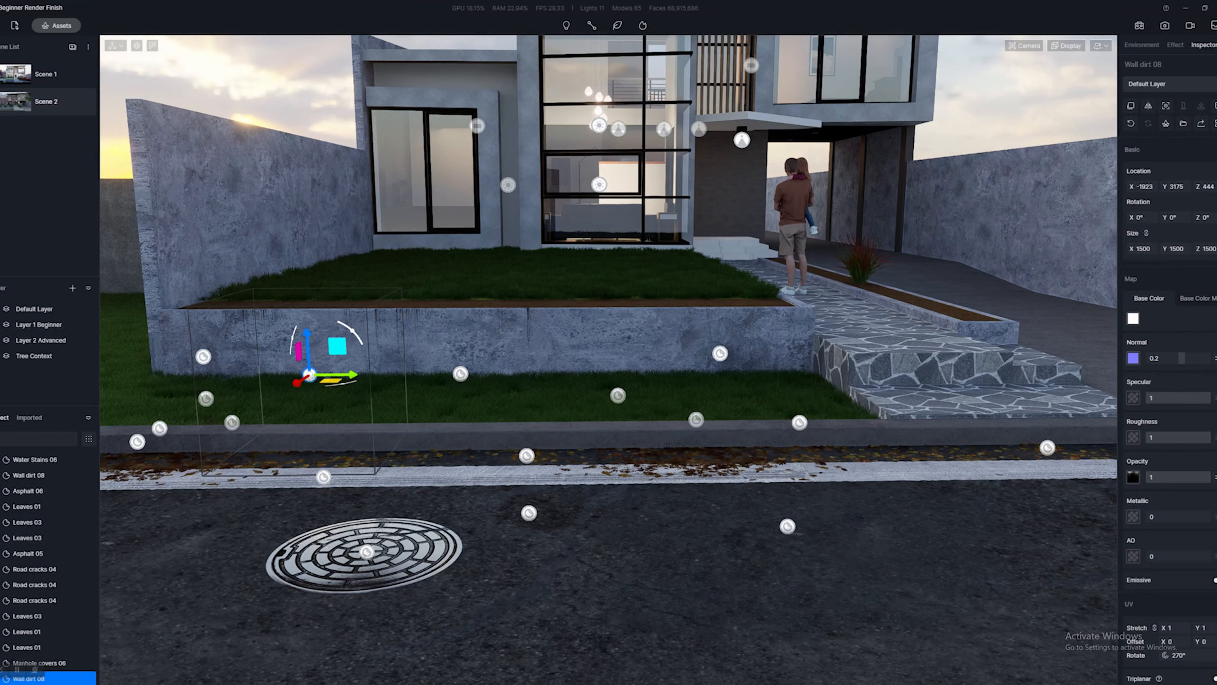
pyautogui.moveTo(608, 359); pyautogui.dragTo(602, 305, button='right')
pyautogui.press('d')
pyautogui.press('s')
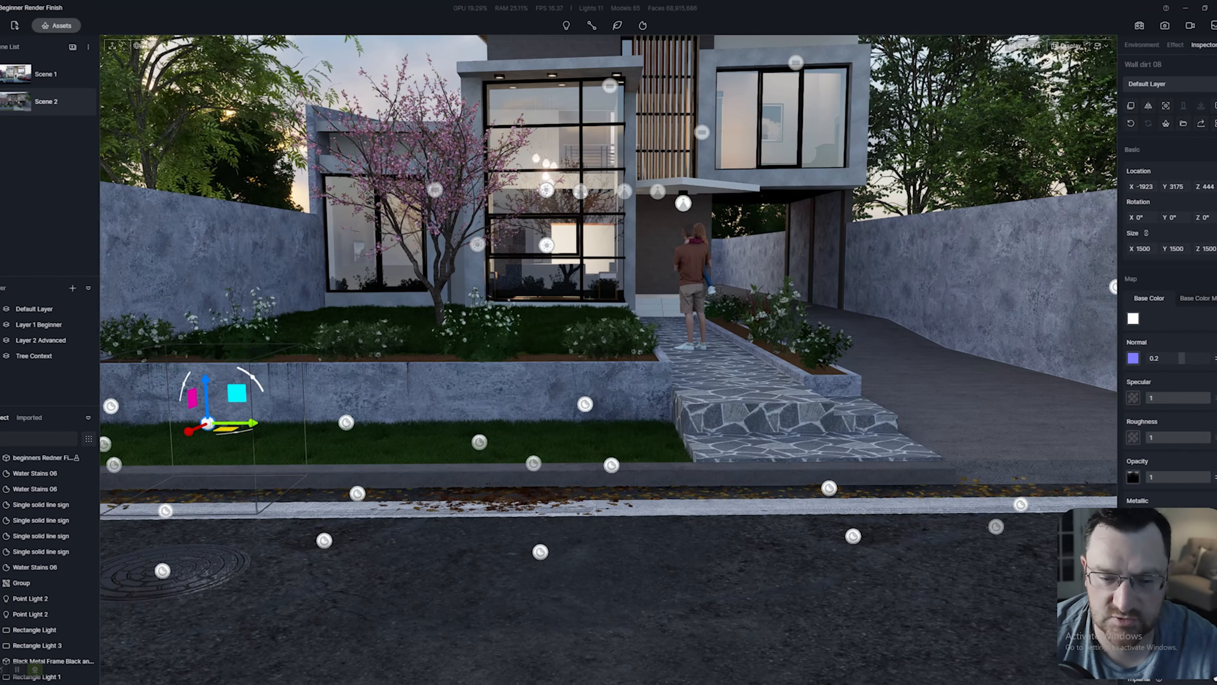
# - Return to Scene 2, reframe the camera on the whole house front and update the saved scene with this view
pyautogui.click(49, 95)
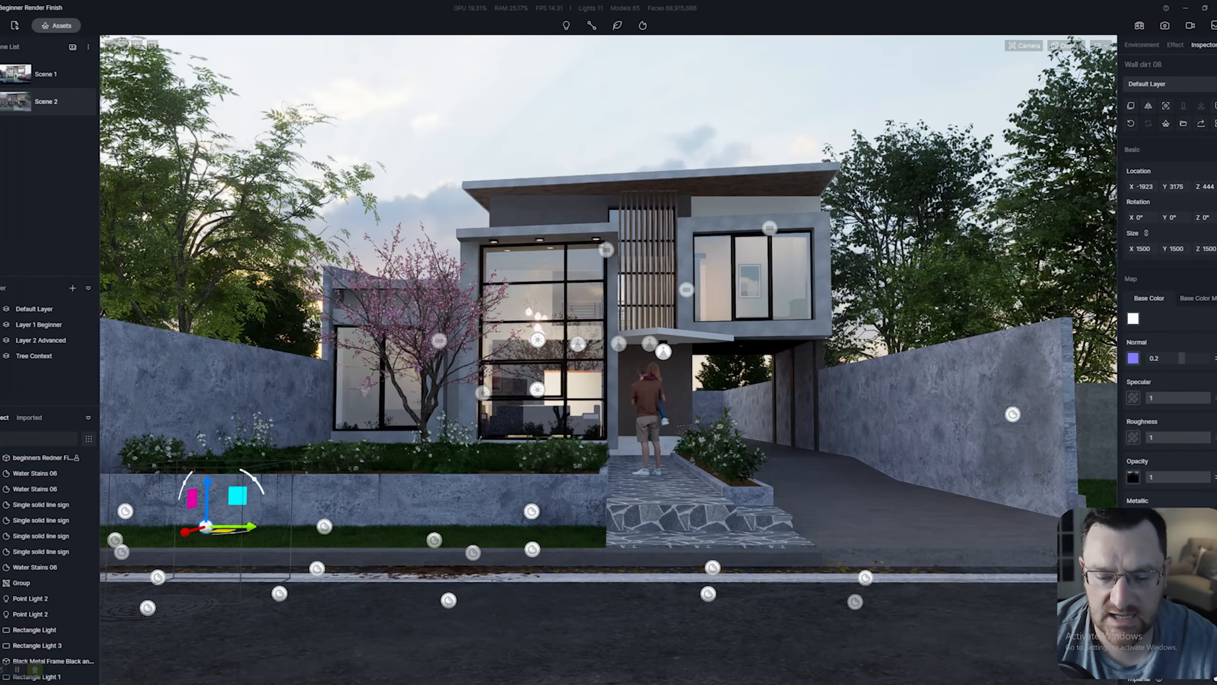
pyautogui.press('a')
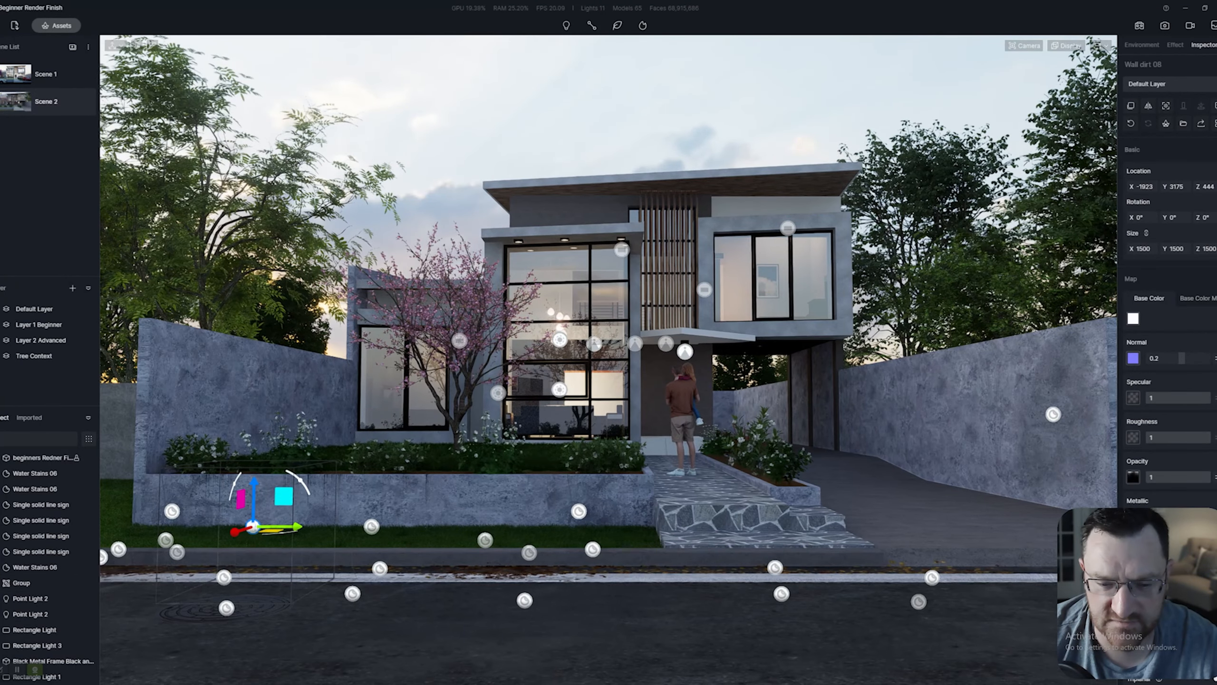
pyautogui.press('d')
pyautogui.press('a')
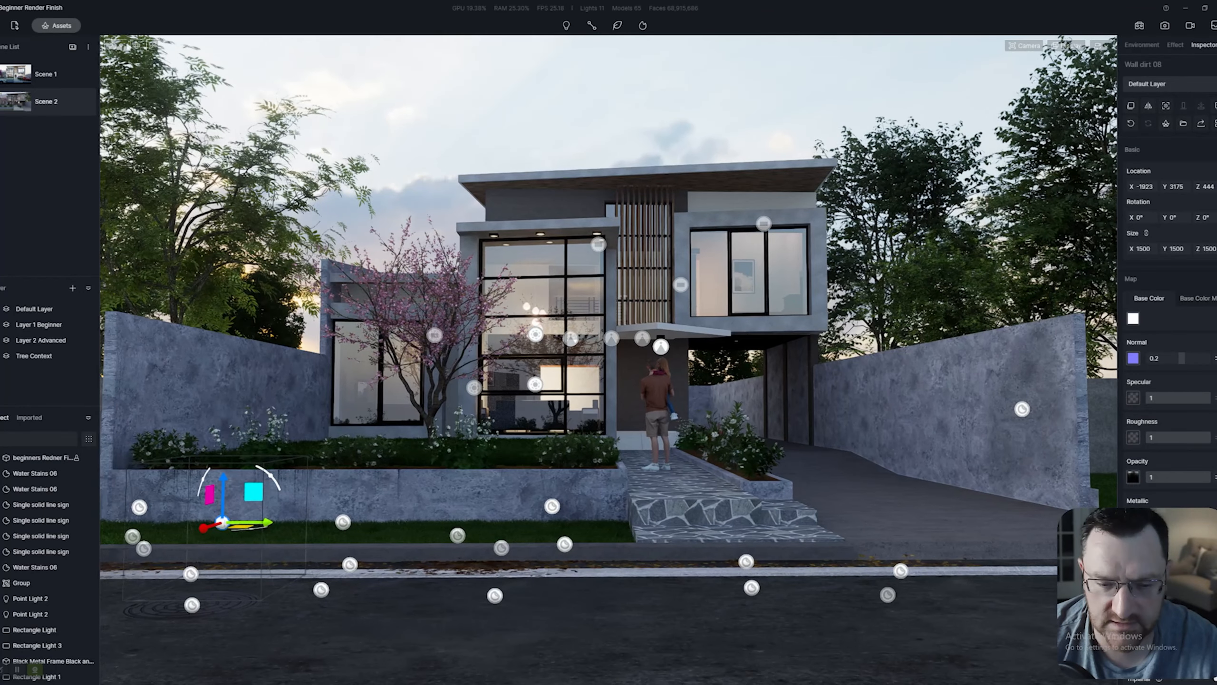
pyautogui.press('d')
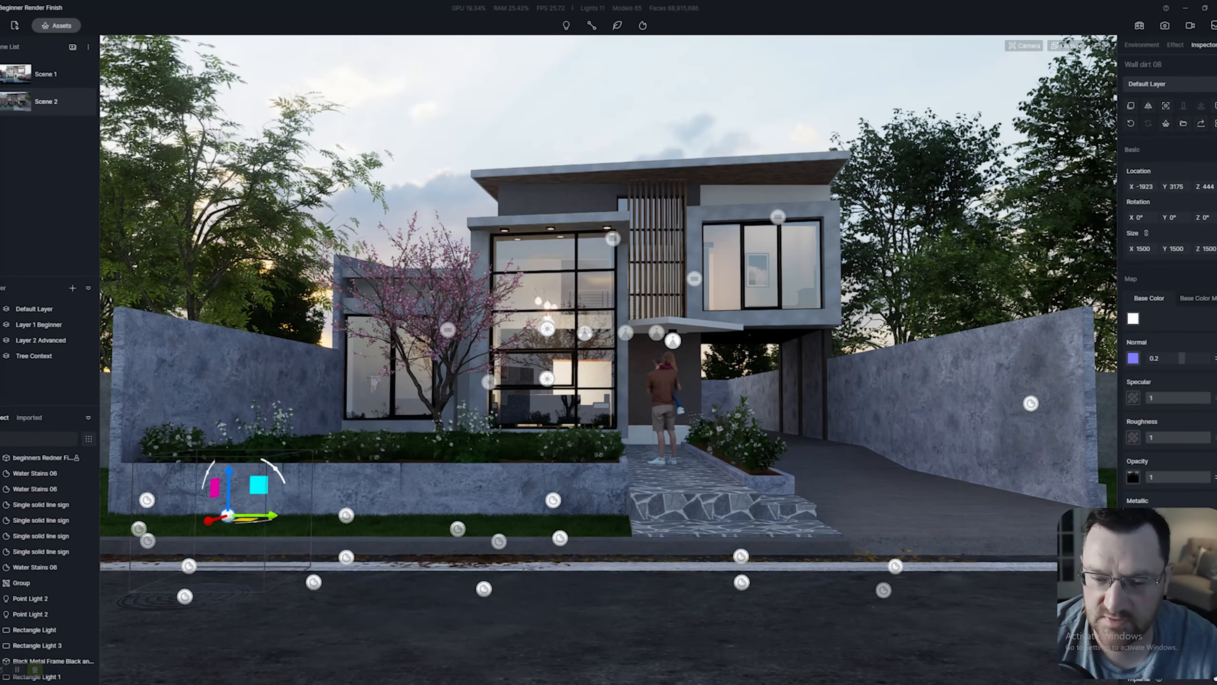
pyautogui.press('s')
pyautogui.press('a')
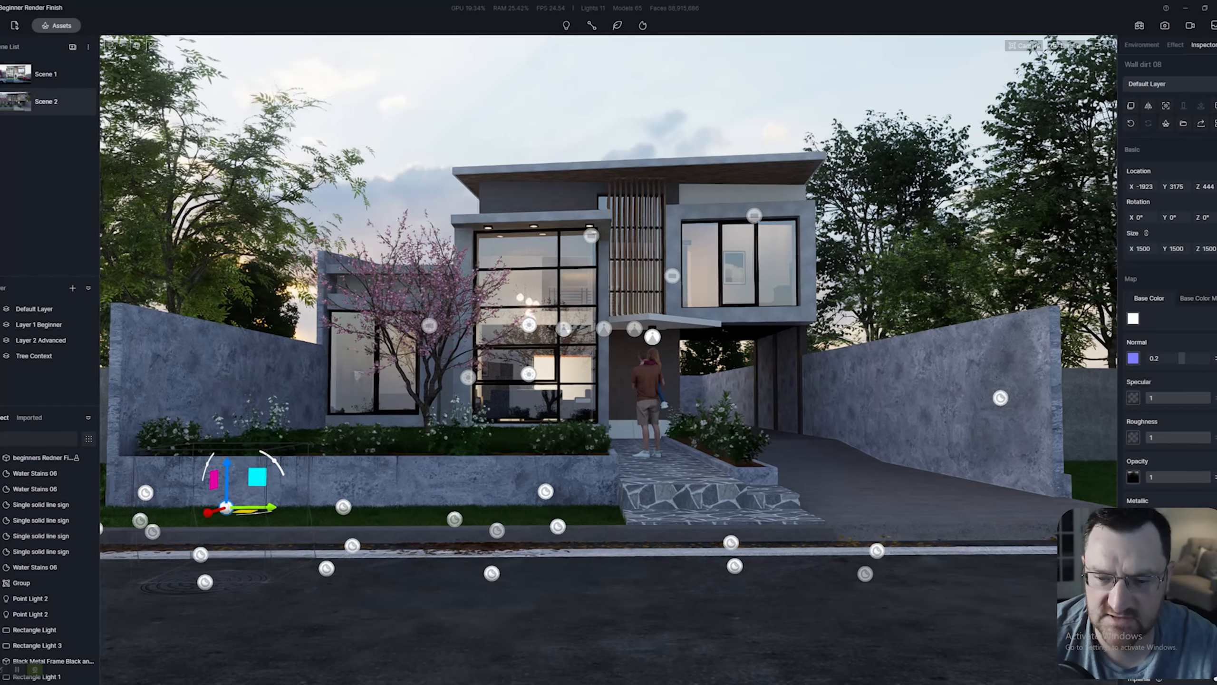
pyautogui.press('d')
pyautogui.moveTo(533, 374); pyautogui.dragTo(534, 373, button='right')
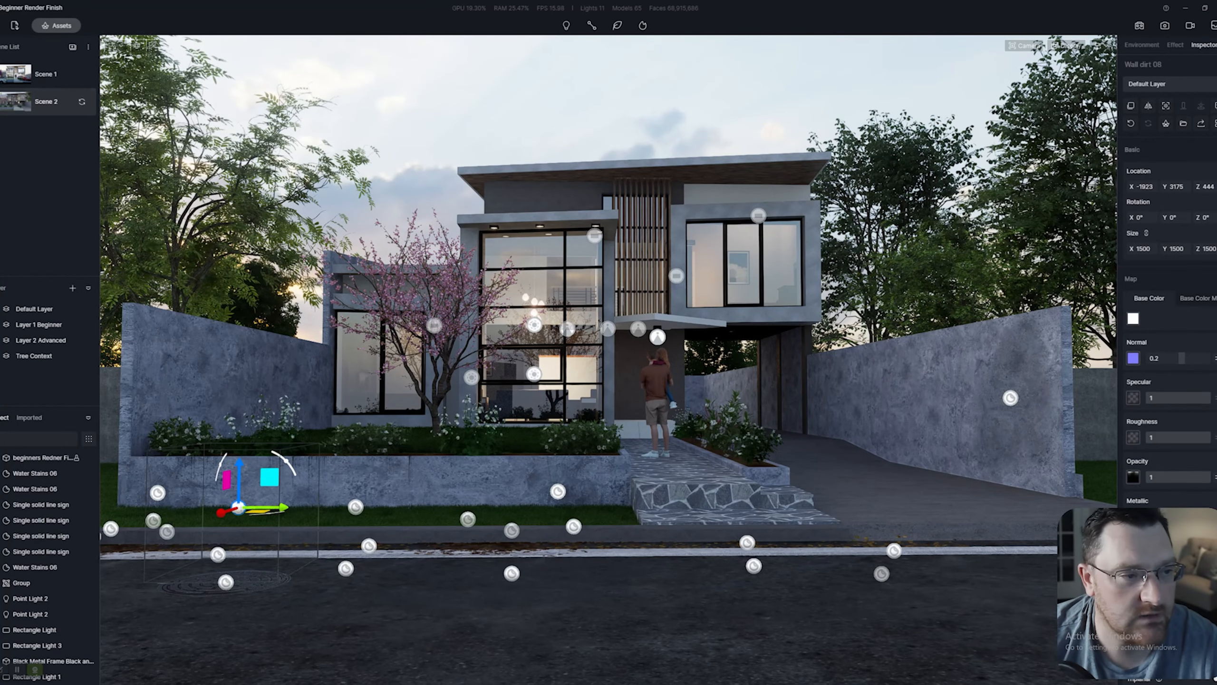
pyautogui.click(81, 102)
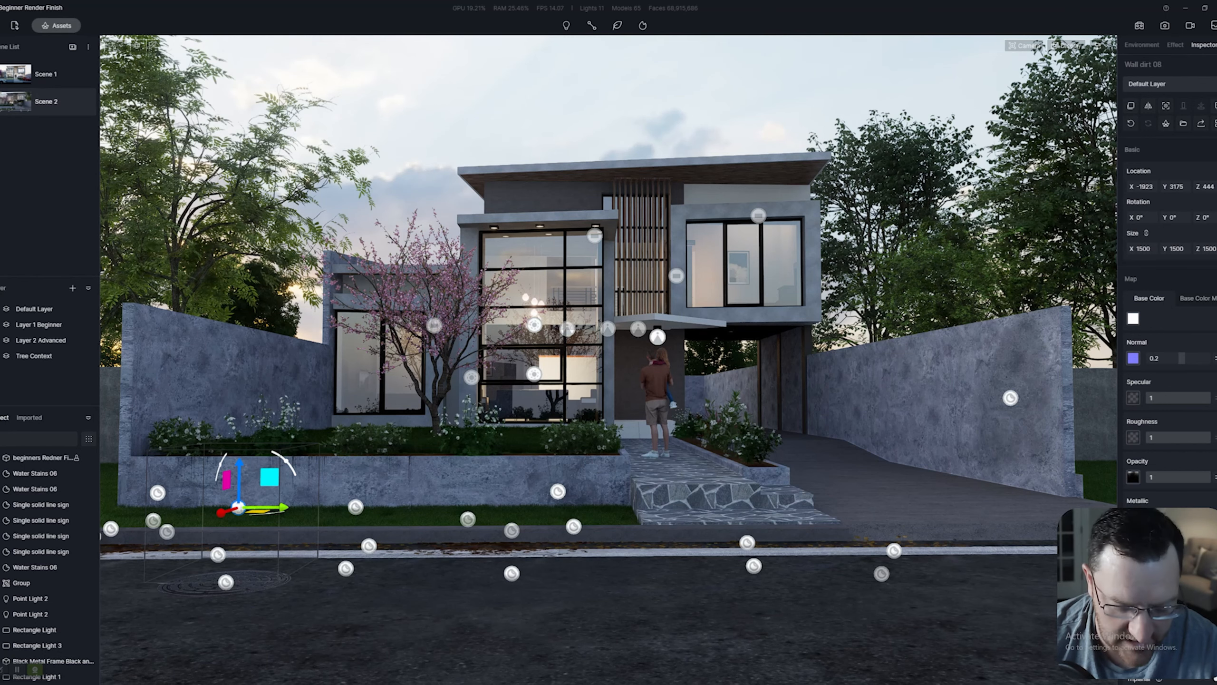
# - Open the asset library and show the models in the Vehicle category
pyautogui.click(56, 25)
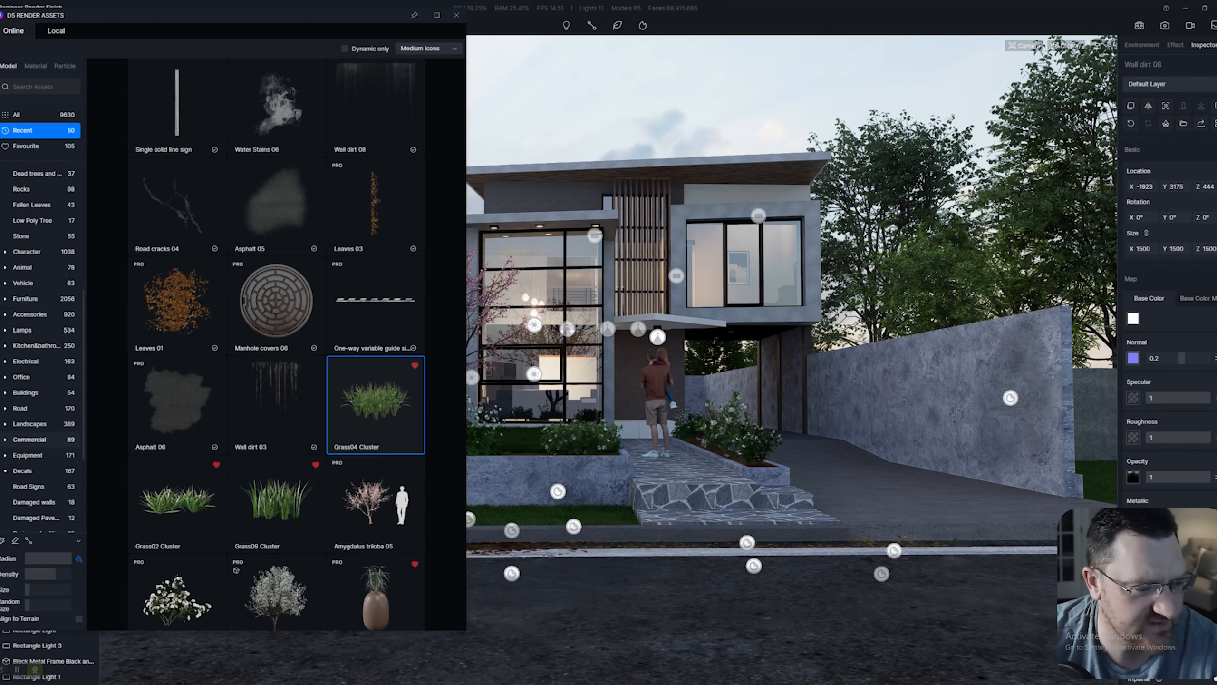
pyautogui.scroll(3, 41, 336)
pyautogui.scroll(4, 41, 244)
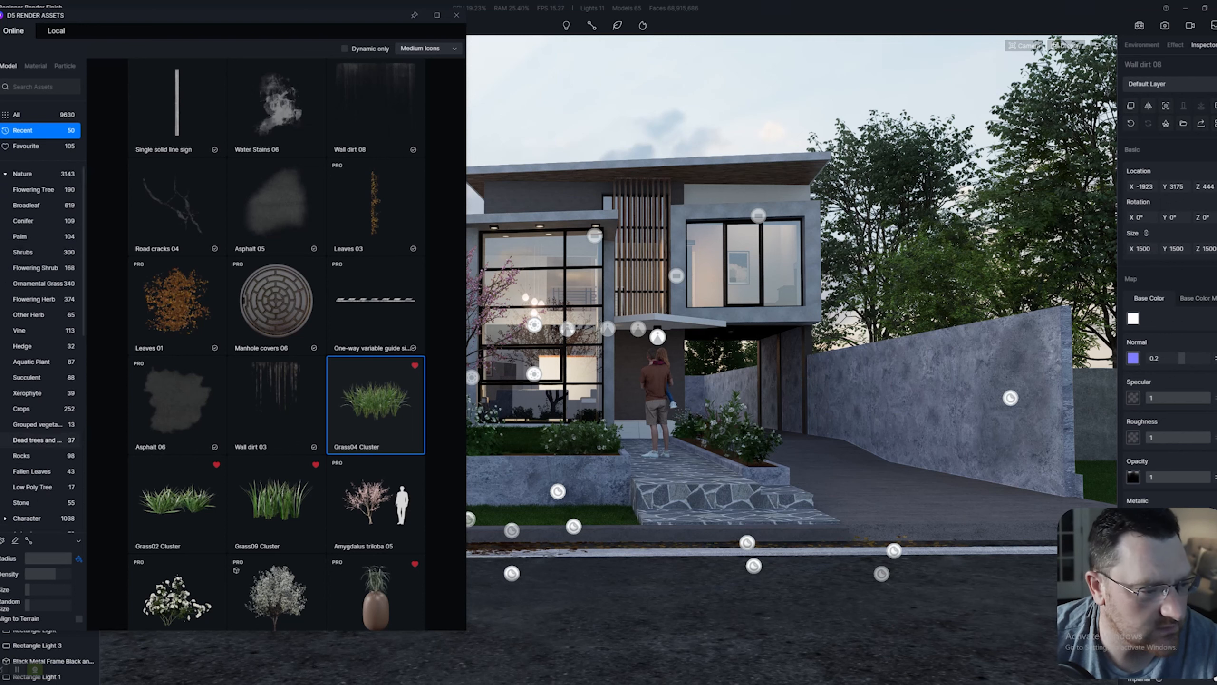
pyautogui.click(5, 174)
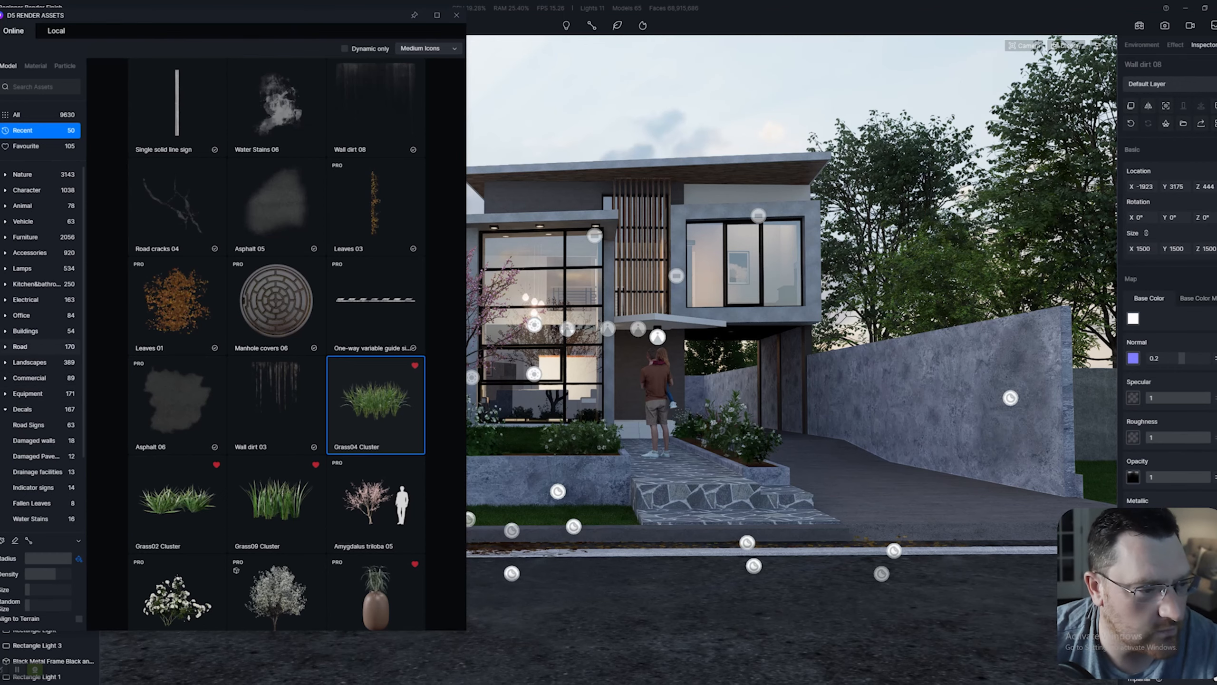
pyautogui.click(22, 221)
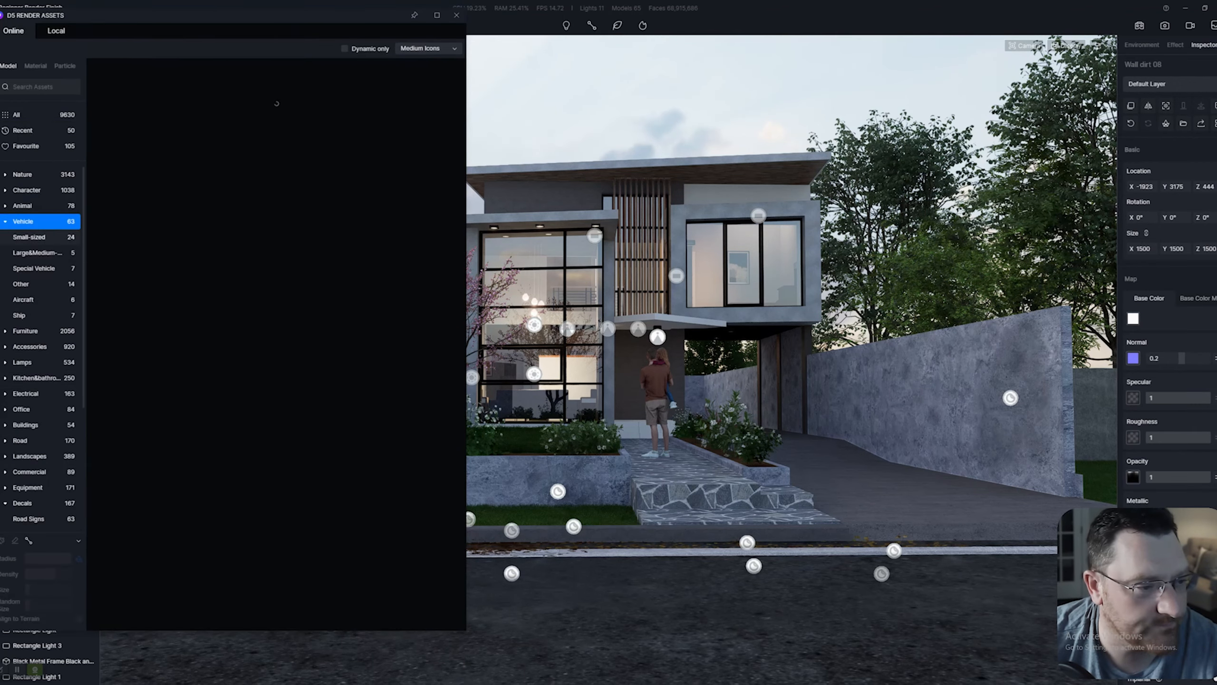
# - Download the Cars 07 model and place it on the driveway at the carport entrance
pyautogui.press('w')
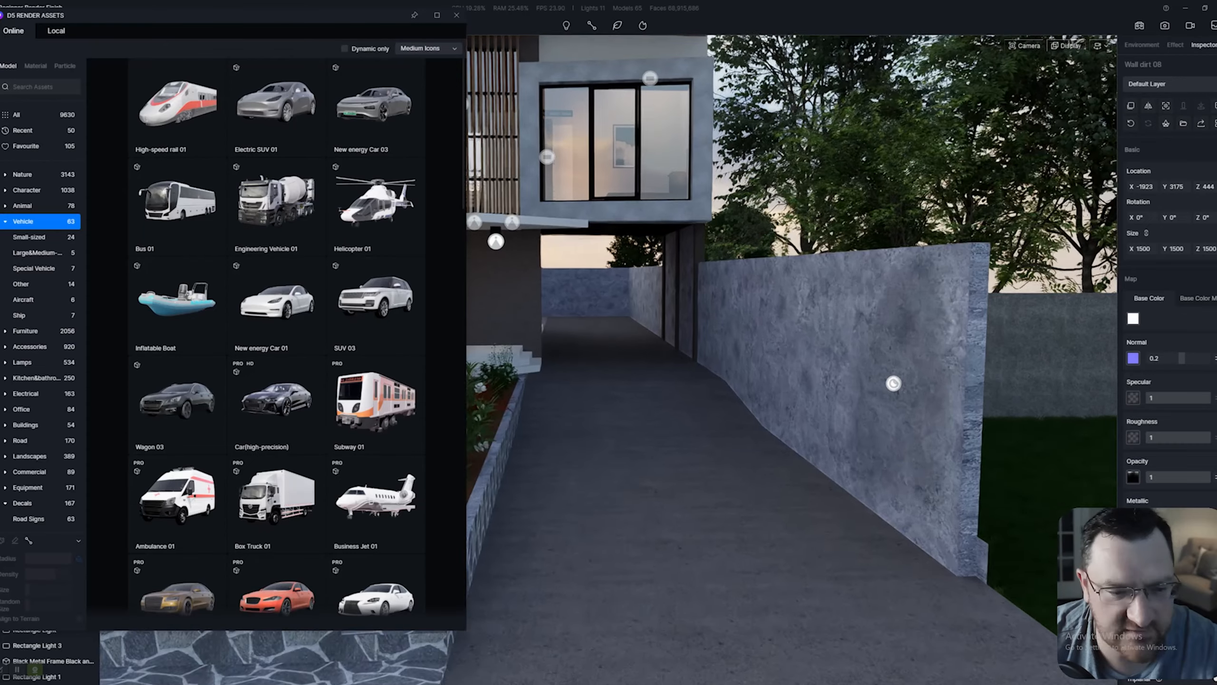
pyautogui.scroll(-2, 277, 336)
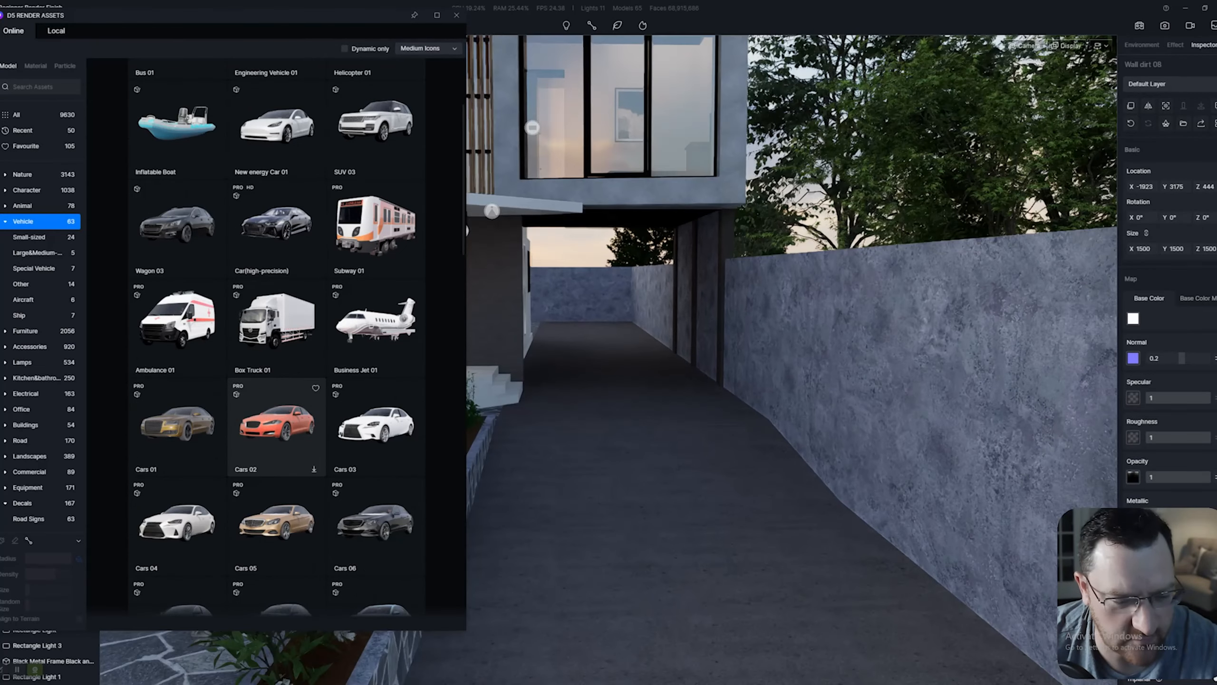
pyautogui.scroll(-2, 277, 336)
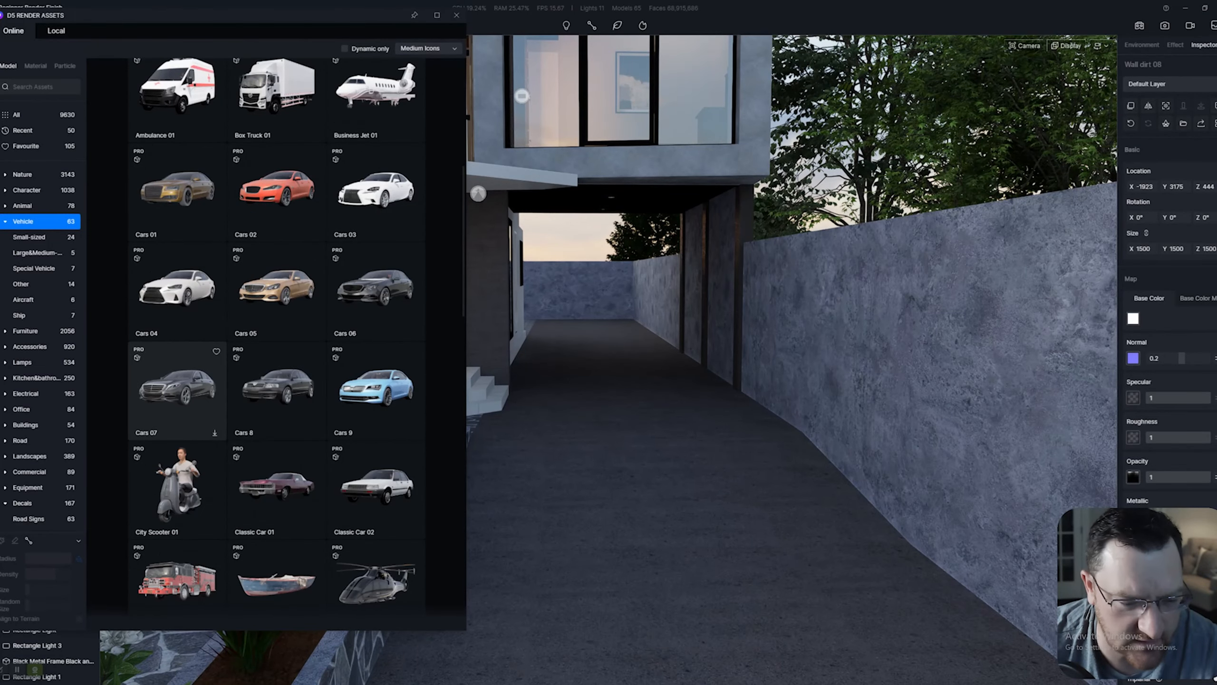
pyautogui.click(178, 389)
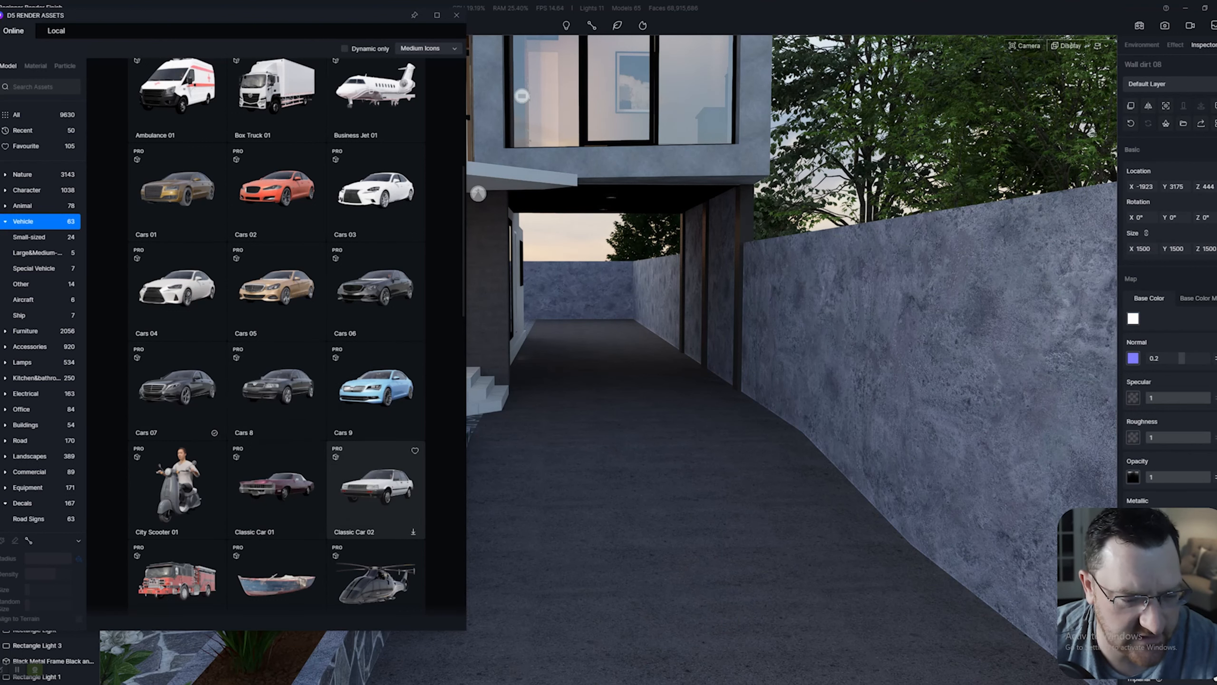
pyautogui.click(178, 388)
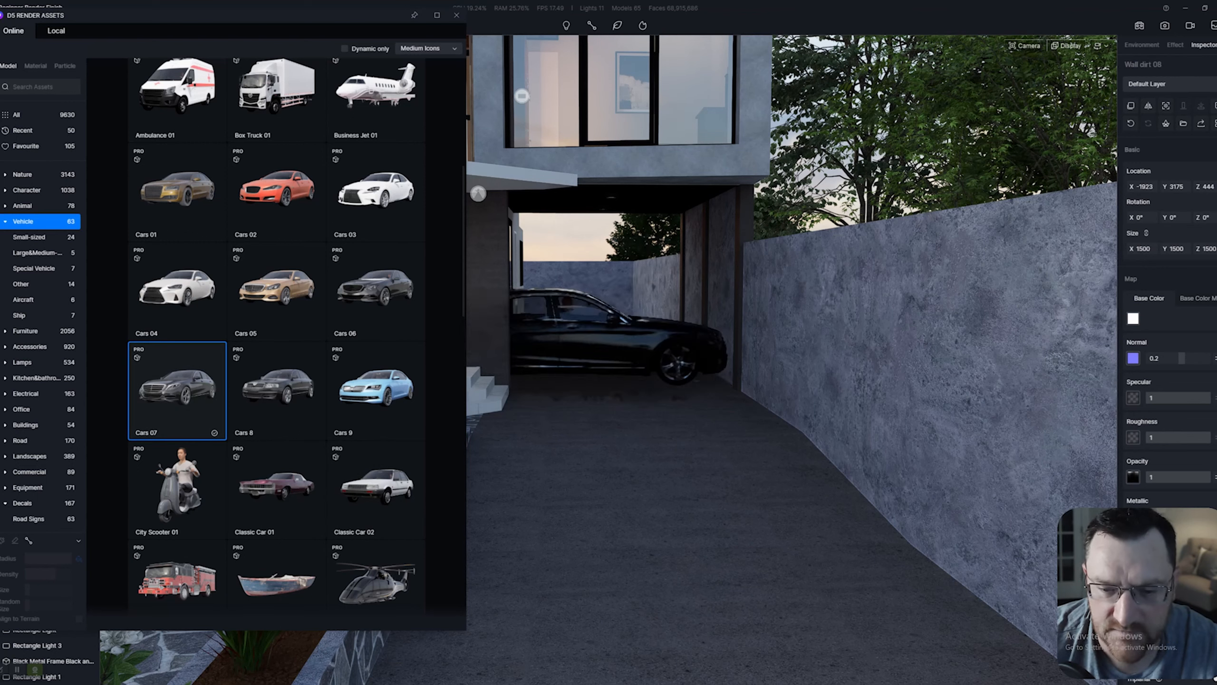
pyautogui.click(609, 397)
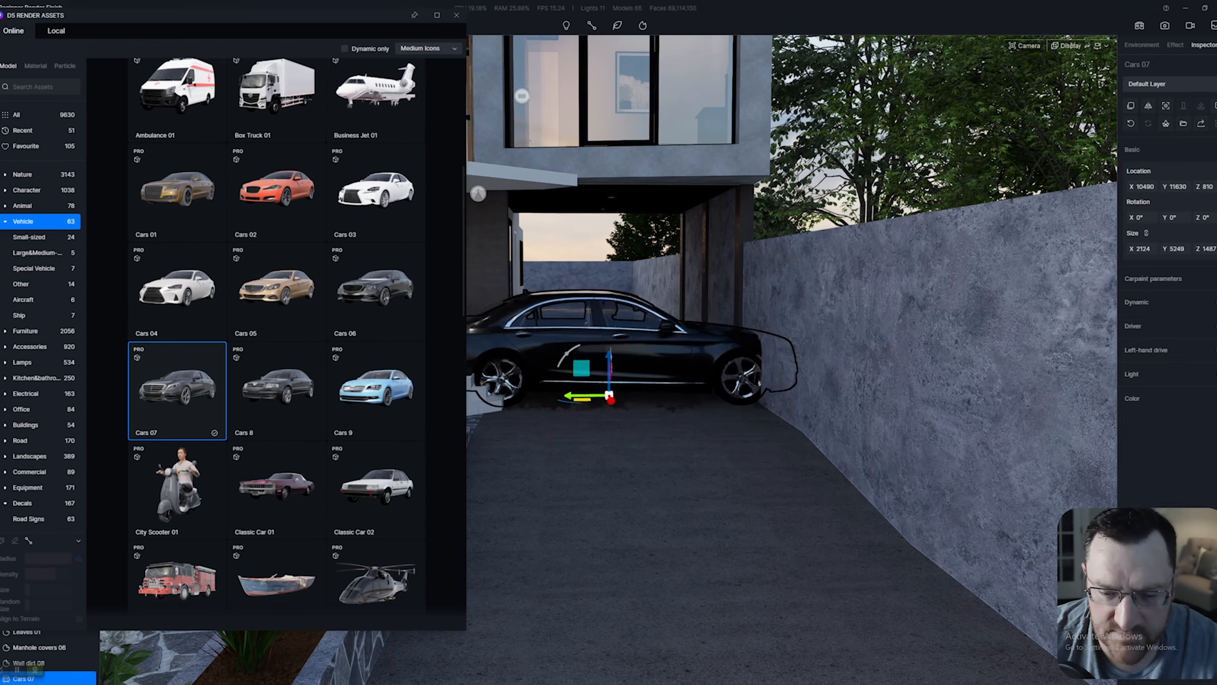
# - Rotate the car about 80° to face the street, and shift it to about X 12079 from the Scene 2 view
pyautogui.moveTo(570, 402)
pyautogui.mouseDown()
pyautogui.moveTo(563, 381)
pyautogui.moveTo(564, 399)
pyautogui.mouseUp()
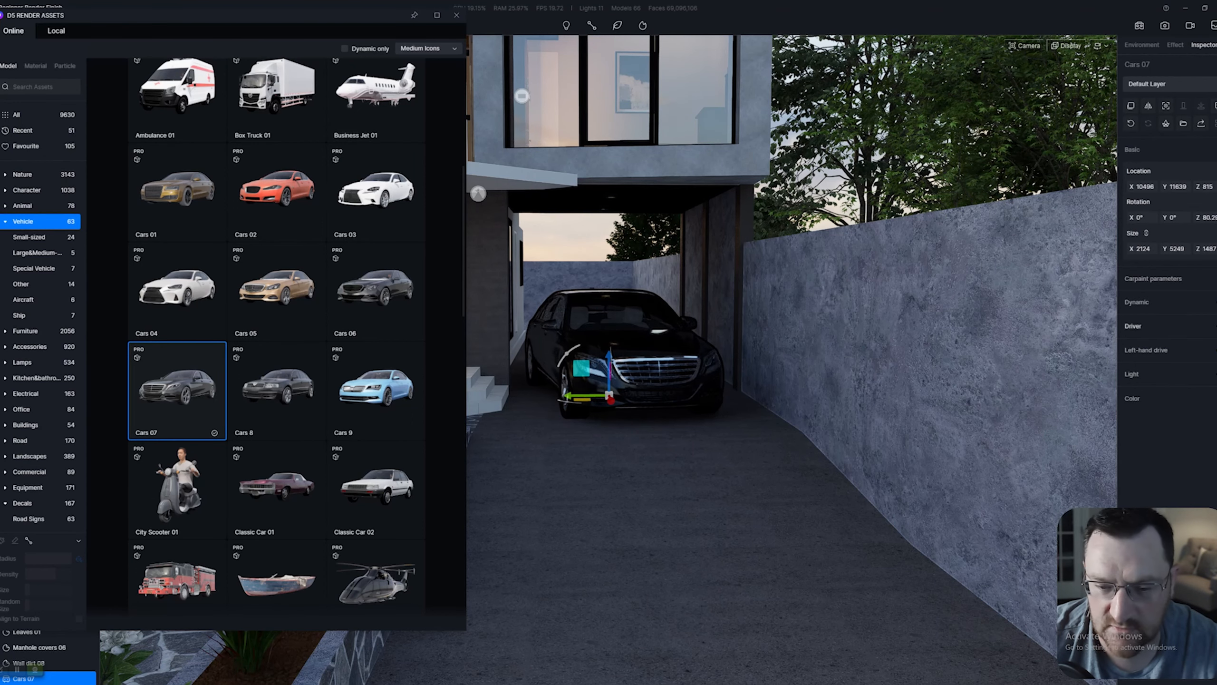
pyautogui.click(456, 15)
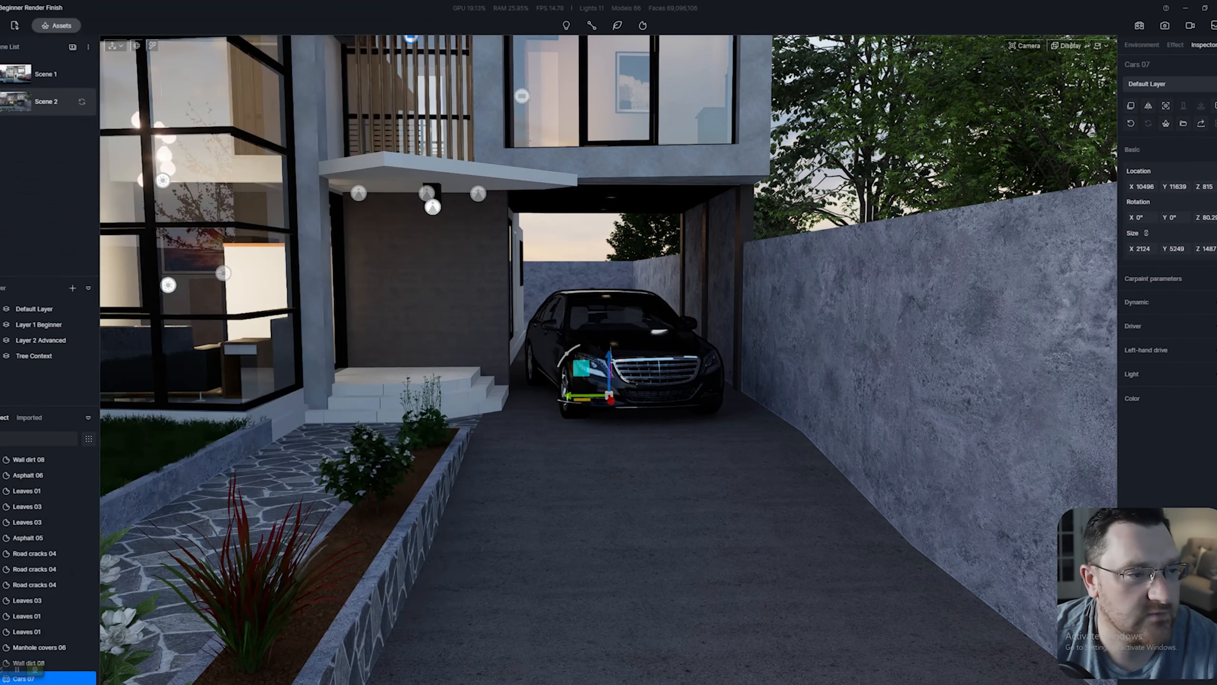
pyautogui.click(24, 102)
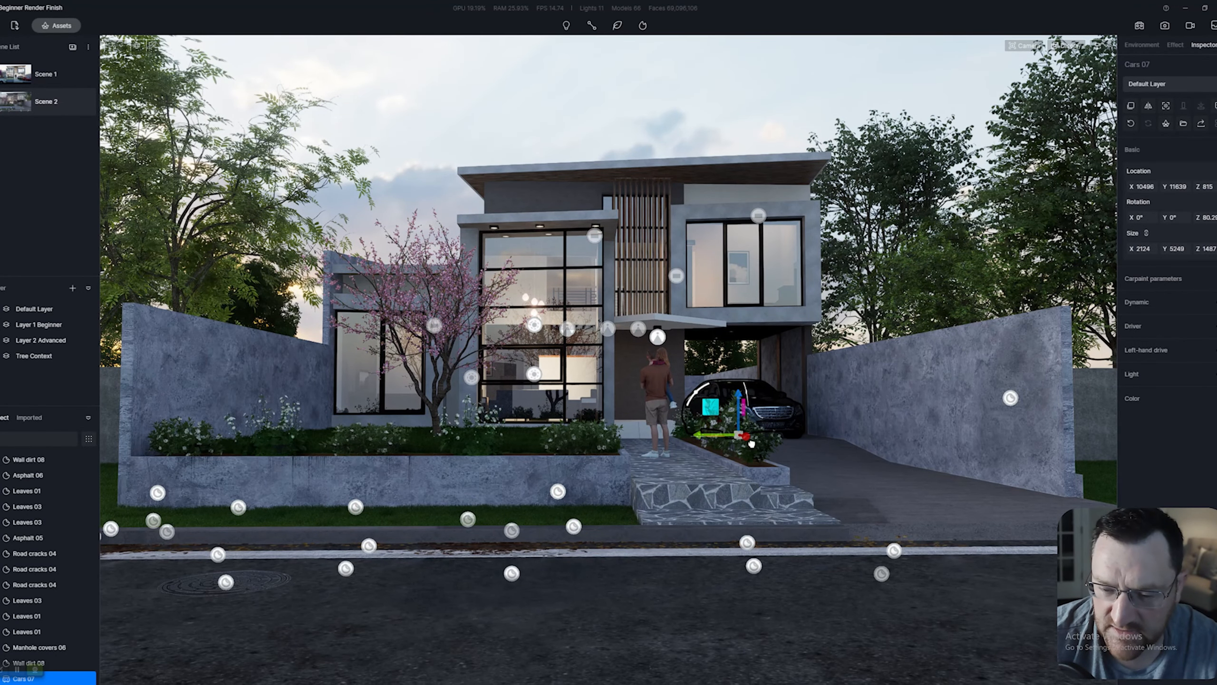
pyautogui.moveTo(752, 445); pyautogui.dragTo(734, 434)
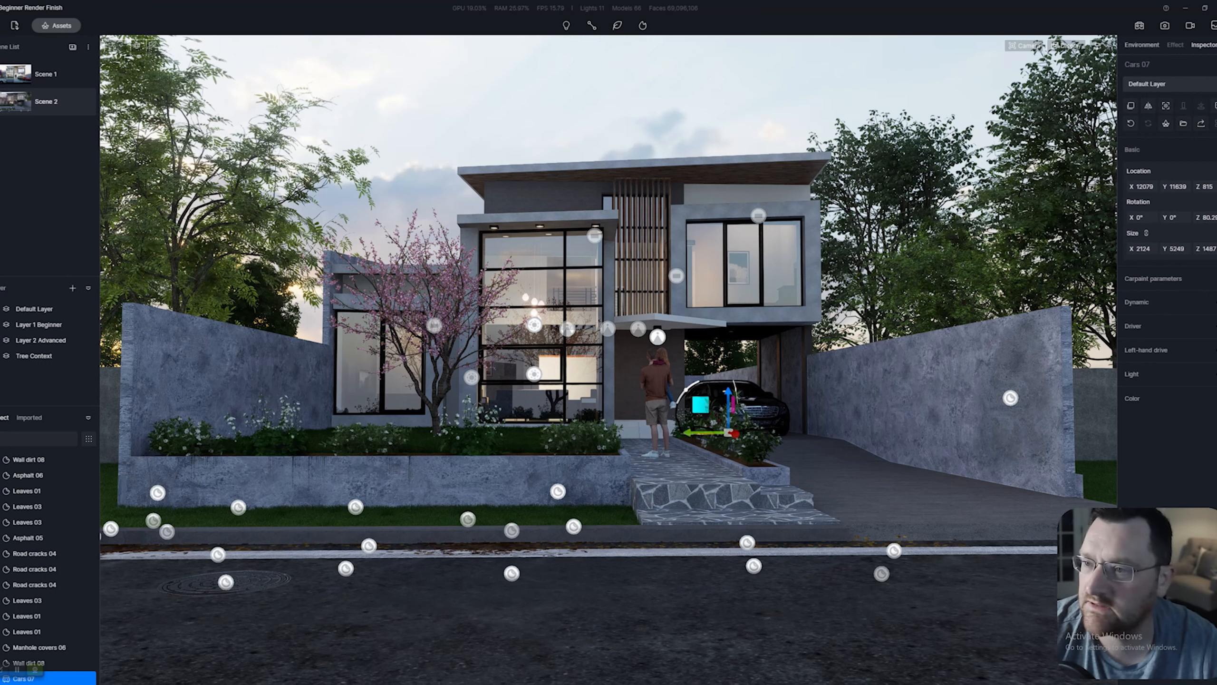
# - Raise the HDRI skylight intensity to 0.47, and preview the scene with the sun enabled before turning it off again
pyautogui.click(1142, 45)
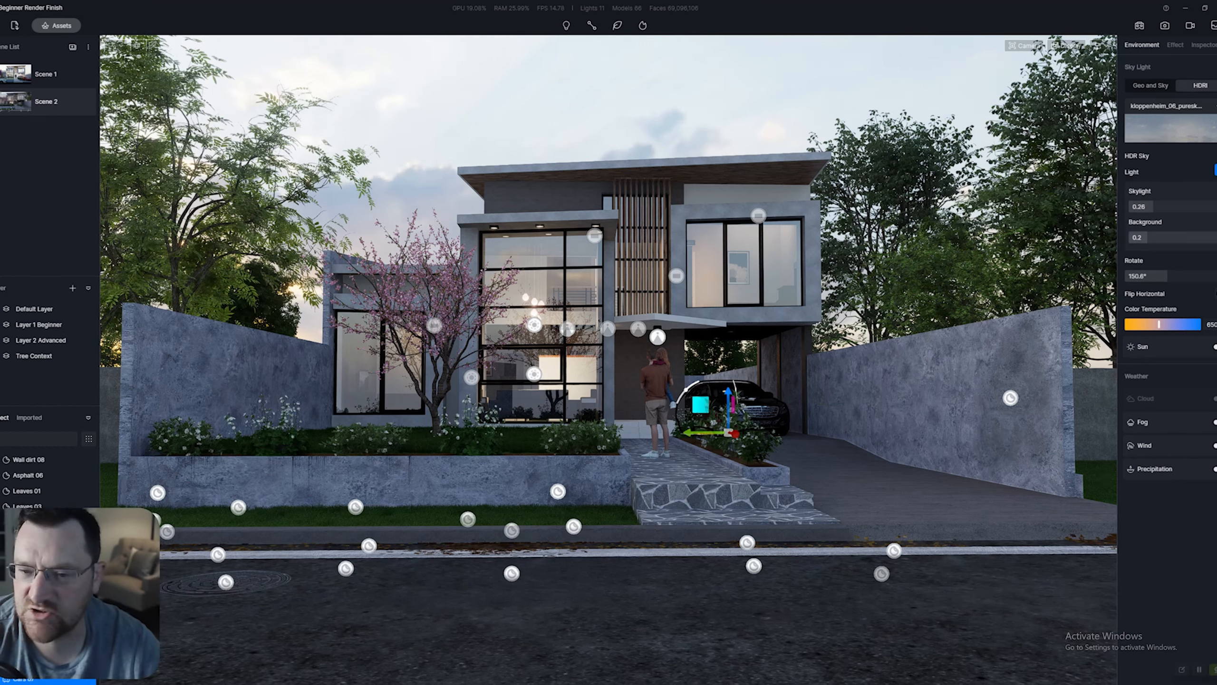
pyautogui.moveTo(1153, 207)
pyautogui.mouseDown()
pyautogui.moveTo(1216, 207)
pyautogui.moveTo(1132, 207)
pyautogui.moveTo(1176, 206)
pyautogui.mouseUp()
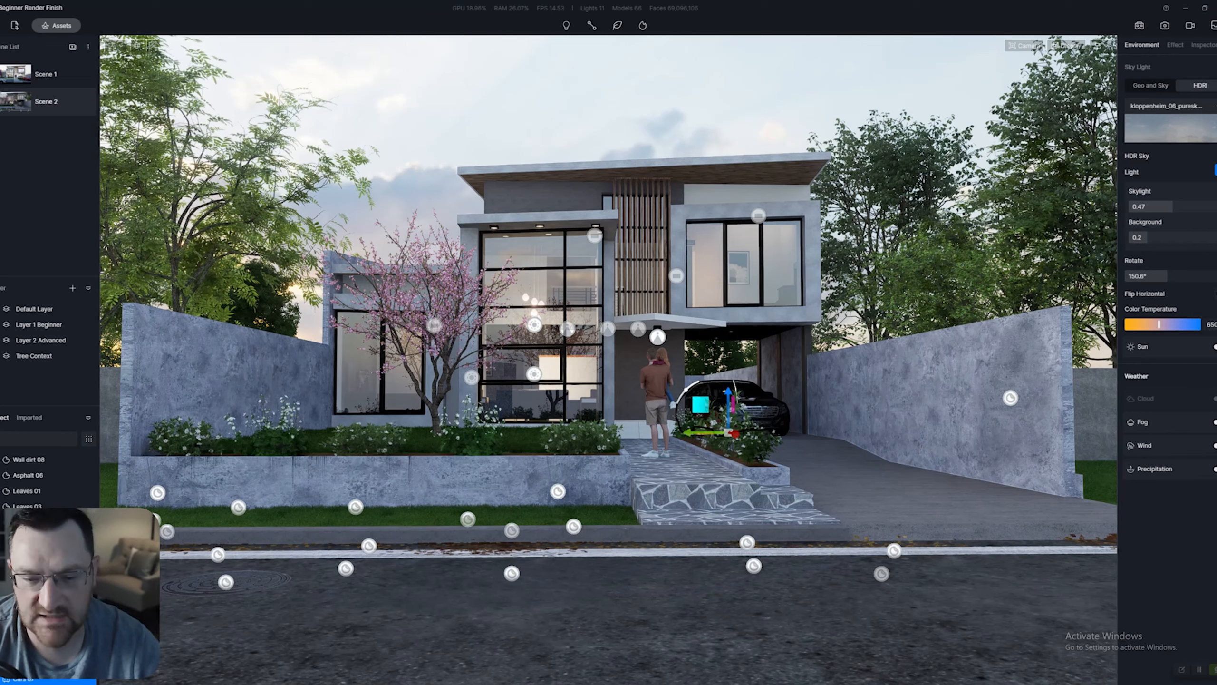
pyautogui.click(1215, 346)
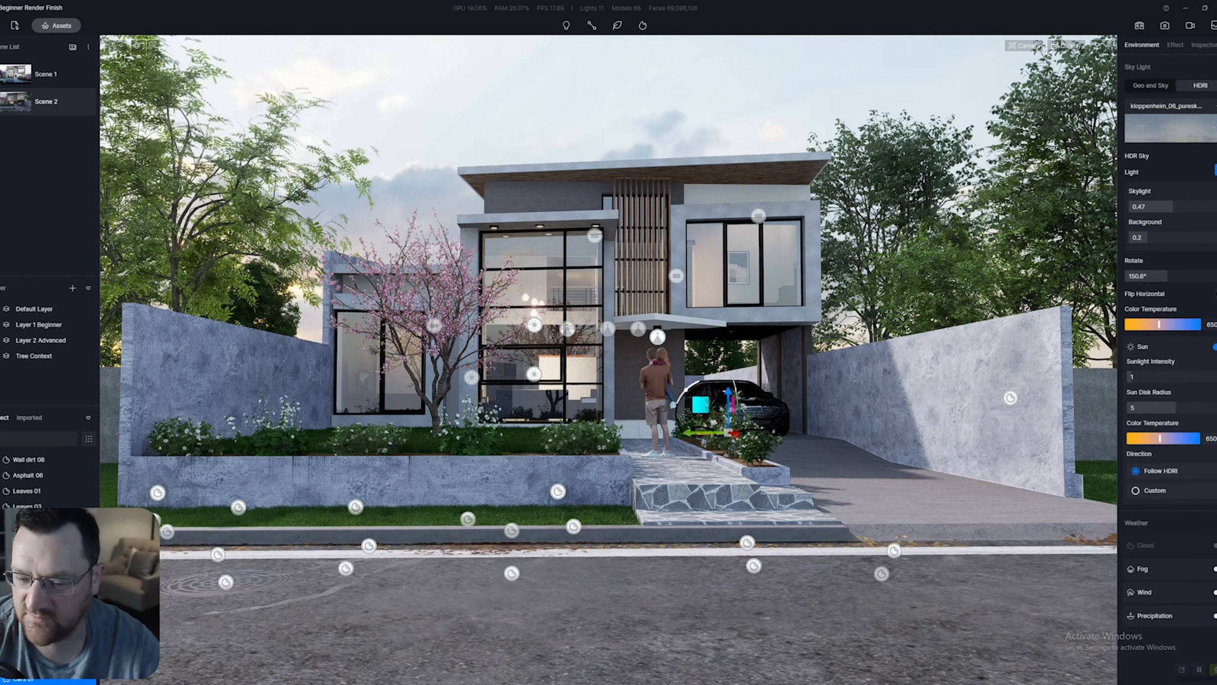
pyautogui.click(1215, 347)
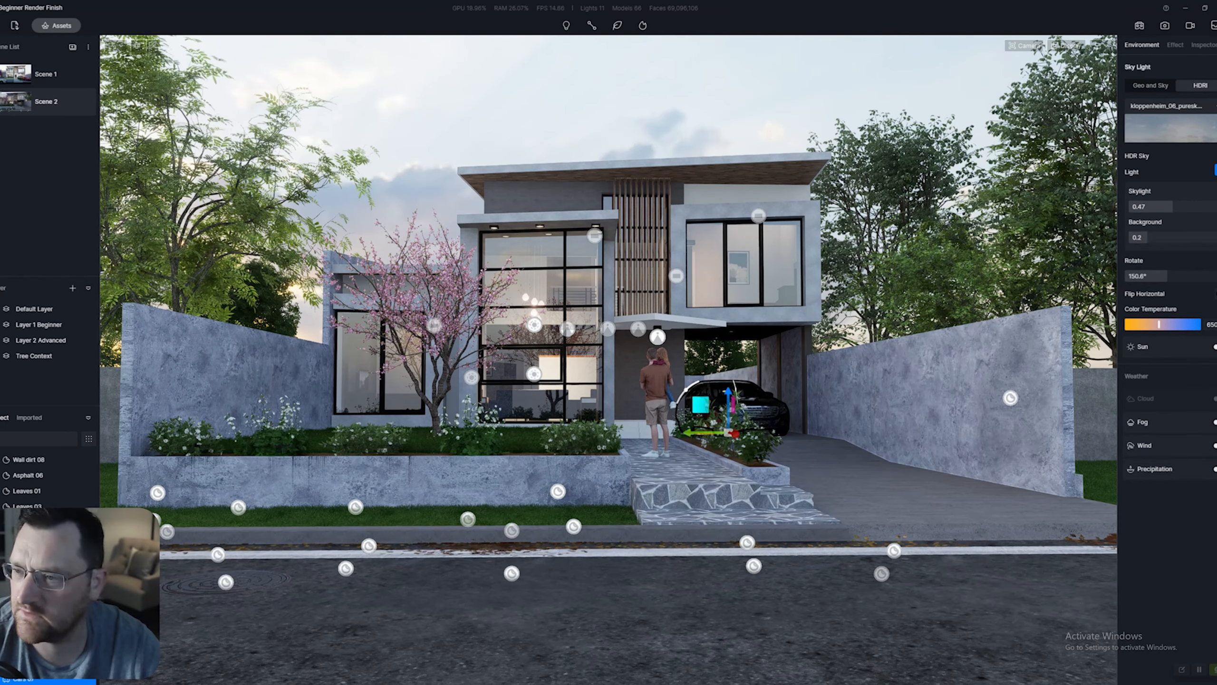
# - Try a post-processing exposure of -0.1 and set it back to -0.14
pyautogui.click(1174, 45)
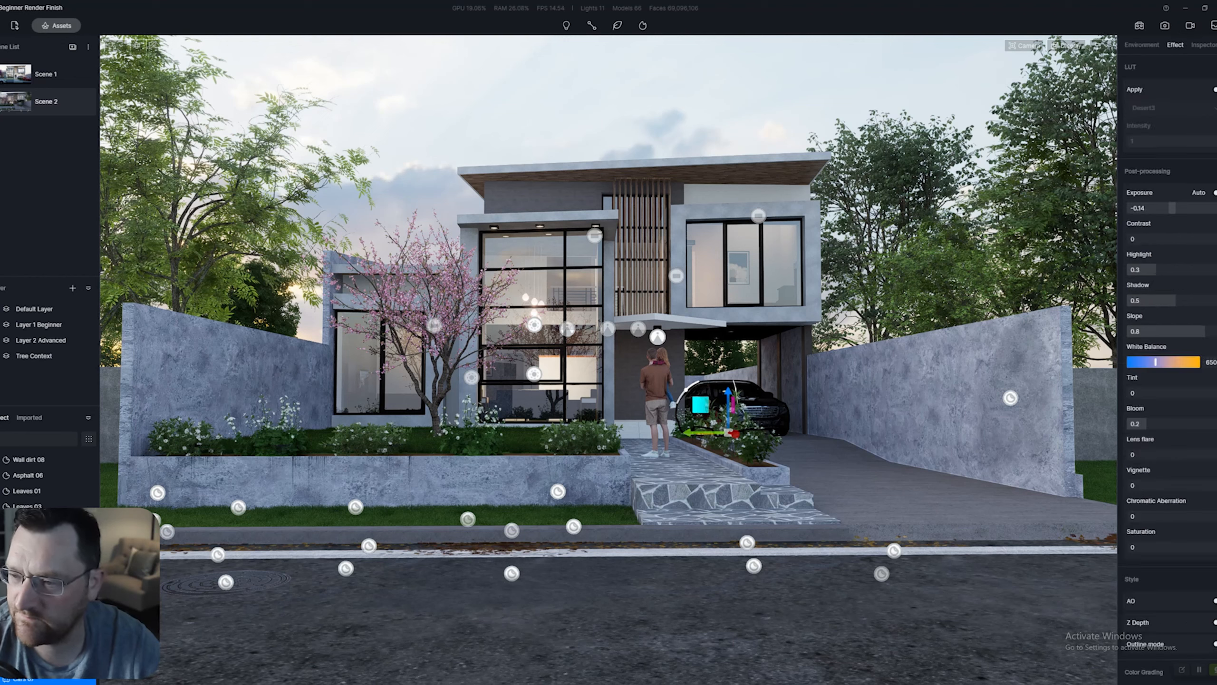
pyautogui.moveTo(1171, 208); pyautogui.dragTo(1173, 208)
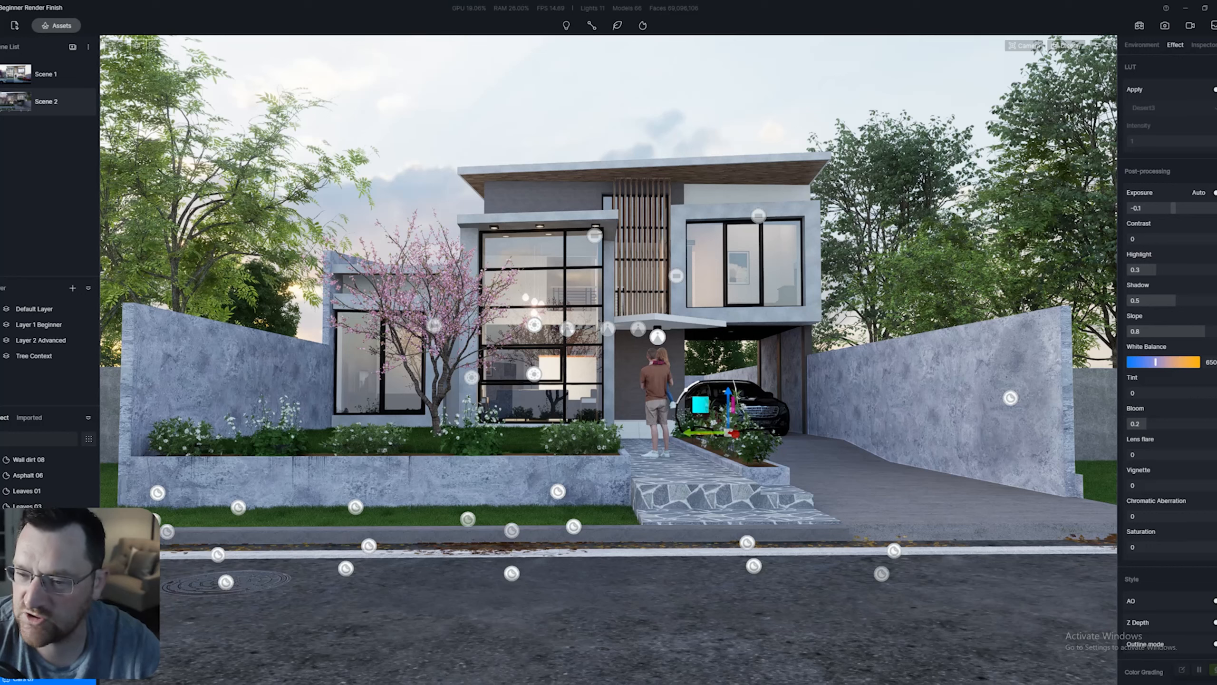
pyautogui.moveTo(1173, 208); pyautogui.dragTo(1171, 208)
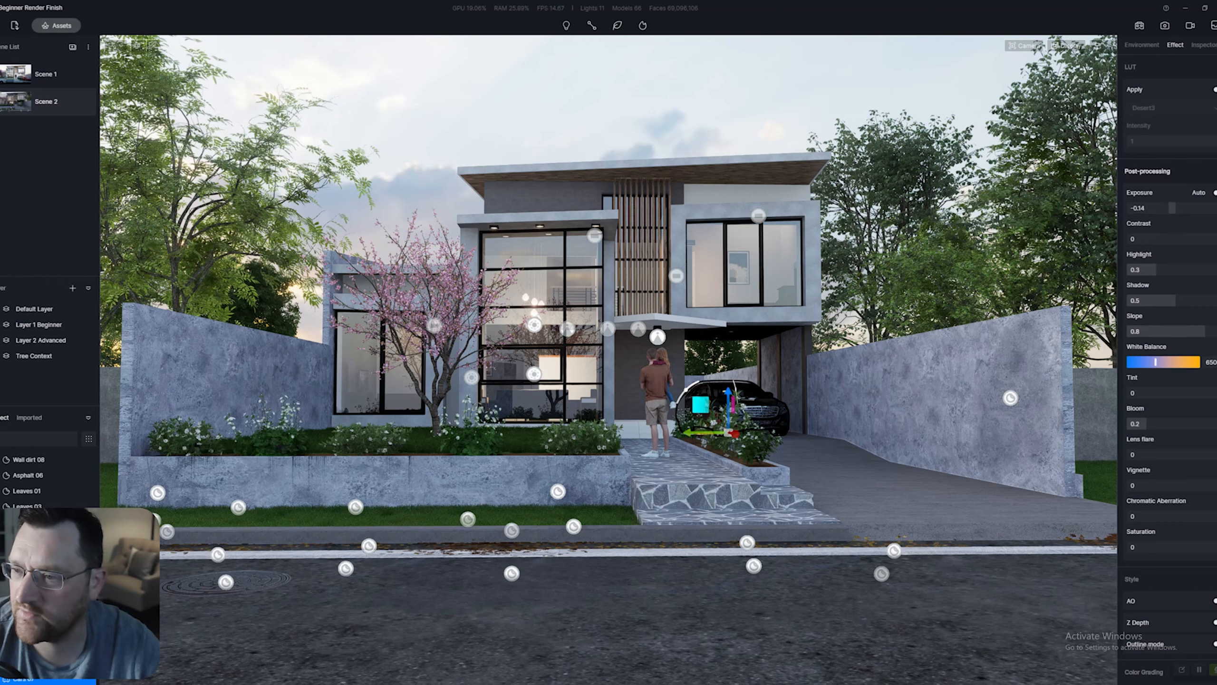
# - Enable the LUT effect, preview presets from the custom set on the house view, and save the project
pyautogui.click(1216, 90)
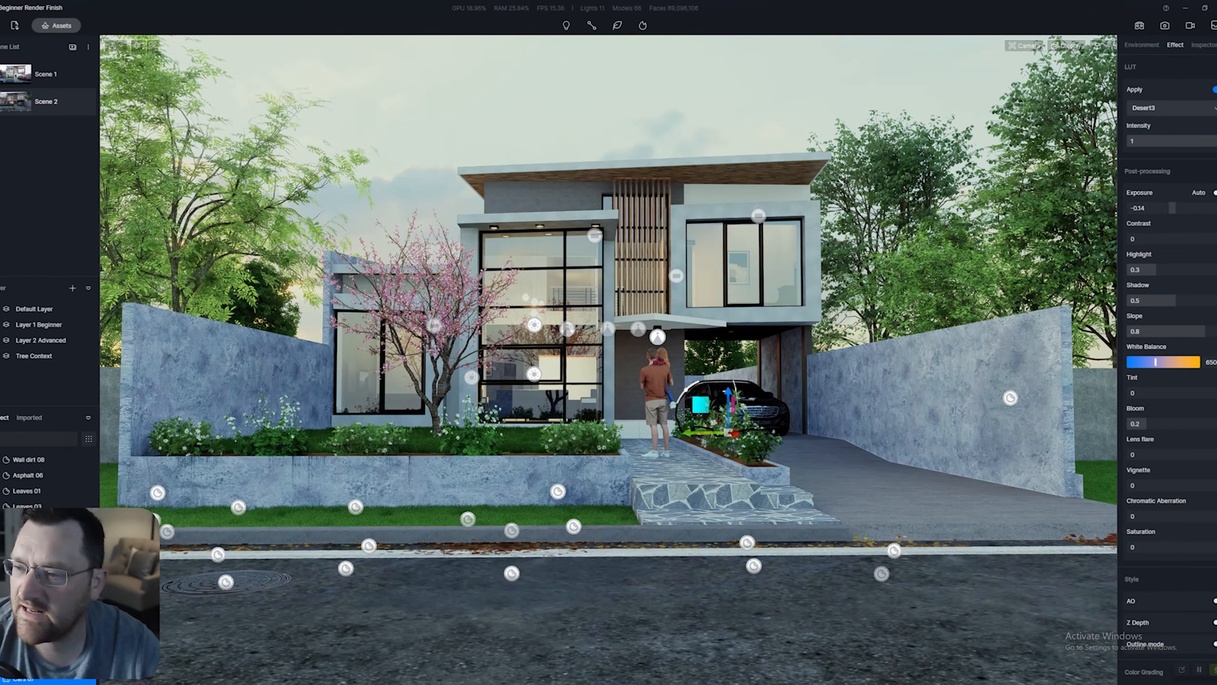
pyautogui.click(1214, 107)
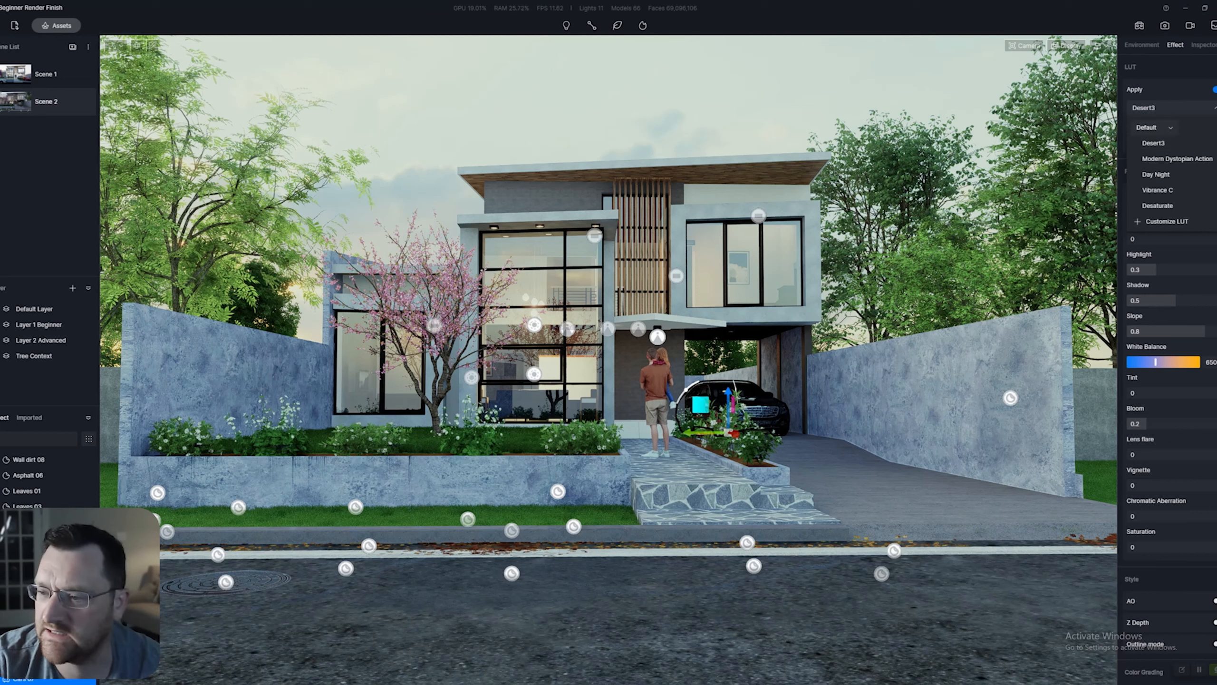
pyautogui.click(1155, 128)
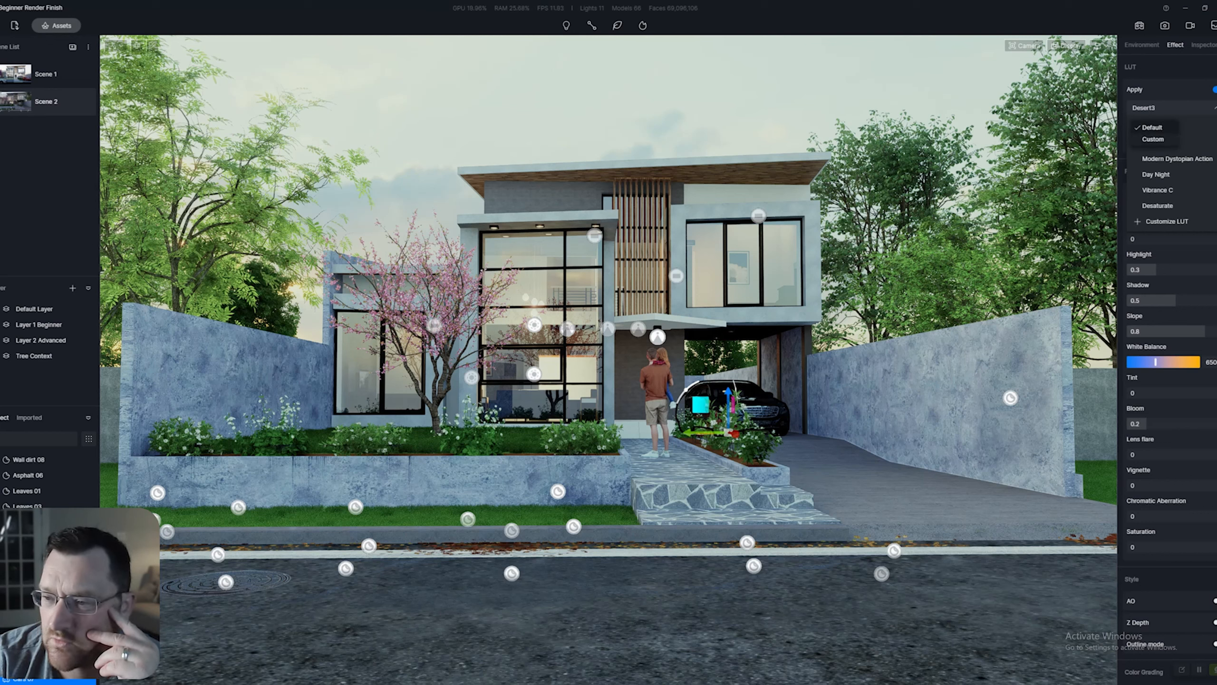
pyautogui.click(1152, 139)
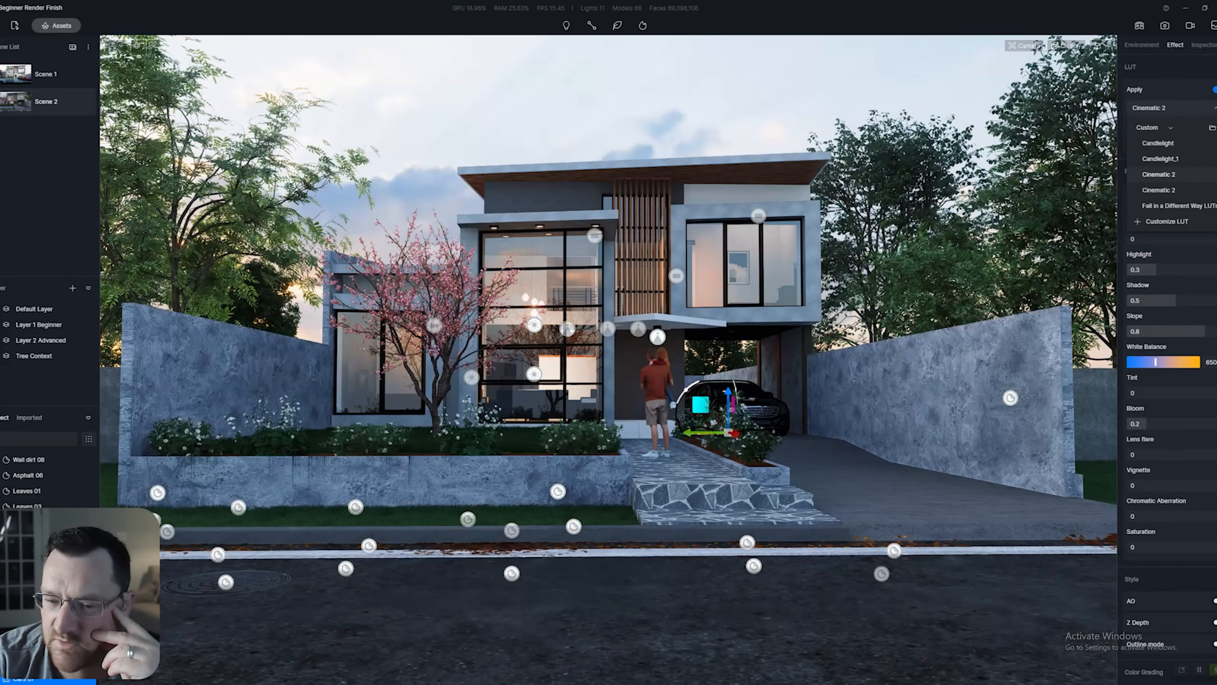
pyautogui.scroll(-1, 1169, 182)
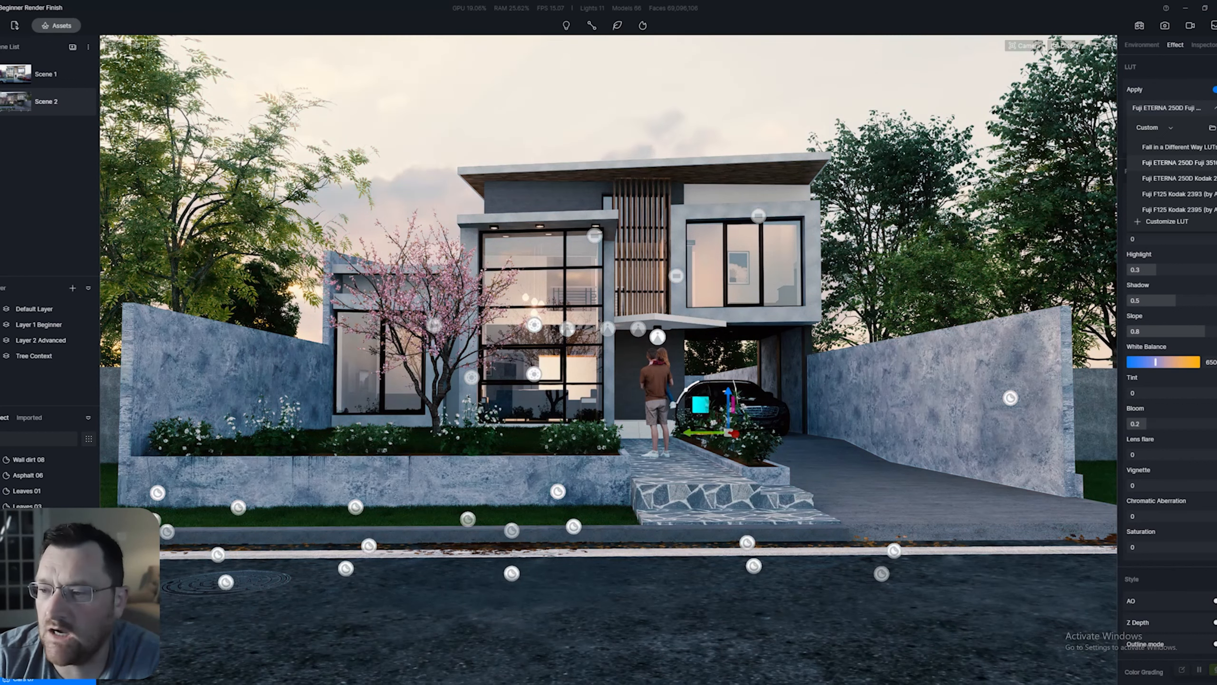
pyautogui.hotkey('ctrl', 's')
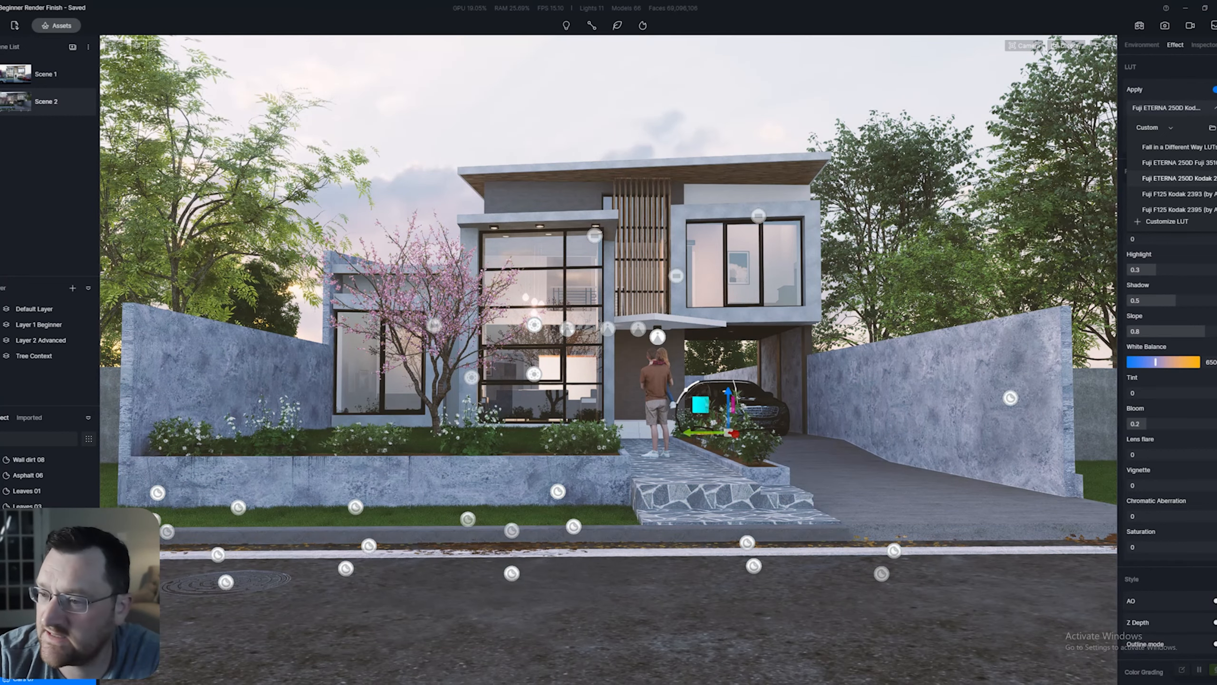
# - Compare the remaining custom LUTs, apply Kodak 5218 Kodak 2395, and reduce its intensity to 0.59
pyautogui.press('Down')
pyautogui.press('Down')
pyautogui.press('Down')
pyautogui.press('Down')
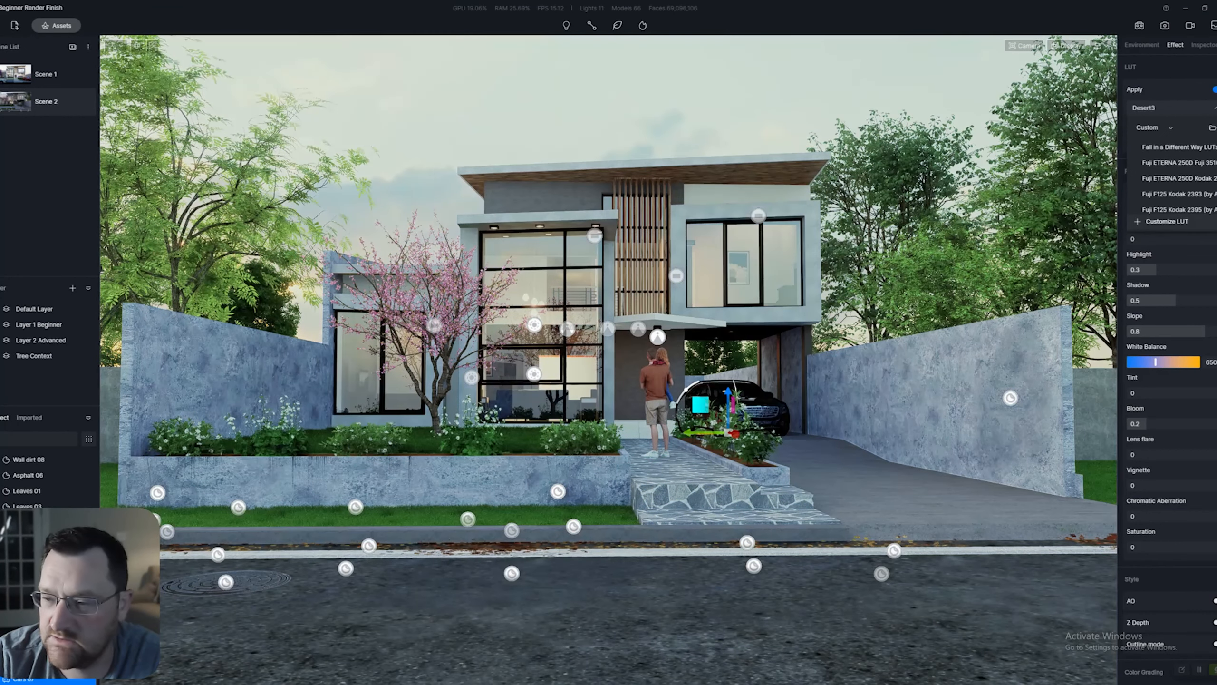
pyautogui.press('Down')
pyautogui.press('Down')
pyautogui.press('Down')
pyautogui.press('Down')
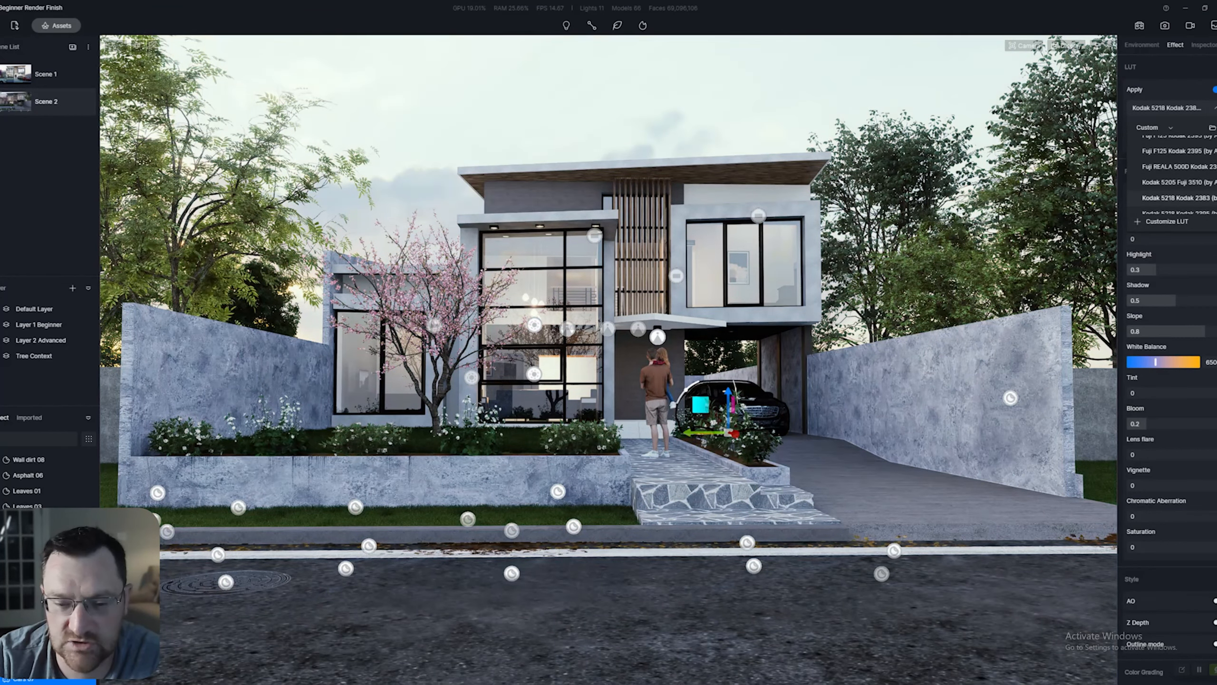
pyautogui.scroll(-1, 1179, 197)
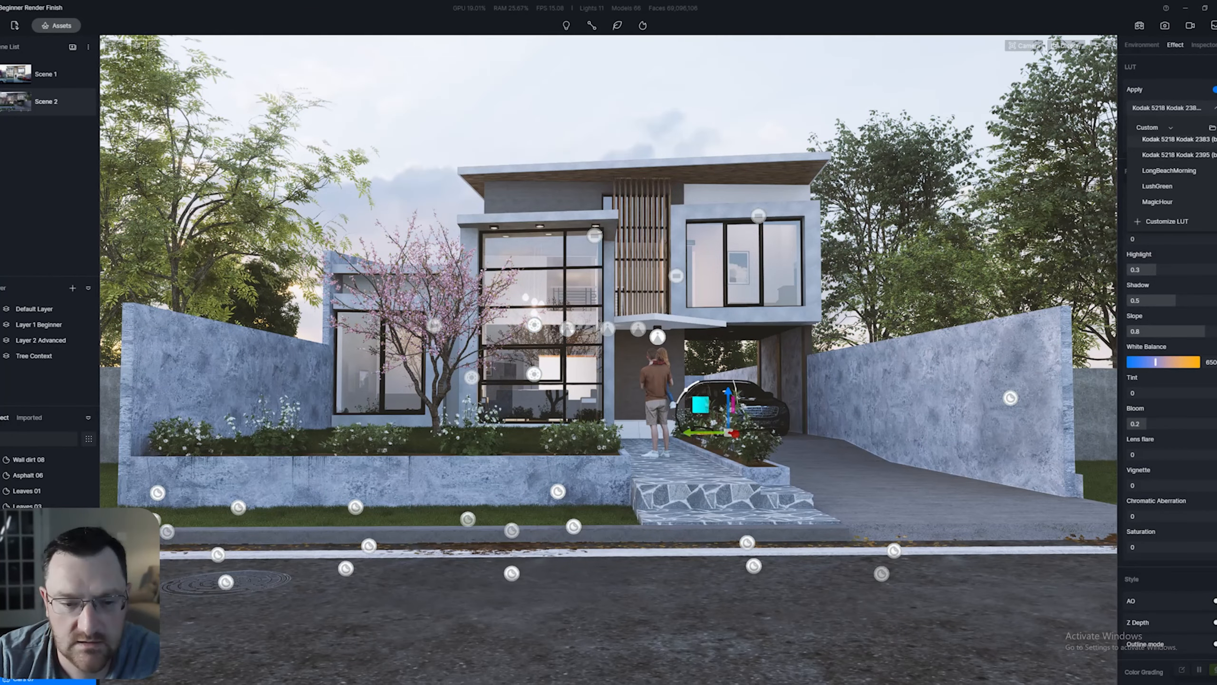
pyautogui.press('Down')
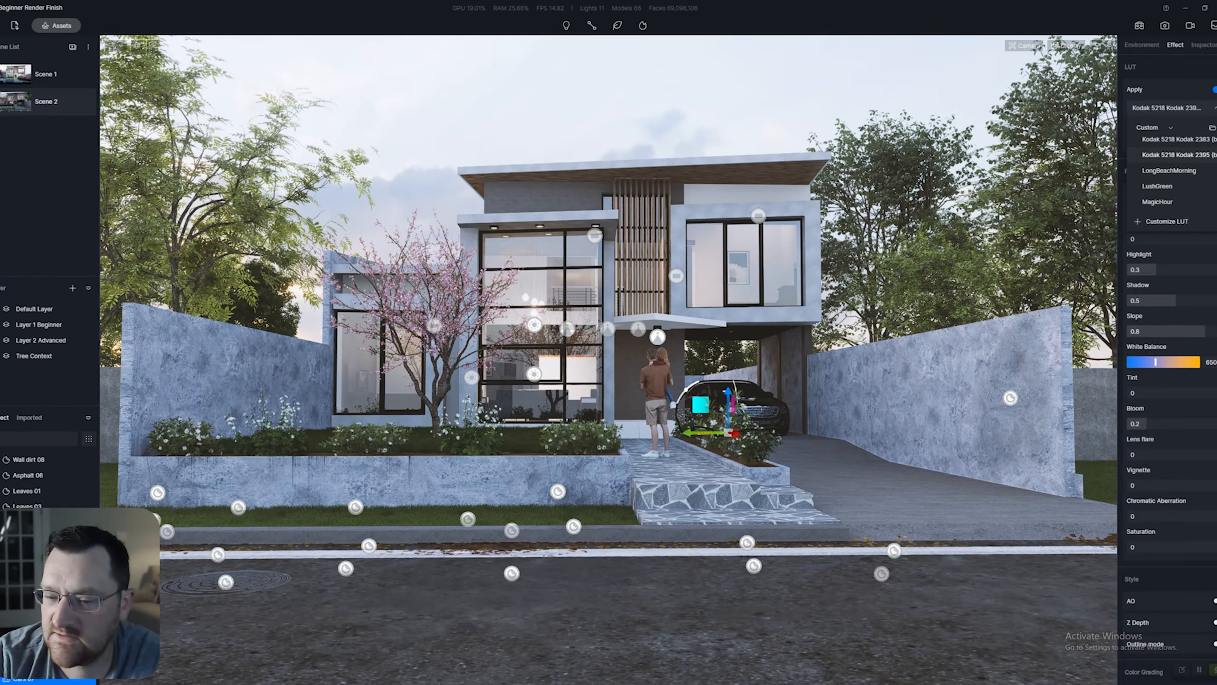
pyautogui.press('Return')
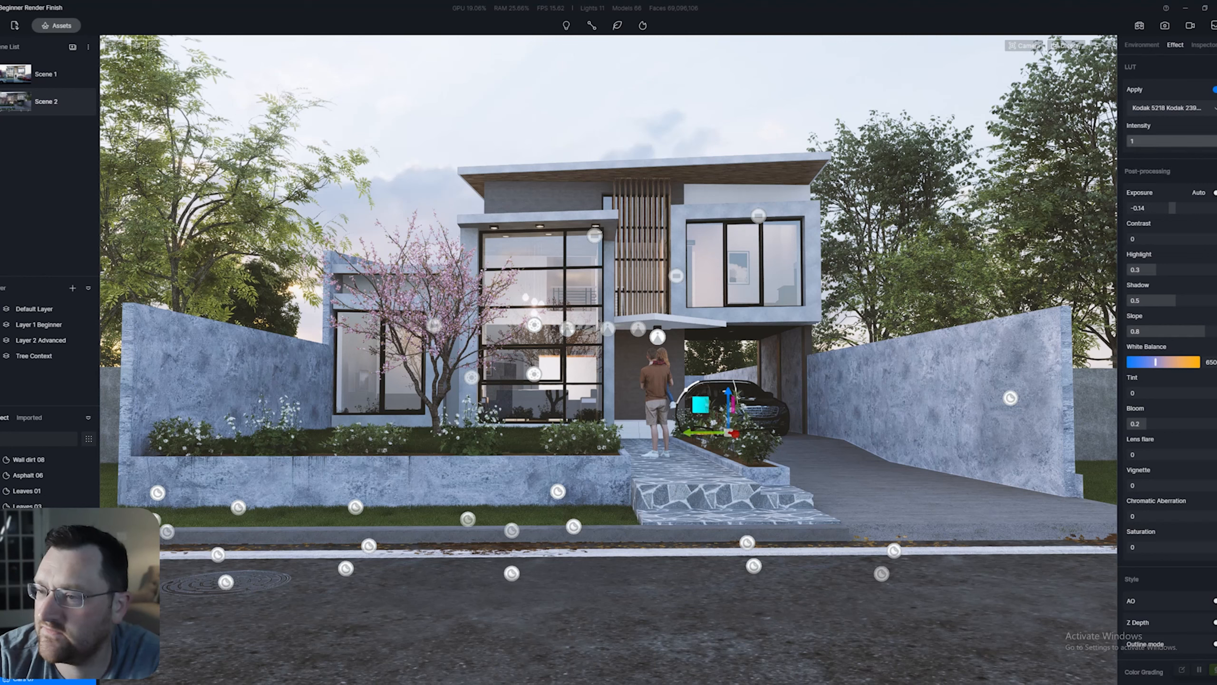
pyautogui.moveTo(1216, 141); pyautogui.dragTo(1180, 141)
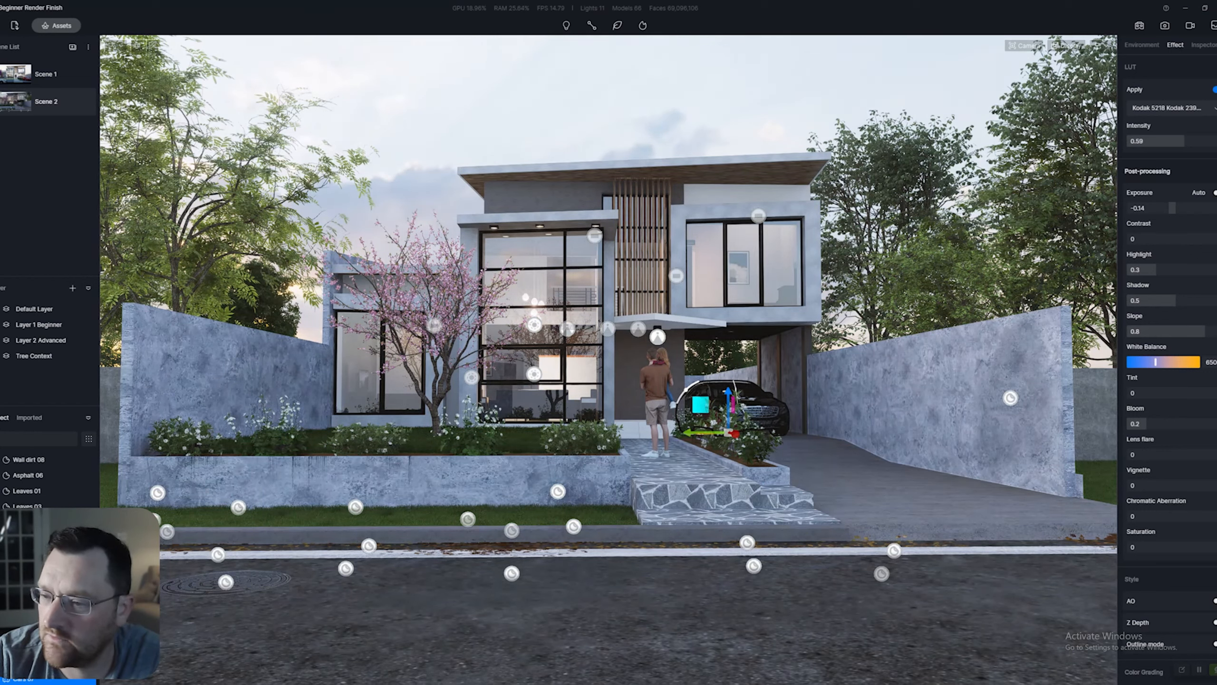
# - Enable depth of field in the camera settings and set its focus on the house facade near the entrance
pyautogui.click(1024, 46)
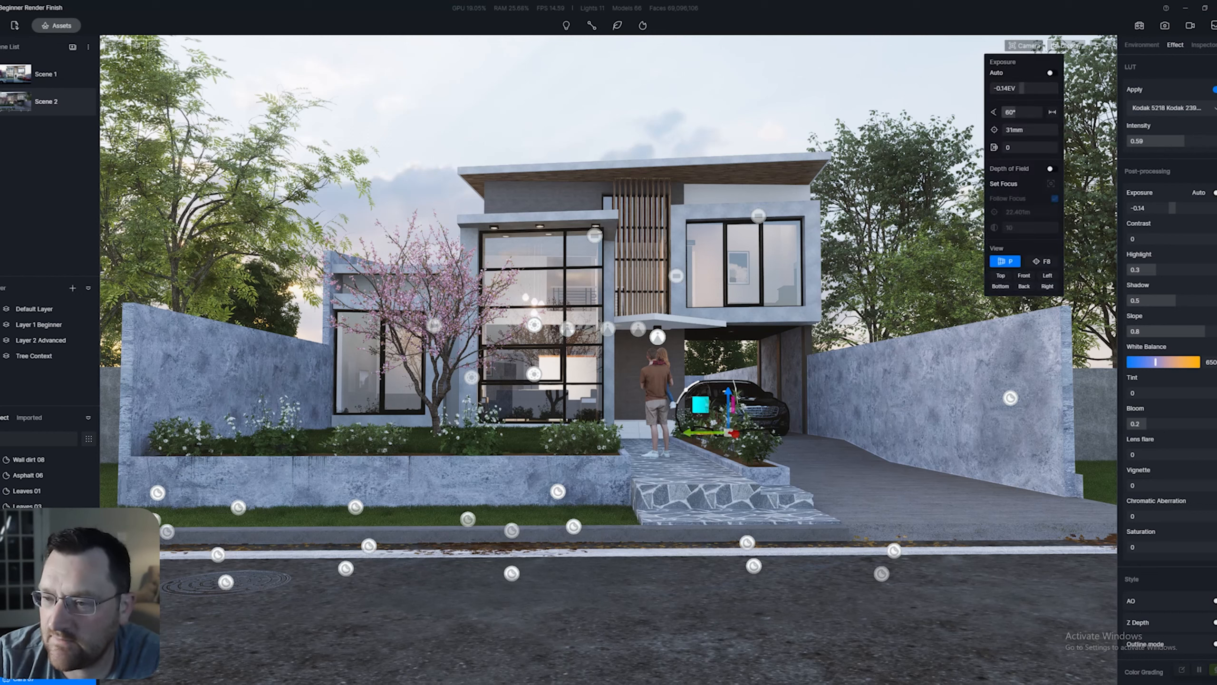
pyautogui.click(1051, 169)
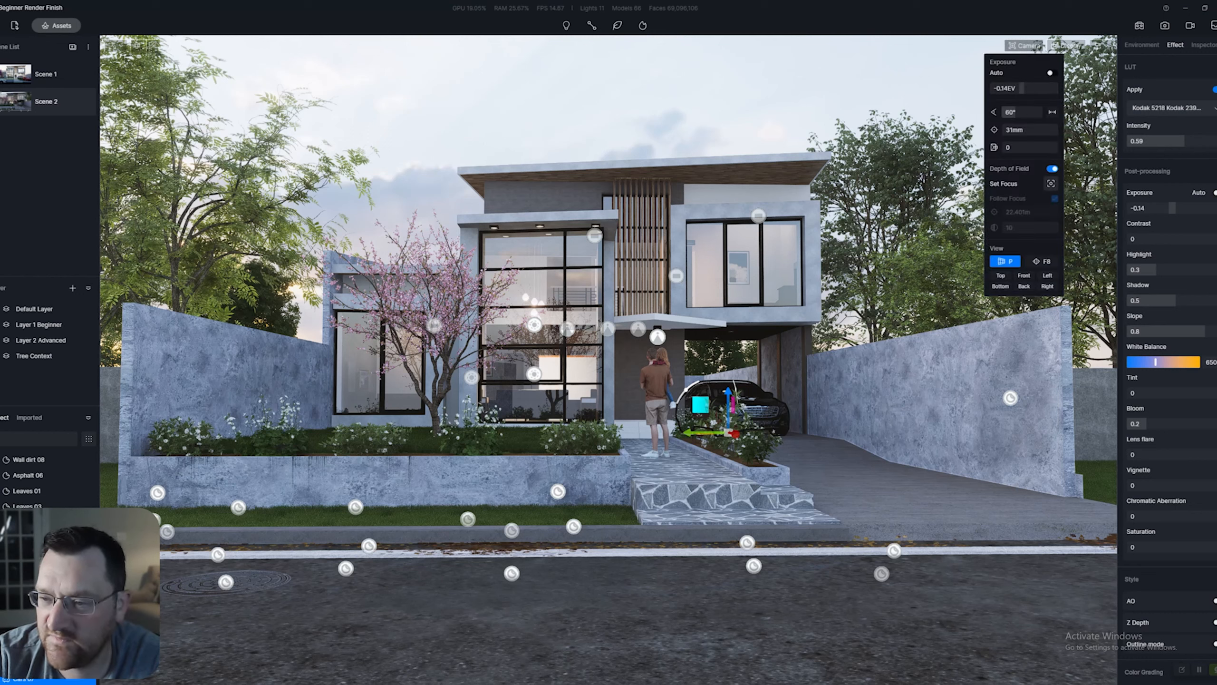
pyautogui.click(1050, 184)
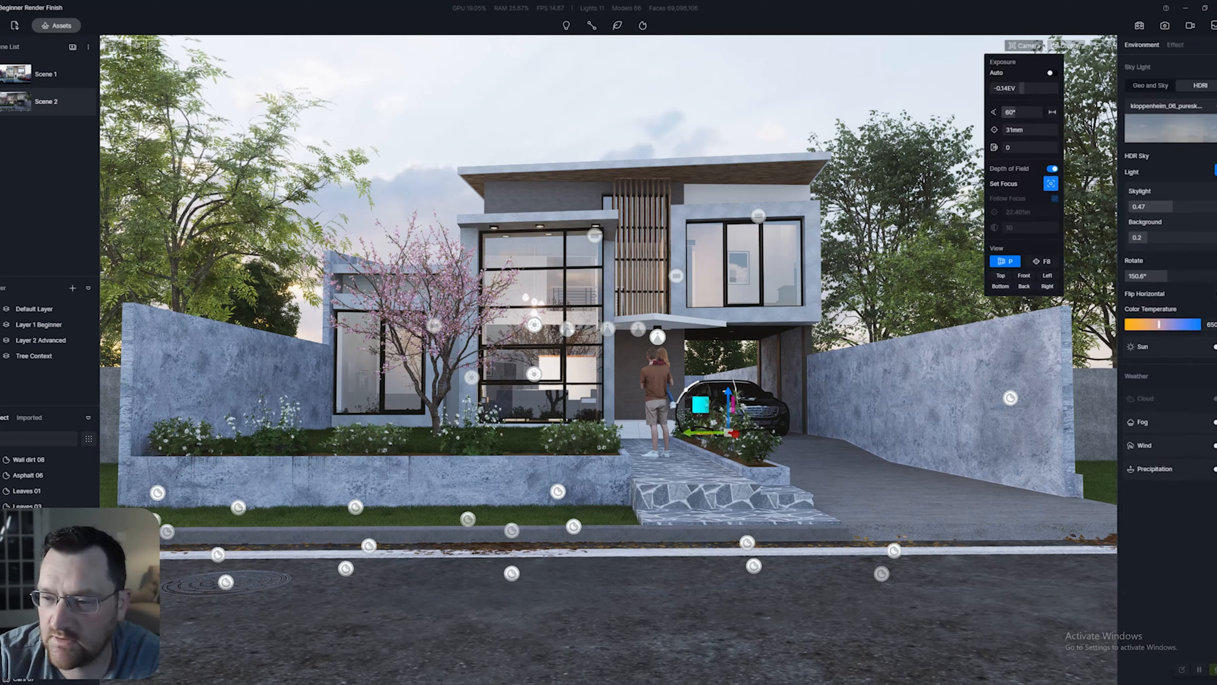
pyautogui.click(607, 346)
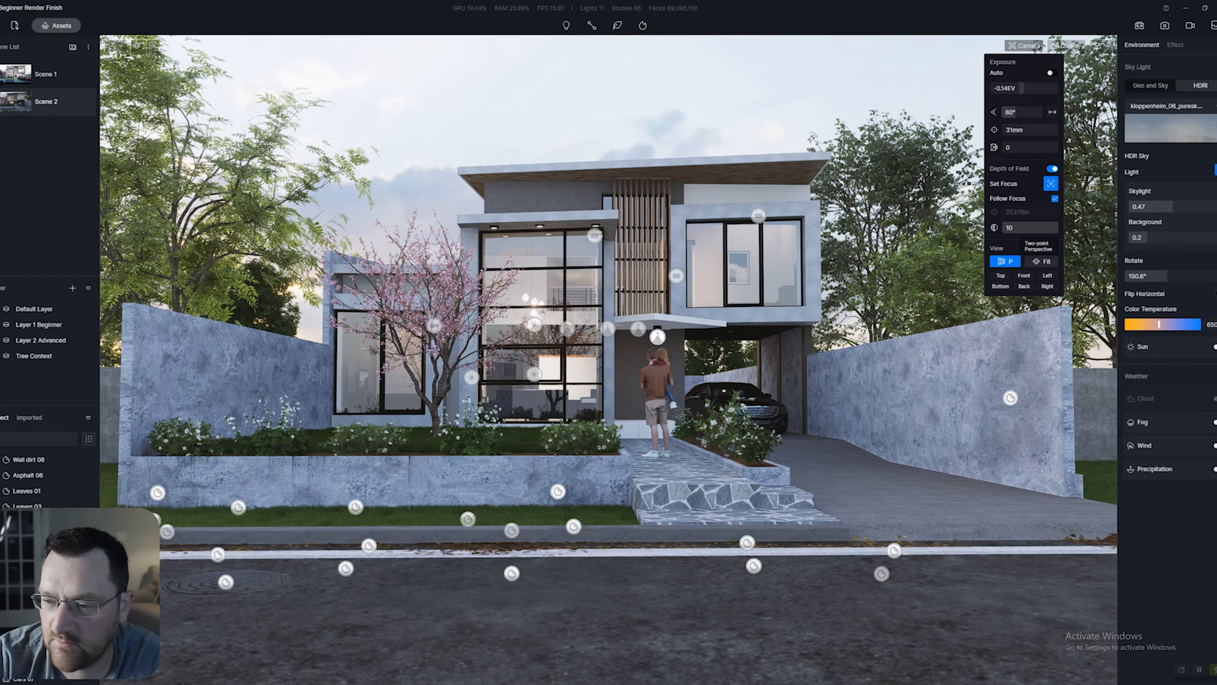
# - Switch the camera to two-point perspective and update Scene 2 with the current view
pyautogui.click(1042, 261)
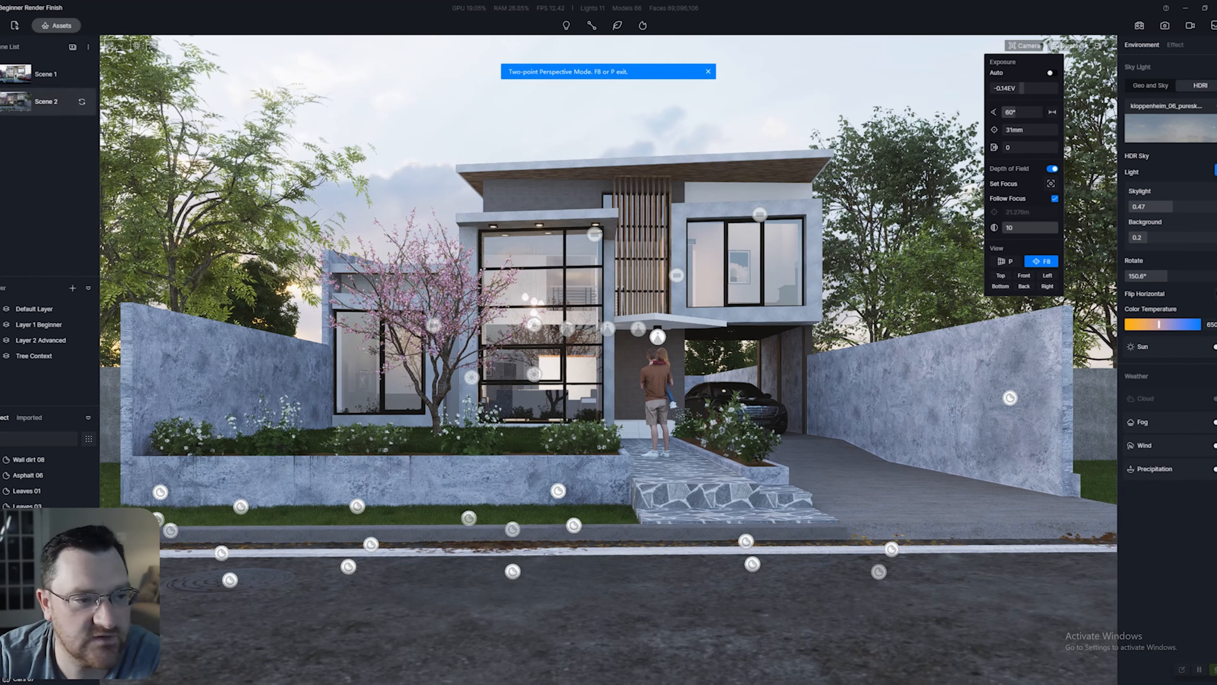
pyautogui.click(82, 101)
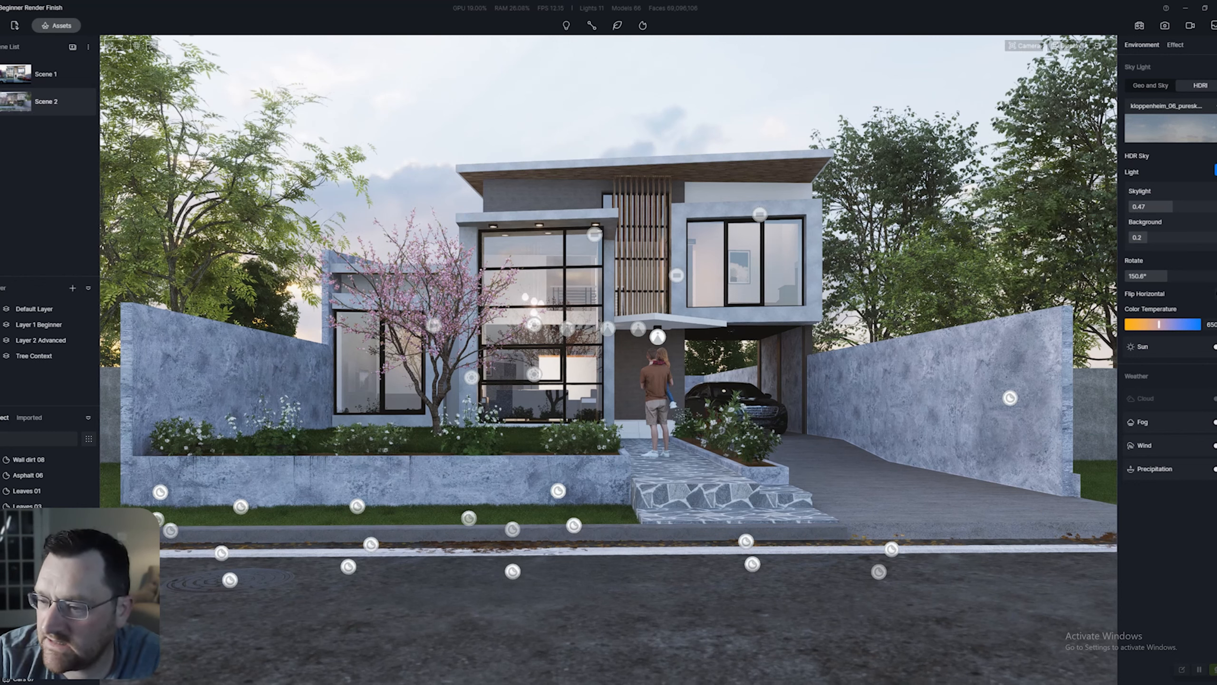
# - Set the post-processing shadow to 0.61 and the highlight to 0
pyautogui.click(1175, 45)
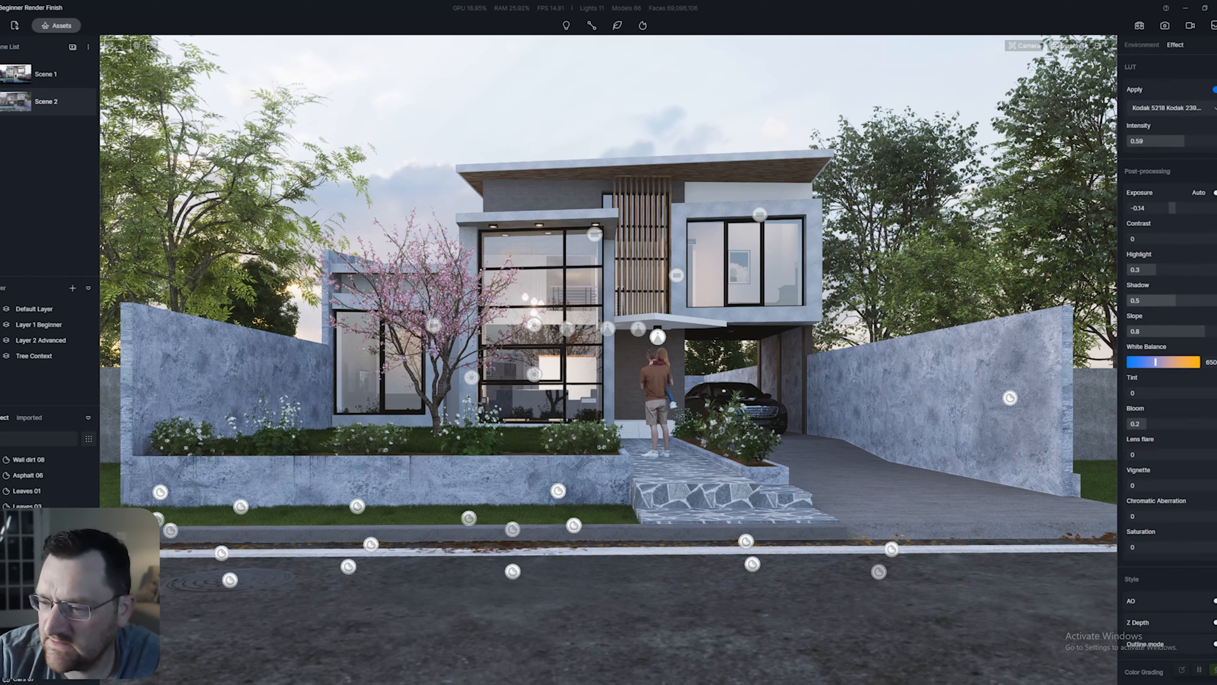
pyautogui.moveTo(1175, 300)
pyautogui.mouseDown()
pyautogui.moveTo(1155, 300)
pyautogui.moveTo(1181, 300)
pyautogui.mouseUp()
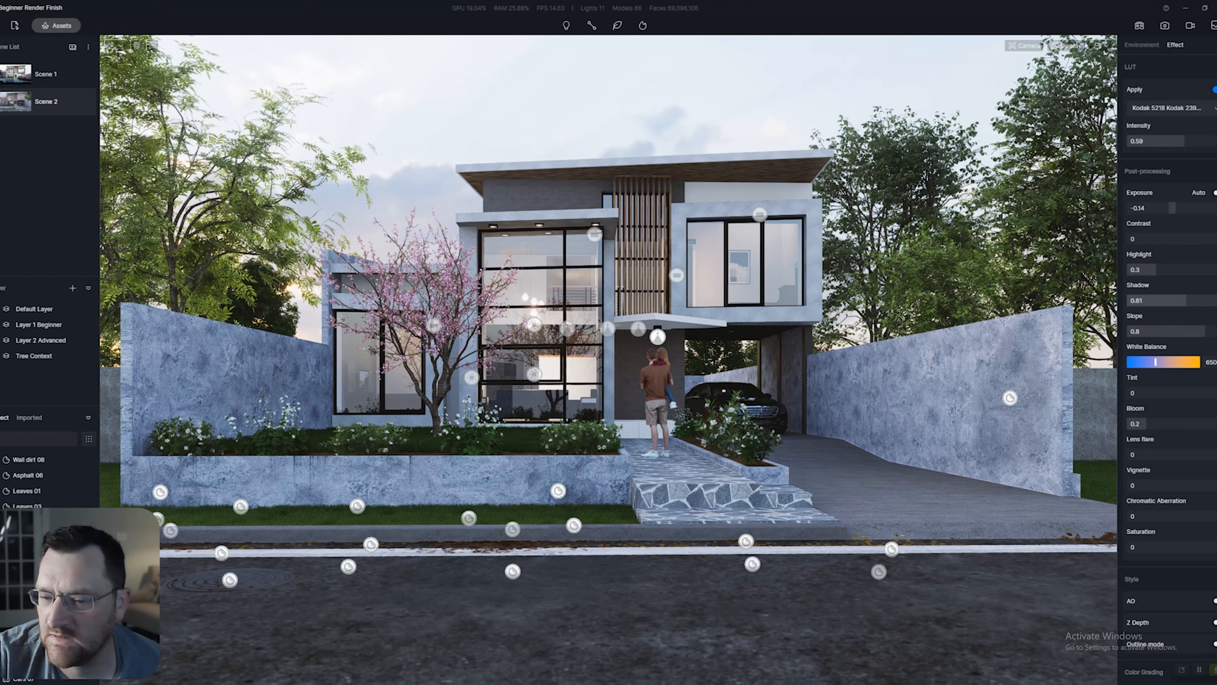
pyautogui.moveTo(1186, 300); pyautogui.dragTo(1195, 300)
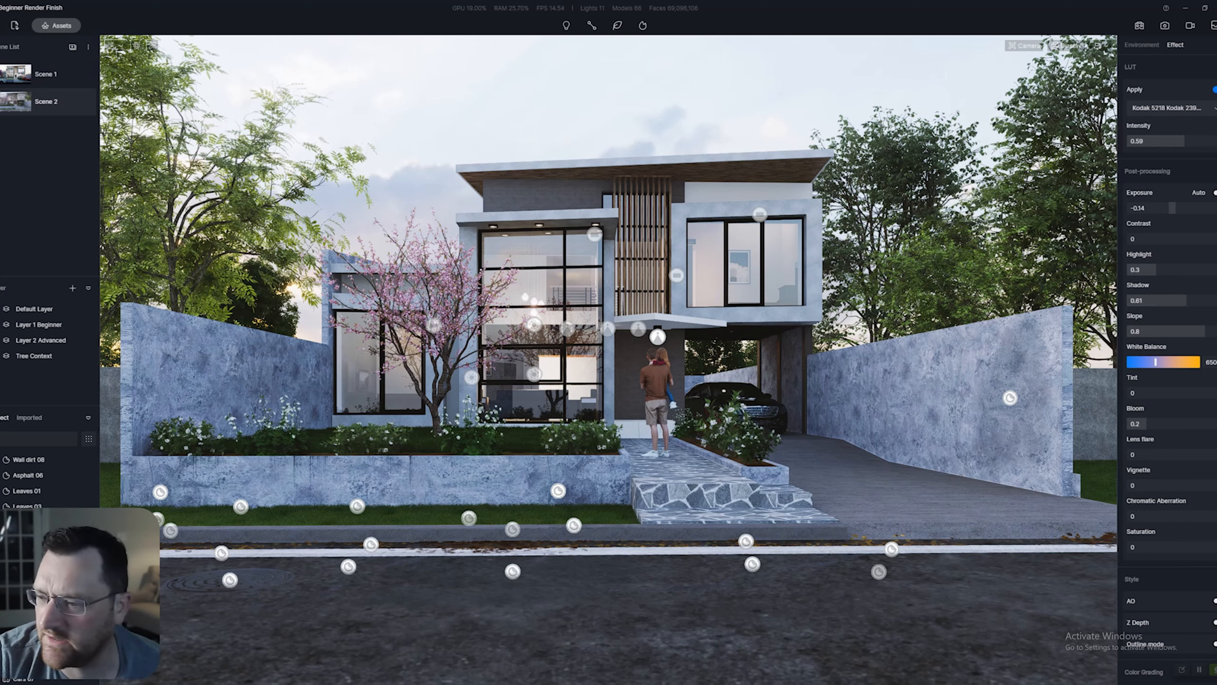
pyautogui.doubleClick(1156, 269)
pyautogui.write('0')
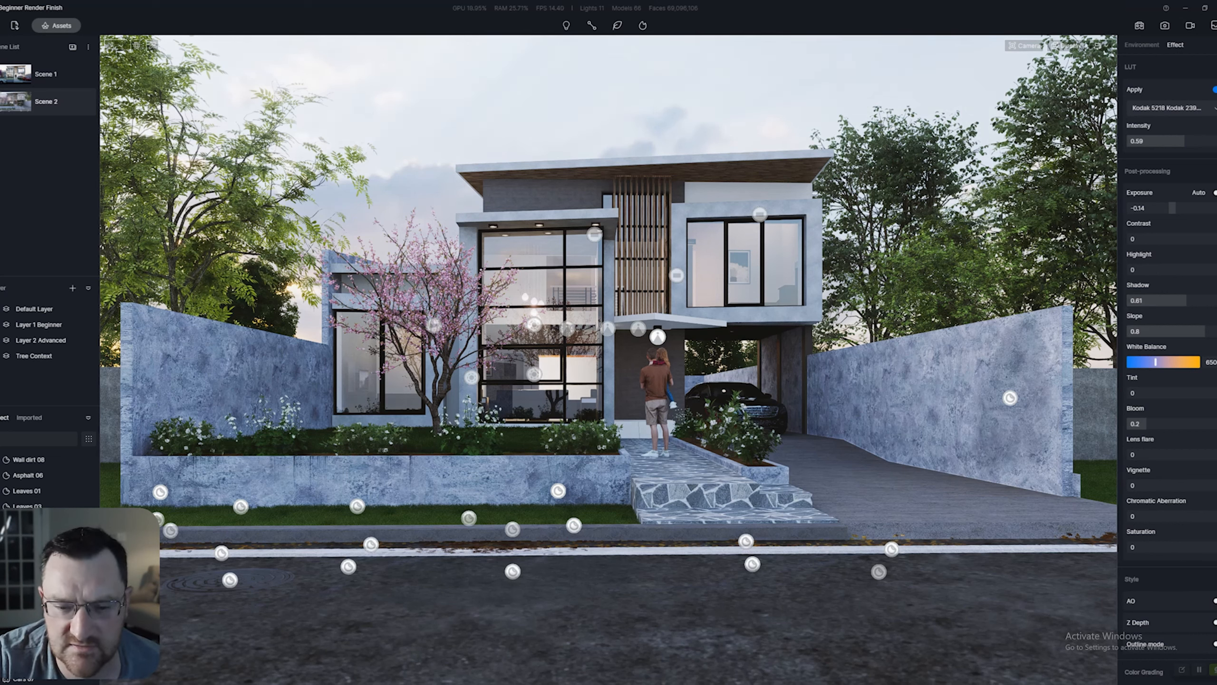
pyautogui.moveTo(1129, 269)
pyautogui.mouseDown()
pyautogui.moveTo(1216, 269)
pyautogui.moveTo(1129, 270)
pyautogui.mouseUp()
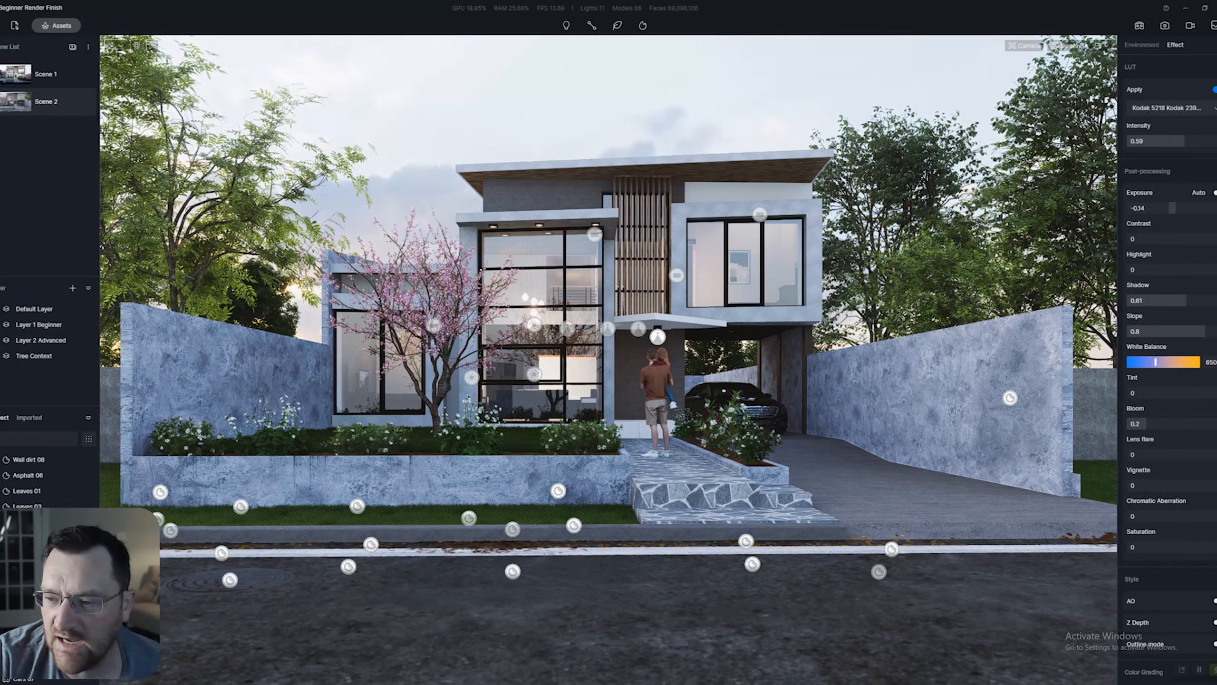
# - Reduce the bloom to 0.11 and add a vignette of 0.4
pyautogui.scroll(-1, 1169, 336)
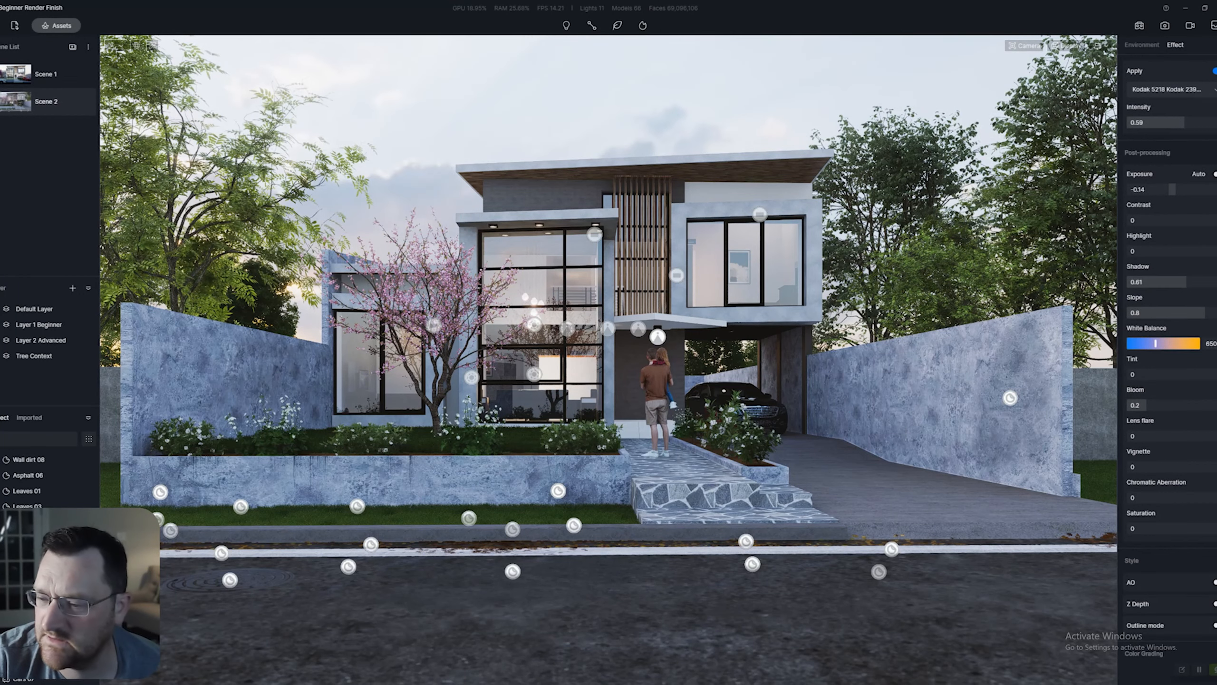
pyautogui.moveTo(1129, 405)
pyautogui.mouseDown()
pyautogui.moveTo(1216, 405)
pyautogui.moveTo(1127, 405)
pyautogui.mouseUp()
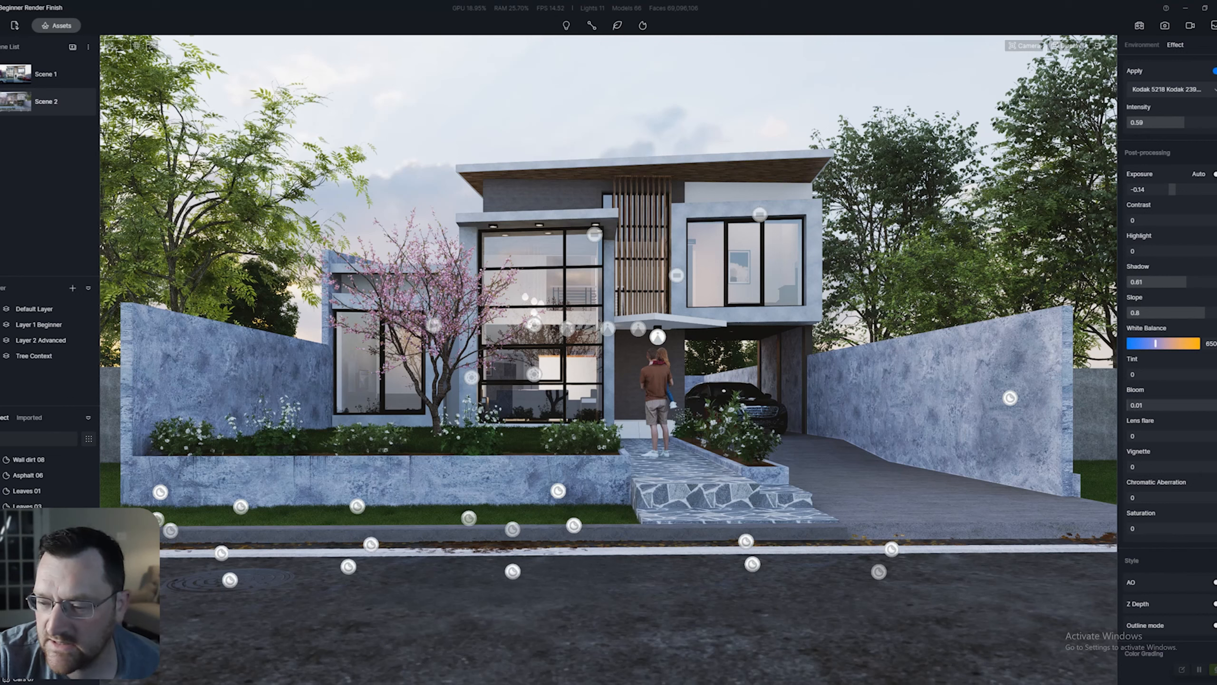
pyautogui.moveTo(1128, 405); pyautogui.dragTo(1137, 405)
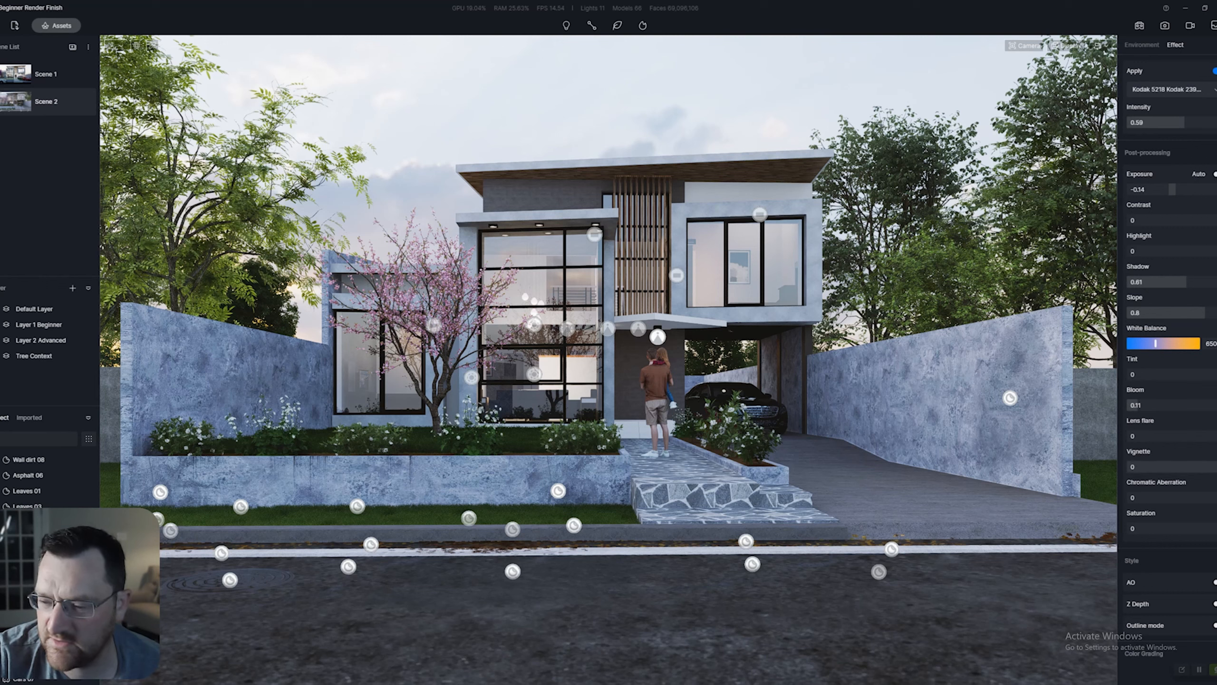
pyautogui.moveTo(1130, 467); pyautogui.dragTo(1165, 466)
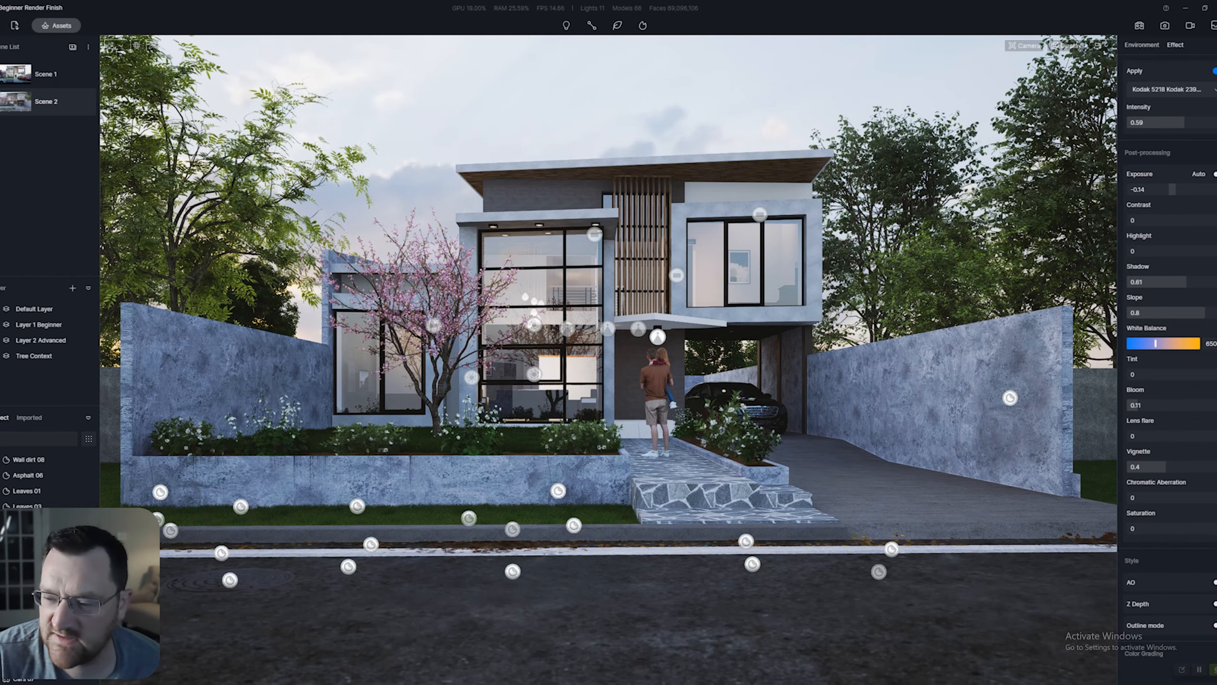
# - Move closer to the house, open image render mode, and narrow the horizontal field of view to 54.4°
pyautogui.scroll(5, 609, 359)
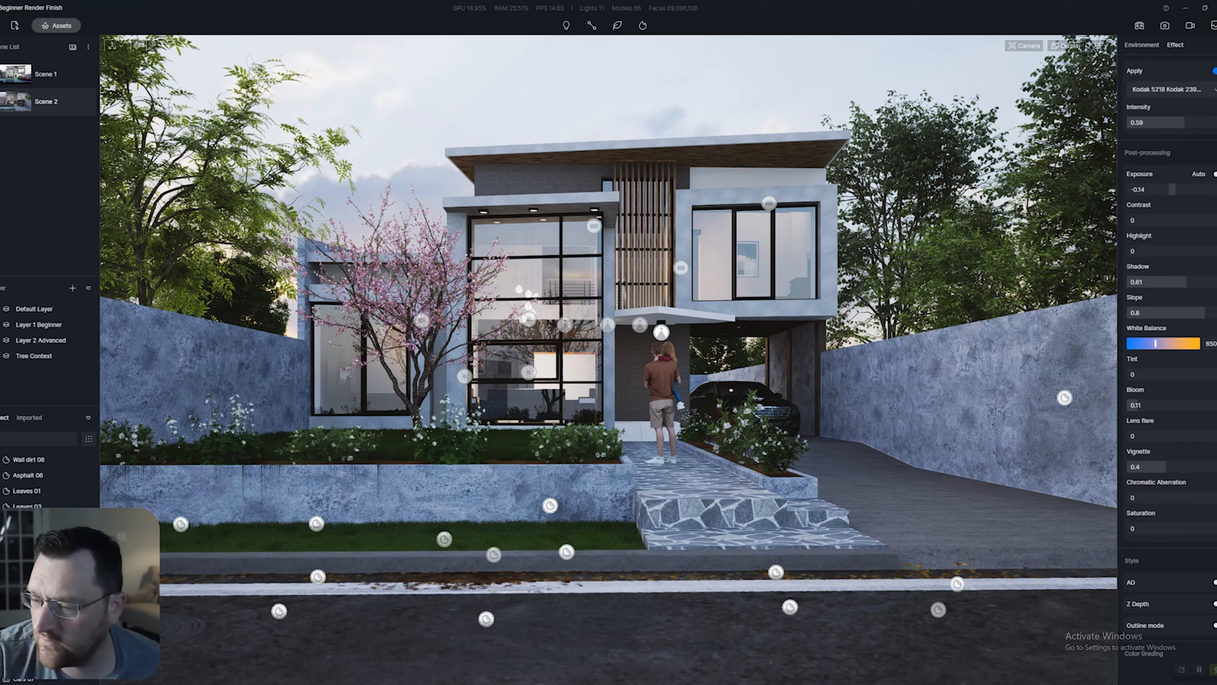
pyautogui.click(1165, 25)
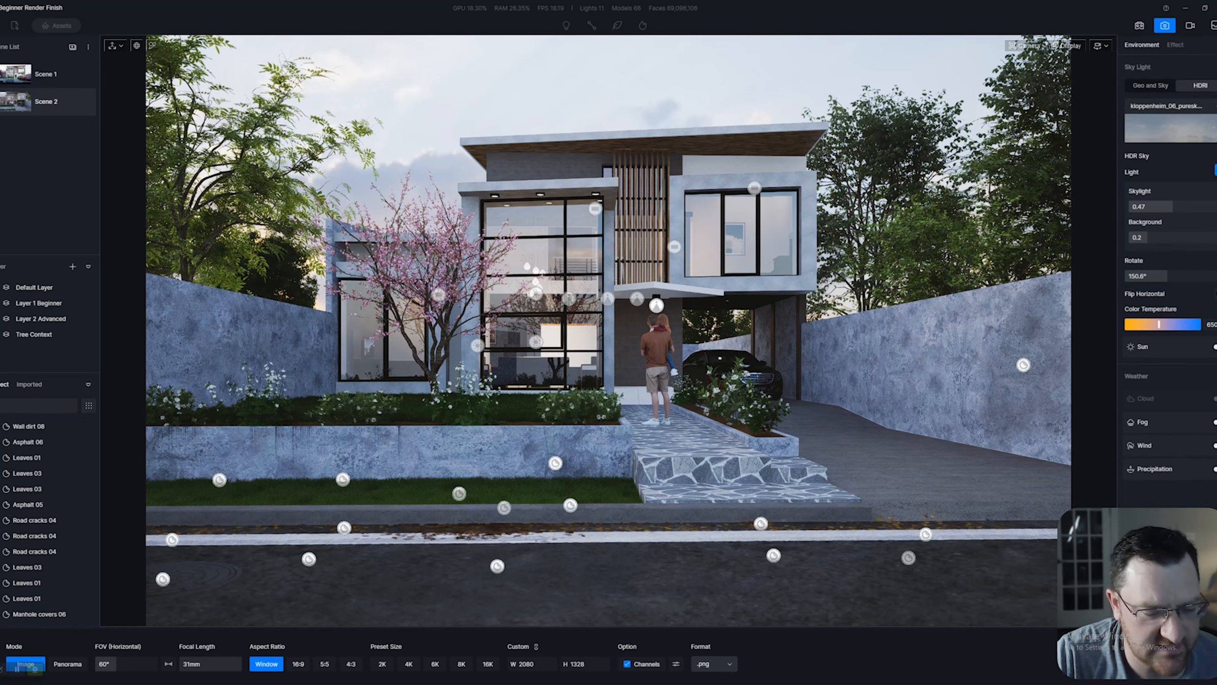
pyautogui.moveTo(116, 664)
pyautogui.mouseDown()
pyautogui.moveTo(141, 664)
pyautogui.moveTo(113, 664)
pyautogui.mouseUp()
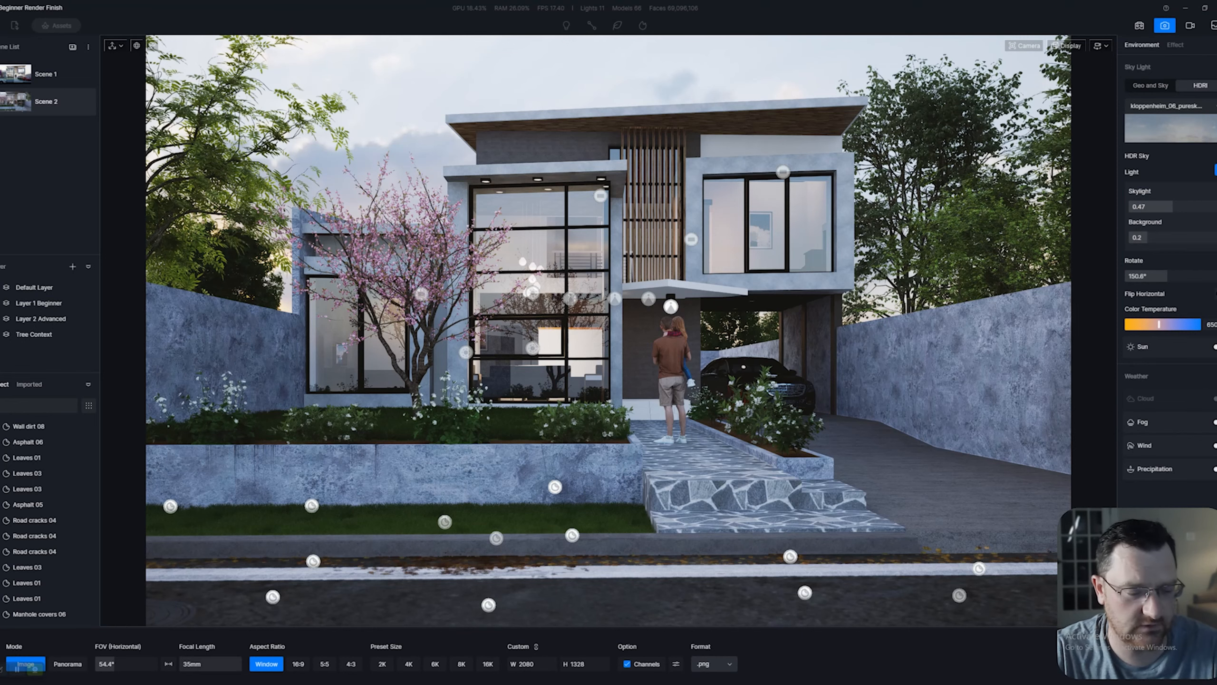
# - Try a 15 mm focal length and move the camera around the front and side of the house
pyautogui.click(198, 664)
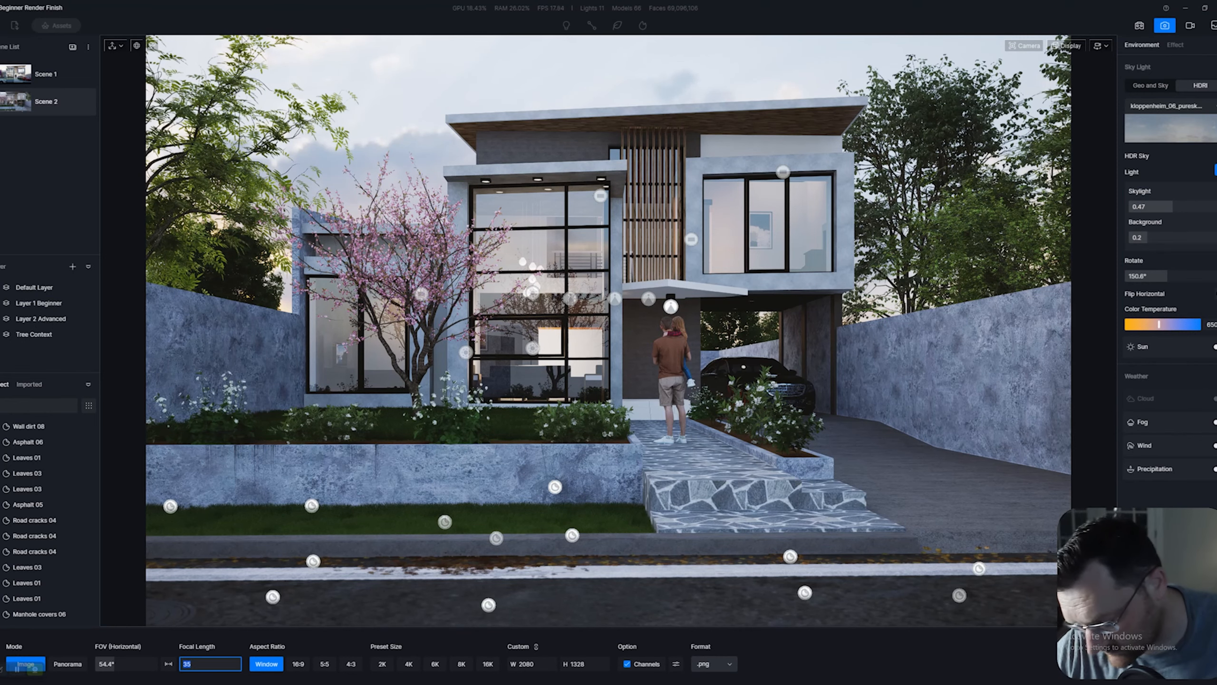
pyautogui.write('15')
pyautogui.press('Return')
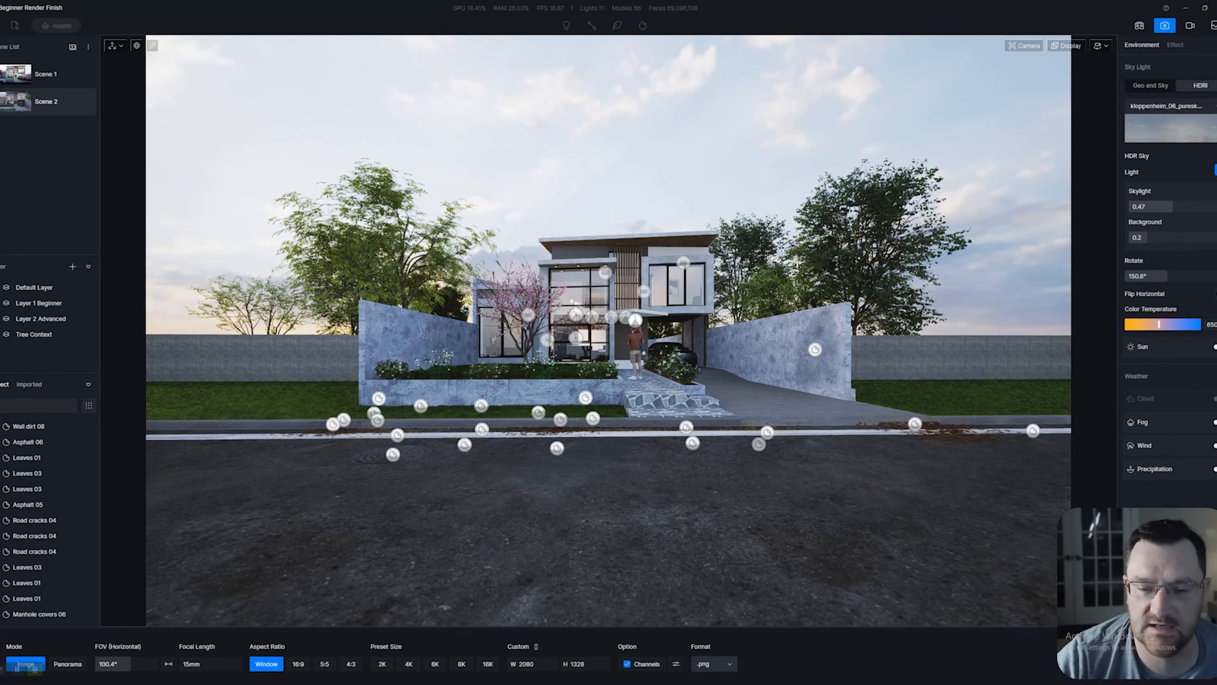
pyautogui.press('w')
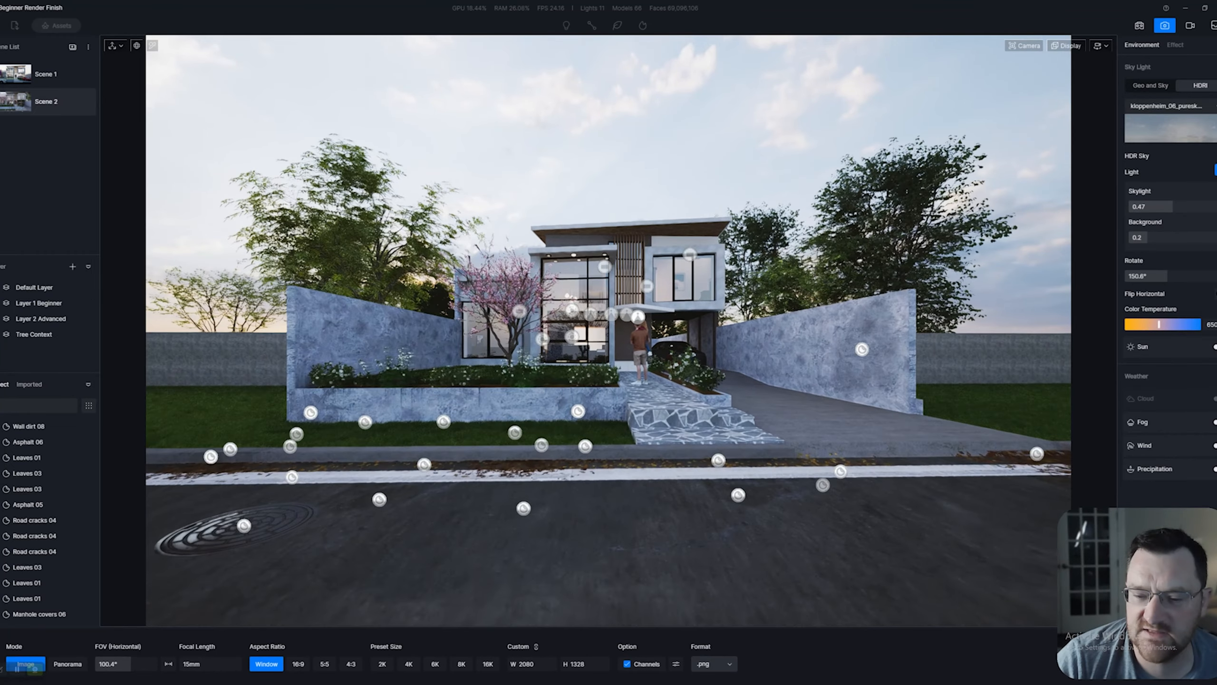
pyautogui.press('s')
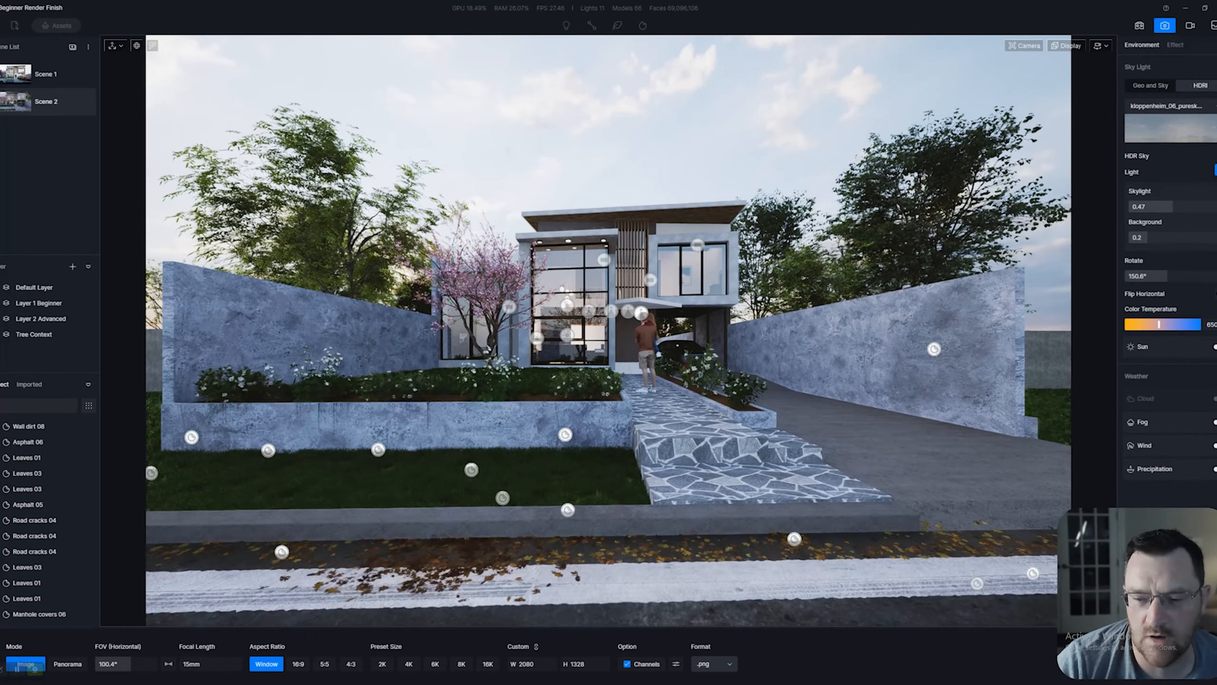
pyautogui.press('e')
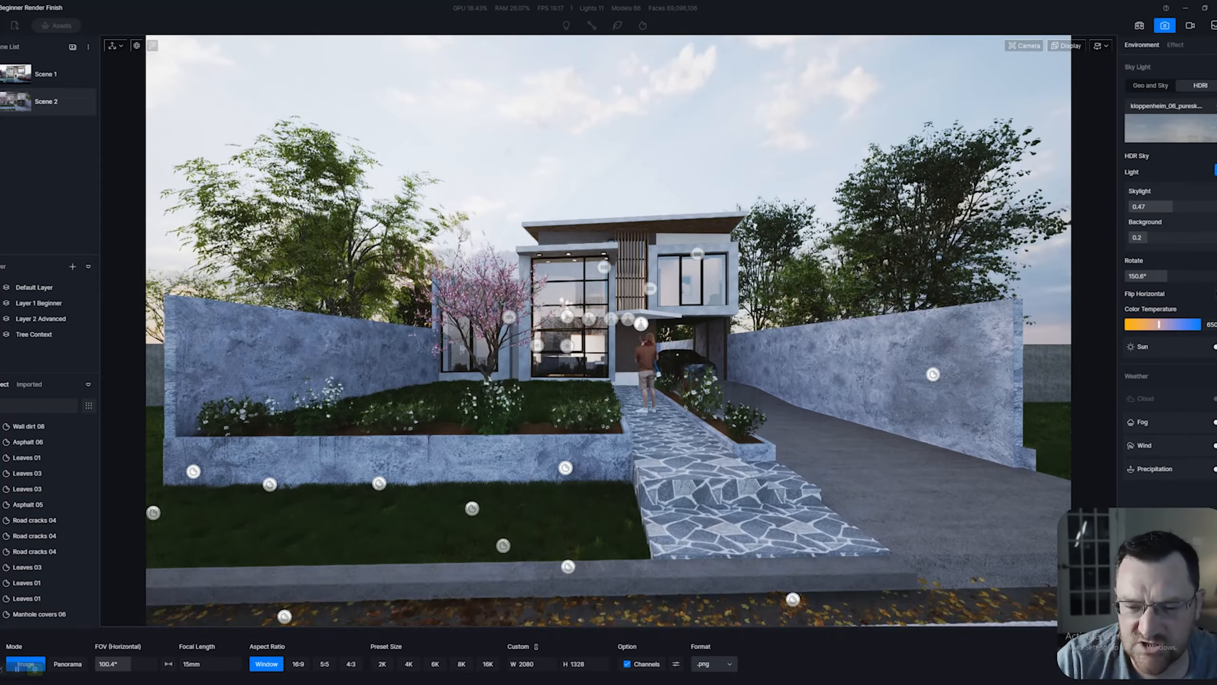
pyautogui.press('d')
pyautogui.press('d')
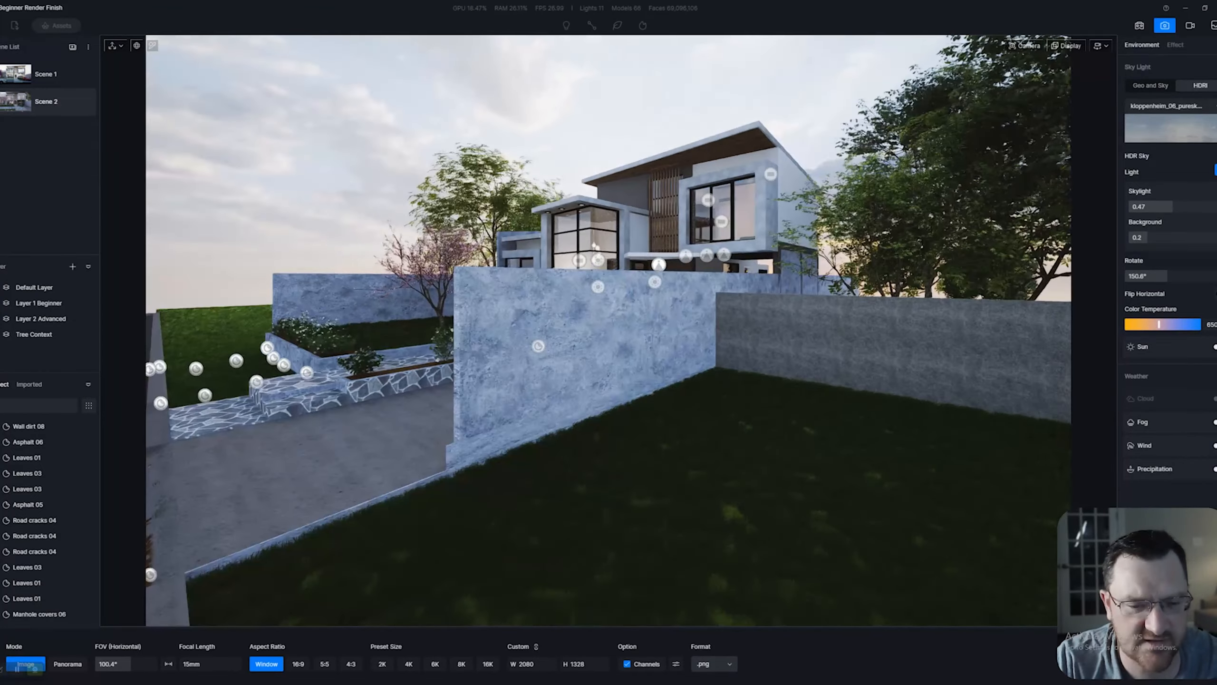
pyautogui.press('a')
pyautogui.press('a')
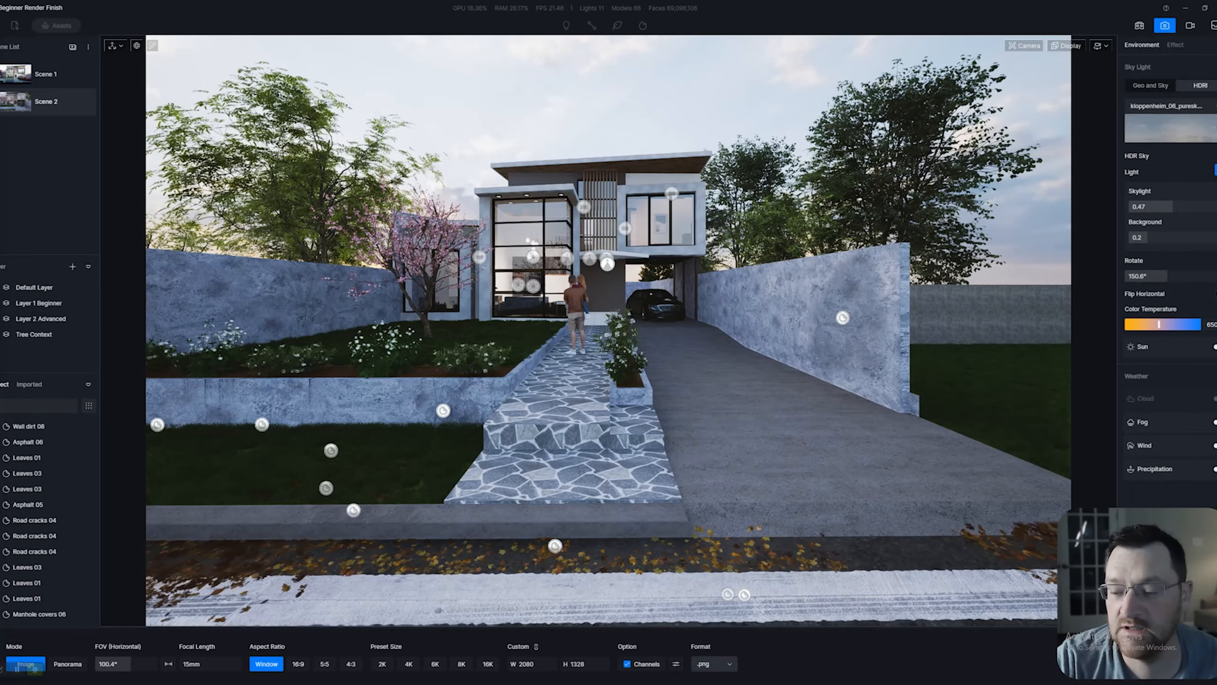
# - Set the focal length to 30 mm and reposition the camera to frame the whole house from across the street
pyautogui.click(202, 664)
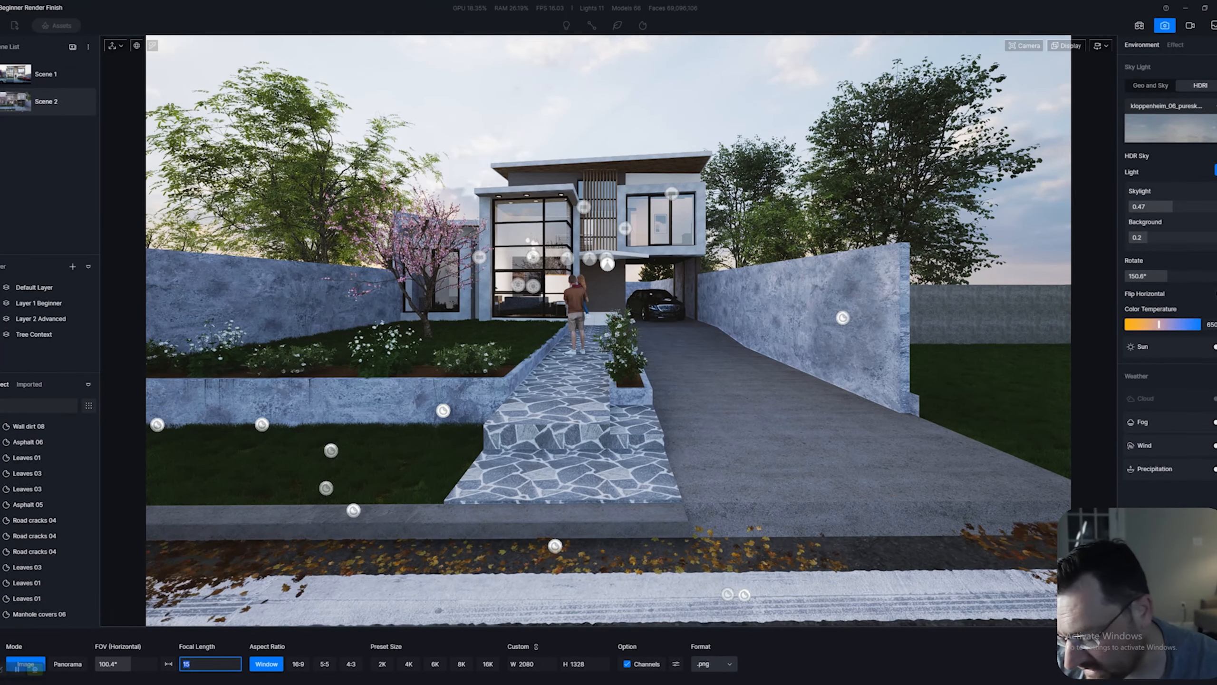
pyautogui.write('30')
pyautogui.press('Return')
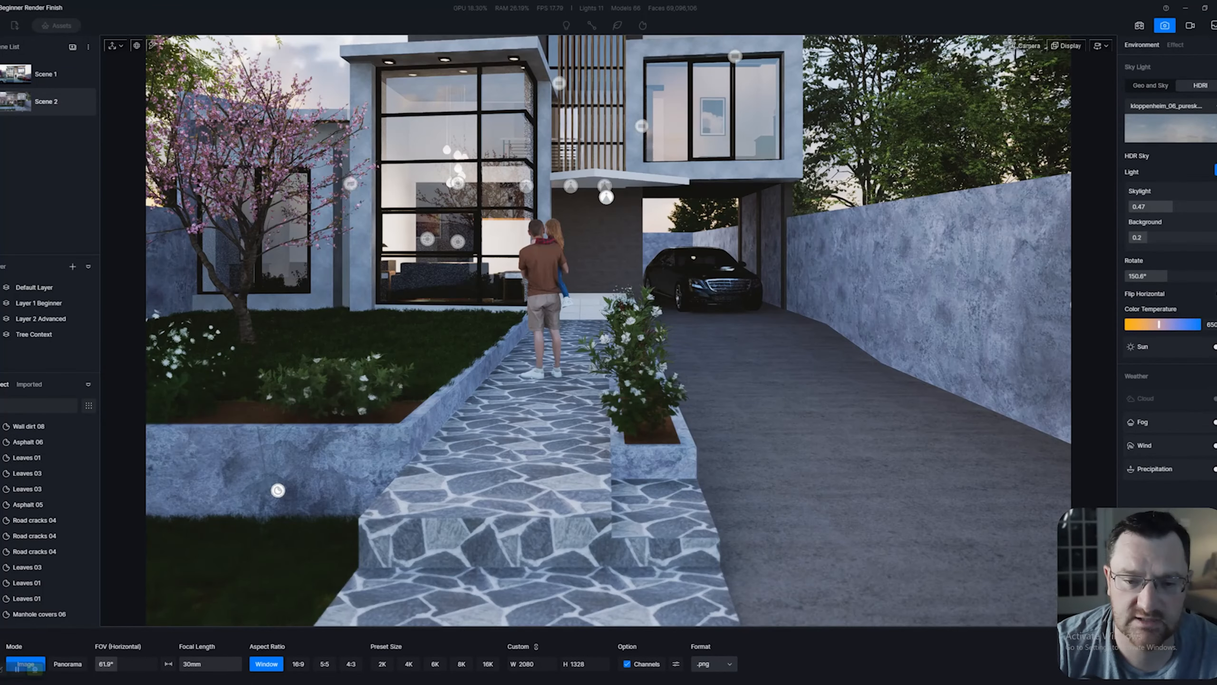
pyautogui.press('s')
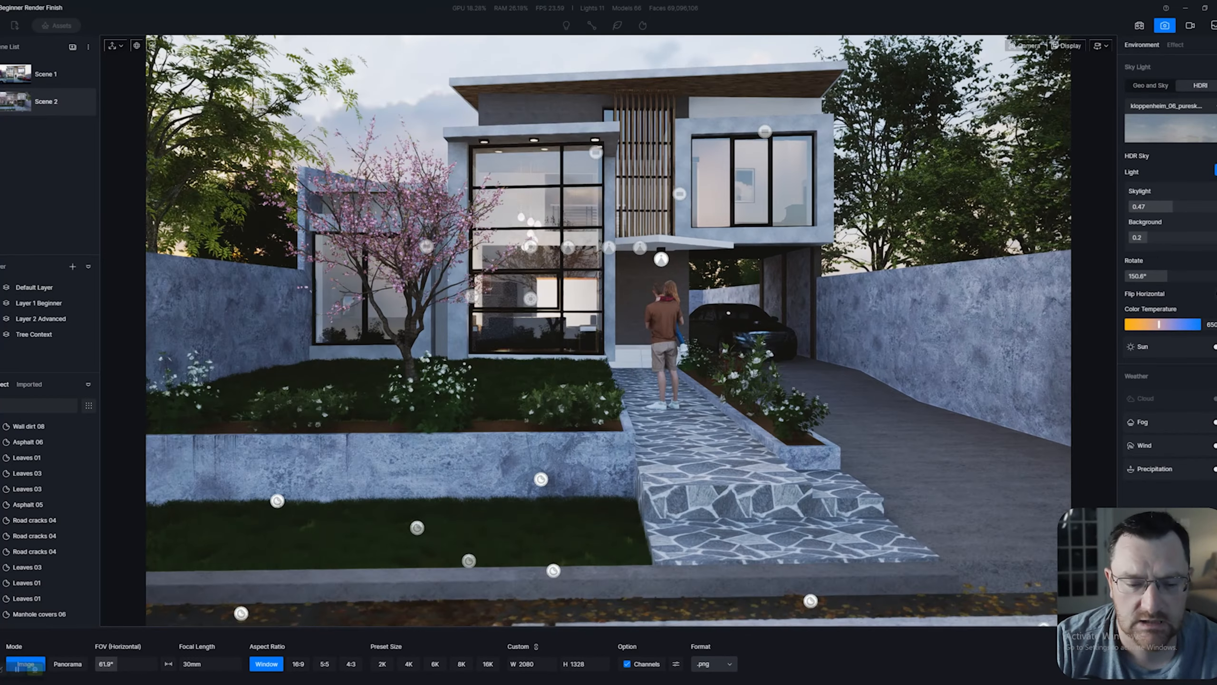
pyautogui.press('s')
pyautogui.press('q')
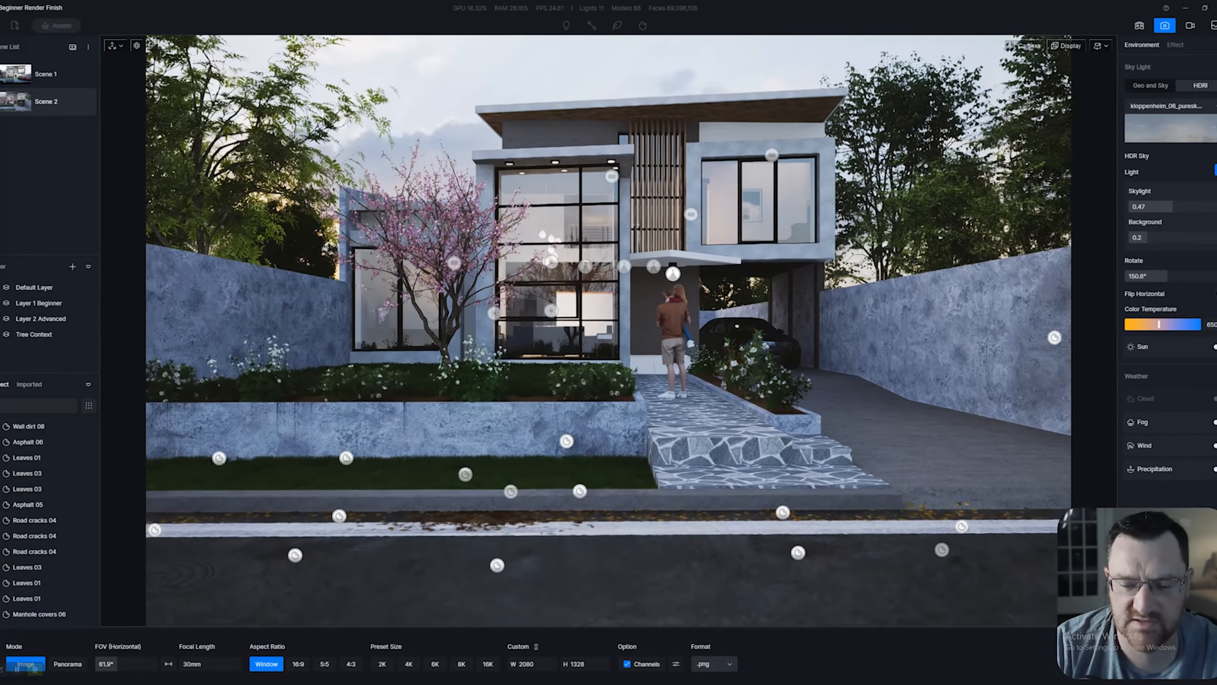
pyautogui.press('d')
pyautogui.press('q')
pyautogui.press('e')
pyautogui.press('a')
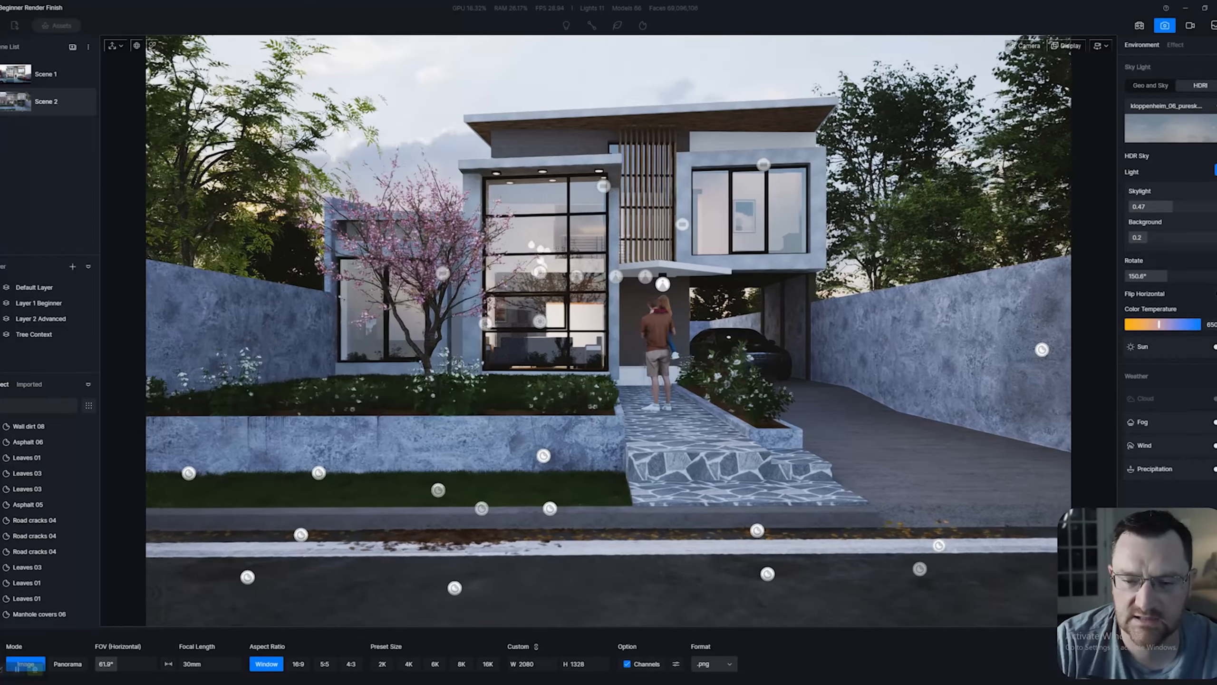
pyautogui.press('d')
pyautogui.press('a')
pyautogui.press('s')
pyautogui.press('a')
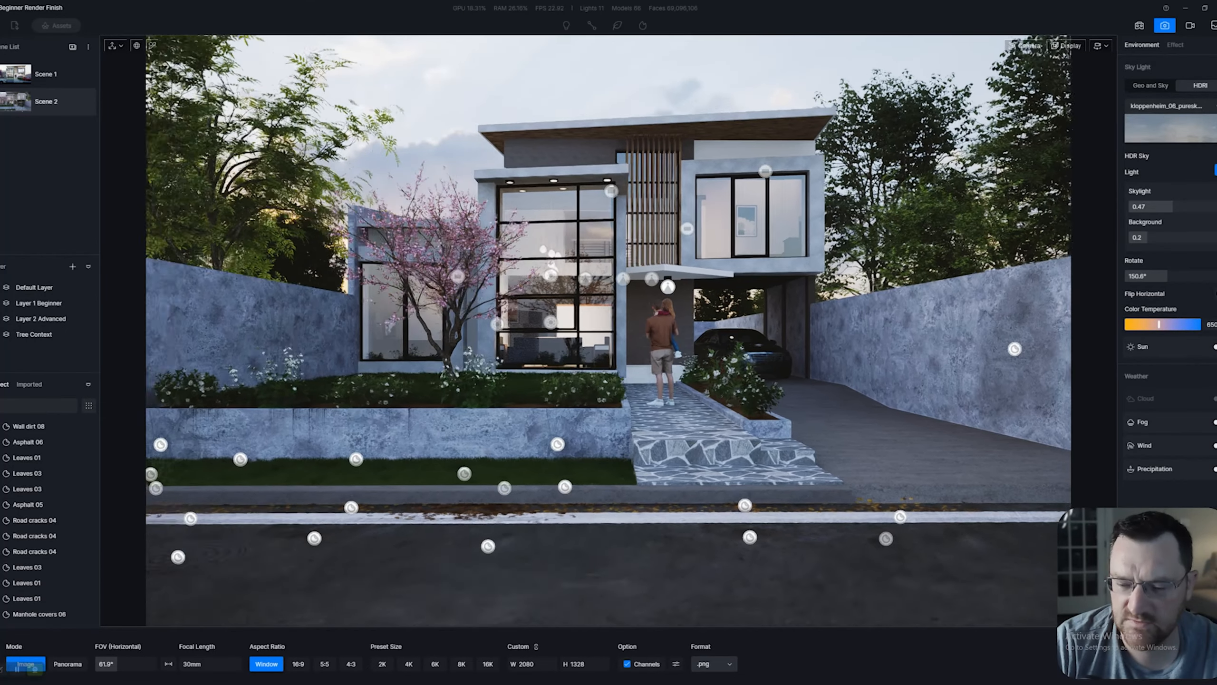
pyautogui.press('w')
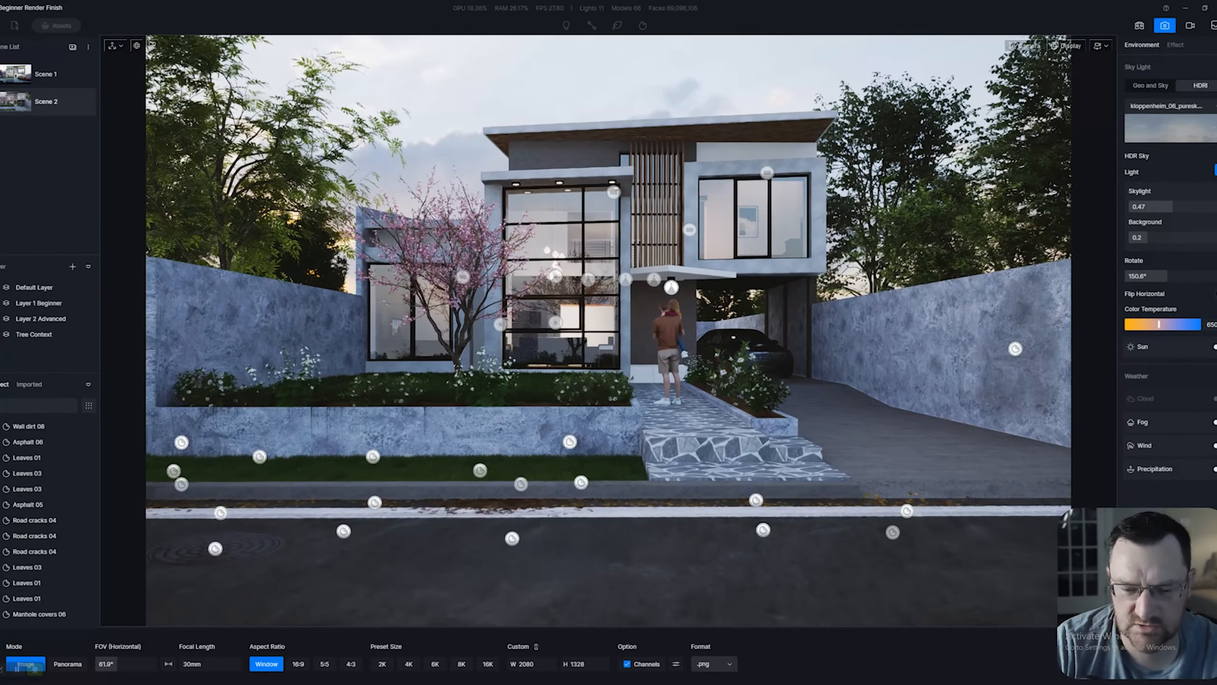
pyautogui.press('d')
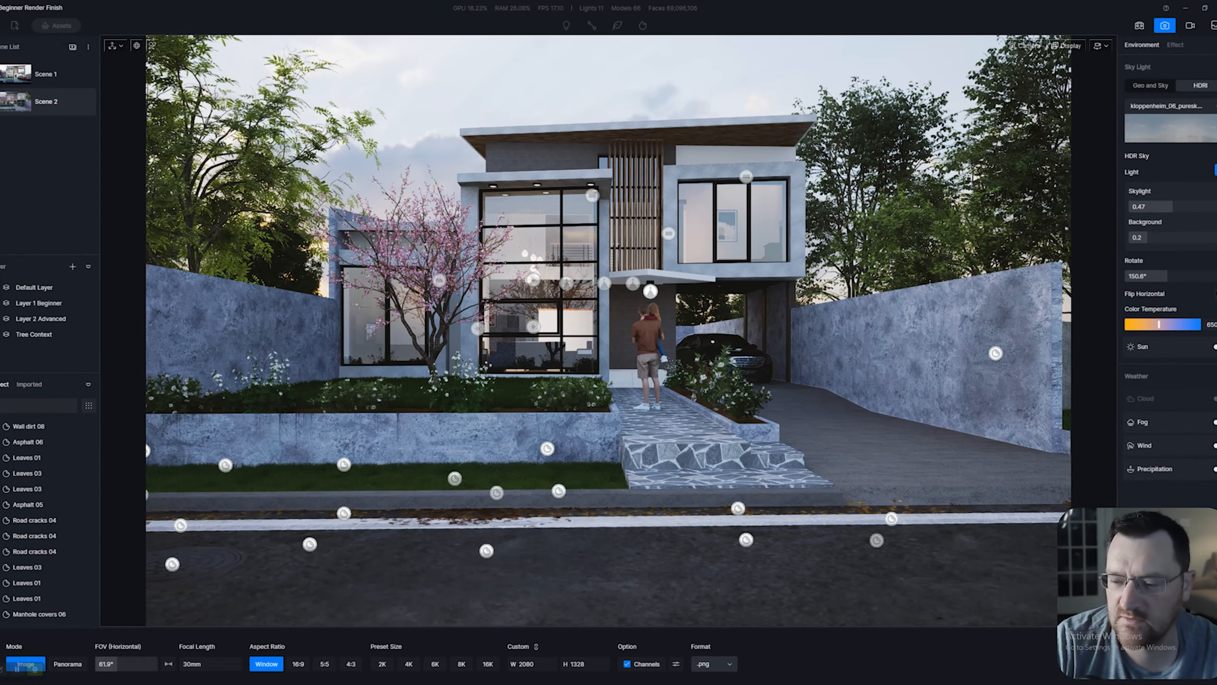
# - Narrow the horizontal field of view to 57° and shift the camera back and sideways to recentre the house in the frame
pyautogui.moveTo(117, 665); pyautogui.dragTo(115, 664)
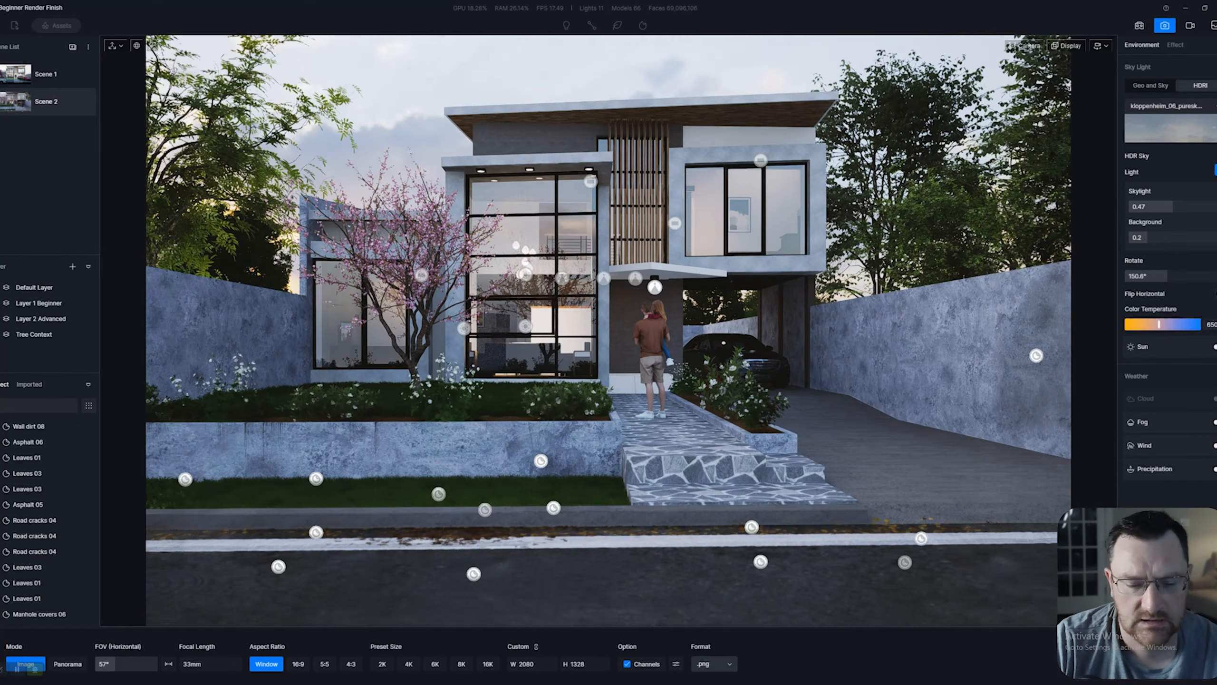
pyautogui.press('s')
pyautogui.press('a')
pyautogui.press('s')
pyautogui.press('w')
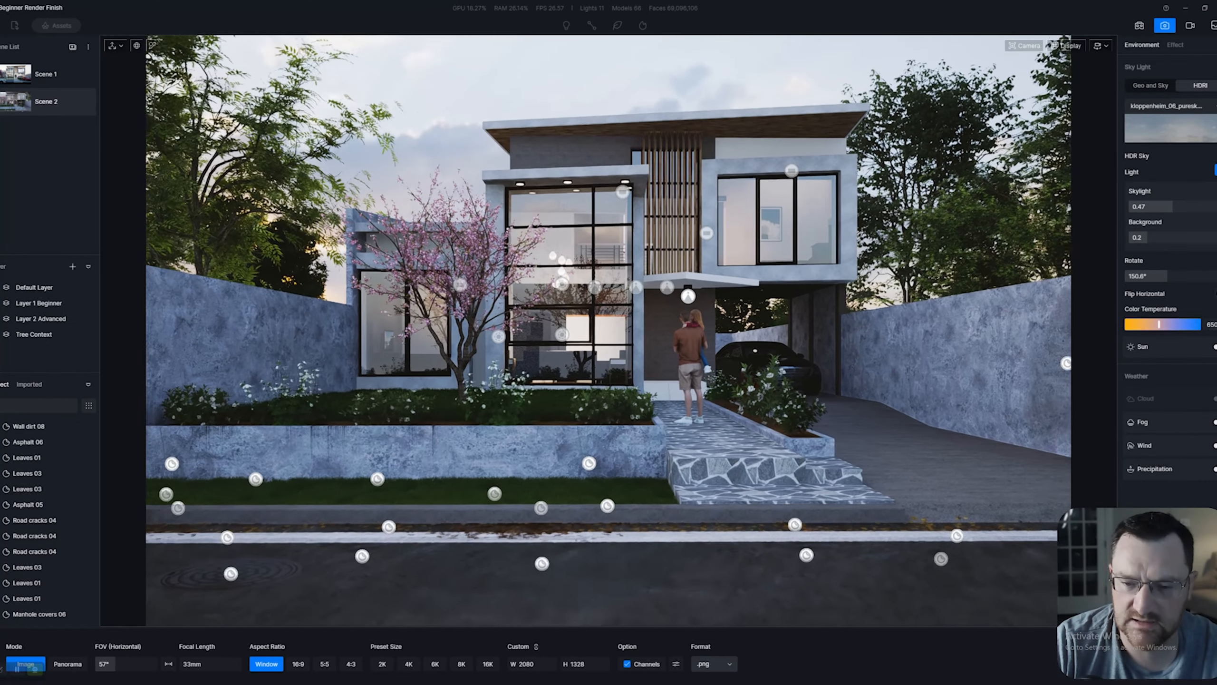
pyautogui.moveTo(371, 477); pyautogui.dragTo(376, 477, button='right')
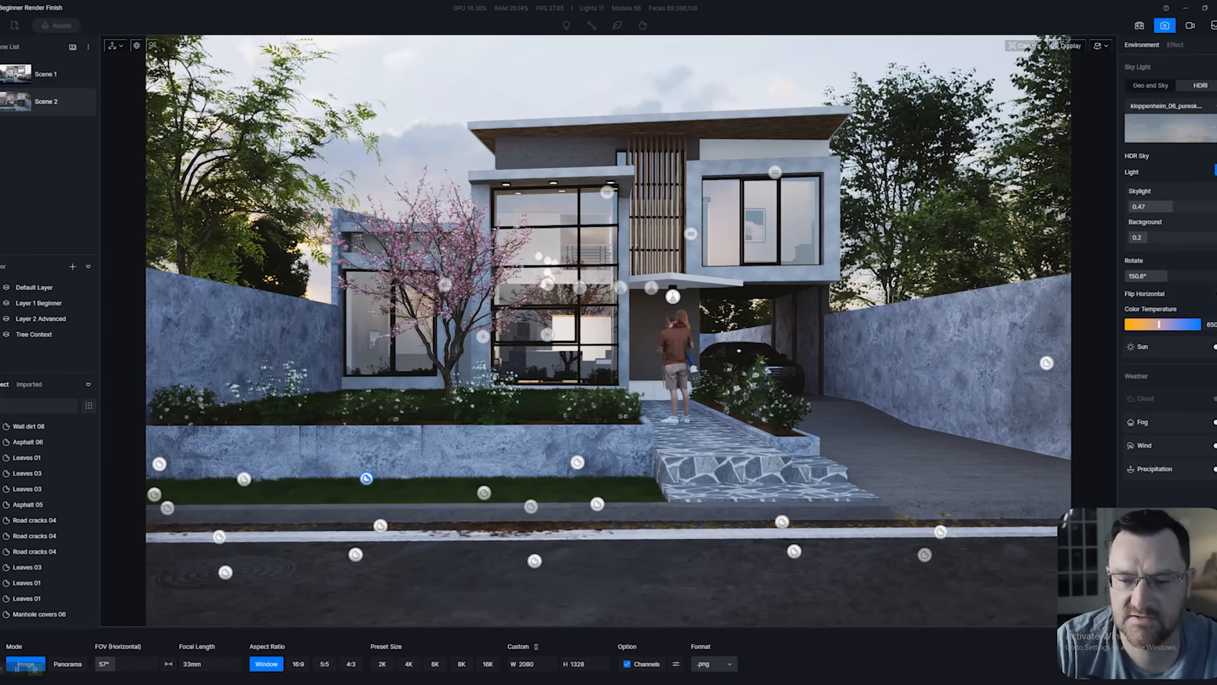
pyautogui.press('a')
# - Turn on the rule-of-thirds grid overlay and fine-tune the camera angle to align the house with its guide lines
pyautogui.click(1023, 45)
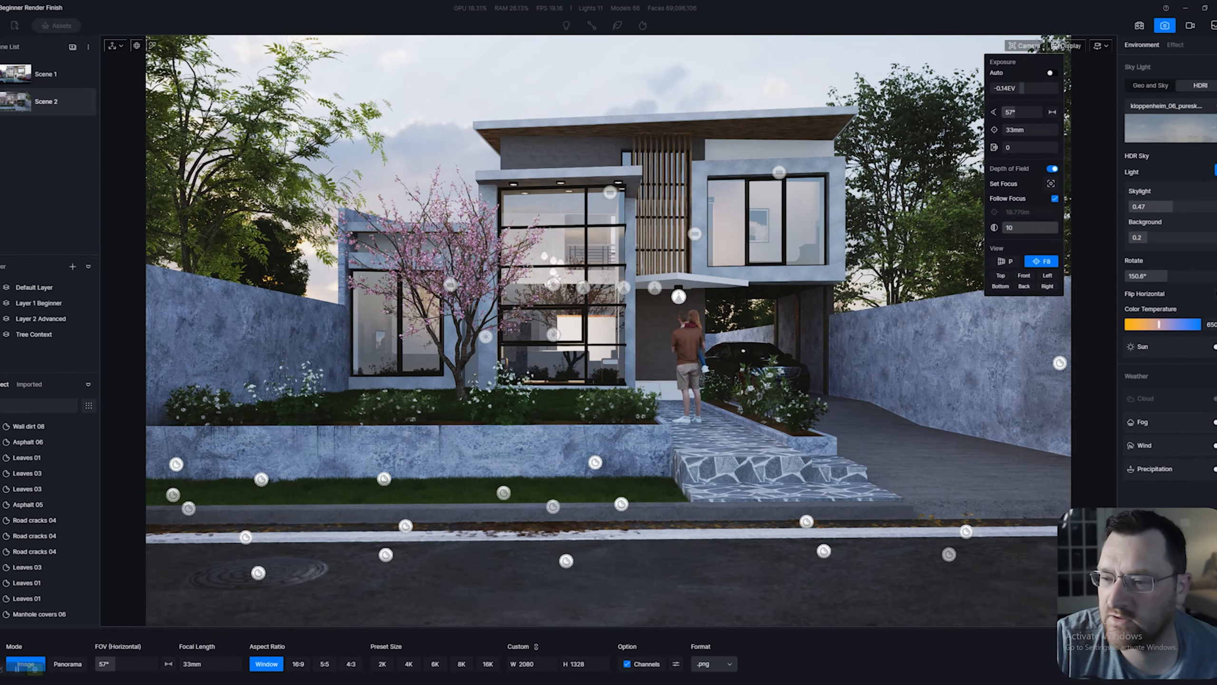
pyautogui.click(1068, 46)
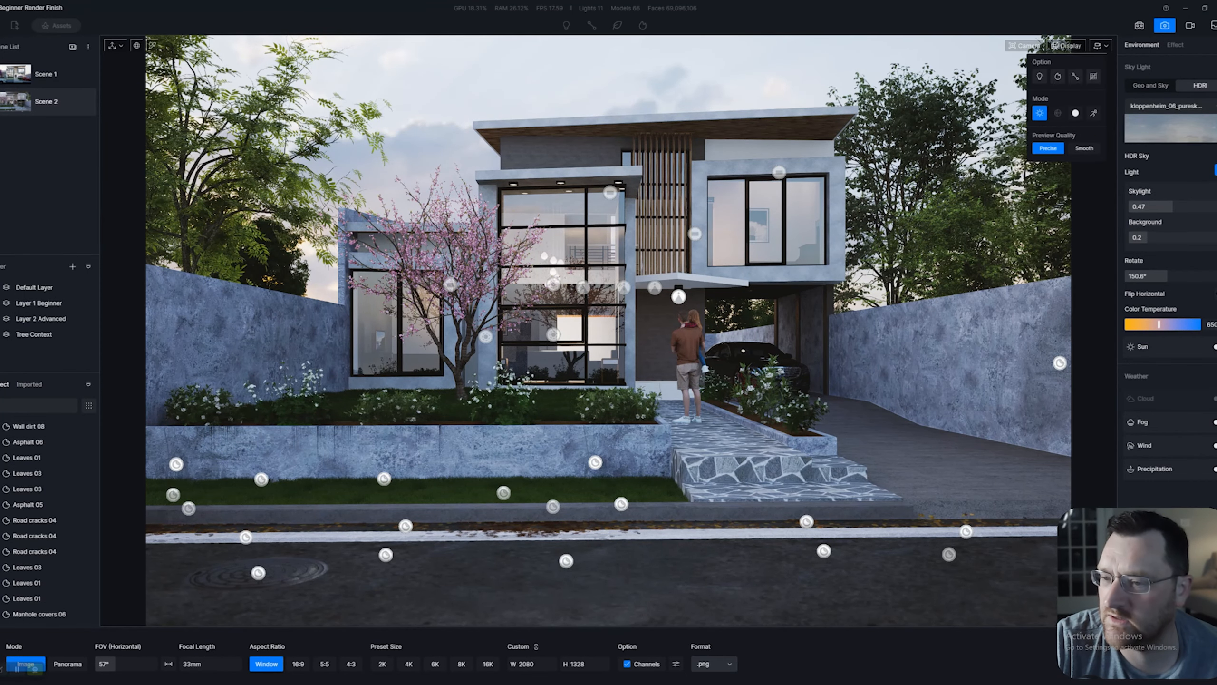
pyautogui.click(1094, 76)
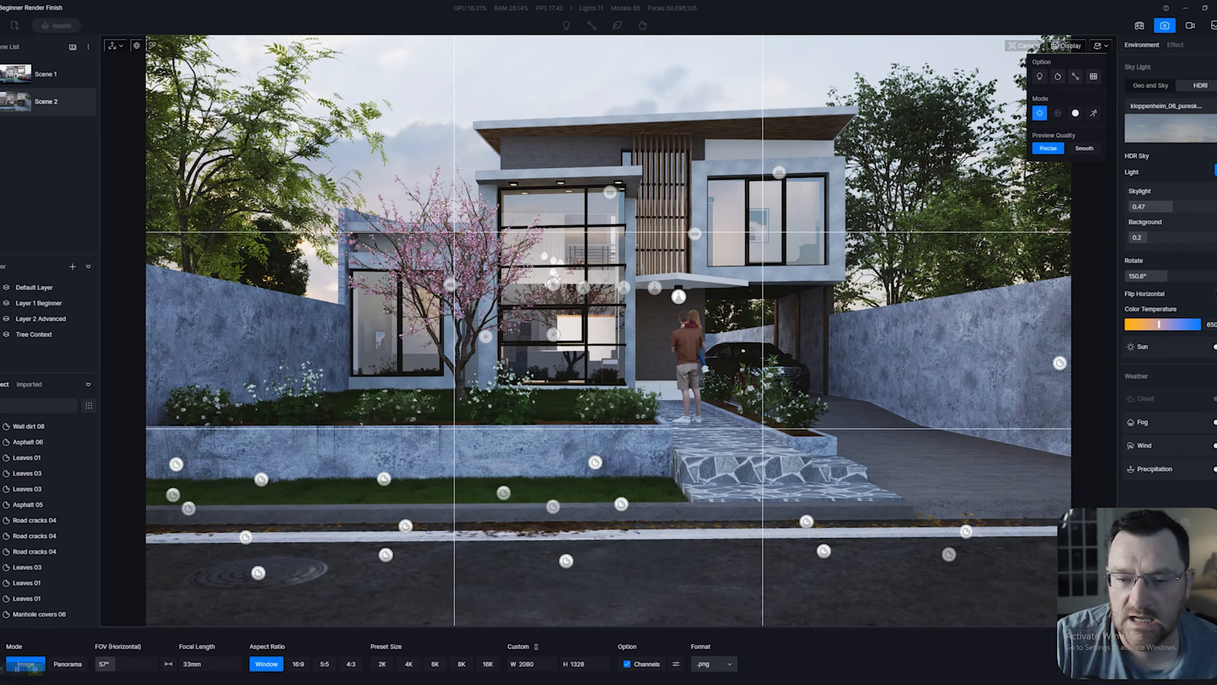
pyautogui.moveTo(911, 216); pyautogui.dragTo(907, 209, button='right')
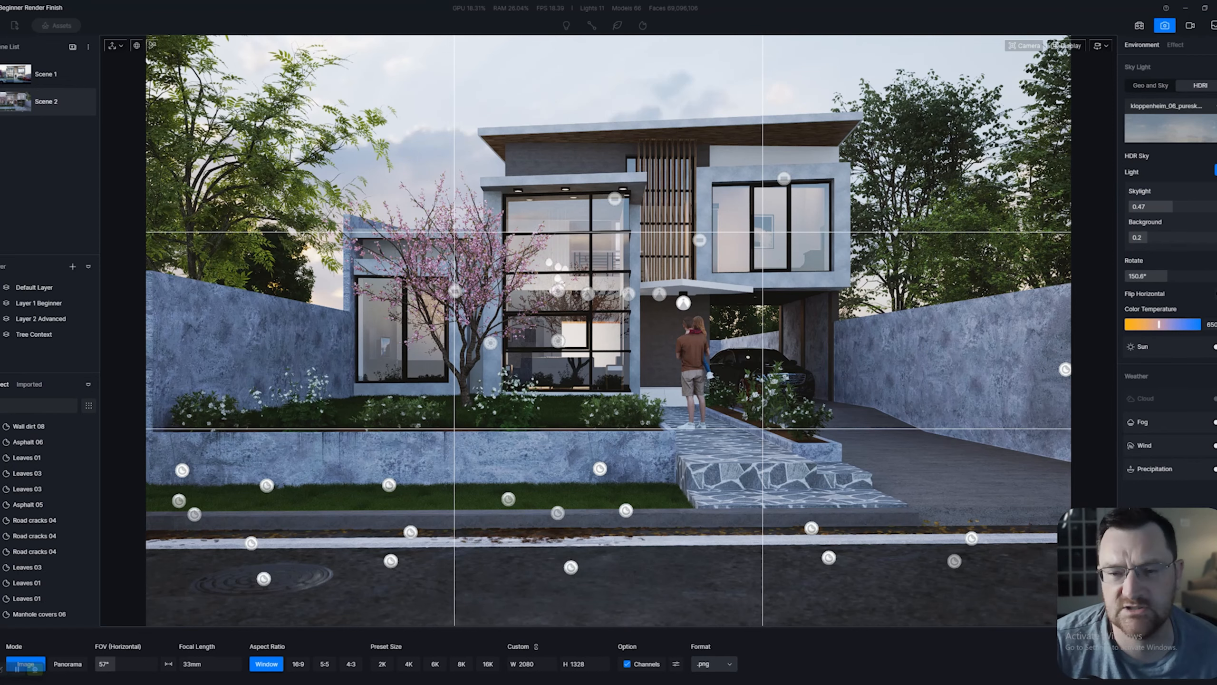
pyautogui.moveTo(609, 331); pyautogui.dragTo(611, 331, button='right')
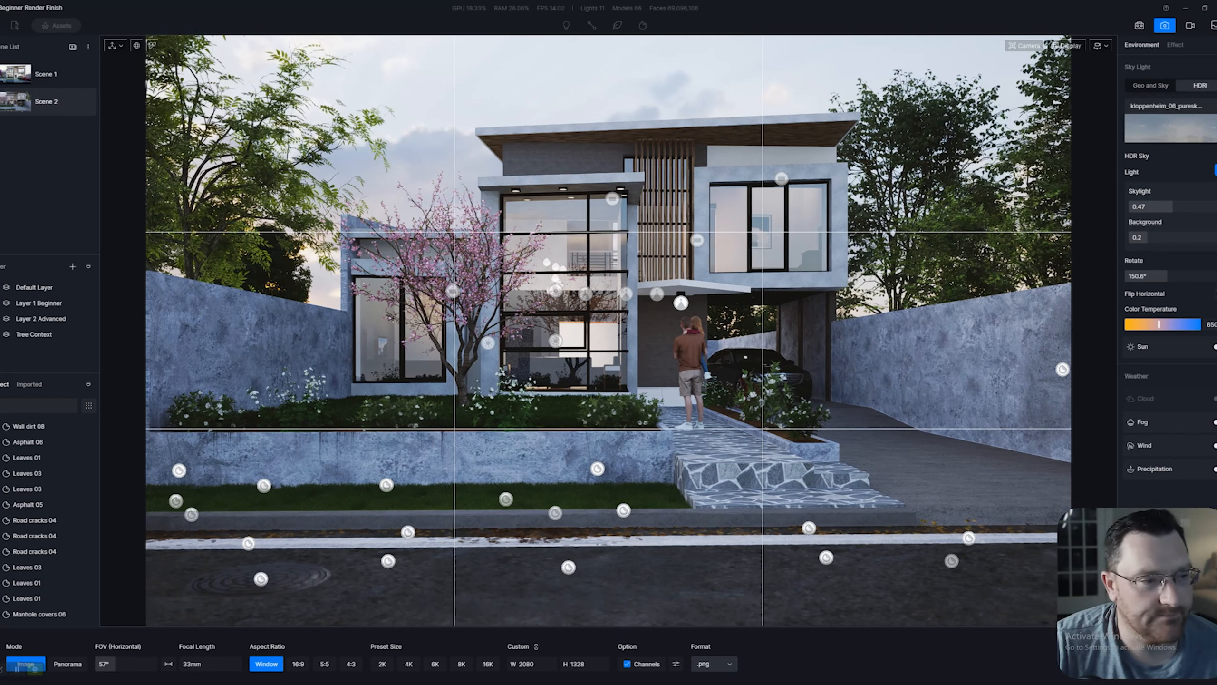